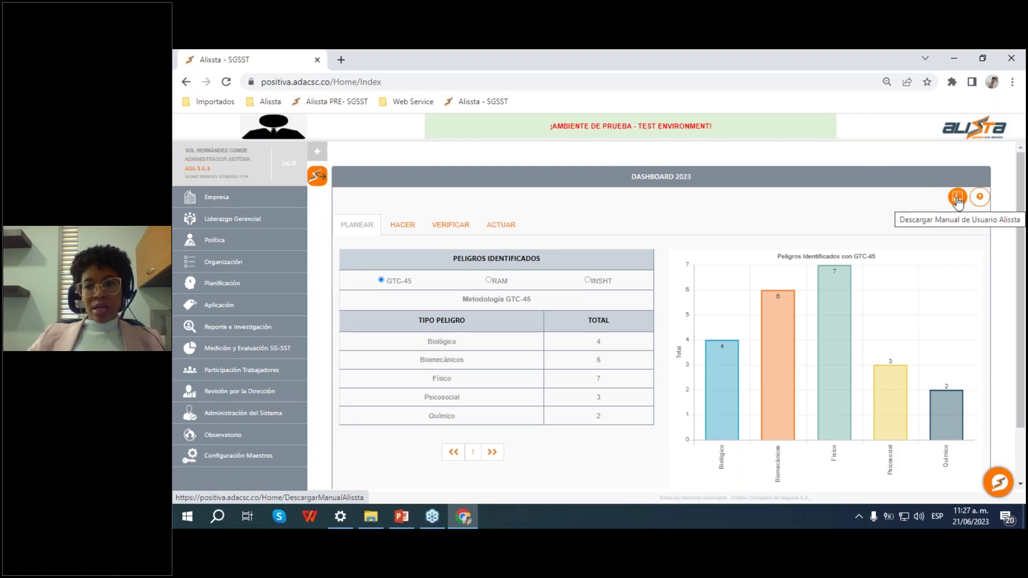
Step: Download the Alissta user manual with the dashboard's 'Descargar Manual de Usuario Alissta' button
{"action": "left_click", "coordinate": [958, 198]}
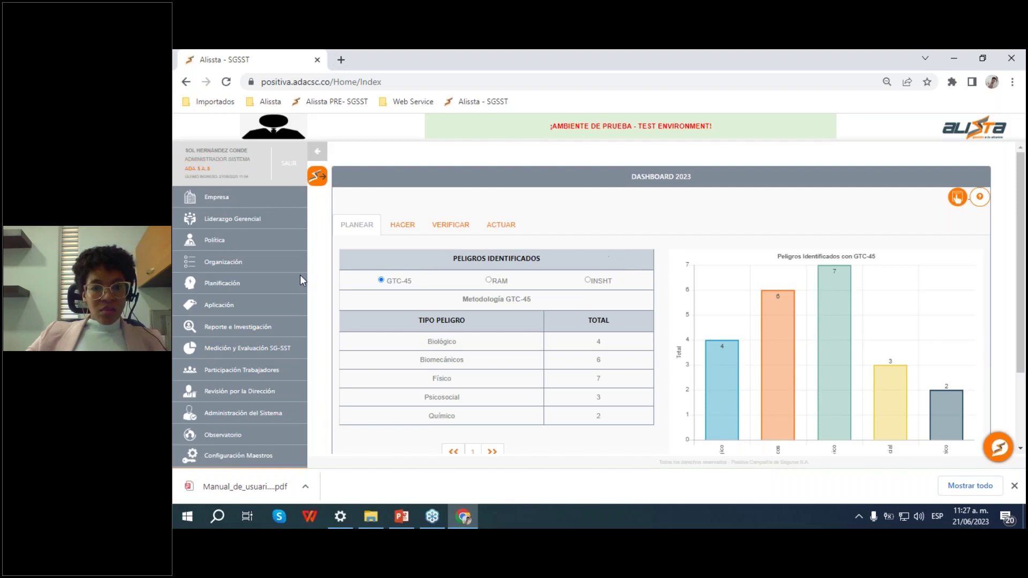
Step: Go to Aplicación > Medidas de Prevención y Control > Resiliencia Organizacional in the sidebar
{"action": "left_click", "coordinate": [260, 312]}
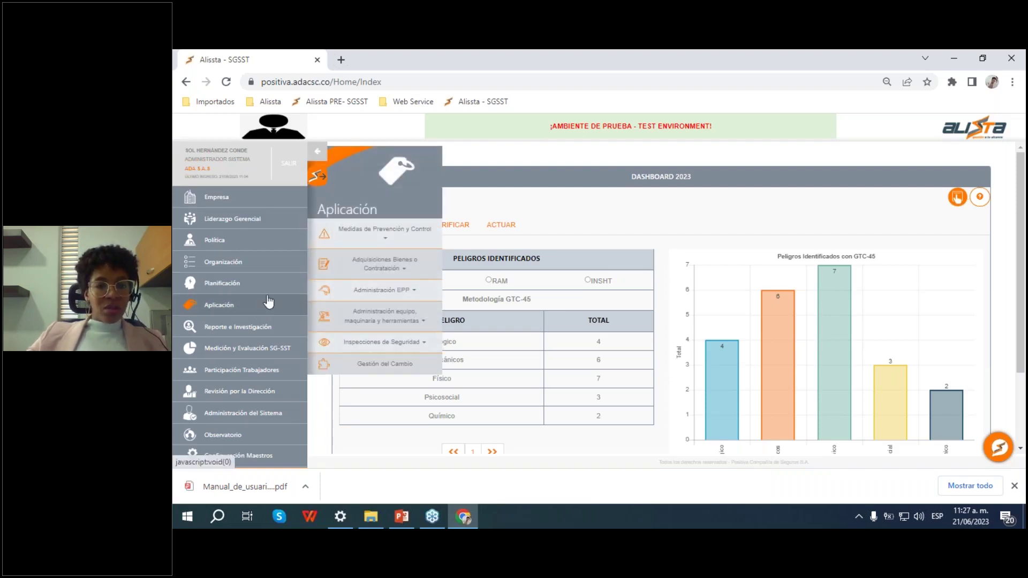
{"action": "left_click", "coordinate": [420, 240]}
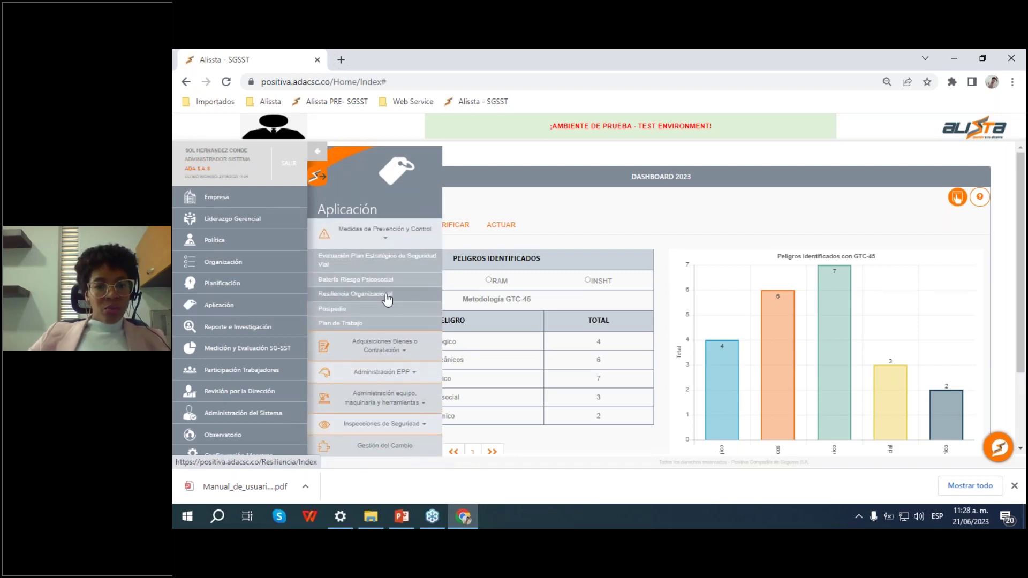
{"action": "left_click", "coordinate": [387, 299]}
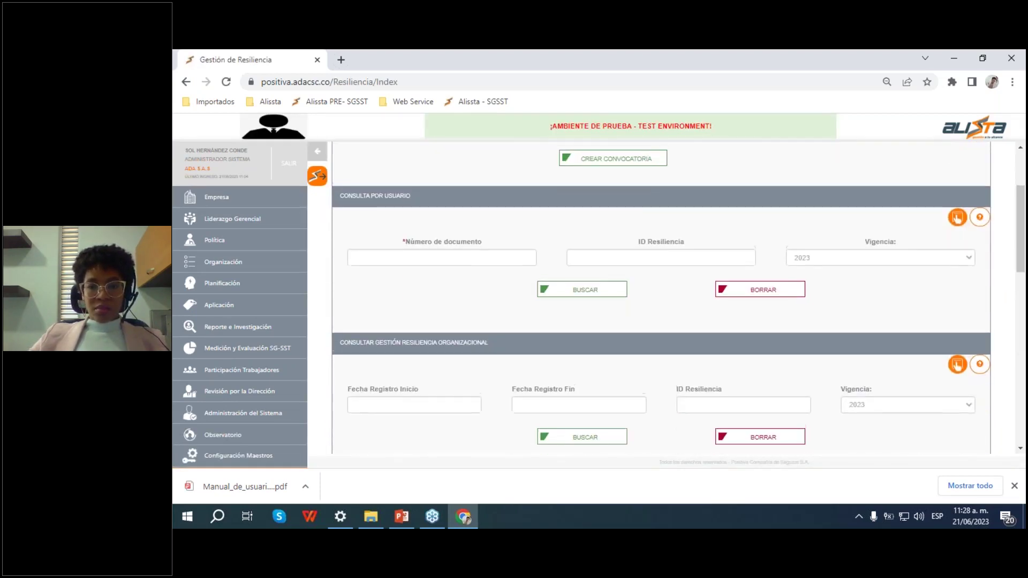
{"action": "scroll", "coordinate": [740, 241], "scroll_direction": "down", "scroll_amount": 3}
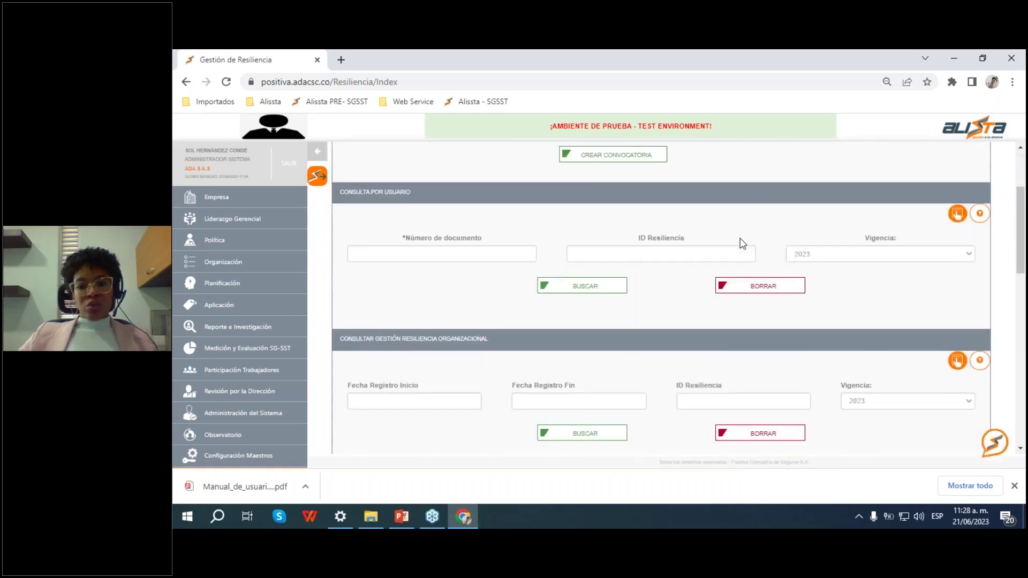
{"action": "scroll", "coordinate": [740, 239], "scroll_direction": "up", "scroll_amount": 2}
{"action": "scroll", "coordinate": [749, 271], "scroll_direction": "up", "scroll_amount": 2}
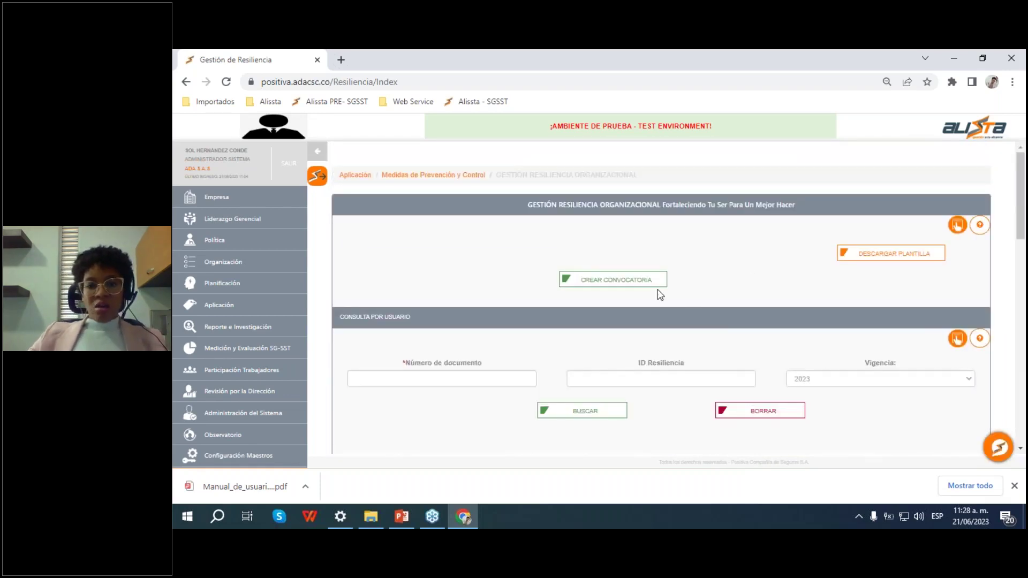
Step: Start a new resilience call and enter the name 'Evolución Resiliencia'
{"action": "left_click", "coordinate": [601, 280]}
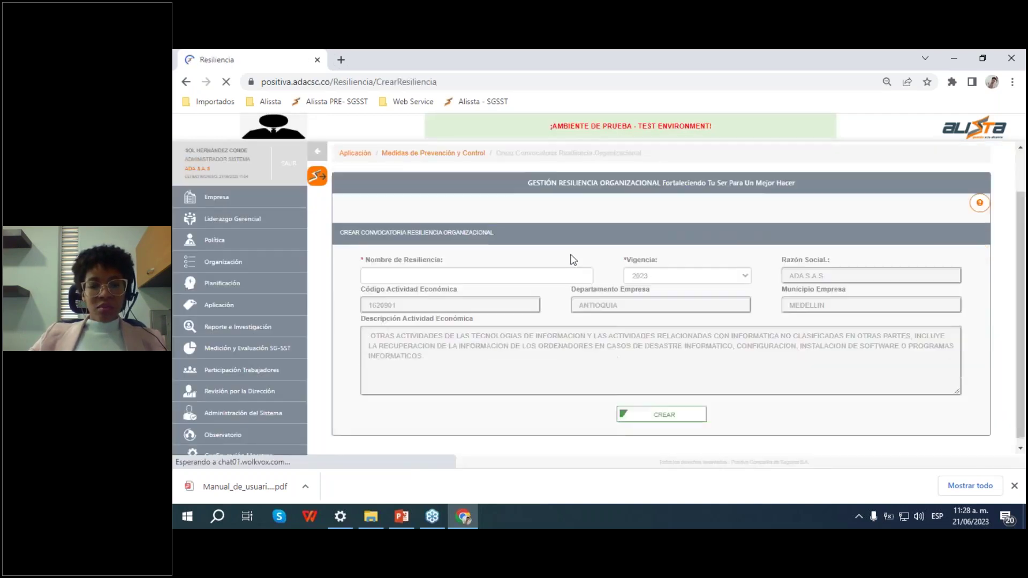
{"action": "left_click", "coordinate": [436, 271]}
{"action": "left_click", "coordinate": [737, 268]}
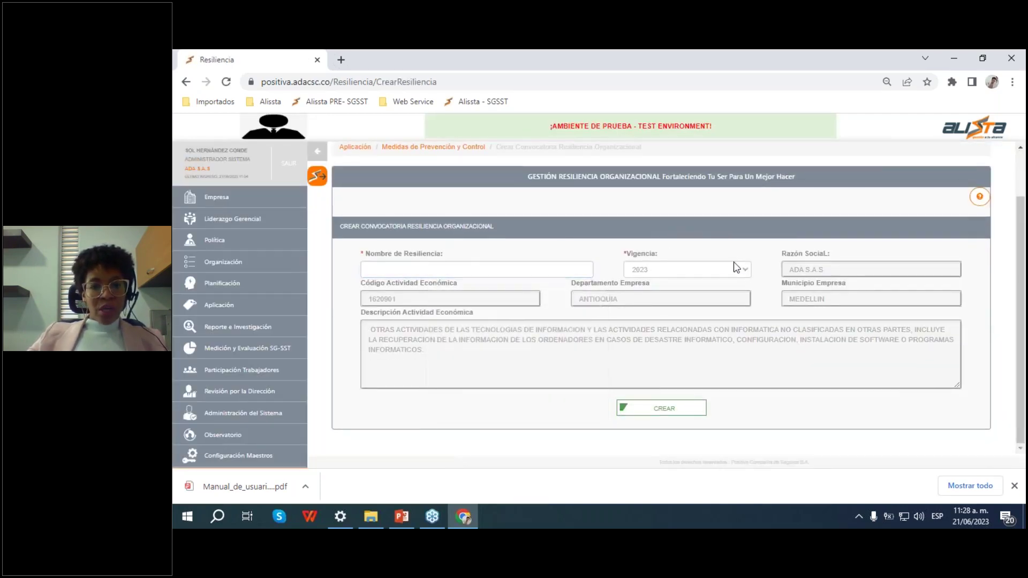
{"action": "left_click", "coordinate": [420, 272]}
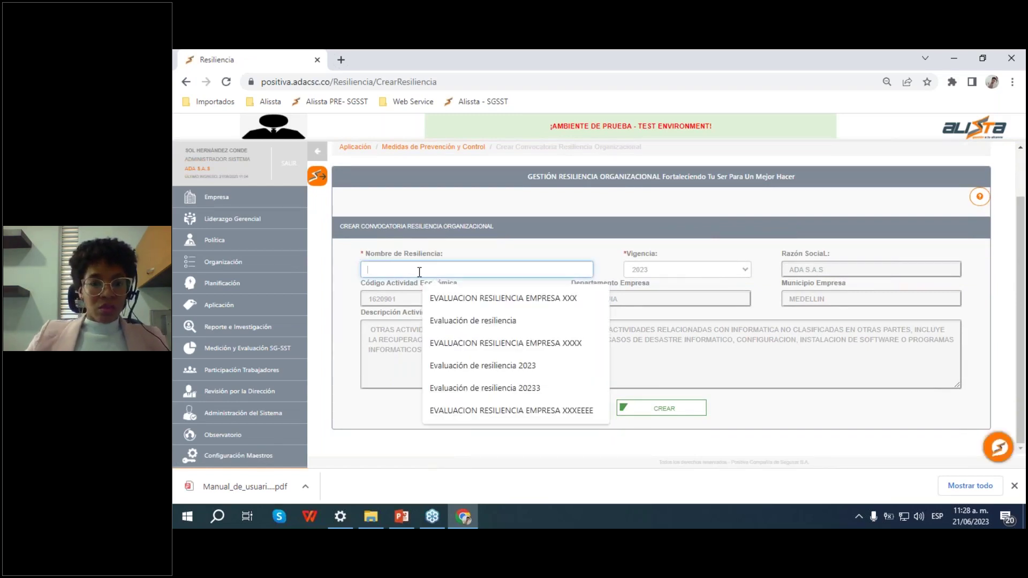
{"action": "type", "text": "Eva"}
{"action": "key", "text": "BackSpace"}
{"action": "key", "text": "BackSpace"}
{"action": "type", "text": "olución Resiliencia 2023"}
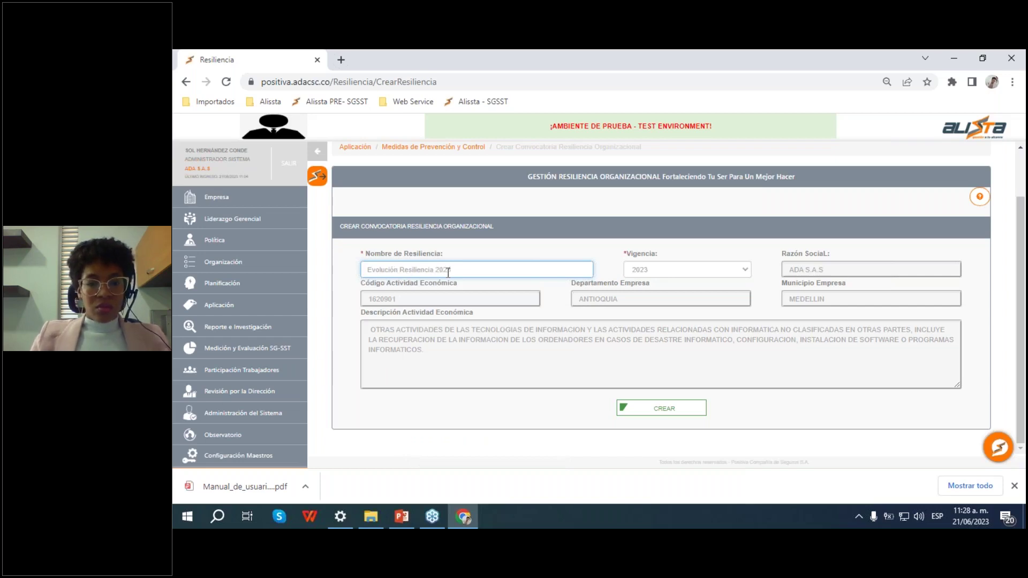
{"action": "left_click", "coordinate": [692, 261]}
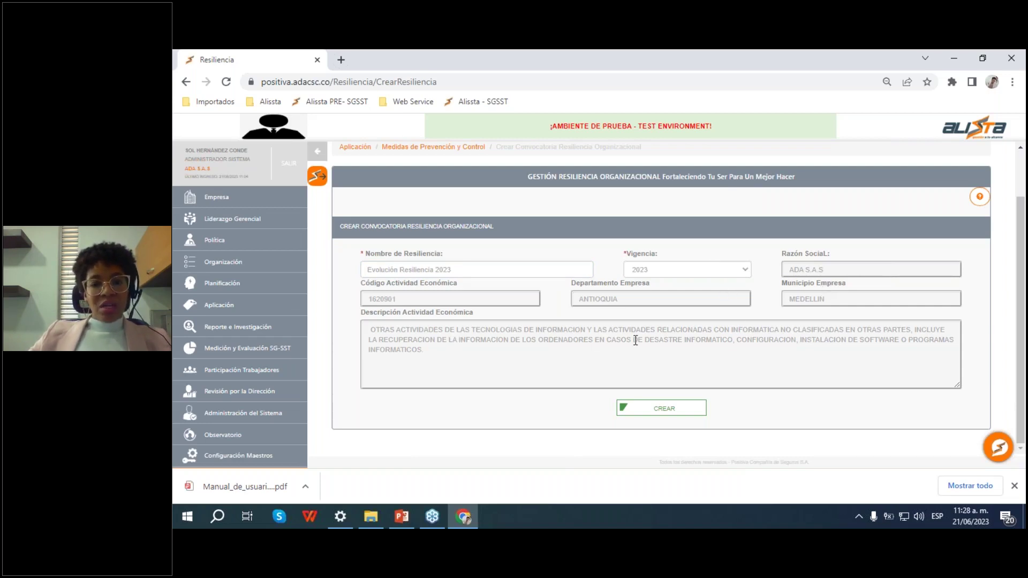
Step: Create the call and confirm the creation prompts
{"action": "left_click", "coordinate": [666, 412]}
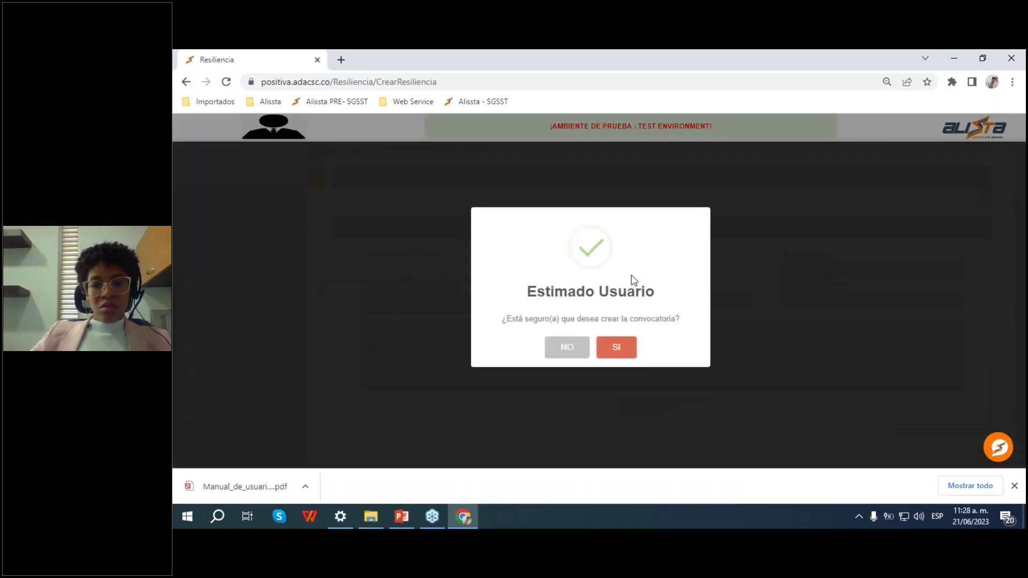
{"action": "left_click", "coordinate": [624, 351]}
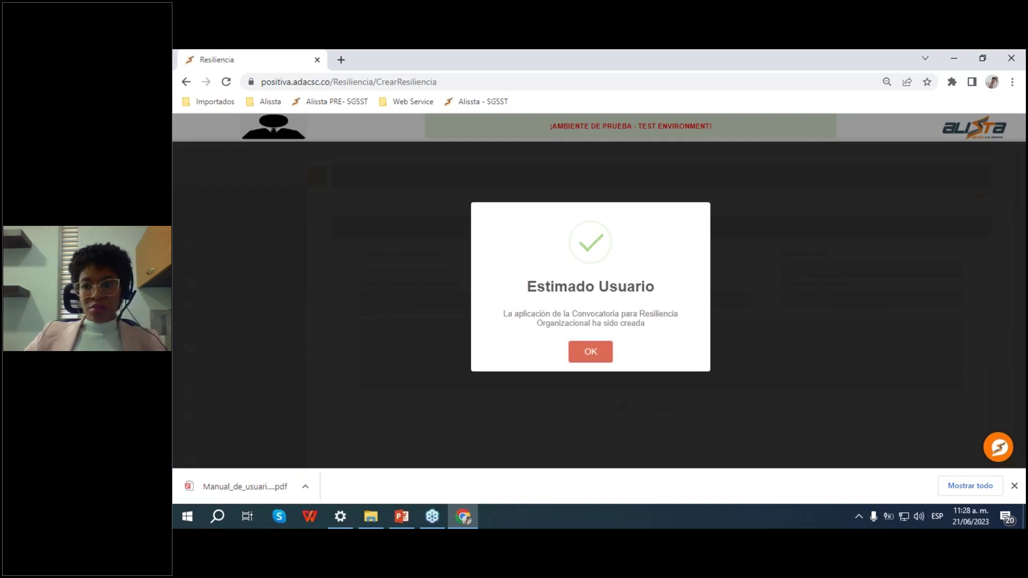
{"action": "left_click", "coordinate": [590, 351]}
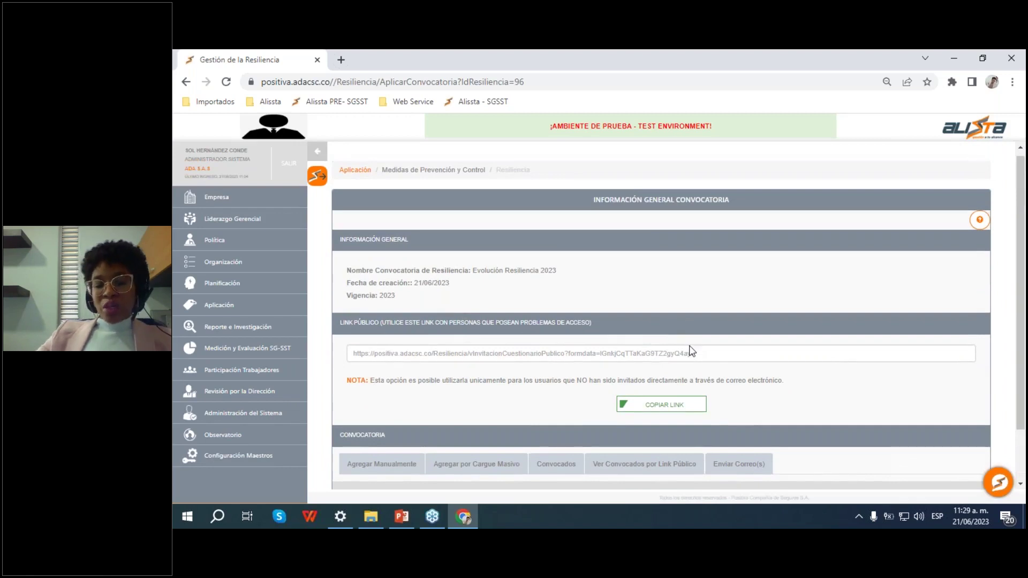
Step: Download the recipients .xlsx template from the Agregar por Cargue Masivo tab and open it
{"action": "scroll", "coordinate": [638, 354], "scroll_direction": "down", "scroll_amount": 1}
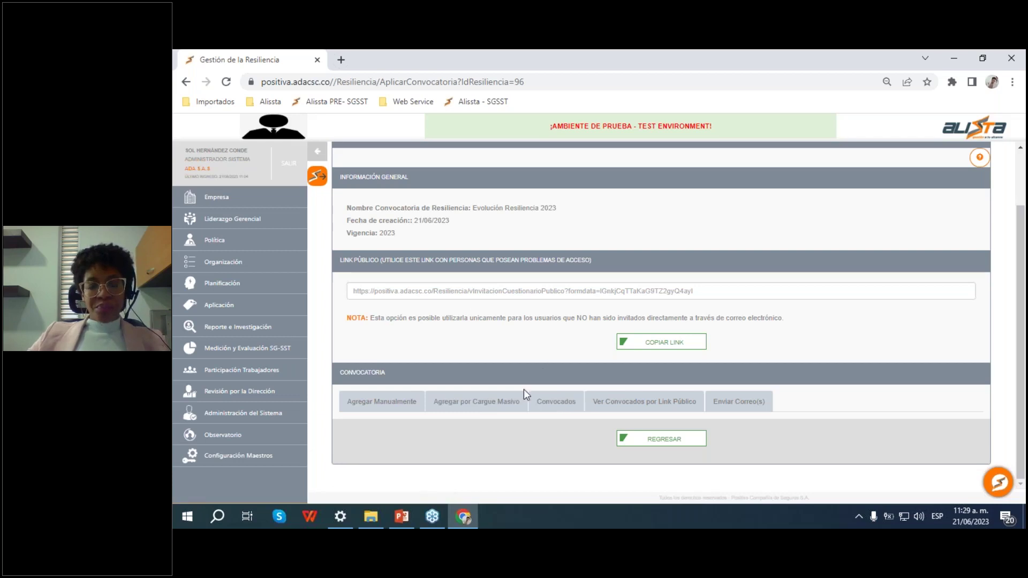
{"action": "left_click", "coordinate": [485, 408]}
{"action": "scroll", "coordinate": [489, 359], "scroll_direction": "down", "scroll_amount": 3}
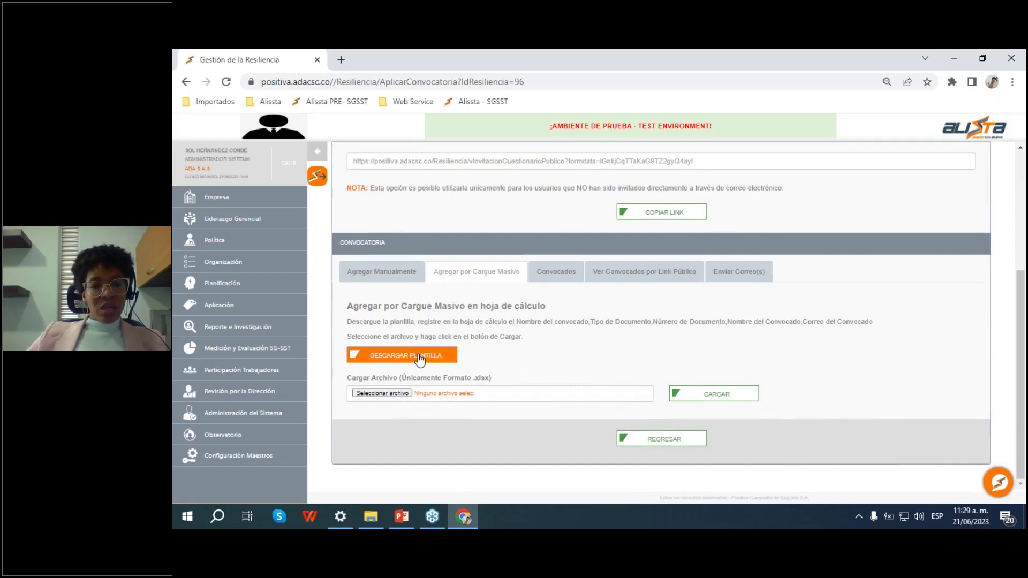
{"action": "left_click", "coordinate": [431, 362]}
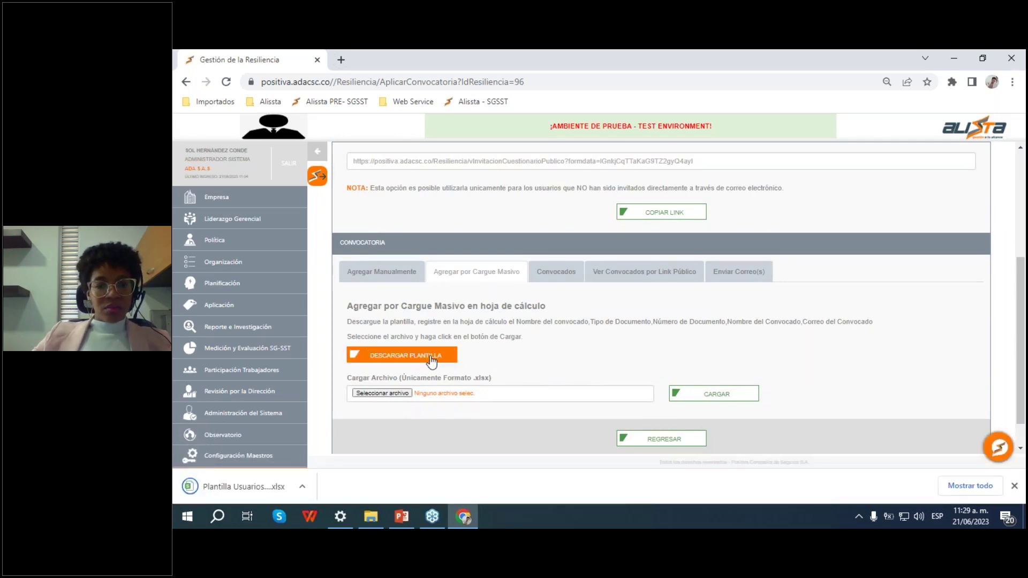
{"action": "left_click", "coordinate": [251, 487]}
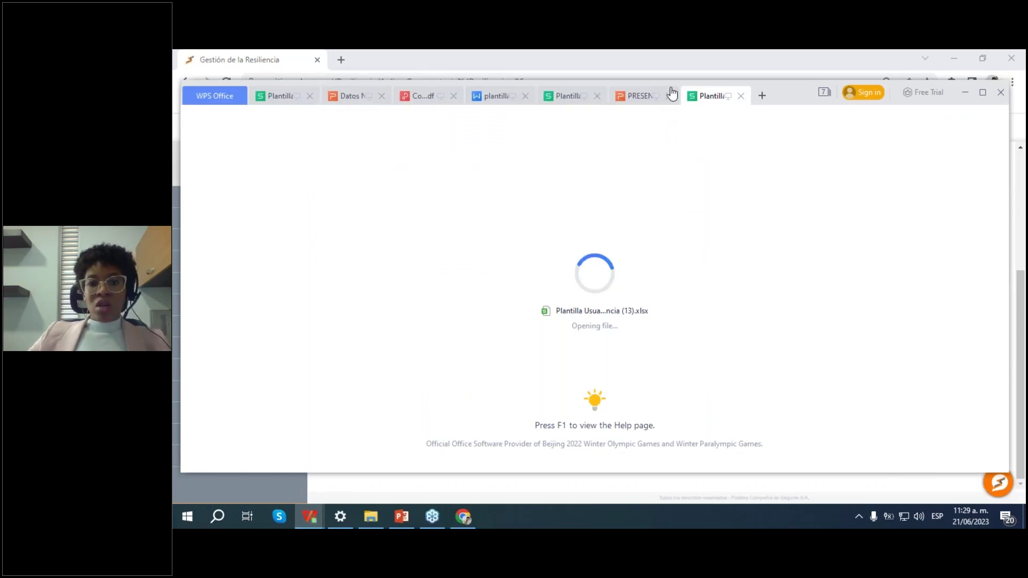
Step: Close the other WPS files, including Constancia (2).pdf and Plantillas respuestas Alissta.xlsx, and maximize the window
{"action": "left_click", "coordinate": [669, 95]}
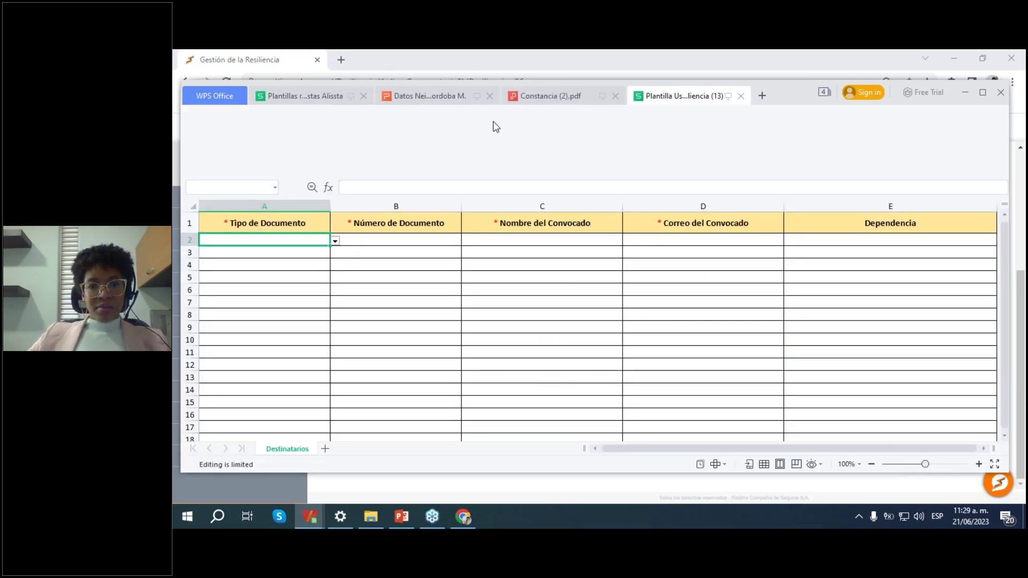
{"action": "left_click", "coordinate": [615, 97]}
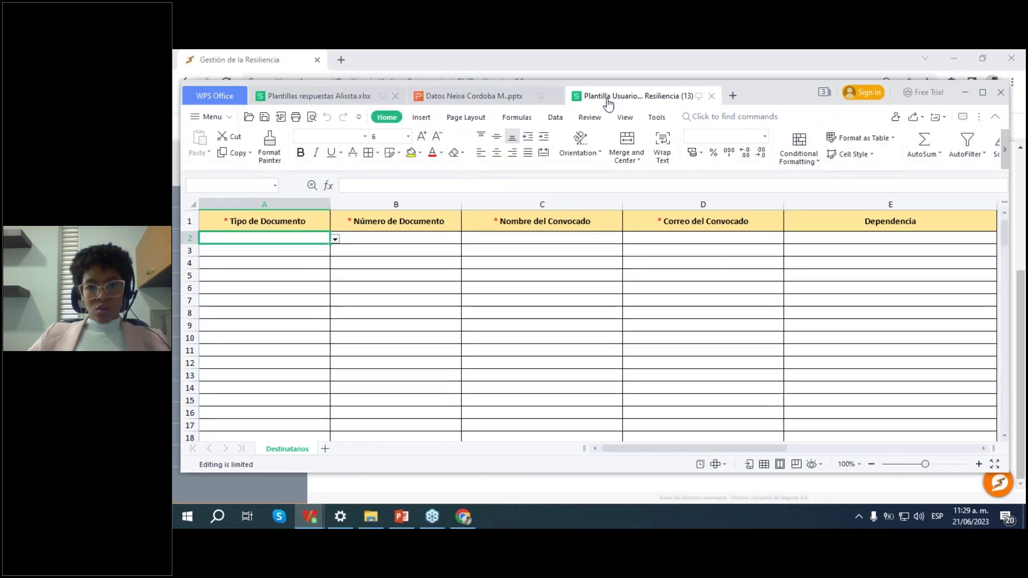
{"action": "left_click", "coordinate": [553, 96]}
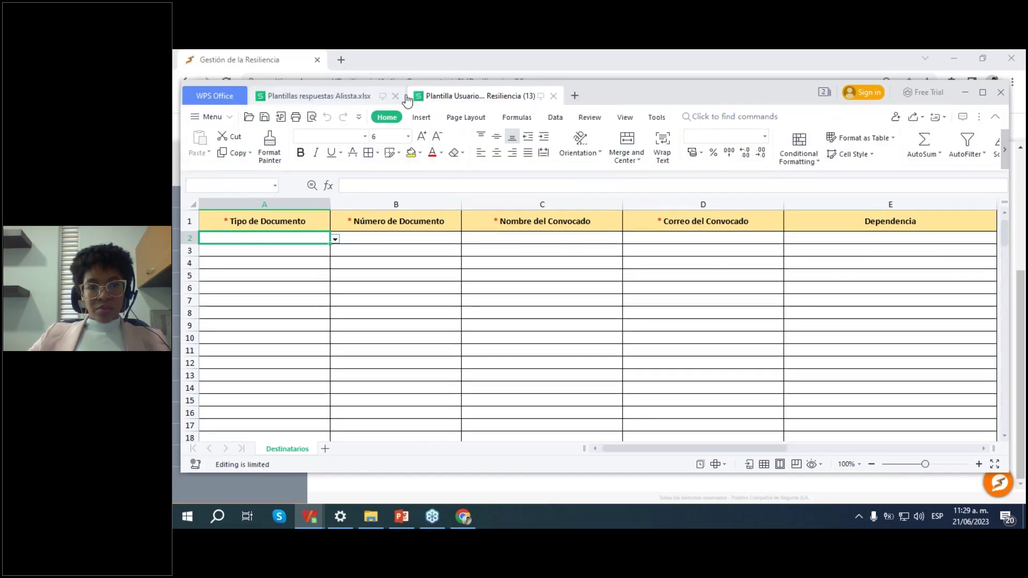
{"action": "left_click", "coordinate": [395, 96]}
{"action": "scroll", "coordinate": [958, 214], "scroll_direction": "down", "scroll_amount": 1}
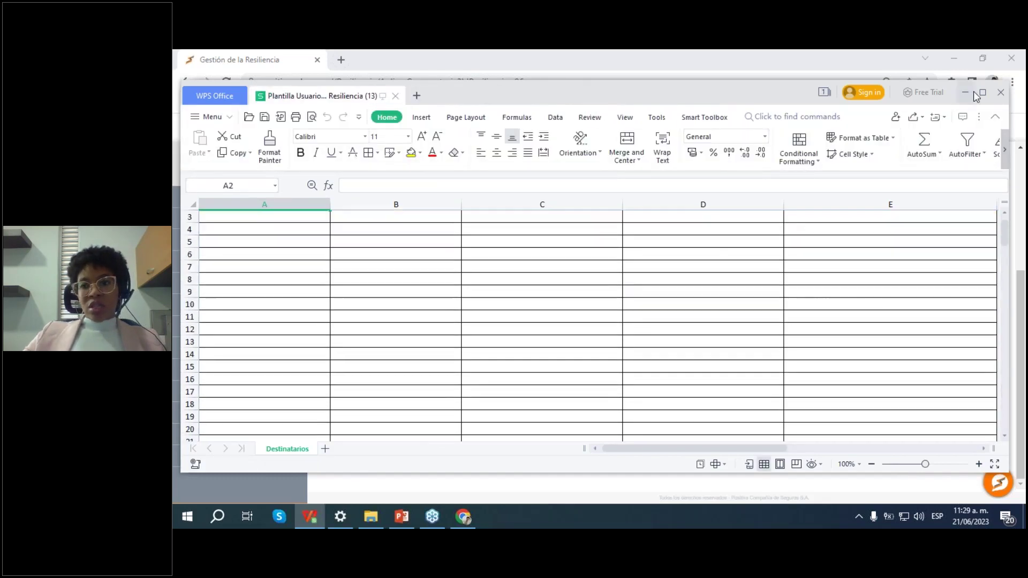
{"action": "left_click", "coordinate": [982, 100]}
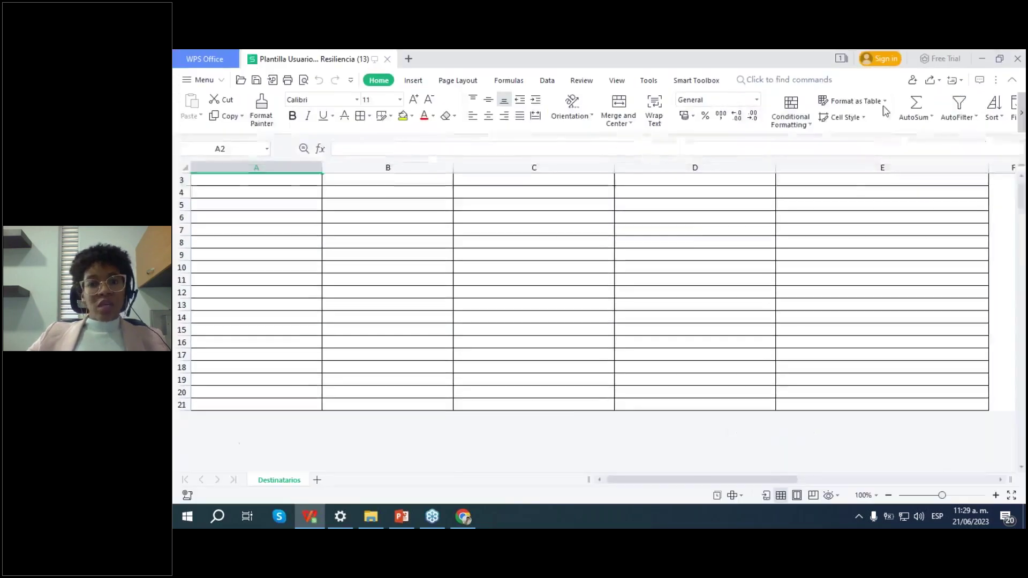
{"action": "scroll", "coordinate": [686, 227], "scroll_direction": "up", "scroll_amount": 1}
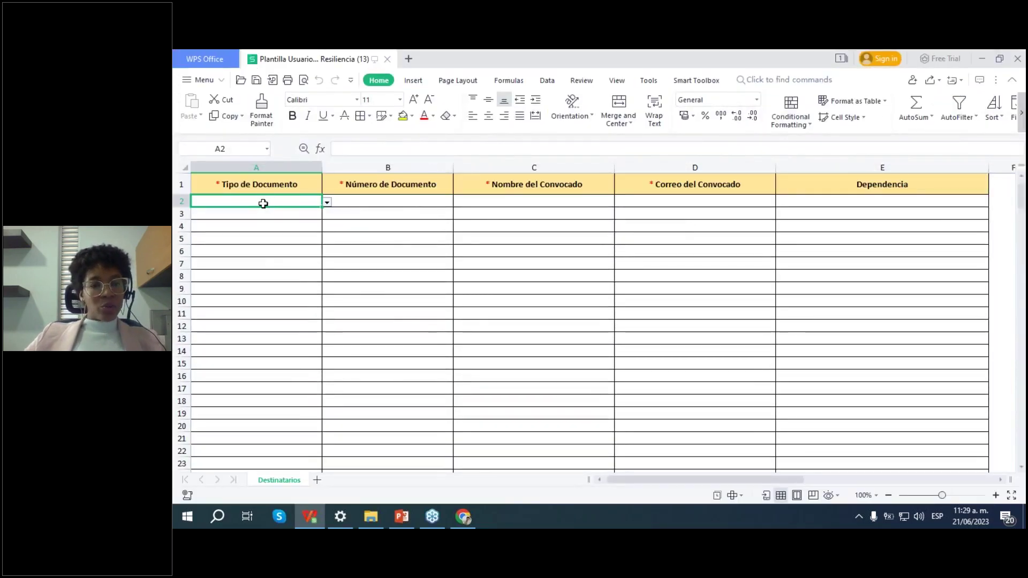
Step: Review the template's Número de Documento, Correo del Convocado and Dependencia columns, ending at A2
{"action": "left_click", "coordinate": [408, 201]}
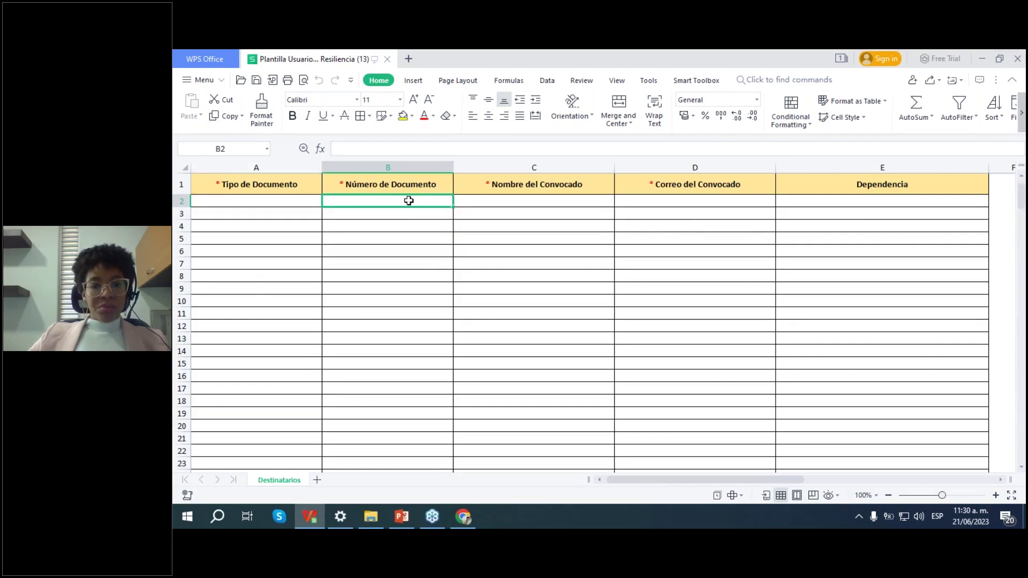
{"action": "left_click", "coordinate": [723, 199]}
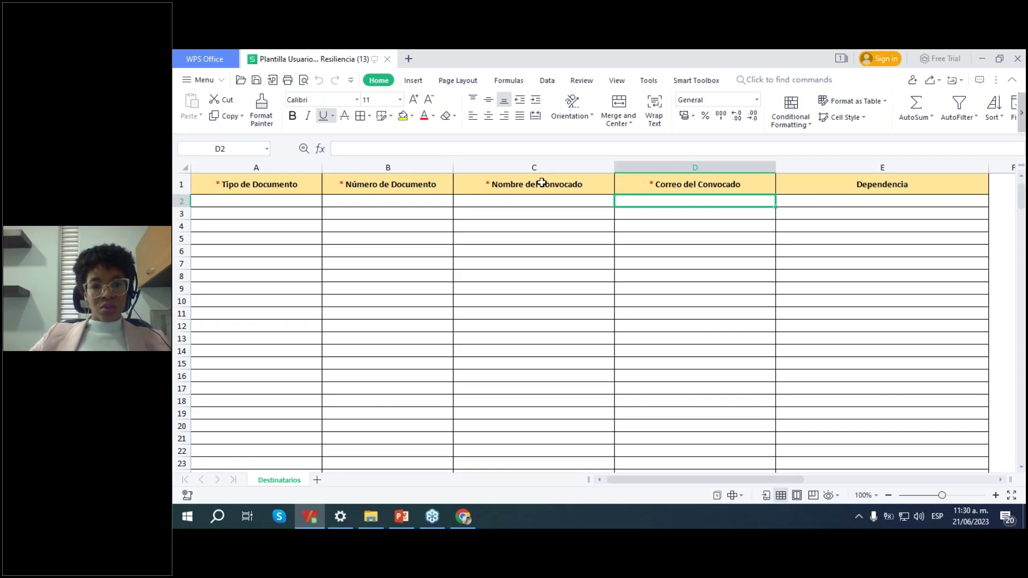
{"action": "left_click", "coordinate": [835, 199]}
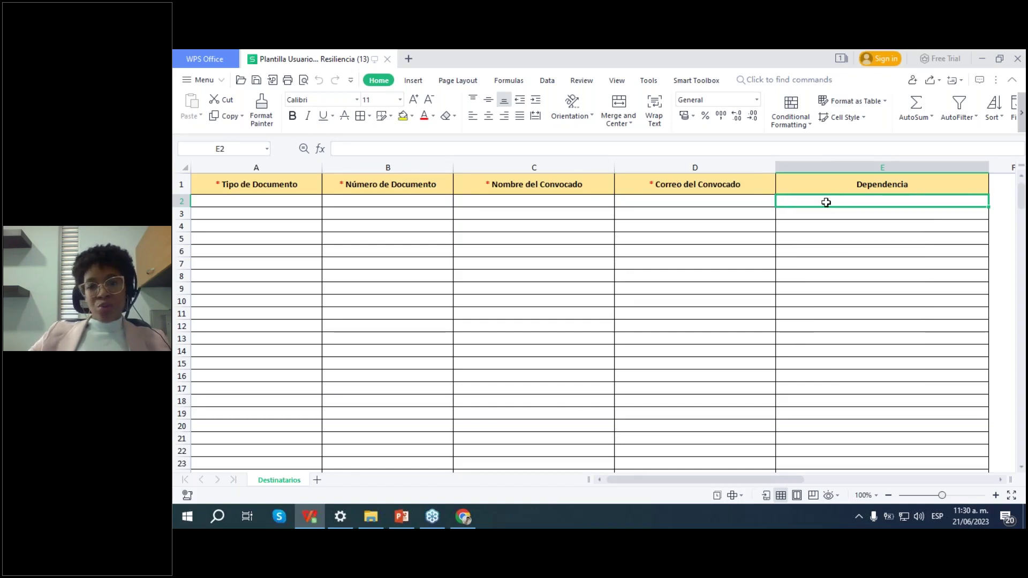
{"action": "left_click", "coordinate": [259, 203]}
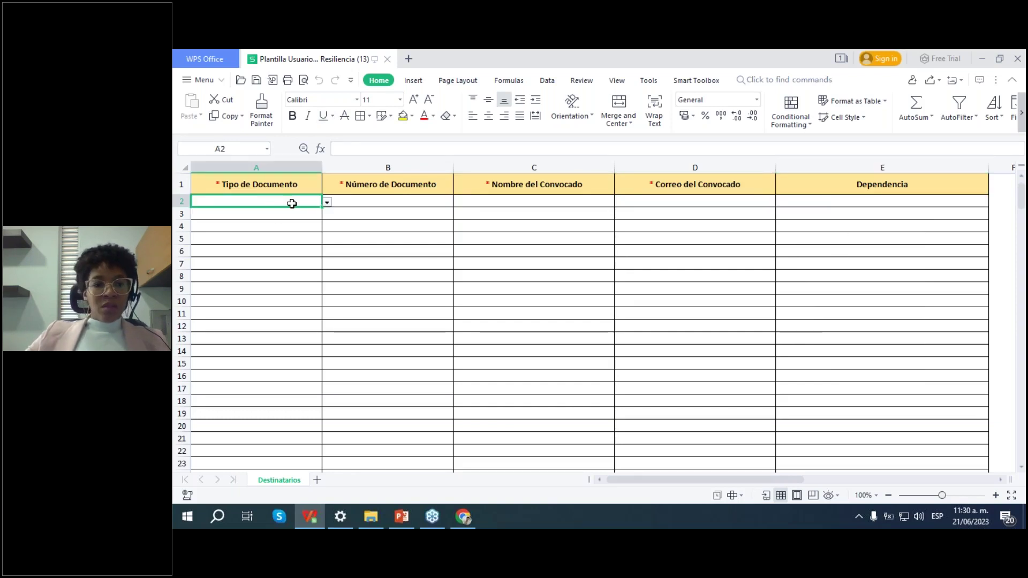
Step: Set A2 to CÉDULA DE CIUDADANÍA and enter the invitee's document number and full name
{"action": "left_click", "coordinate": [326, 202]}
{"action": "left_click", "coordinate": [259, 219]}
{"action": "left_click", "coordinate": [386, 202]}
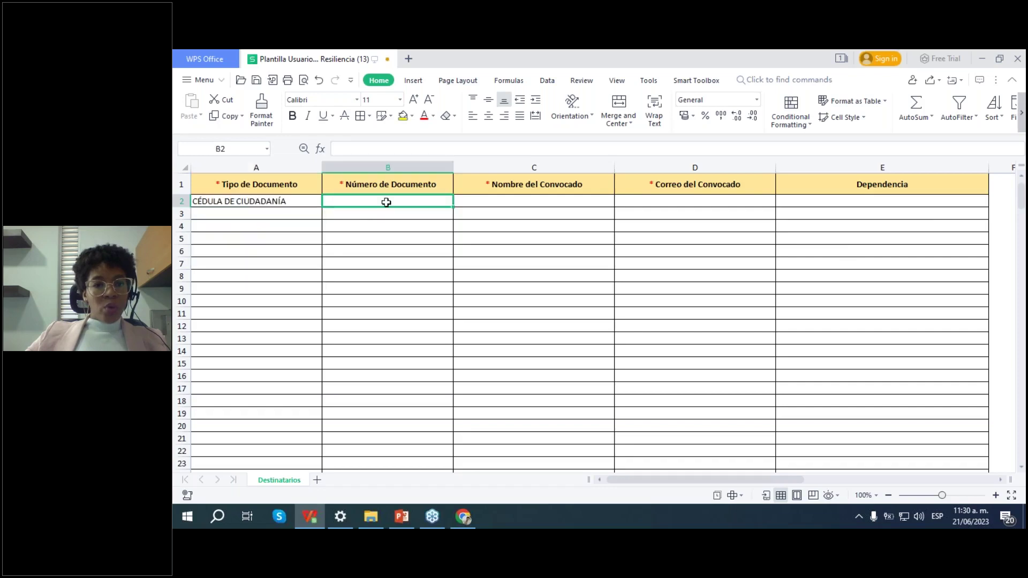
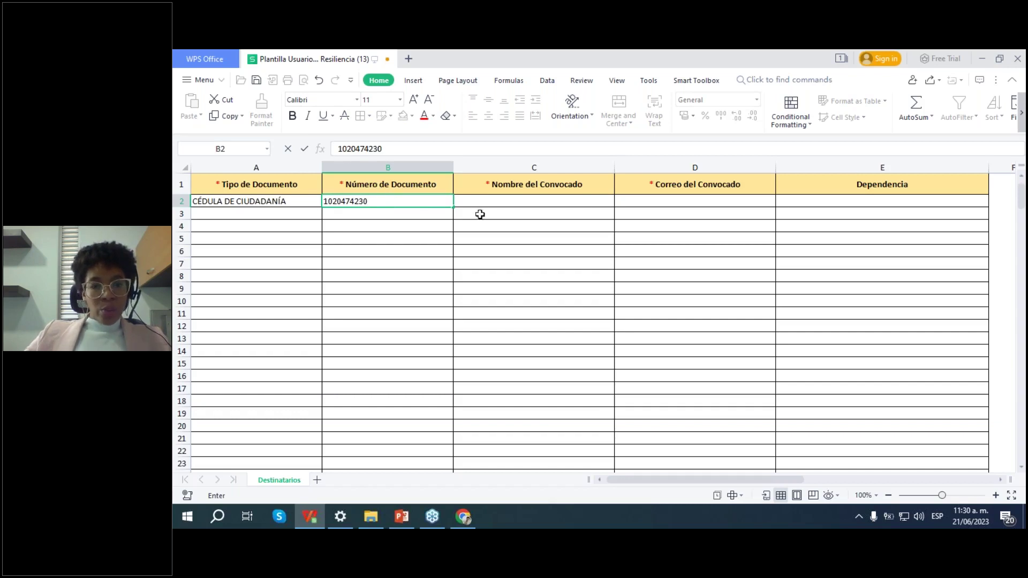
{"action": "key", "text": "Tab"}
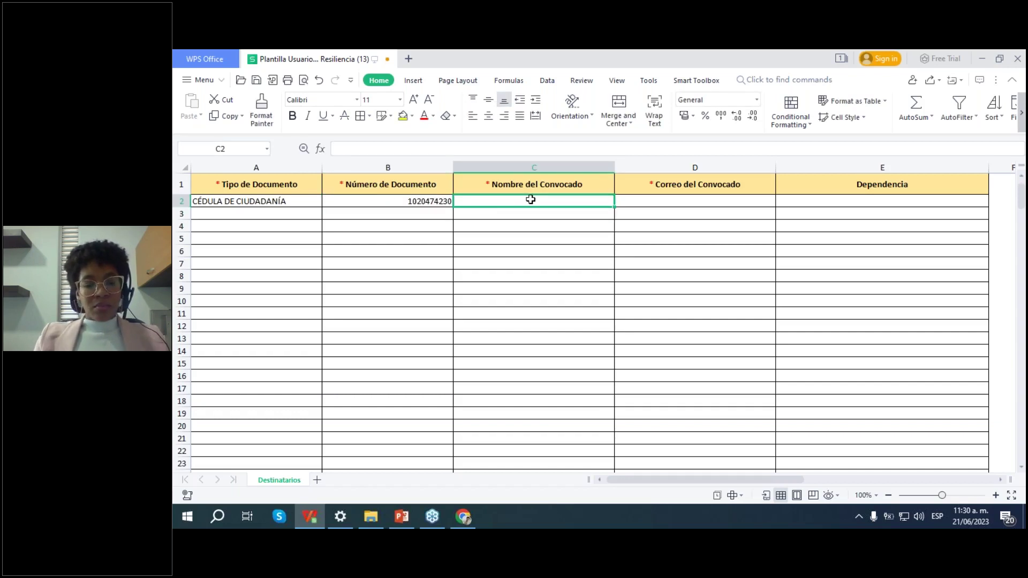
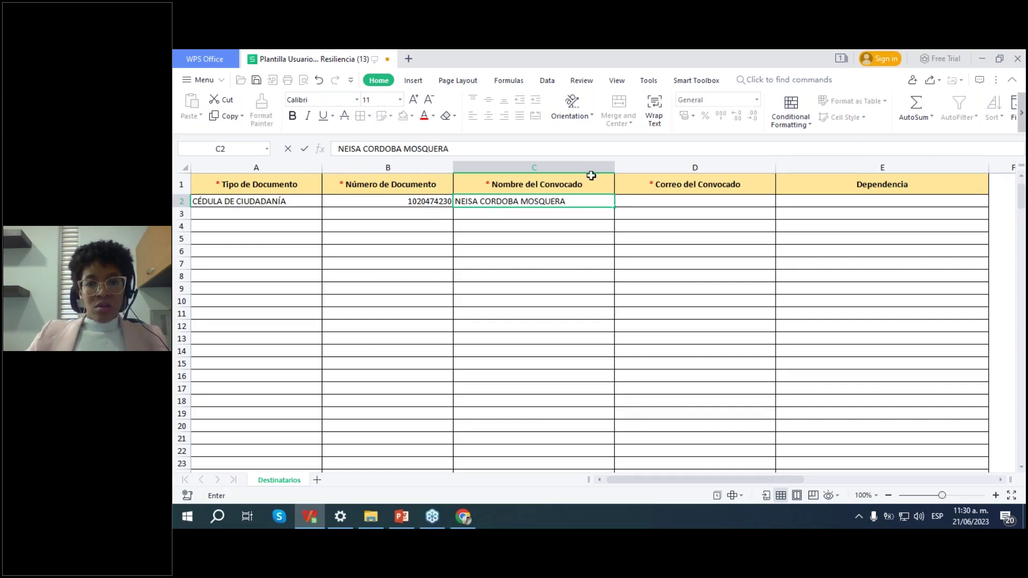
{"action": "key", "text": "Tab"}
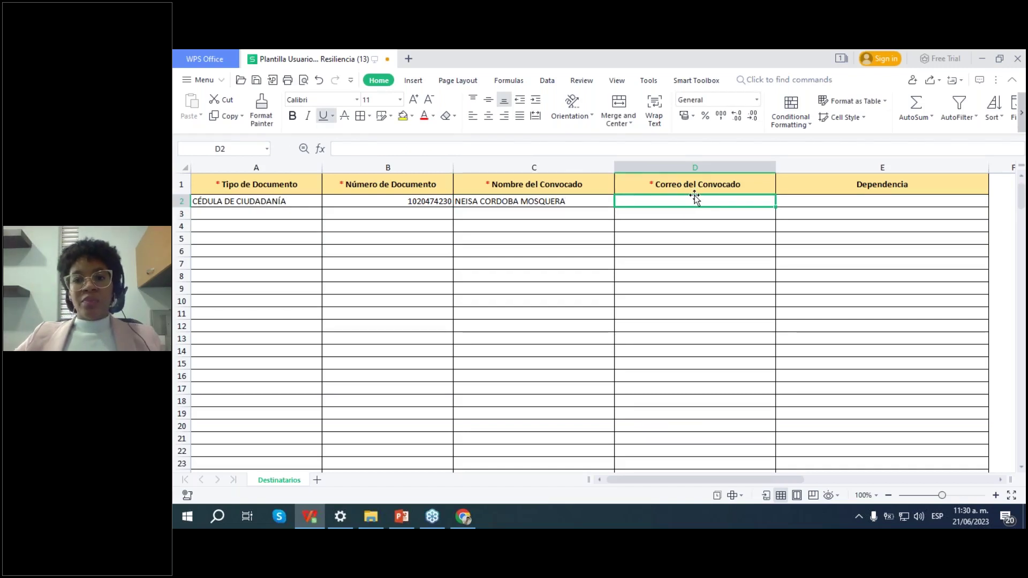
Step: Enter the invitee's e-mail in D2 and ADMINISTRATIVO as the Dependencia in E2
{"action": "left_click", "coordinate": [695, 198]}
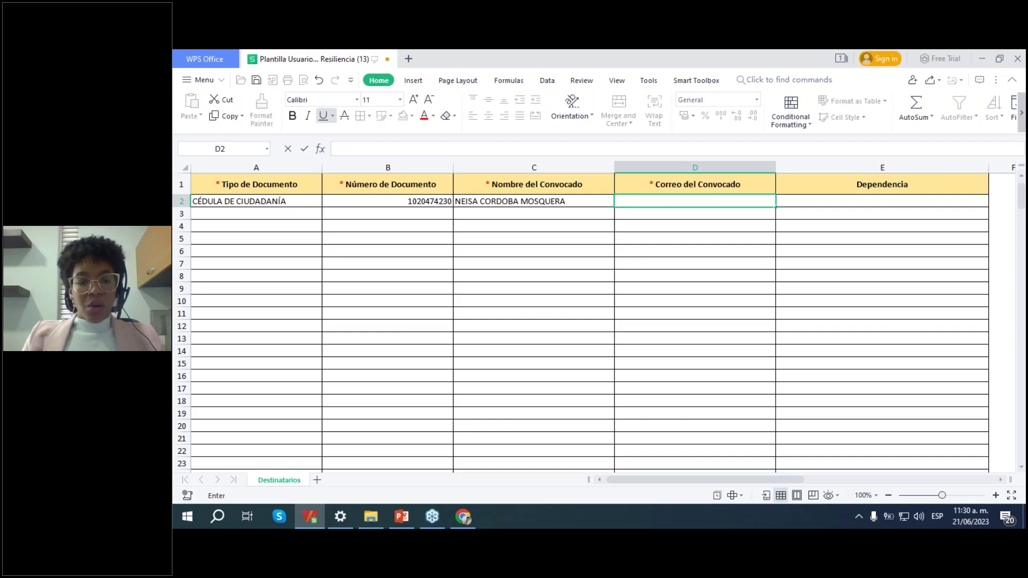
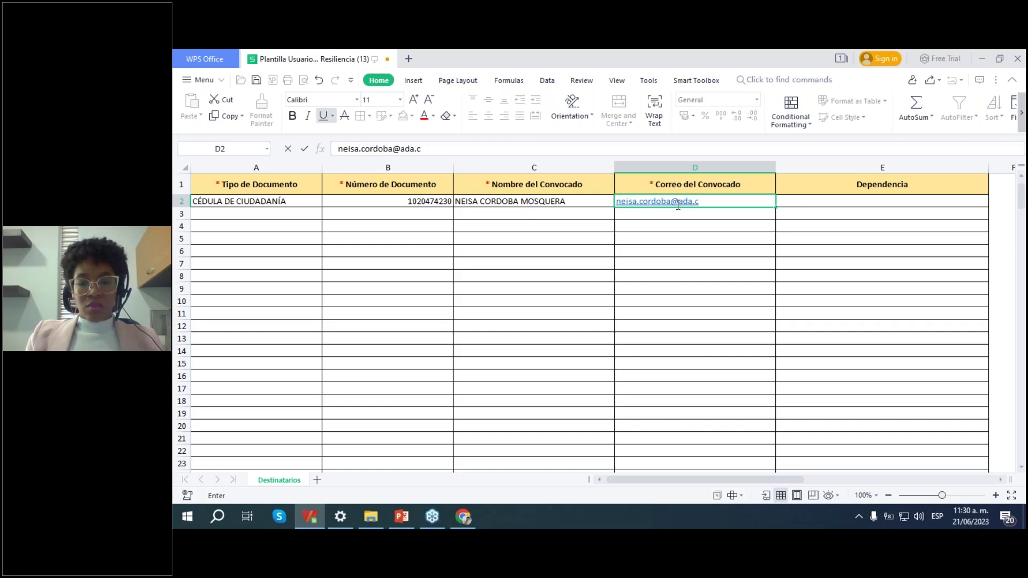
{"action": "left_click", "coordinate": [785, 248]}
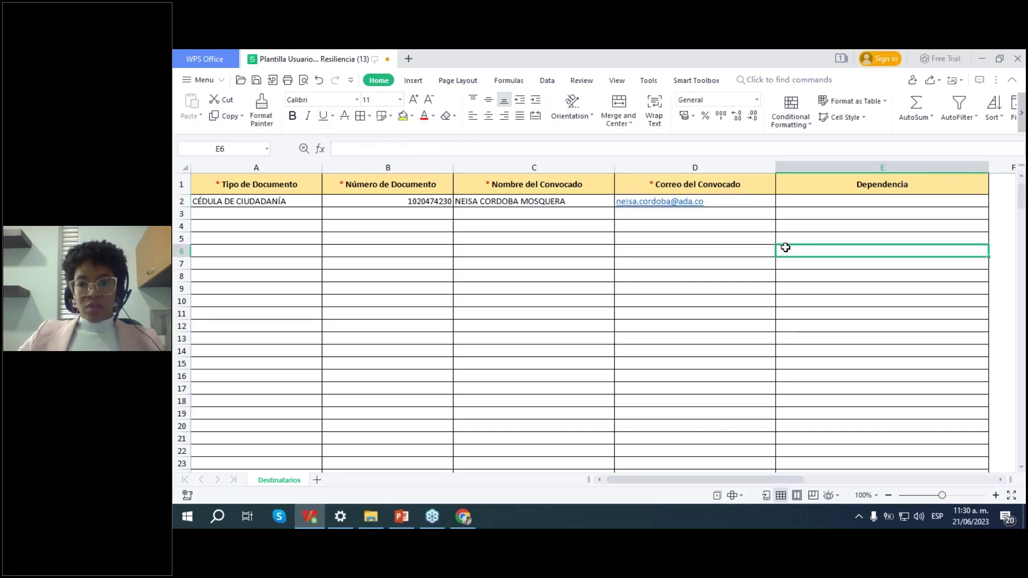
{"action": "left_click", "coordinate": [833, 201]}
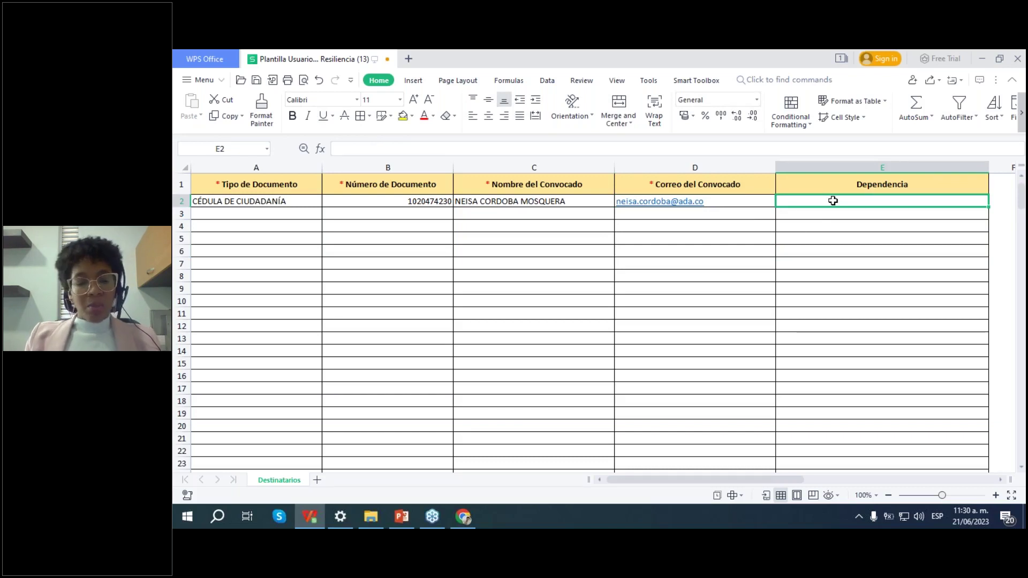
{"action": "type", "text": "AD"}
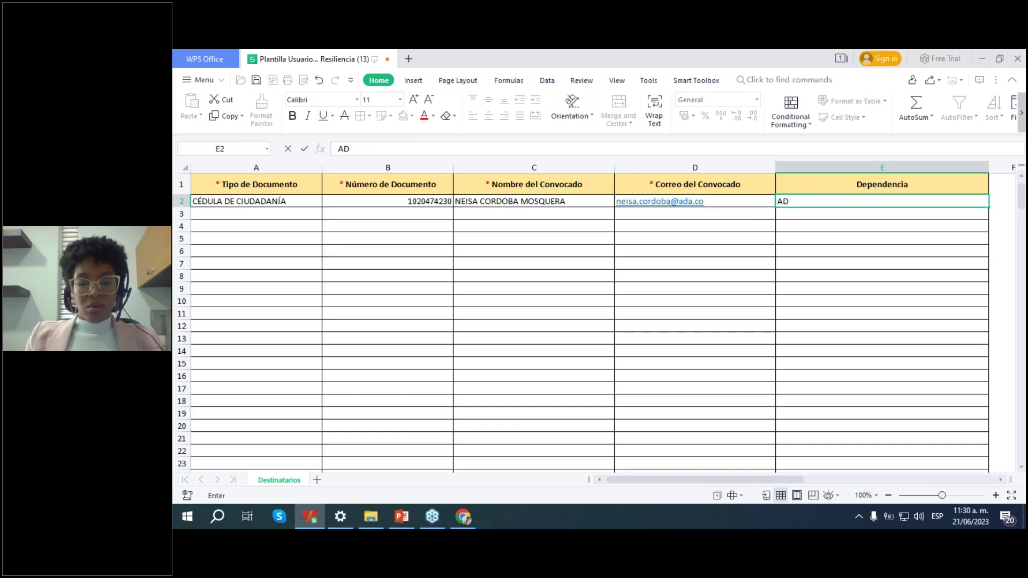
{"action": "type", "text": "MINISTRATIVO"}
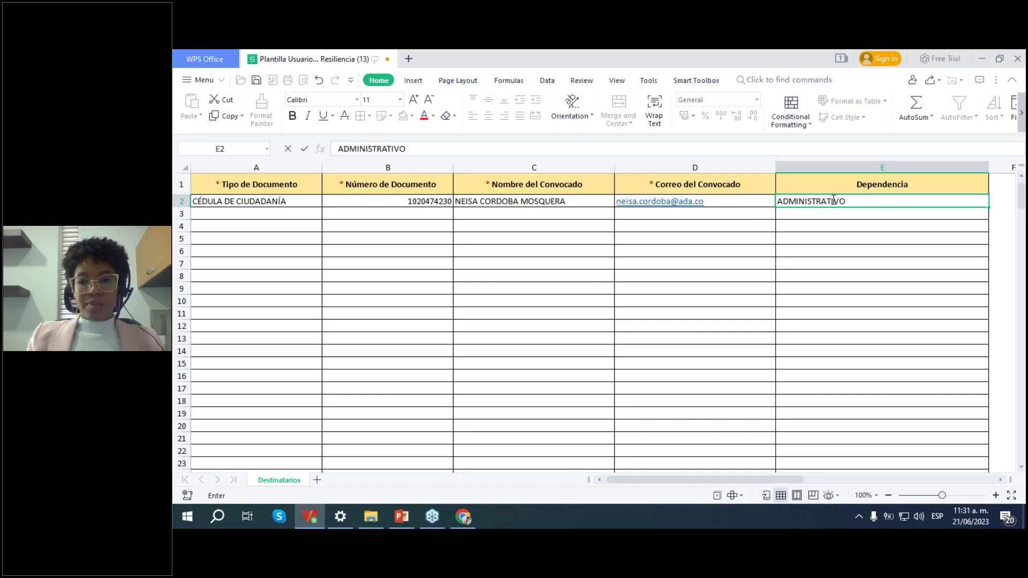
{"action": "left_click", "coordinate": [778, 285]}
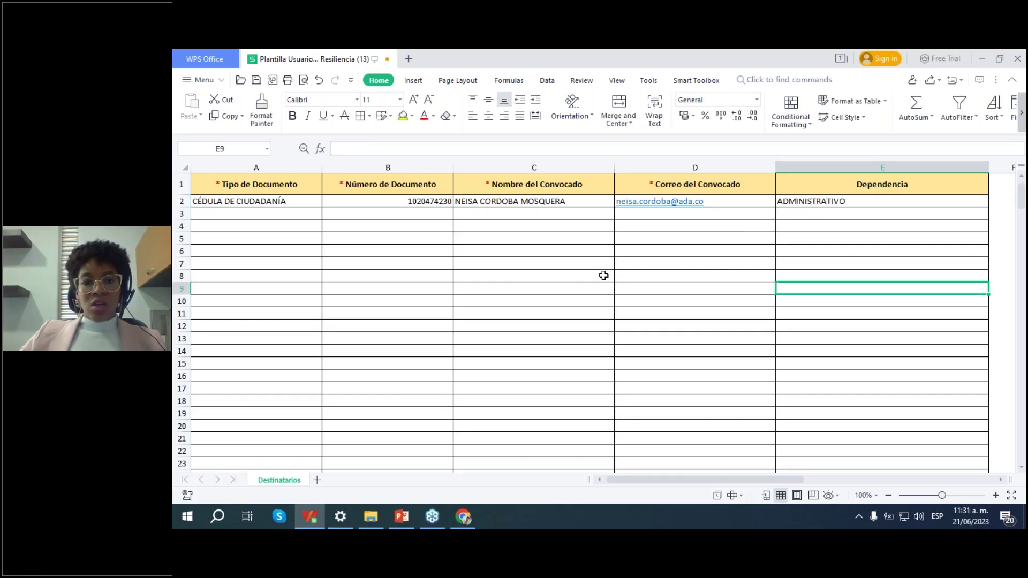
Step: Check the filled row and save the invitee template
{"action": "left_click", "coordinate": [499, 264]}
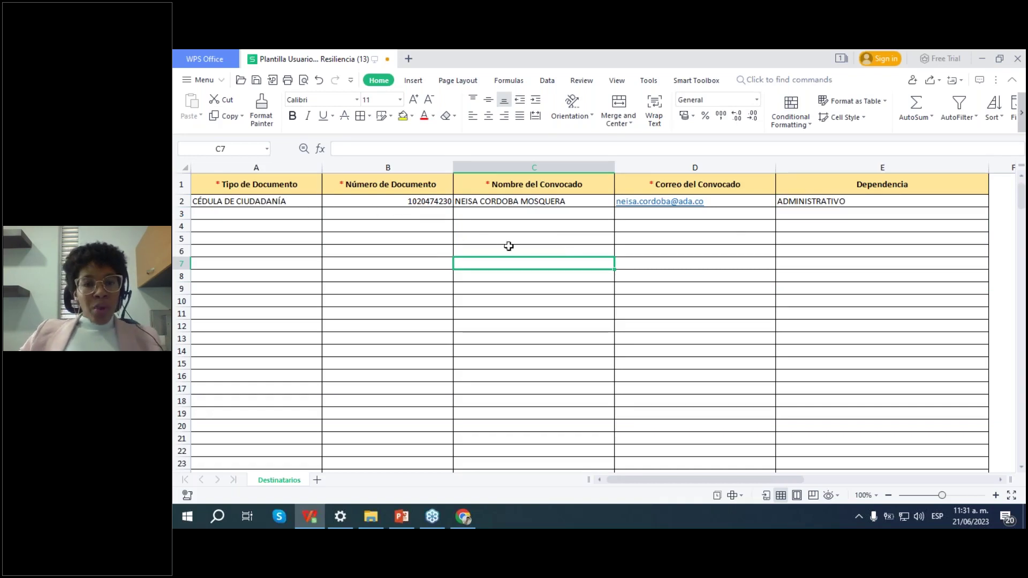
{"action": "left_click", "coordinate": [464, 217]}
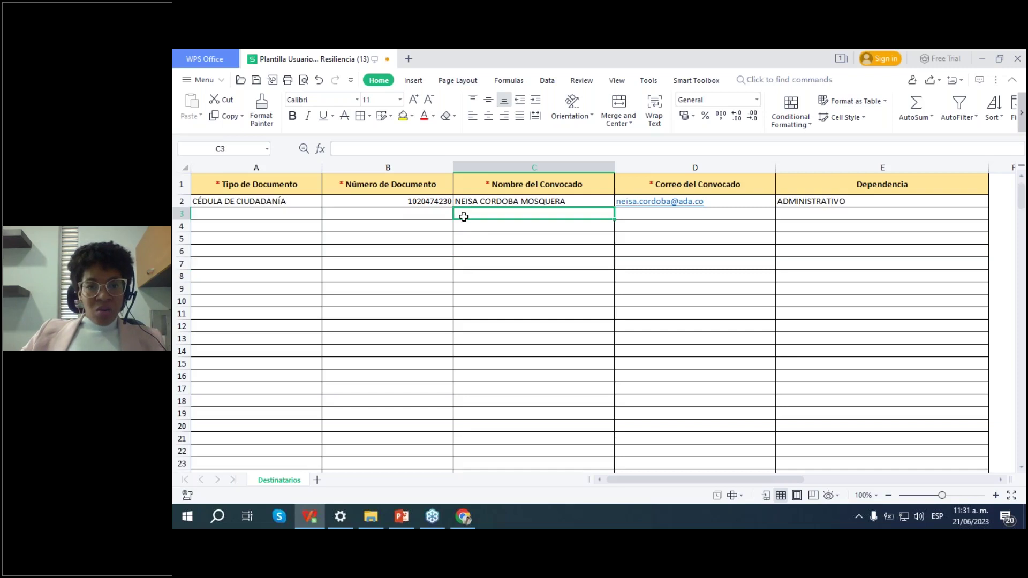
{"action": "left_click", "coordinate": [270, 212]}
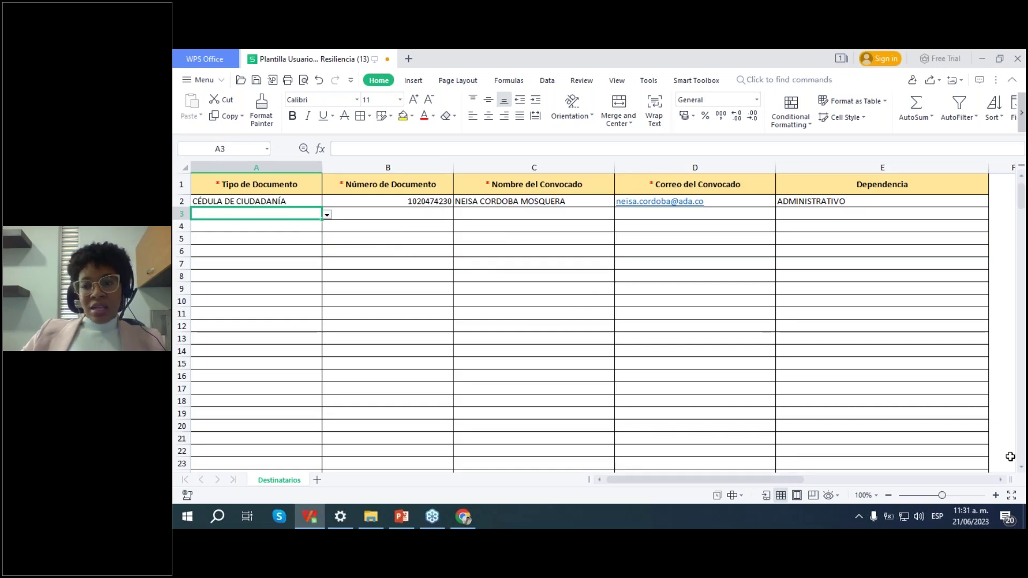
{"action": "left_click", "coordinate": [500, 277]}
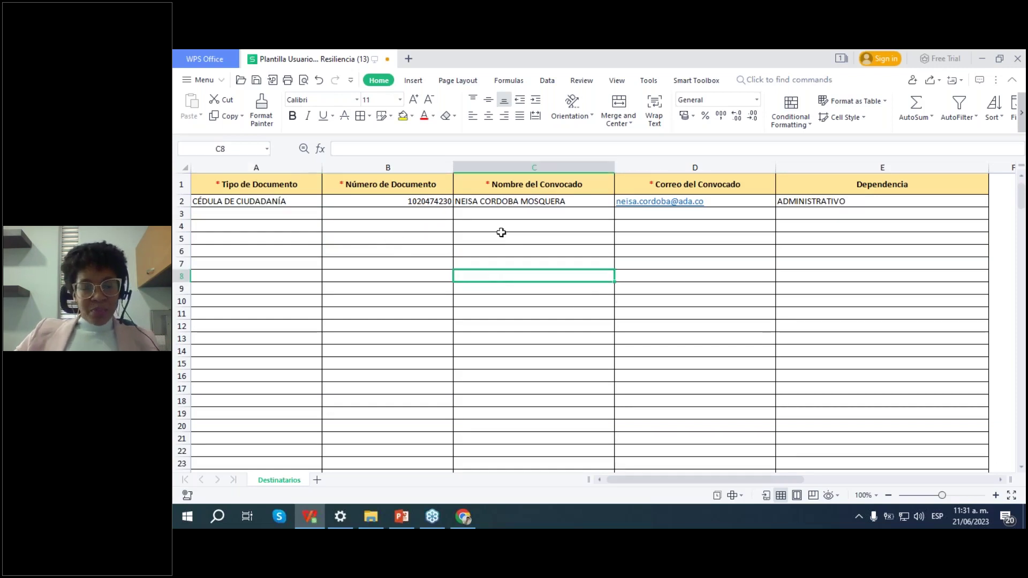
{"action": "left_click", "coordinate": [545, 228]}
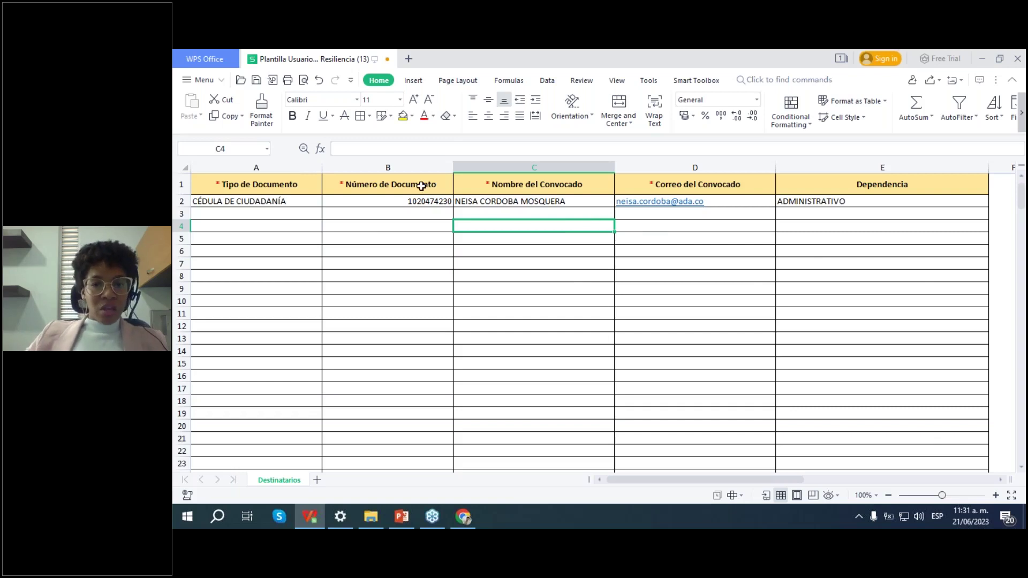
{"action": "left_click", "coordinate": [258, 81]}
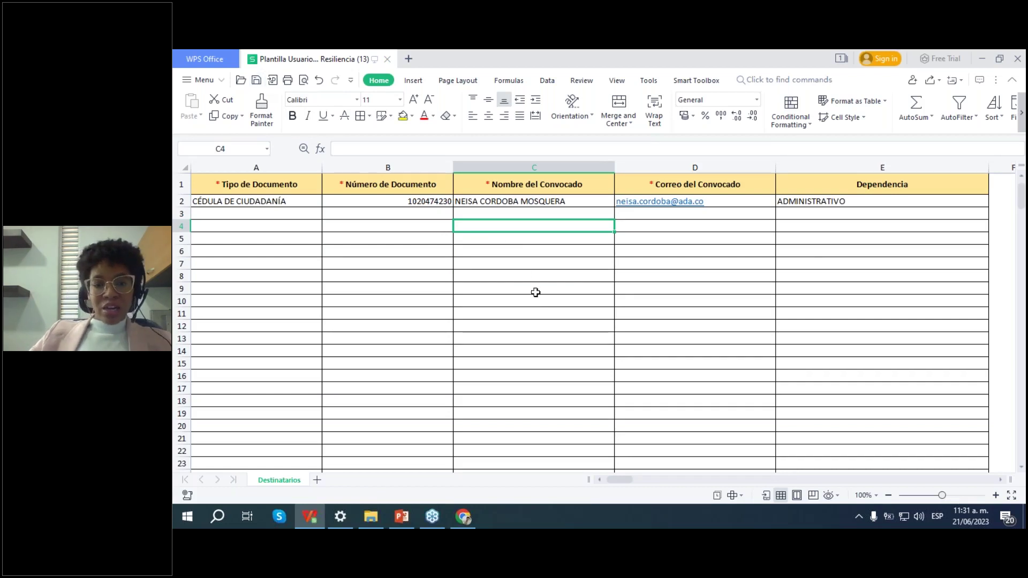
Step: Upload the Plantilla Usuarios Convocados Resiliencia (12) spreadsheet to the resilience call
{"action": "left_click", "coordinate": [469, 526]}
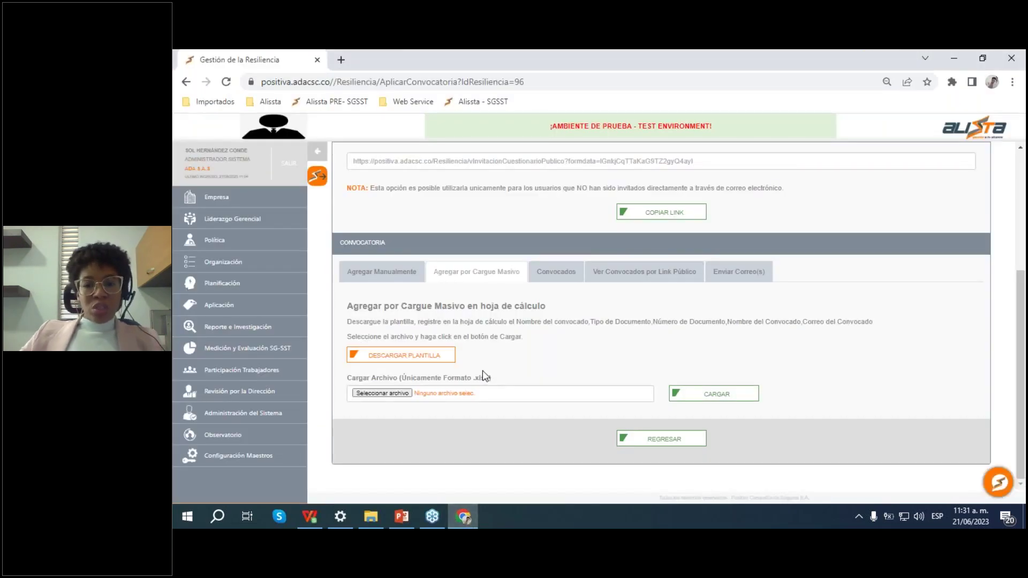
{"action": "left_click", "coordinate": [398, 397]}
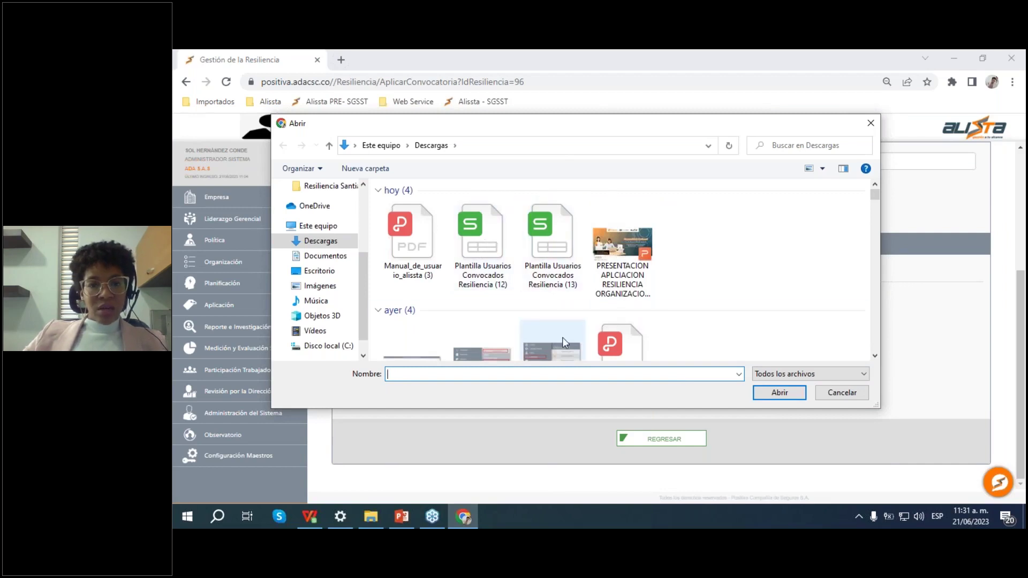
{"action": "left_click", "coordinate": [483, 244]}
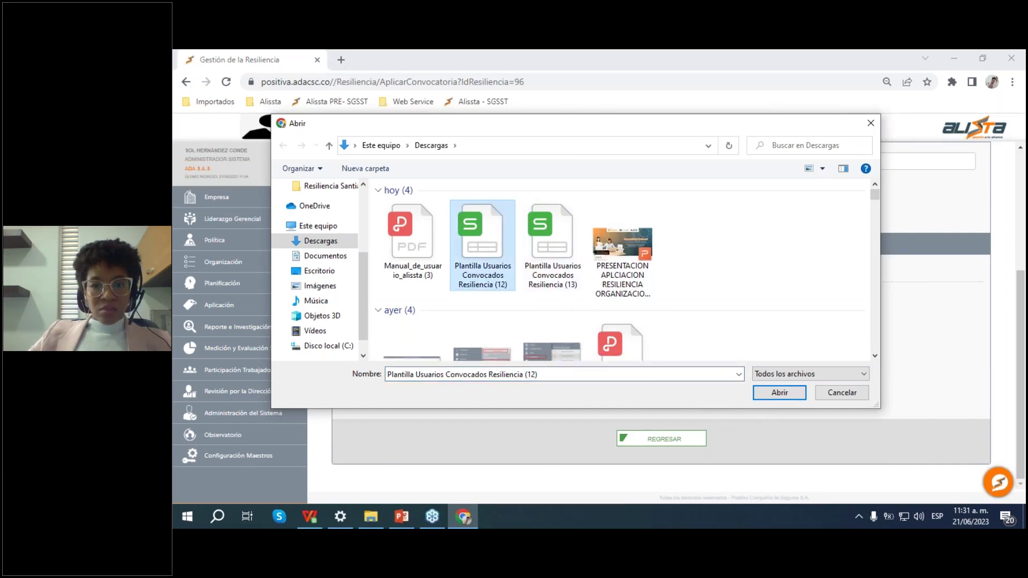
{"action": "left_click", "coordinate": [779, 393]}
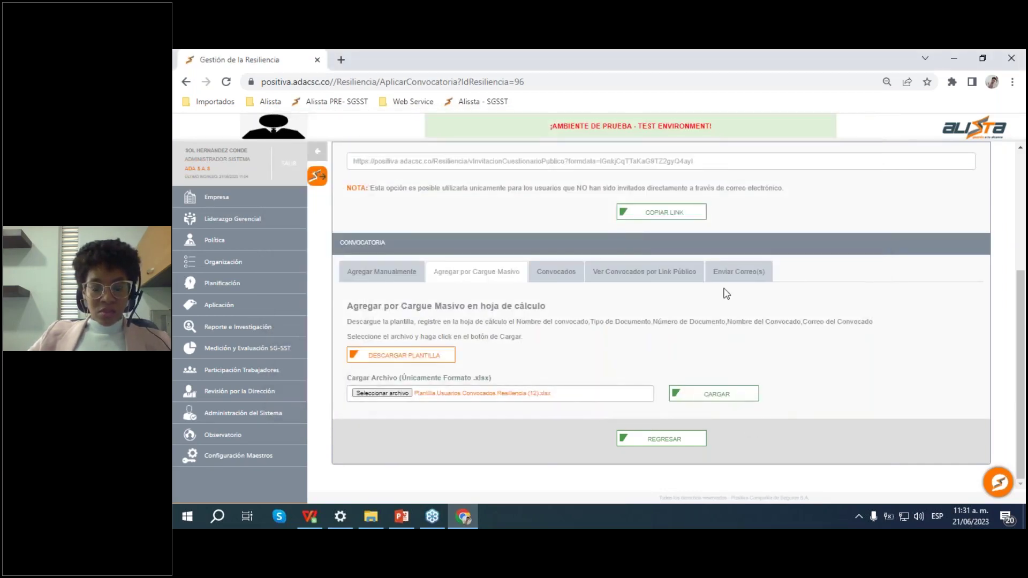
{"action": "left_click", "coordinate": [718, 395]}
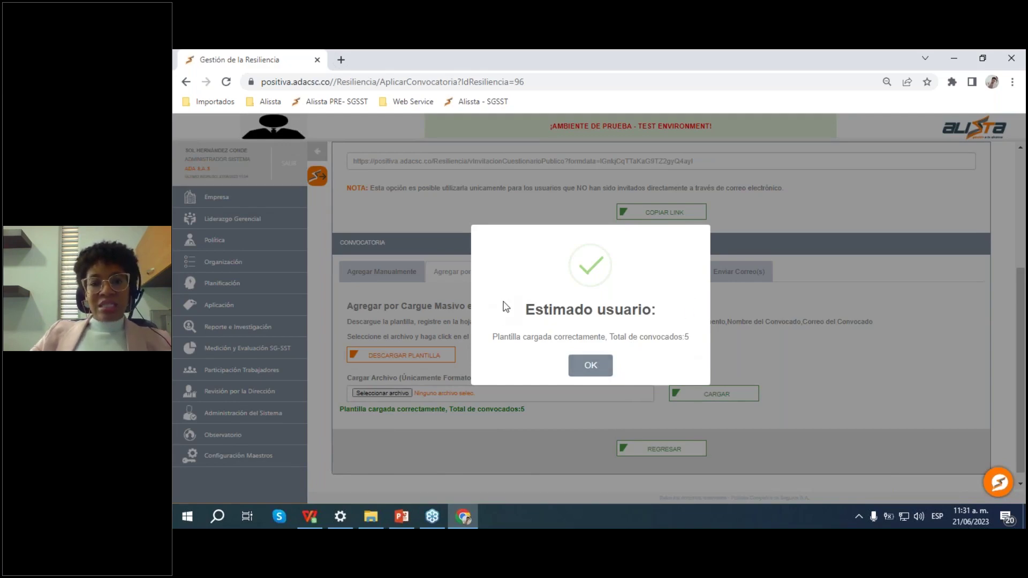
Step: Dismiss the 'Plantilla cargada correctamente, Total de convocados: 5' confirmation
{"action": "left_click_drag", "start_coordinate": [503, 305], "coordinate": [670, 325]}
{"action": "left_click", "coordinate": [703, 356]}
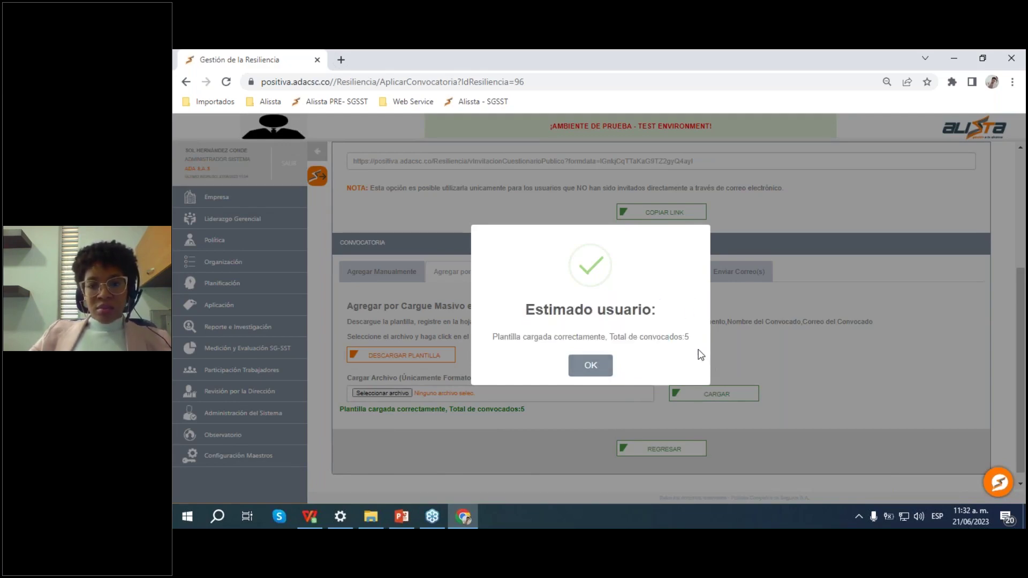
{"action": "left_click", "coordinate": [597, 370]}
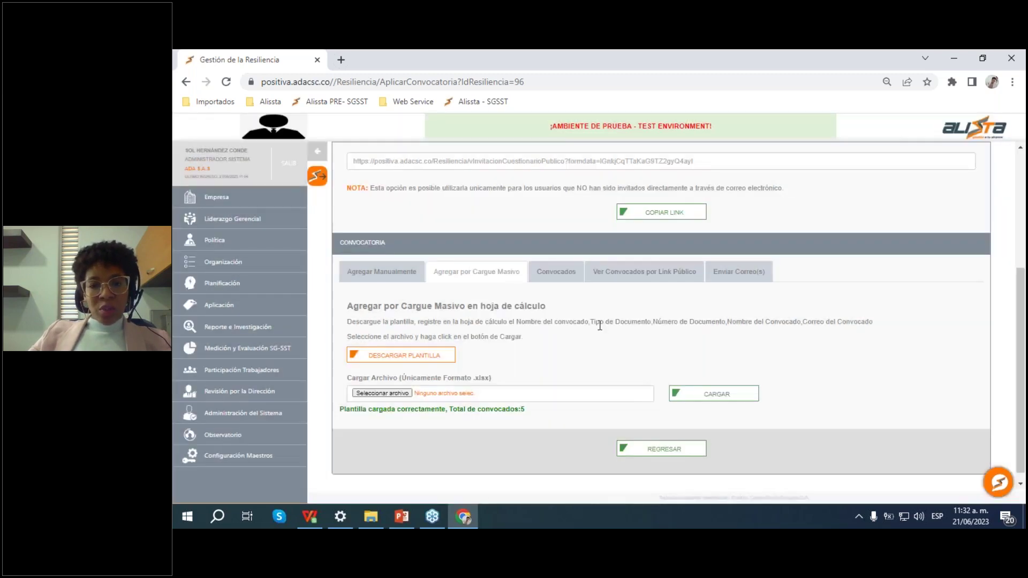
{"action": "scroll", "coordinate": [740, 290], "scroll_direction": "down", "scroll_amount": 1}
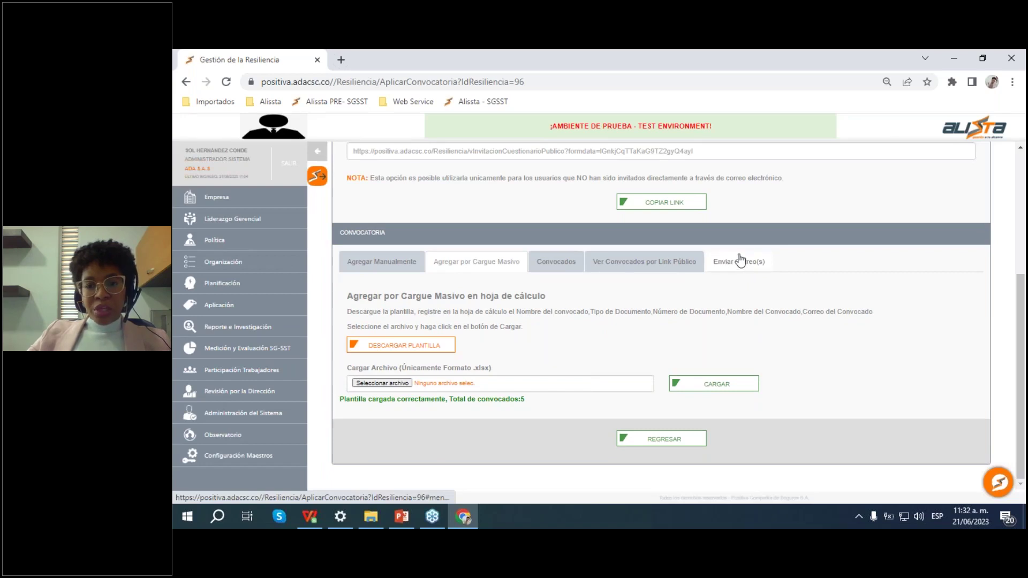
Step: Open the Enviar Correo(s) section and review the invitation message text
{"action": "left_click", "coordinate": [741, 262]}
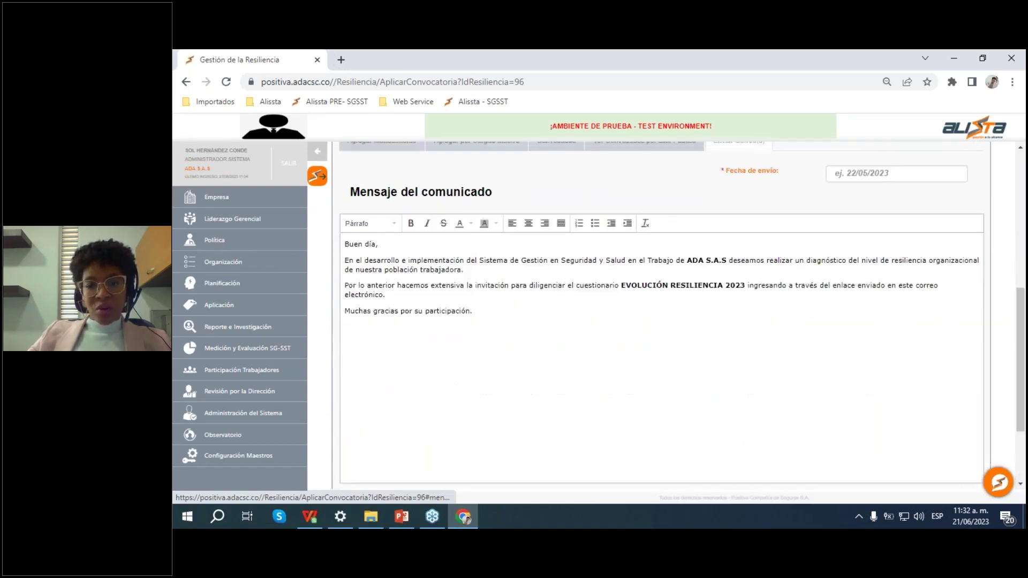
{"action": "left_click_drag", "start_coordinate": [508, 371], "coordinate": [345, 320]}
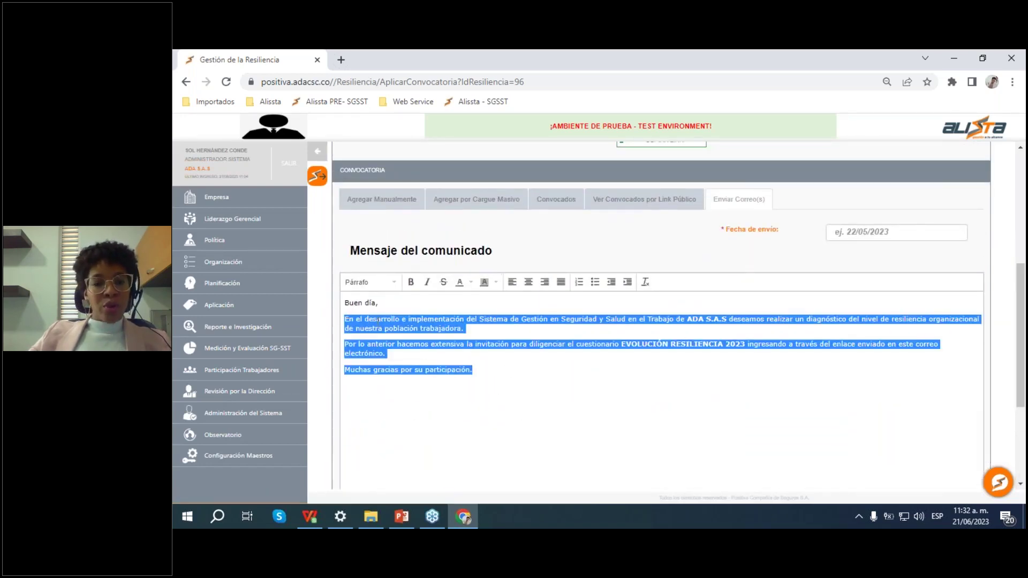
{"action": "left_click", "coordinate": [588, 369]}
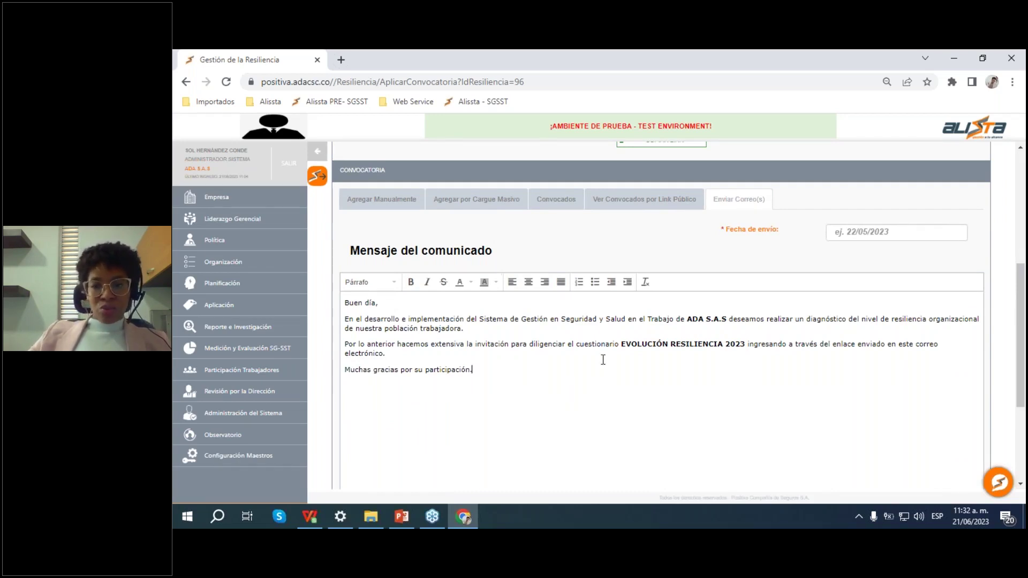
{"action": "scroll", "coordinate": [601, 360], "scroll_direction": "down", "scroll_amount": 1}
{"action": "scroll", "coordinate": [601, 360], "scroll_direction": "up", "scroll_amount": 1}
Step: Set the send date to 21/06/2023 and send the invitation e-mails
{"action": "left_click", "coordinate": [881, 231]}
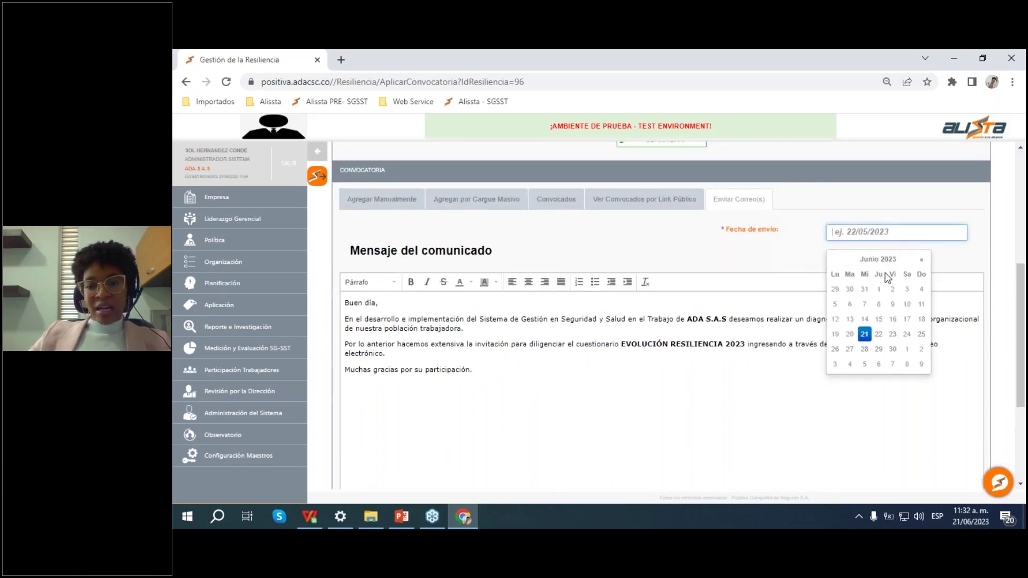
{"action": "left_click", "coordinate": [864, 333]}
{"action": "scroll", "coordinate": [684, 306], "scroll_direction": "down", "scroll_amount": 1}
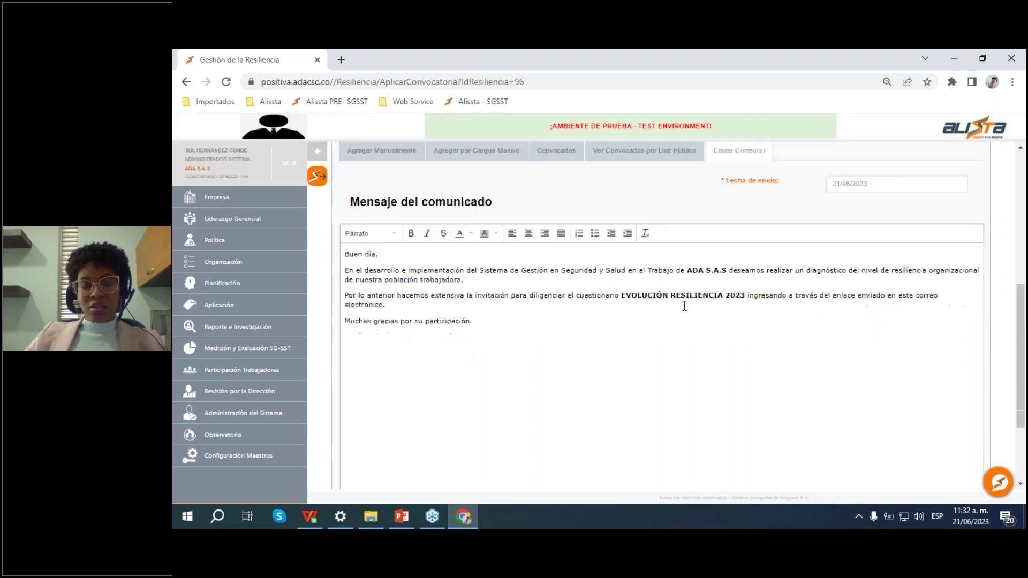
{"action": "scroll", "coordinate": [684, 306], "scroll_direction": "down", "scroll_amount": 2}
{"action": "scroll", "coordinate": [684, 305], "scroll_direction": "up", "scroll_amount": 1}
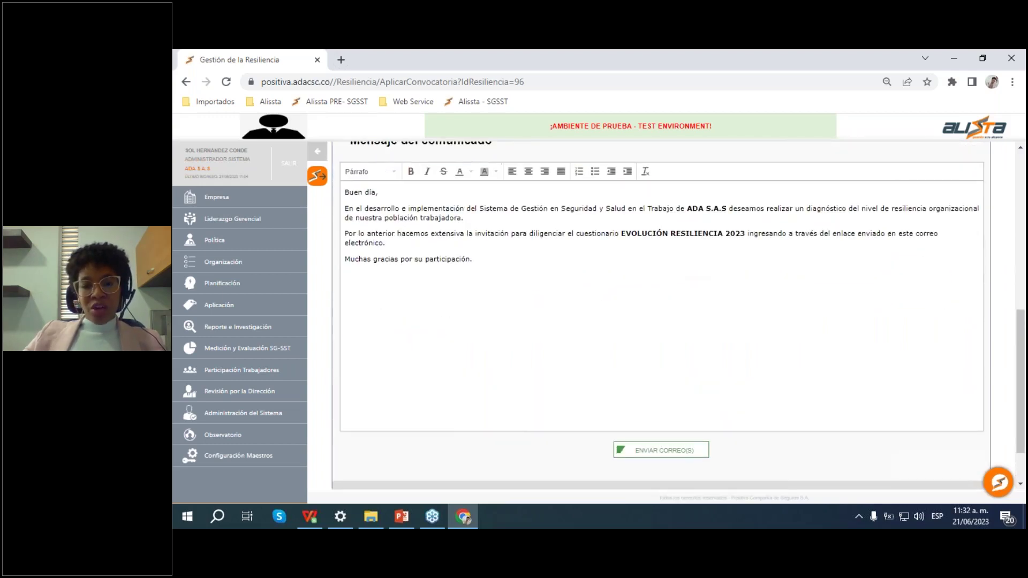
{"action": "scroll", "coordinate": [780, 346], "scroll_direction": "down", "scroll_amount": 1}
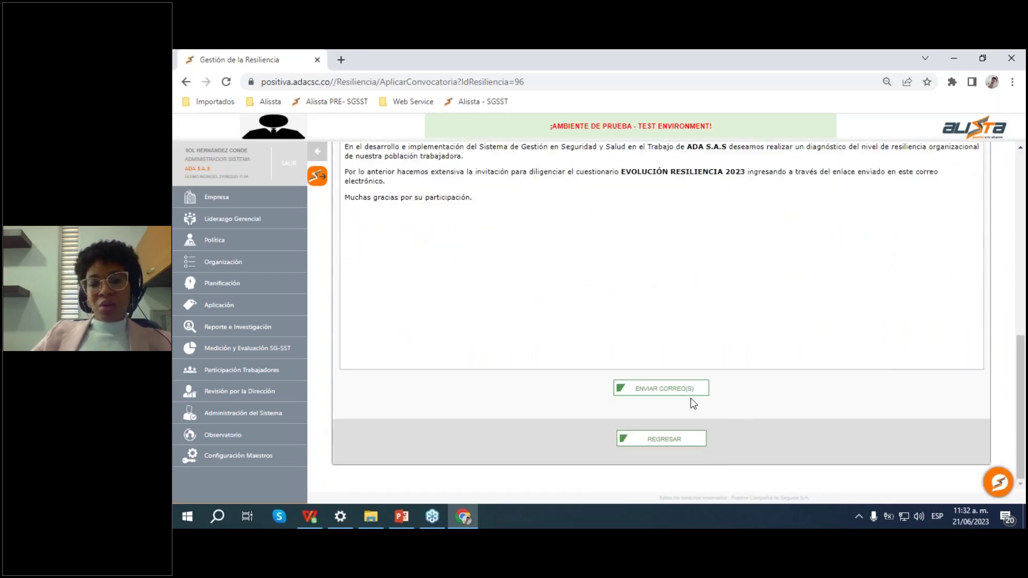
{"action": "left_click", "coordinate": [658, 389]}
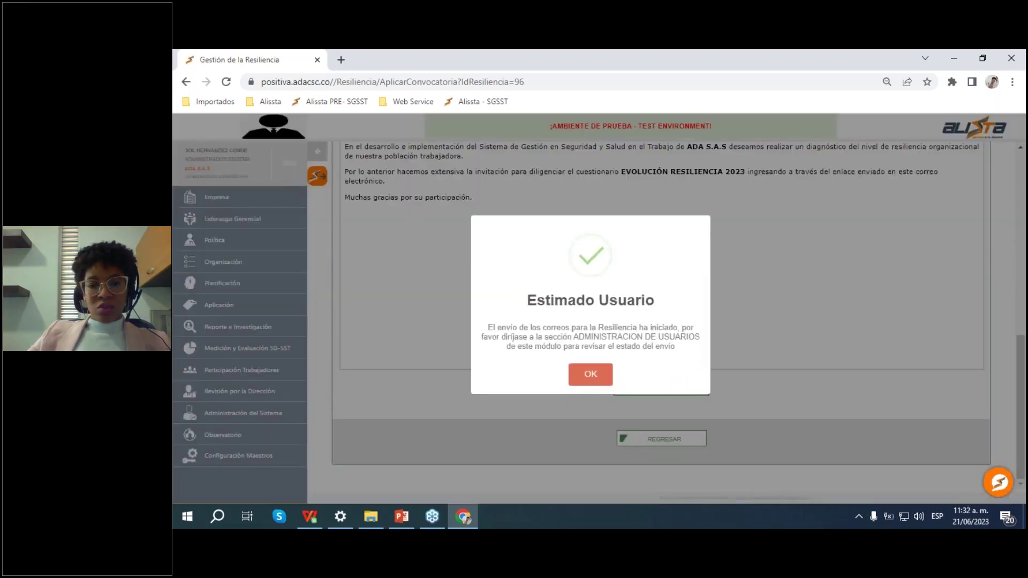
{"action": "left_click", "coordinate": [600, 377]}
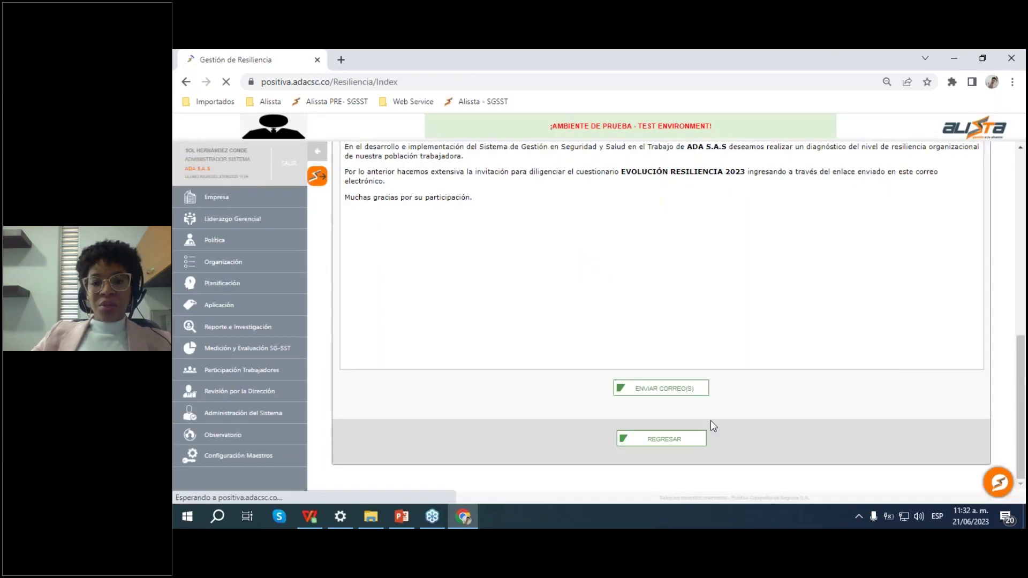
{"action": "scroll", "coordinate": [696, 391], "scroll_direction": "down", "scroll_amount": 5}
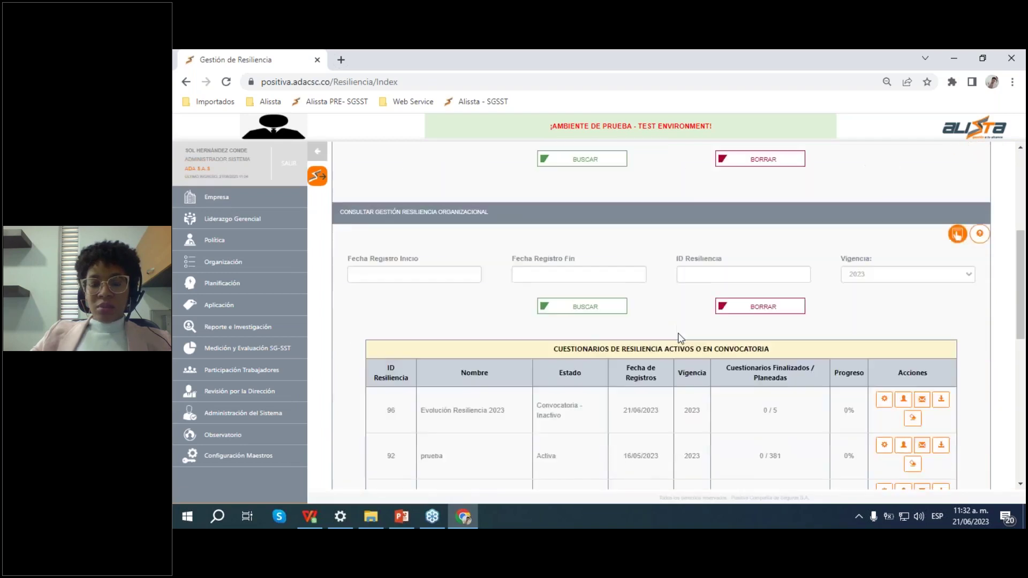
{"action": "scroll", "coordinate": [680, 337], "scroll_direction": "down", "scroll_amount": 1}
{"action": "double_click", "coordinate": [391, 347]}
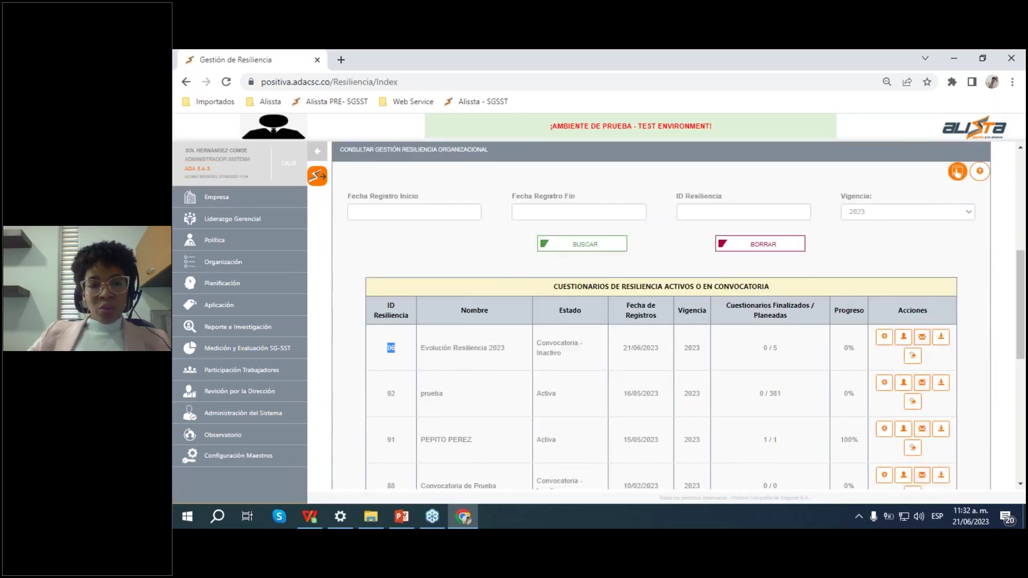
{"action": "left_click_drag", "start_coordinate": [391, 348], "coordinate": [854, 353]}
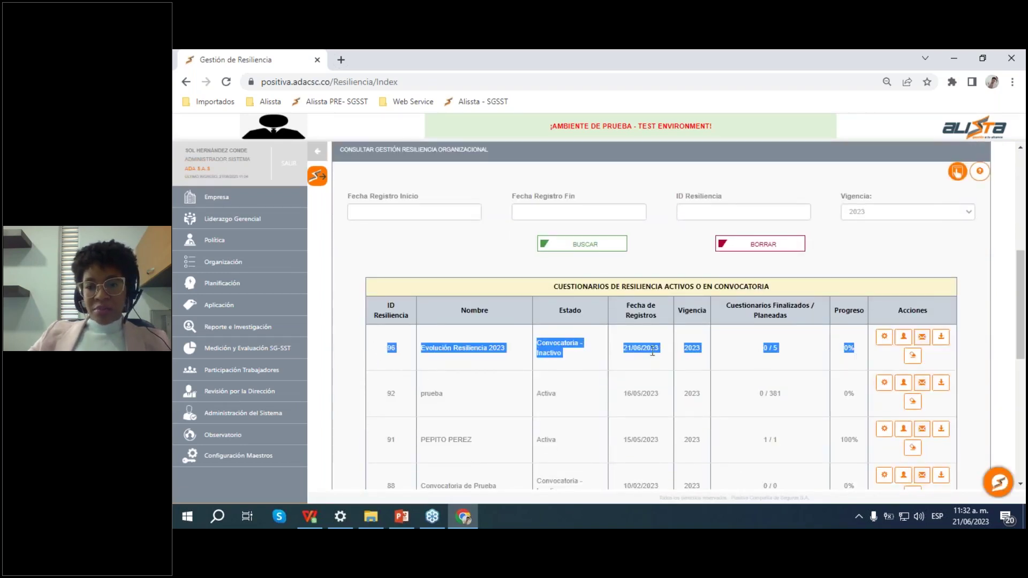
{"action": "left_click", "coordinate": [572, 360]}
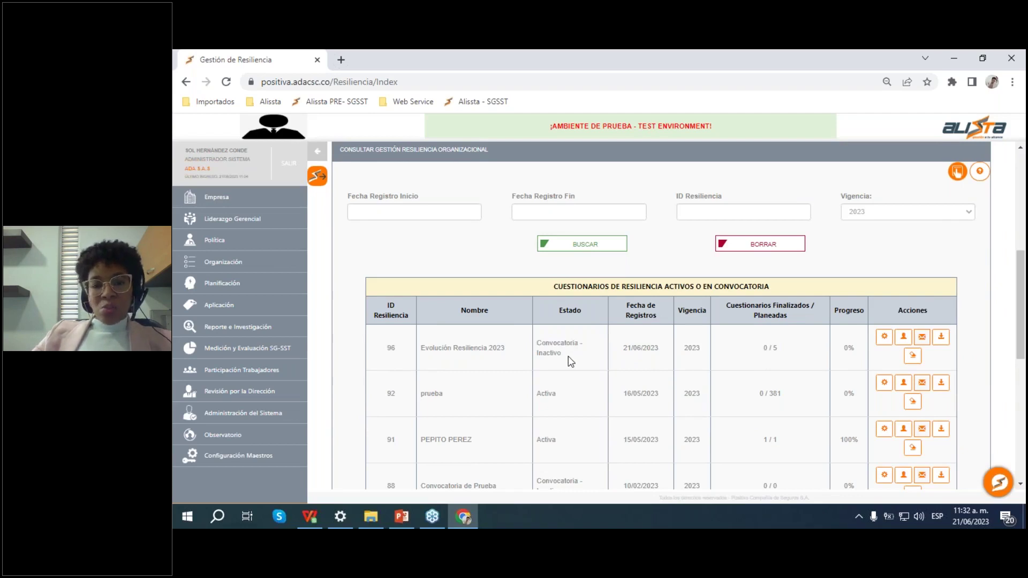
{"action": "left_click_drag", "start_coordinate": [562, 360], "coordinate": [537, 339]}
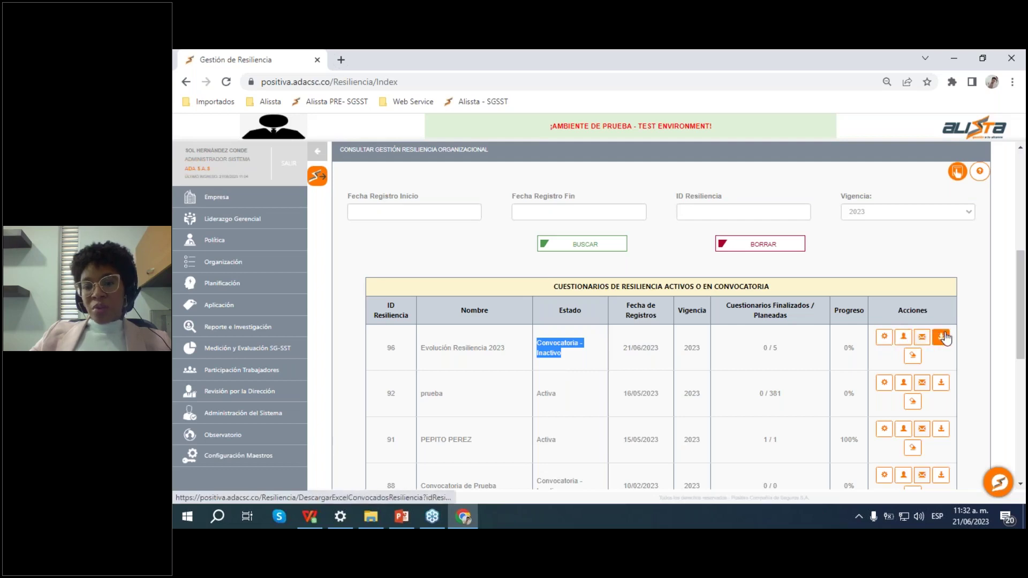
Step: Change questionnaire 96's state to 'Activo- Aplicación en curso', confirm, and return with REGRESAR
{"action": "left_click", "coordinate": [884, 339]}
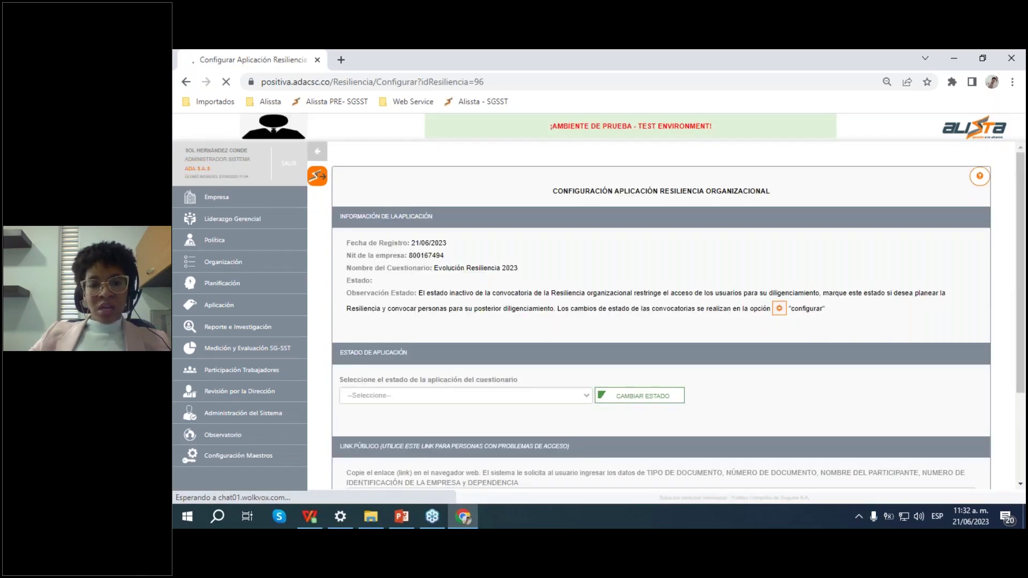
{"action": "scroll", "coordinate": [576, 311], "scroll_direction": "down", "scroll_amount": 3}
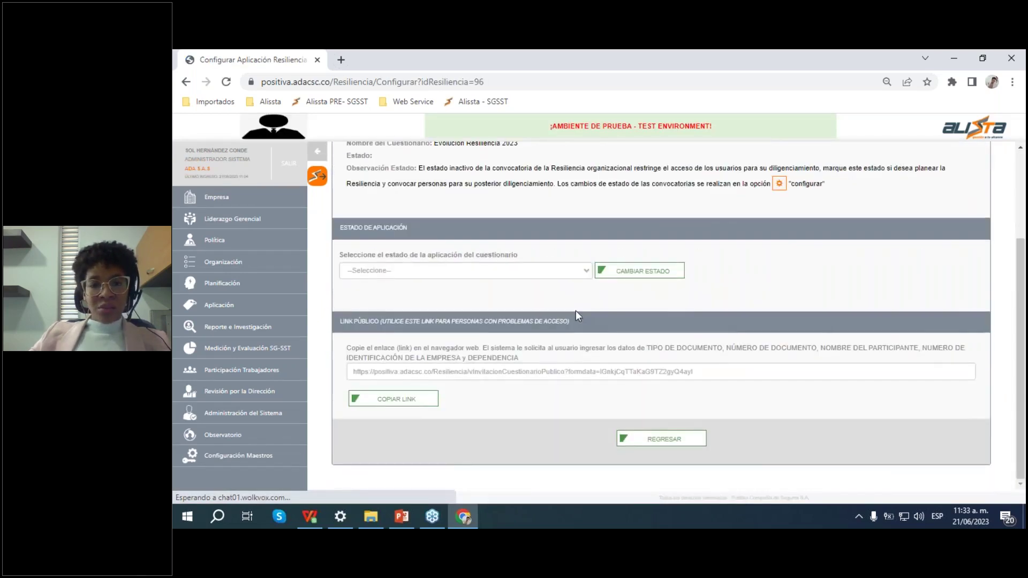
{"action": "left_click", "coordinate": [581, 271]}
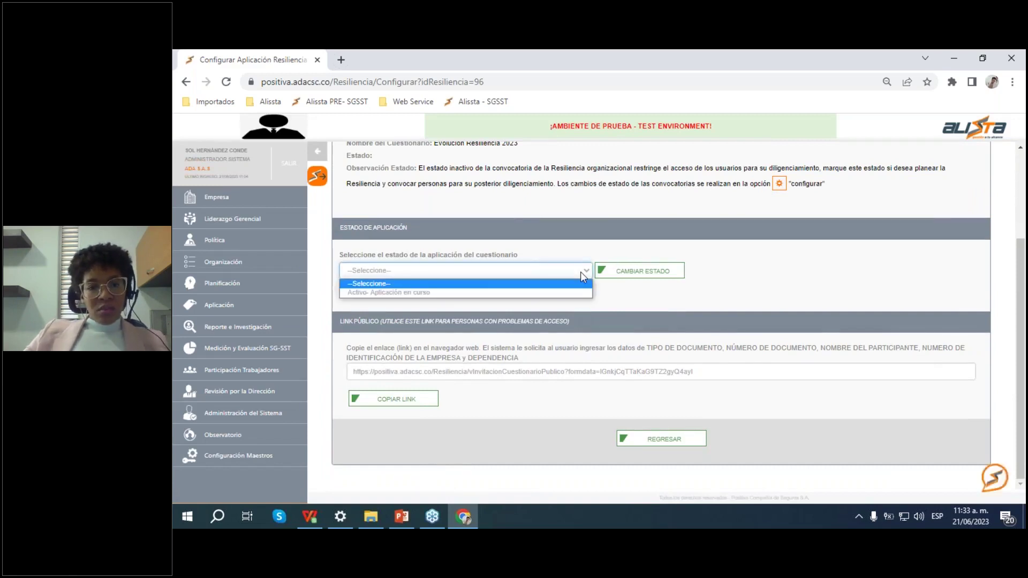
{"action": "left_click", "coordinate": [430, 293]}
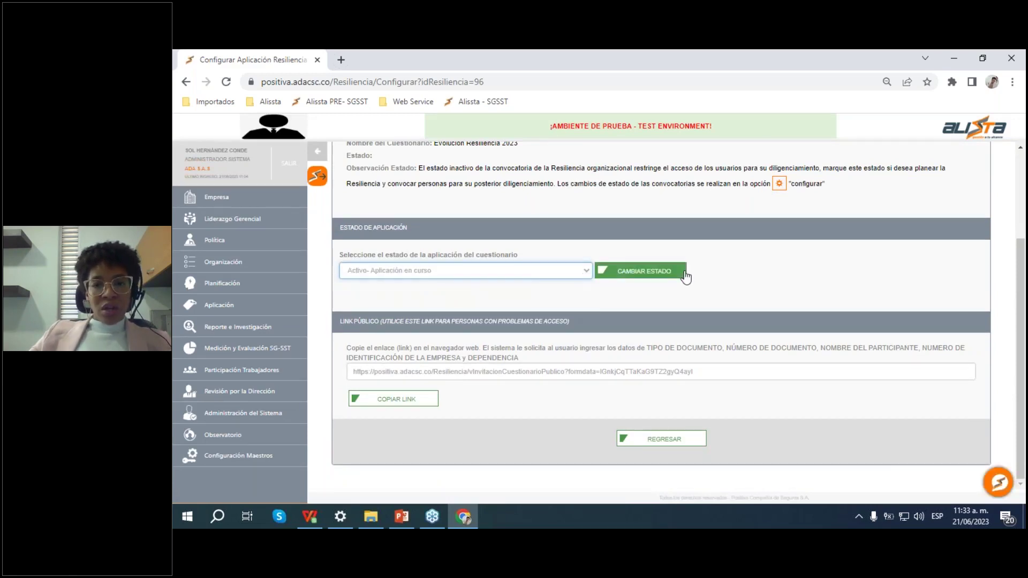
{"action": "left_click", "coordinate": [657, 274]}
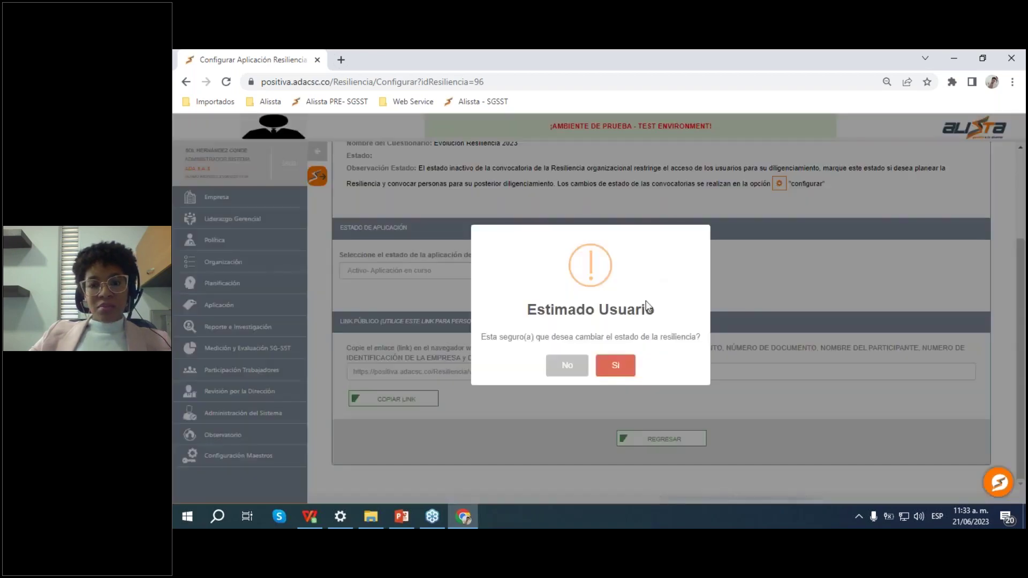
{"action": "left_click", "coordinate": [616, 365]}
{"action": "left_click", "coordinate": [591, 366]}
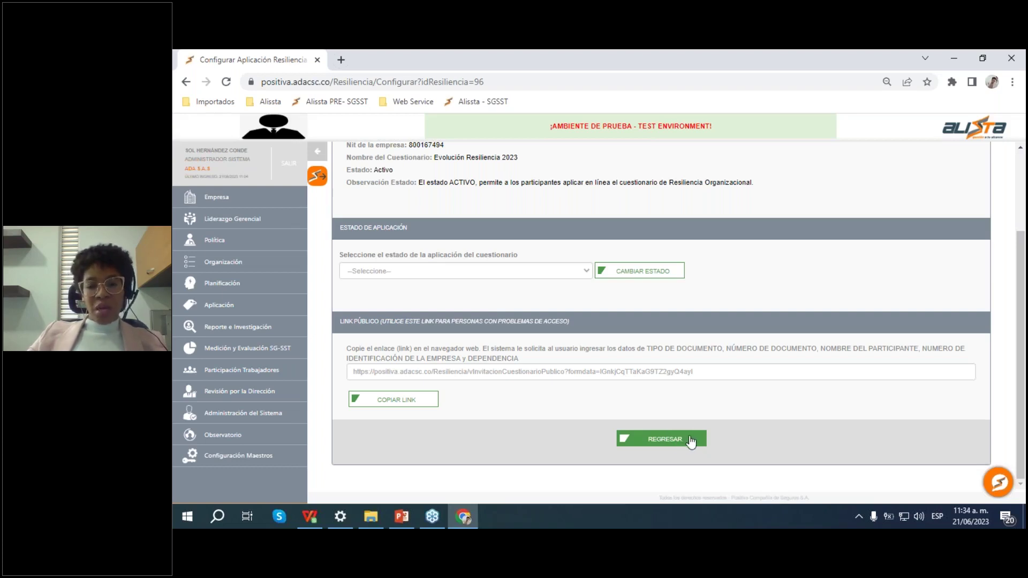
{"action": "left_click", "coordinate": [690, 441]}
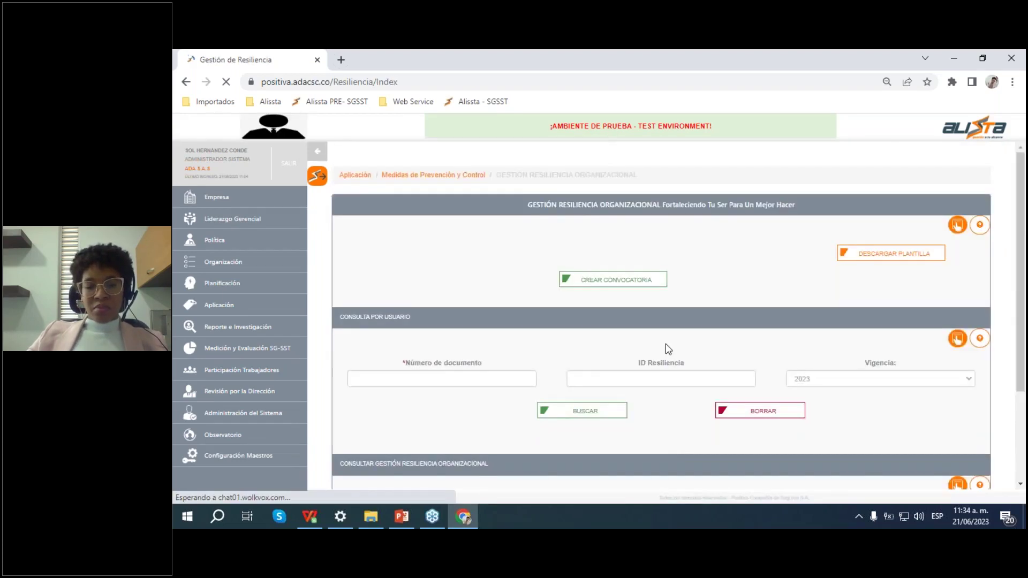
Step: Open questionnaire 96's convened users and view then close the first invitee's edit form
{"action": "scroll", "coordinate": [666, 344], "scroll_direction": "down", "scroll_amount": 8}
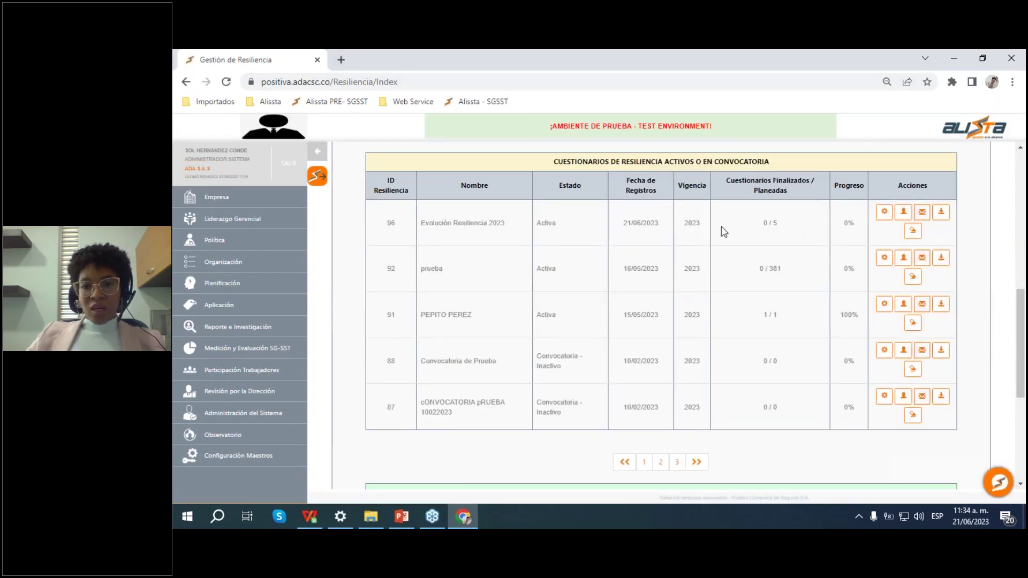
{"action": "left_click", "coordinate": [904, 213]}
{"action": "scroll", "coordinate": [906, 218], "scroll_direction": "down", "scroll_amount": 2}
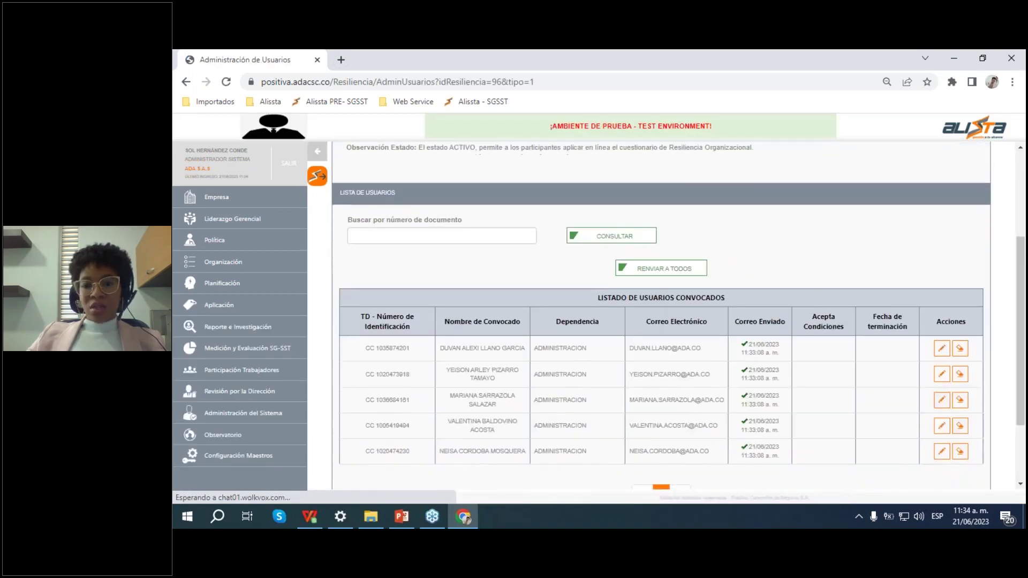
{"action": "scroll", "coordinate": [790, 291], "scroll_direction": "down", "scroll_amount": 1}
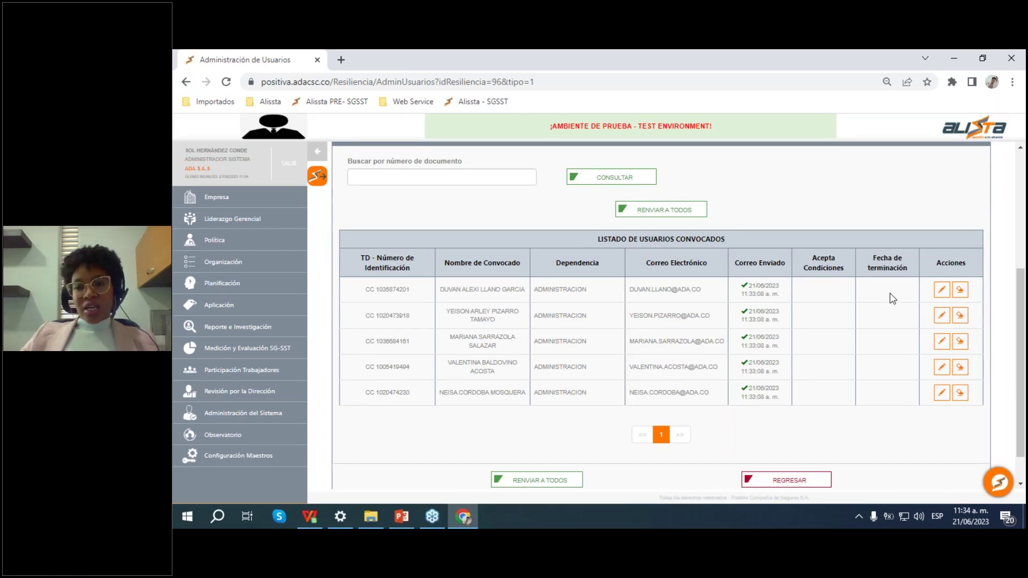
{"action": "left_click", "coordinate": [942, 292]}
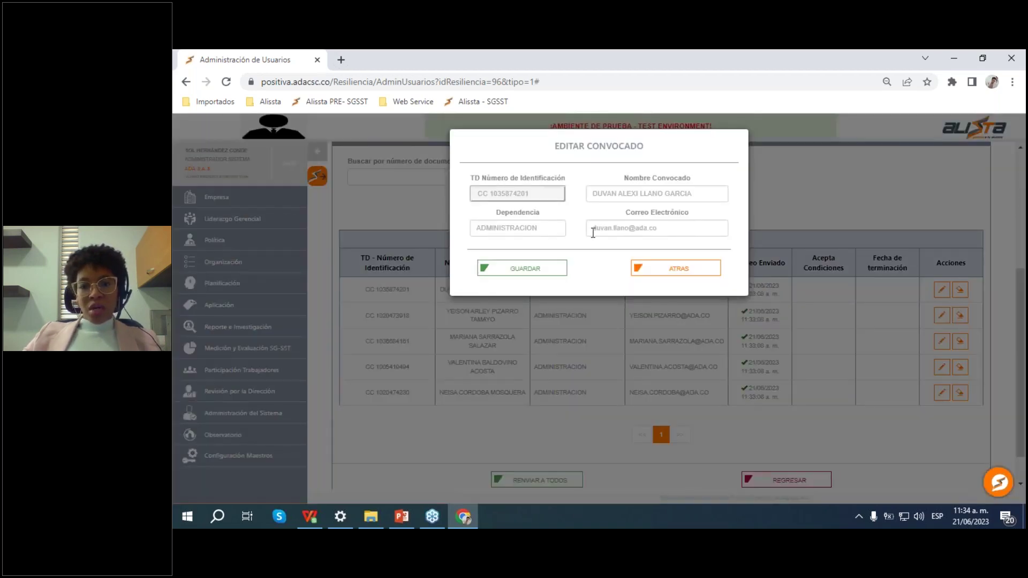
{"action": "left_click", "coordinate": [684, 271]}
Step: Sign in to IONOS Webmail from the saved bookmark in a new tab
{"action": "left_click", "coordinate": [341, 59]}
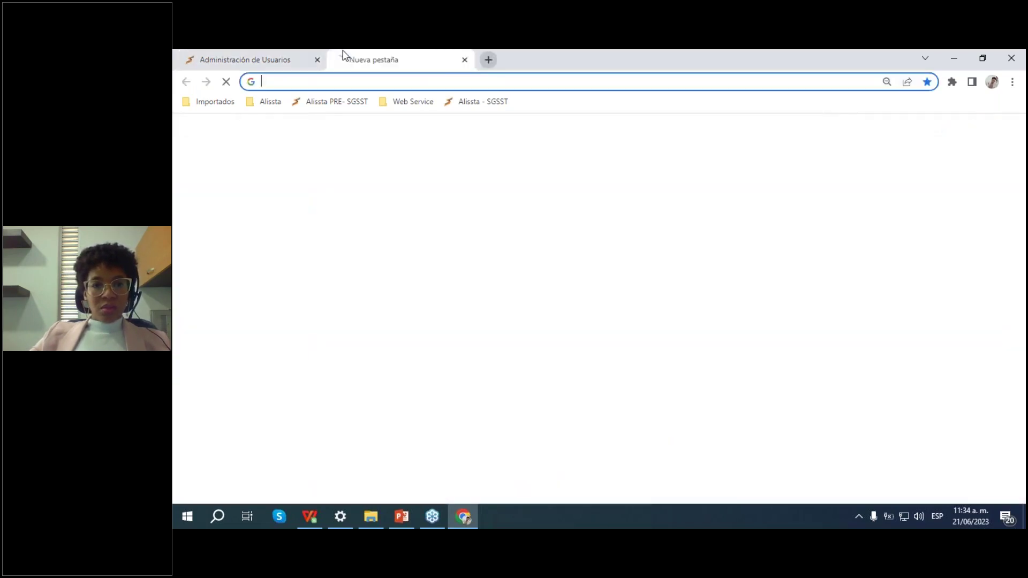
{"action": "left_click", "coordinate": [280, 105]}
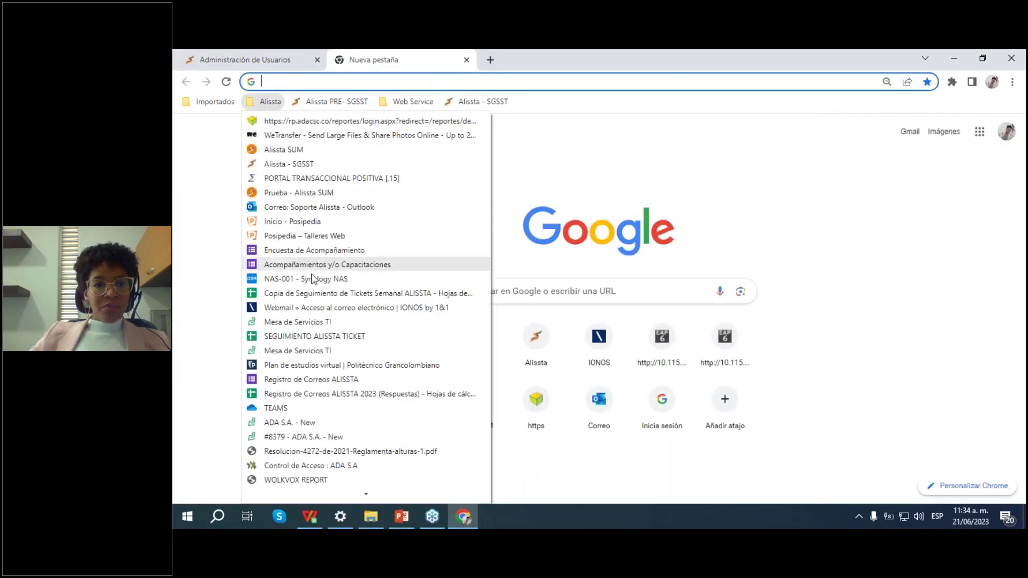
{"action": "left_click", "coordinate": [304, 307]}
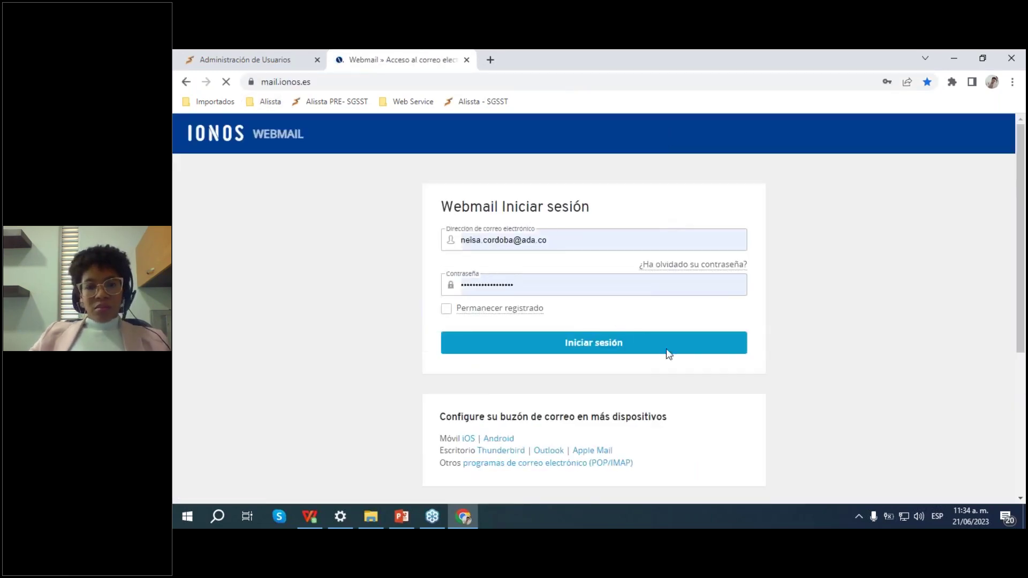
{"action": "left_click", "coordinate": [666, 349]}
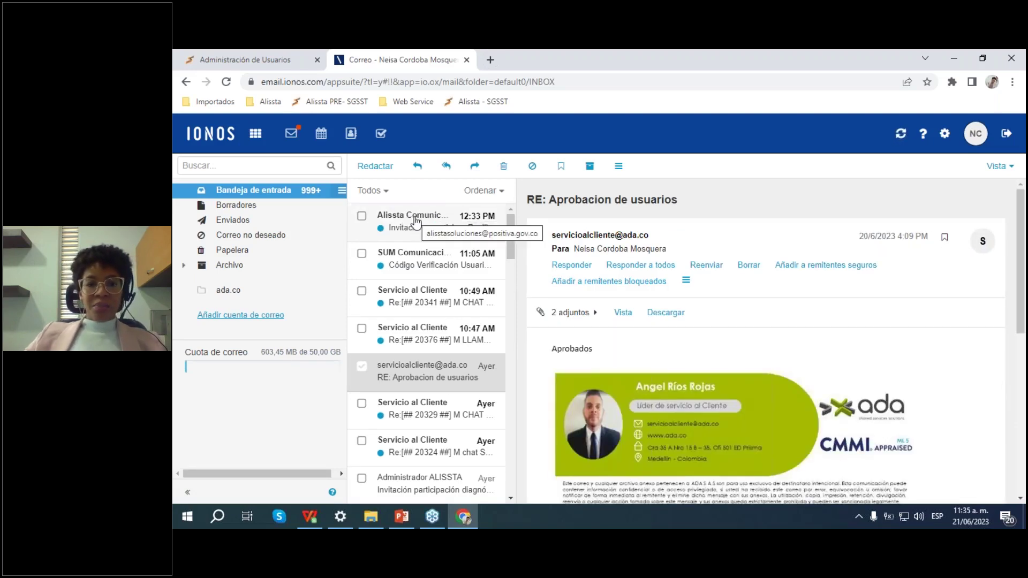
Step: Open the Alissta invitation e-mail, show its images and follow the Evolución Resiliencia 2023 link
{"action": "left_click", "coordinate": [425, 220]}
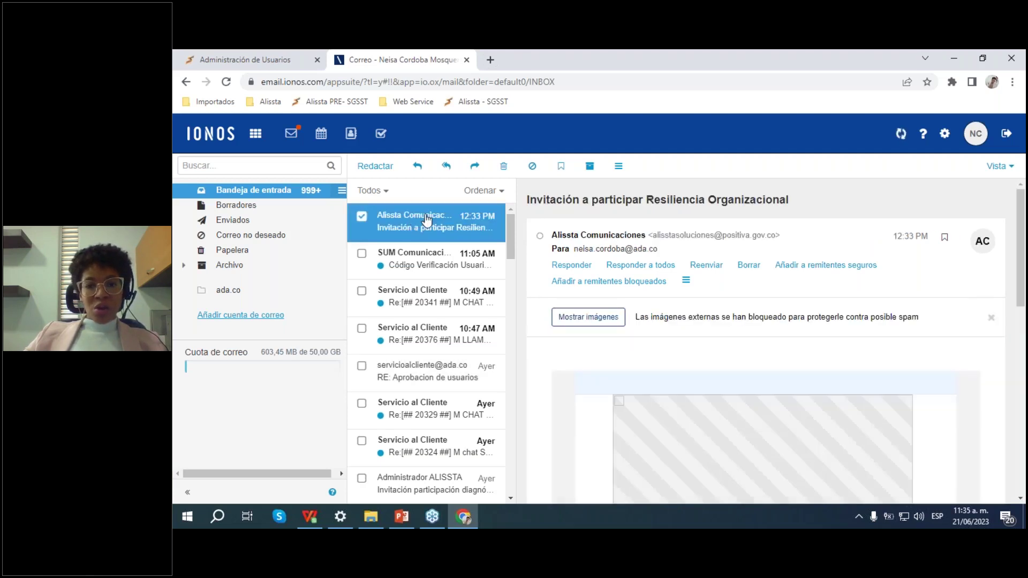
{"action": "left_click", "coordinate": [609, 317]}
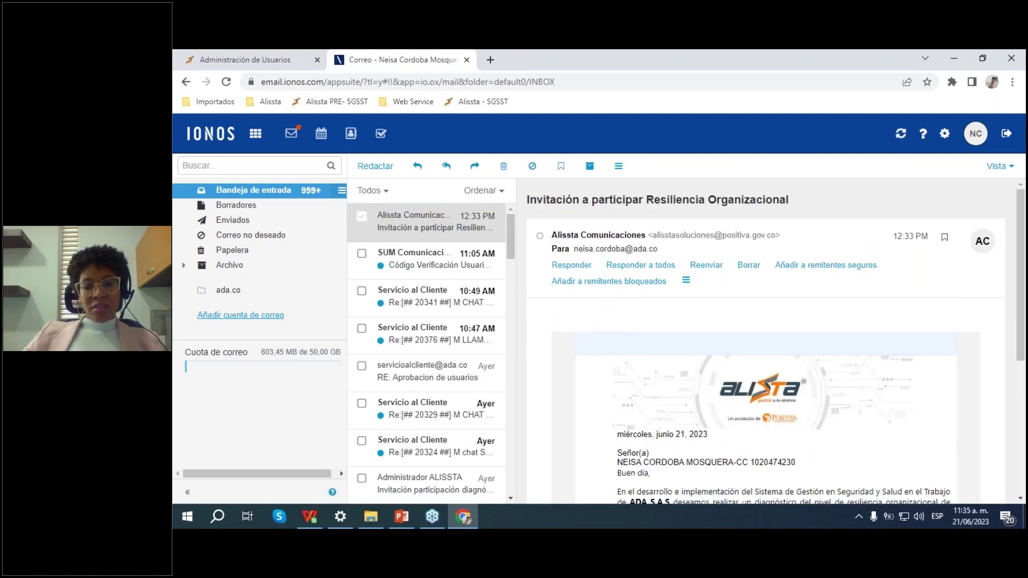
{"action": "scroll", "coordinate": [737, 218], "scroll_direction": "down", "scroll_amount": 3}
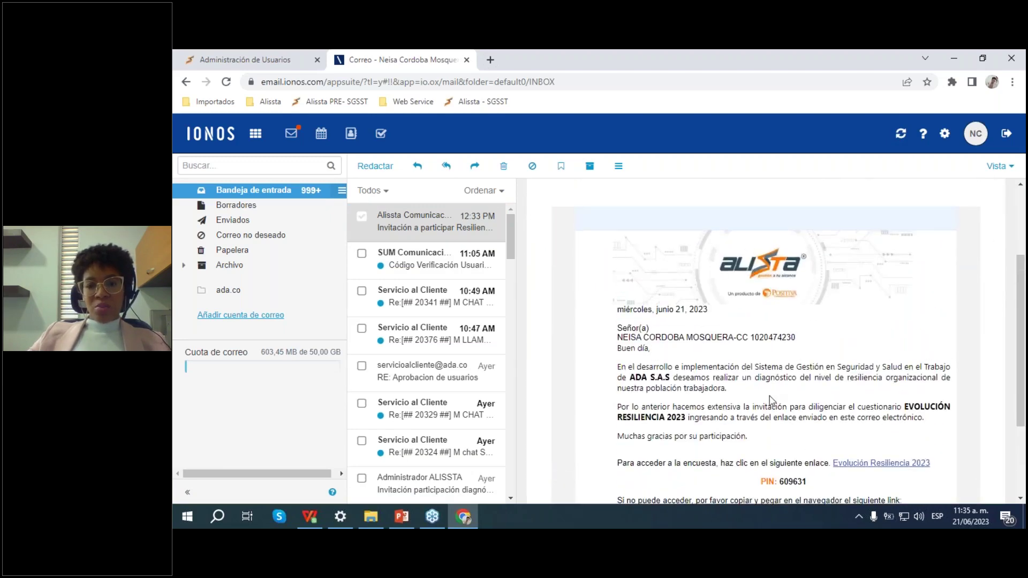
{"action": "left_click_drag", "start_coordinate": [650, 349], "coordinate": [623, 337]}
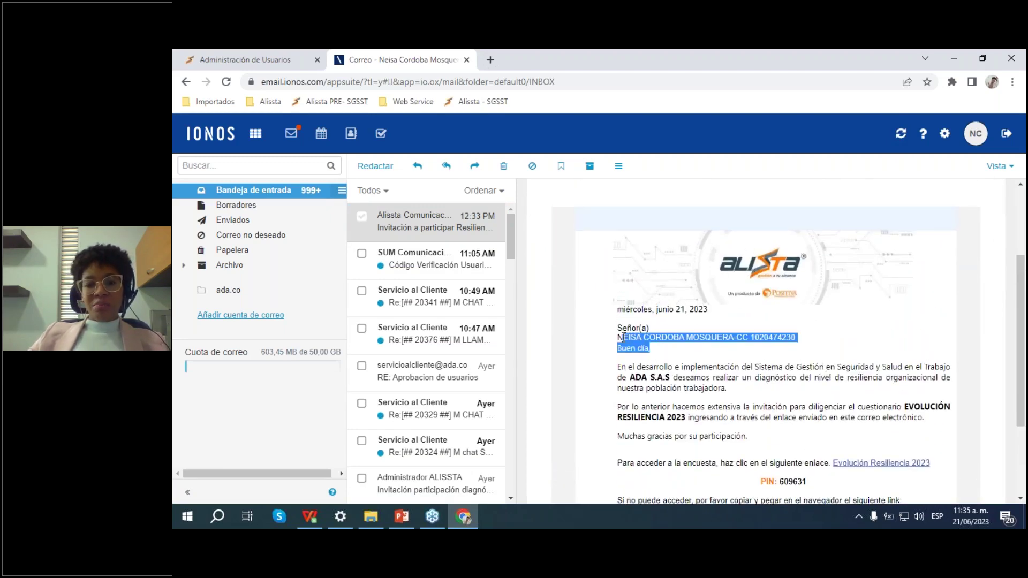
{"action": "scroll", "coordinate": [752, 341], "scroll_direction": "down", "scroll_amount": 2}
{"action": "left_click", "coordinate": [631, 316]}
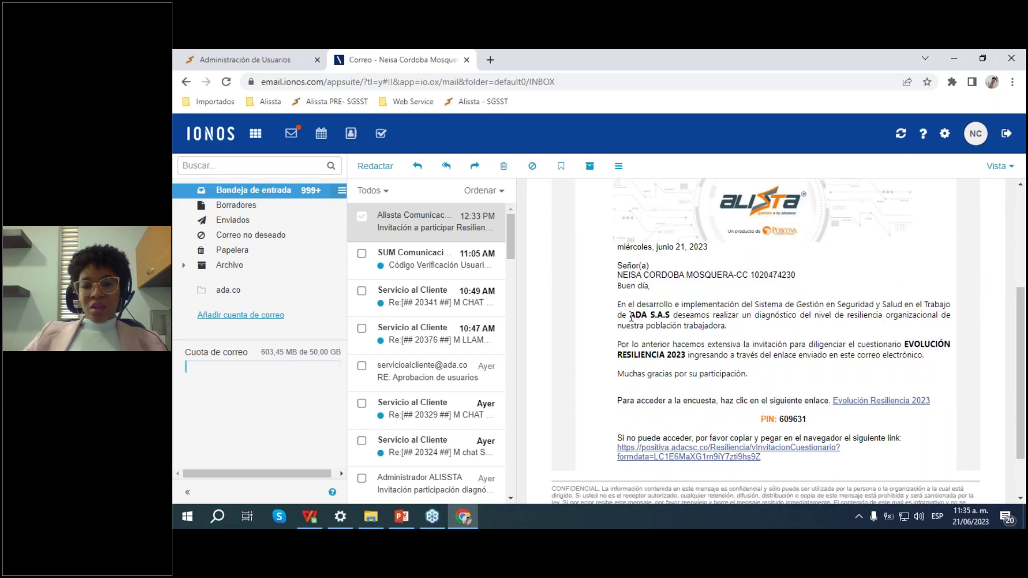
{"action": "left_click_drag", "start_coordinate": [617, 245], "coordinate": [697, 345]}
{"action": "left_click", "coordinate": [757, 375]}
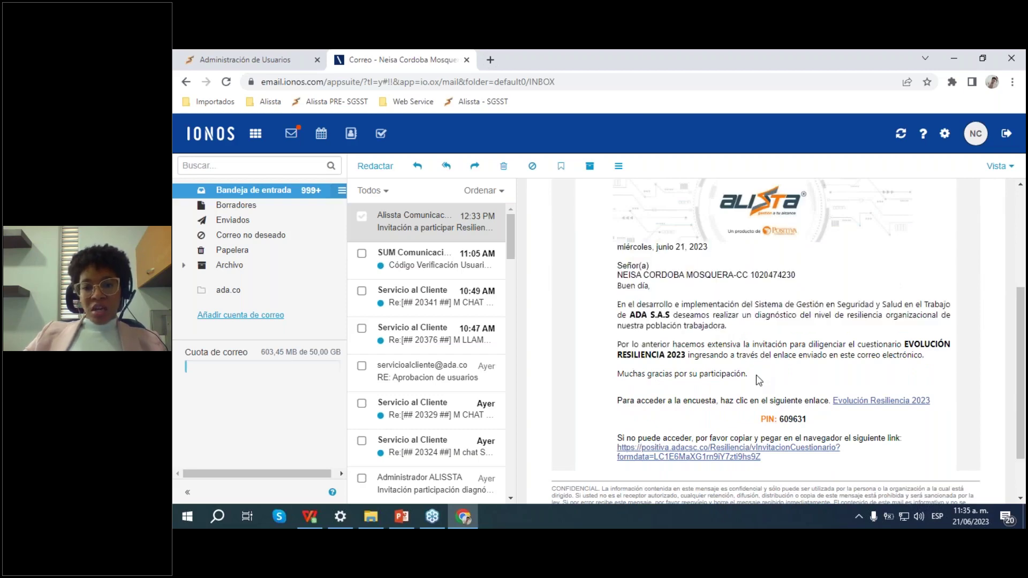
{"action": "scroll", "coordinate": [754, 379], "scroll_direction": "down", "scroll_amount": 2}
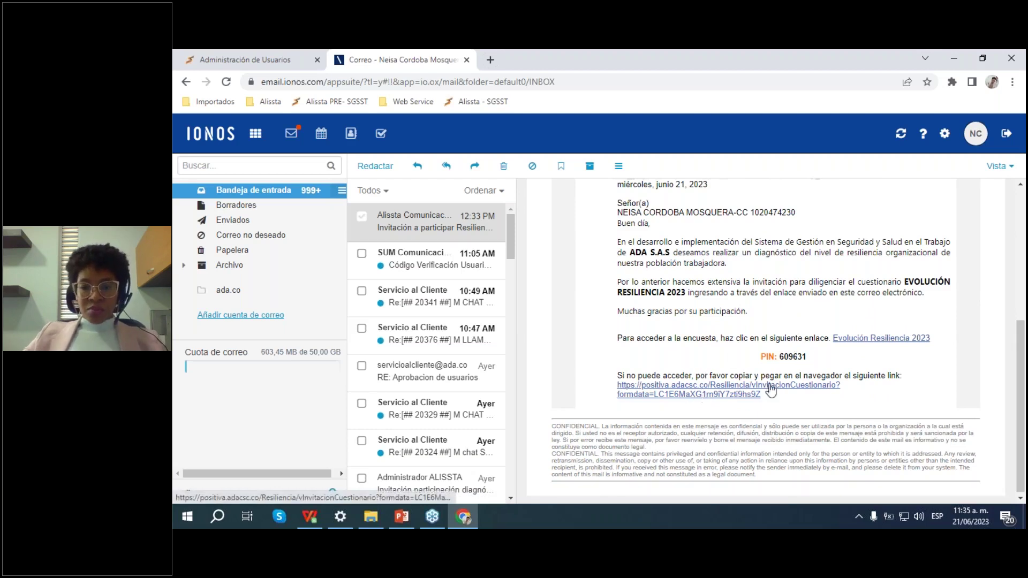
{"action": "left_click", "coordinate": [879, 339]}
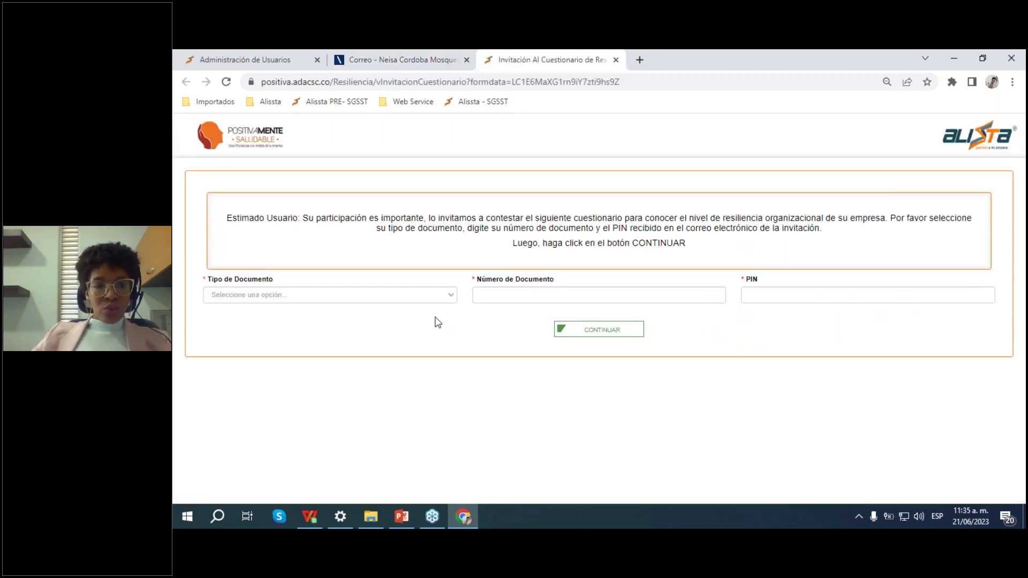
Step: Log in with CÉDULA DE CIUDADANÍA, the ID number and the PIN copied from the e-mail
{"action": "left_click", "coordinate": [431, 297]}
{"action": "left_click", "coordinate": [360, 317]}
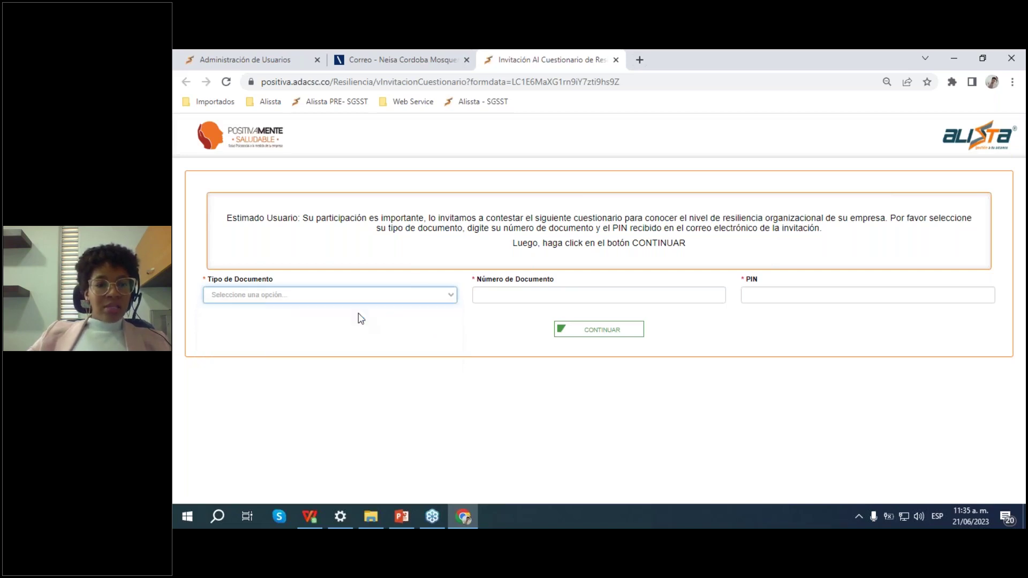
{"action": "left_click", "coordinate": [556, 296]}
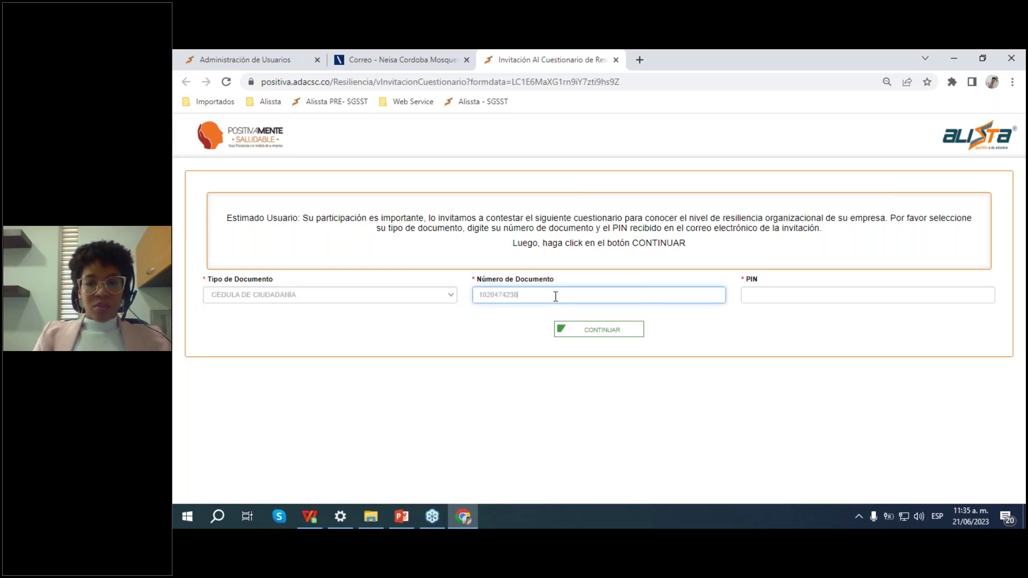
{"action": "left_click", "coordinate": [416, 55]}
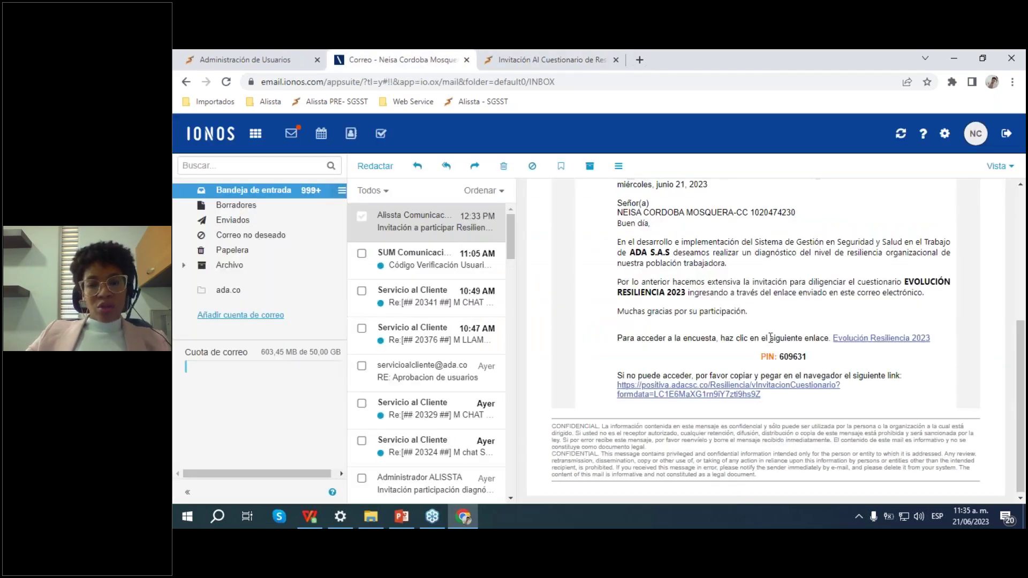
{"action": "double_click", "coordinate": [799, 358]}
{"action": "key", "text": "ctrl+c"}
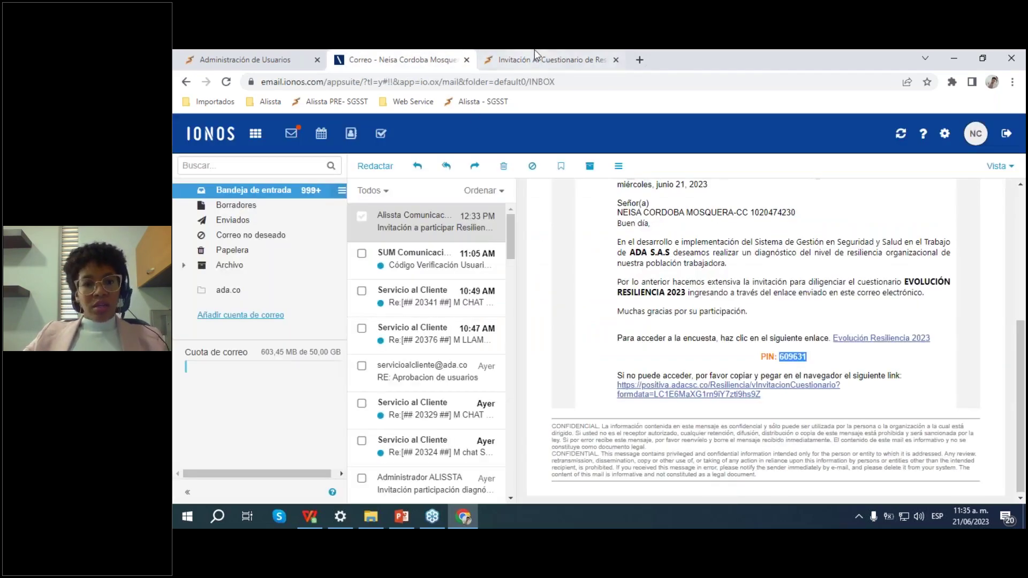
{"action": "left_click", "coordinate": [514, 60]}
{"action": "left_click", "coordinate": [803, 296]}
{"action": "key", "text": "ctrl+v"}
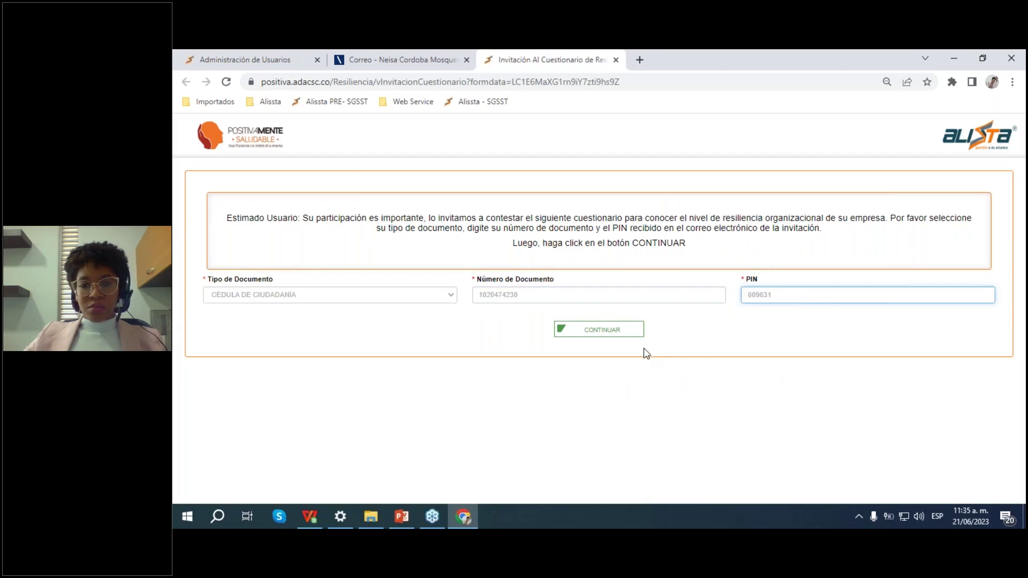
{"action": "left_click", "coordinate": [619, 336]}
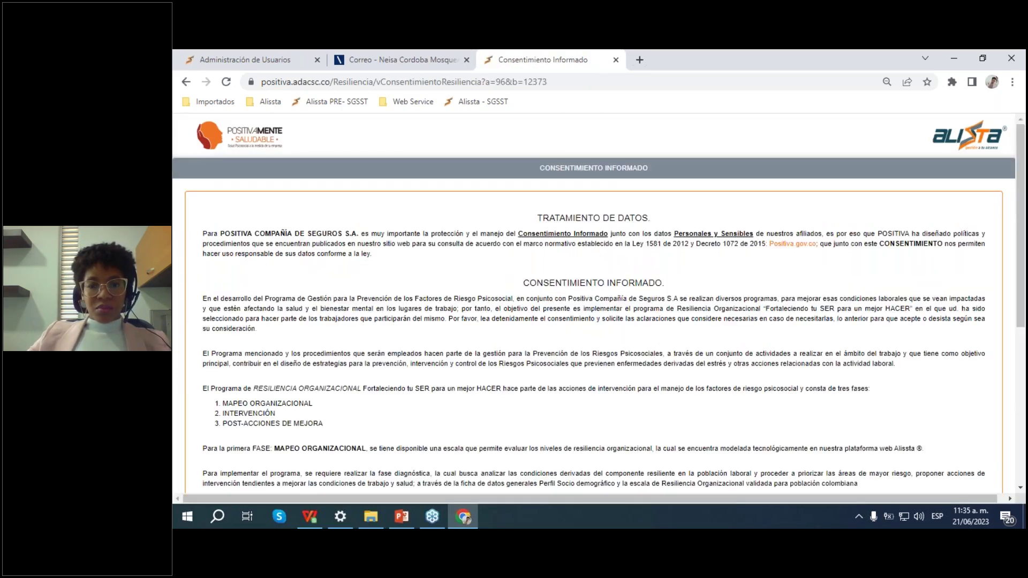
Step: Read the consent text, click ACEPTO and confirm with Sí, Estoy Seguro
{"action": "scroll", "coordinate": [503, 217], "scroll_direction": "down", "scroll_amount": 1}
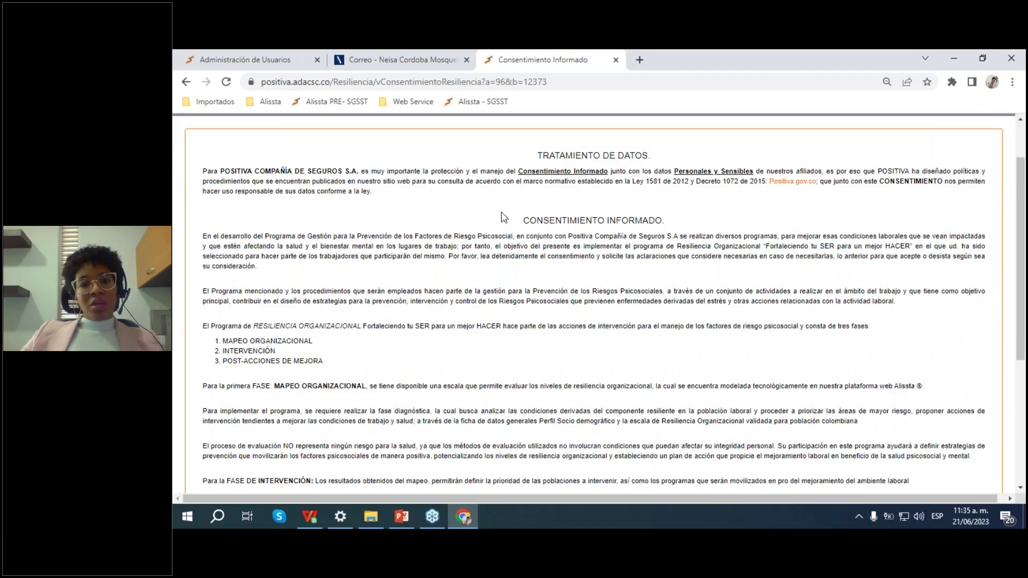
{"action": "scroll", "coordinate": [722, 263], "scroll_direction": "up", "scroll_amount": 1}
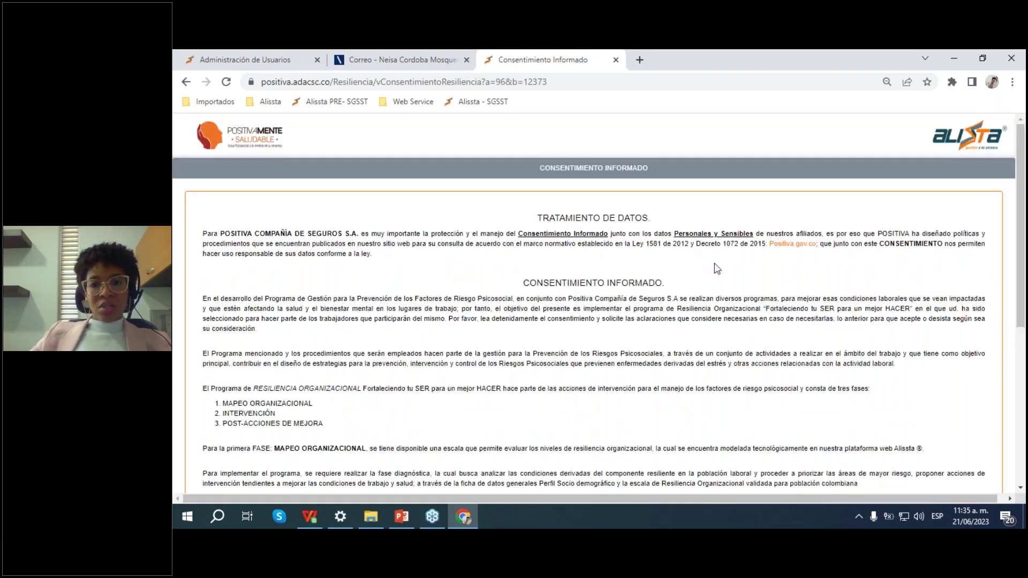
{"action": "scroll", "coordinate": [718, 268], "scroll_direction": "down", "scroll_amount": 4}
{"action": "scroll", "coordinate": [717, 268], "scroll_direction": "up", "scroll_amount": 4}
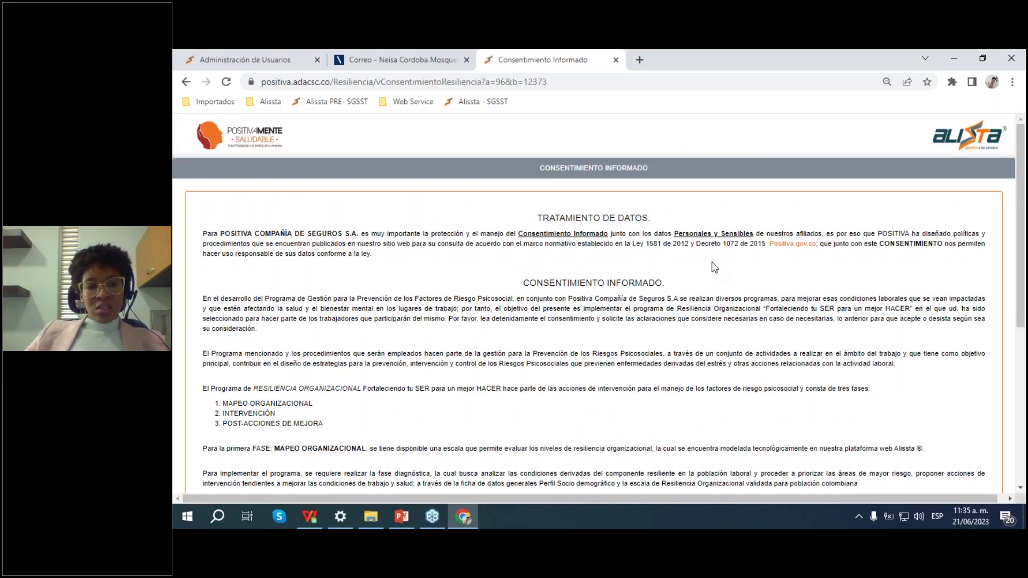
{"action": "scroll", "coordinate": [571, 230], "scroll_direction": "down", "scroll_amount": 3}
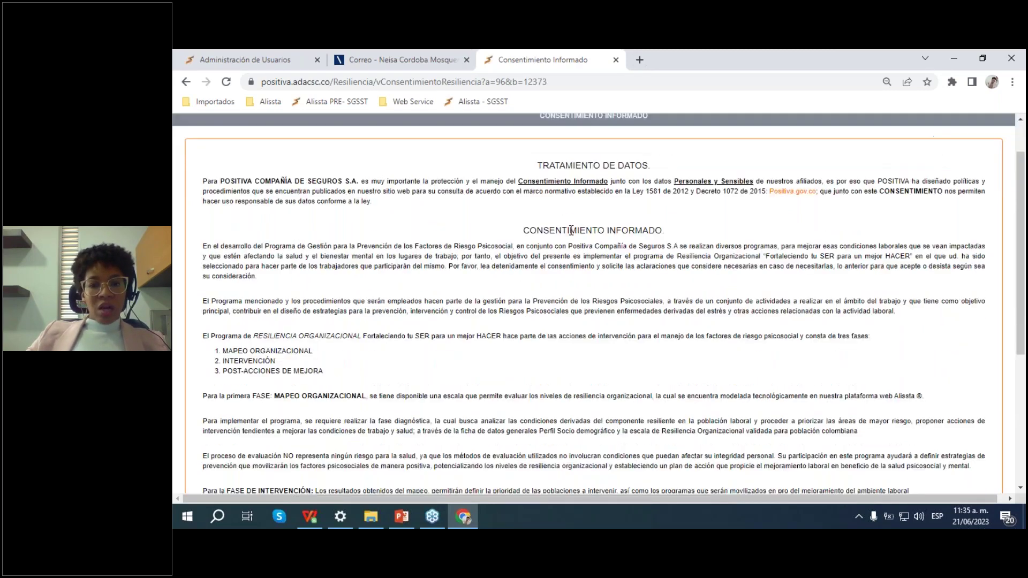
{"action": "scroll", "coordinate": [464, 241], "scroll_direction": "down", "scroll_amount": 2}
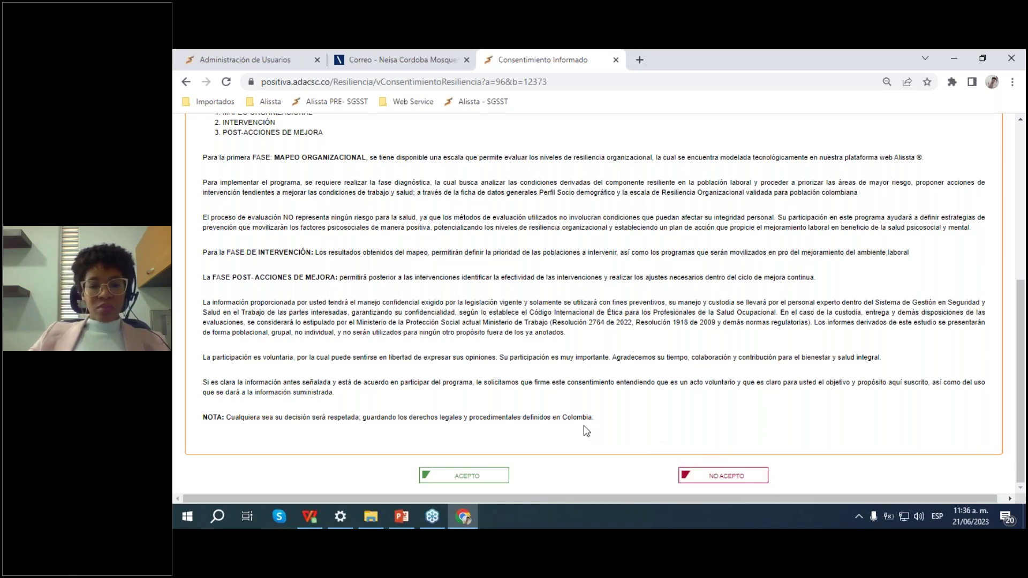
{"action": "left_click", "coordinate": [481, 479]}
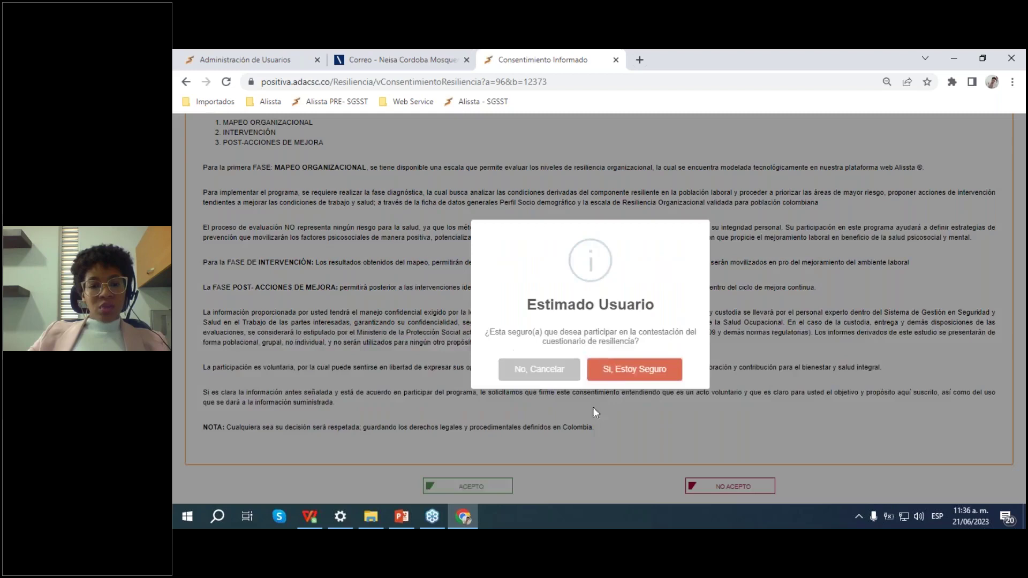
{"action": "left_click", "coordinate": [636, 376]}
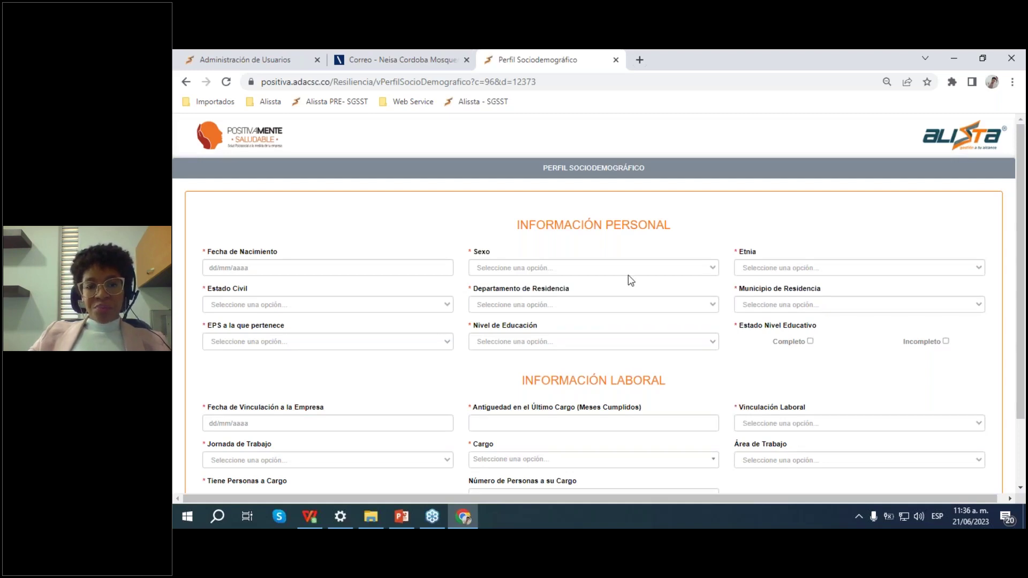
{"action": "scroll", "coordinate": [626, 280], "scroll_direction": "down", "scroll_amount": 2}
{"action": "left_click", "coordinate": [352, 200]}
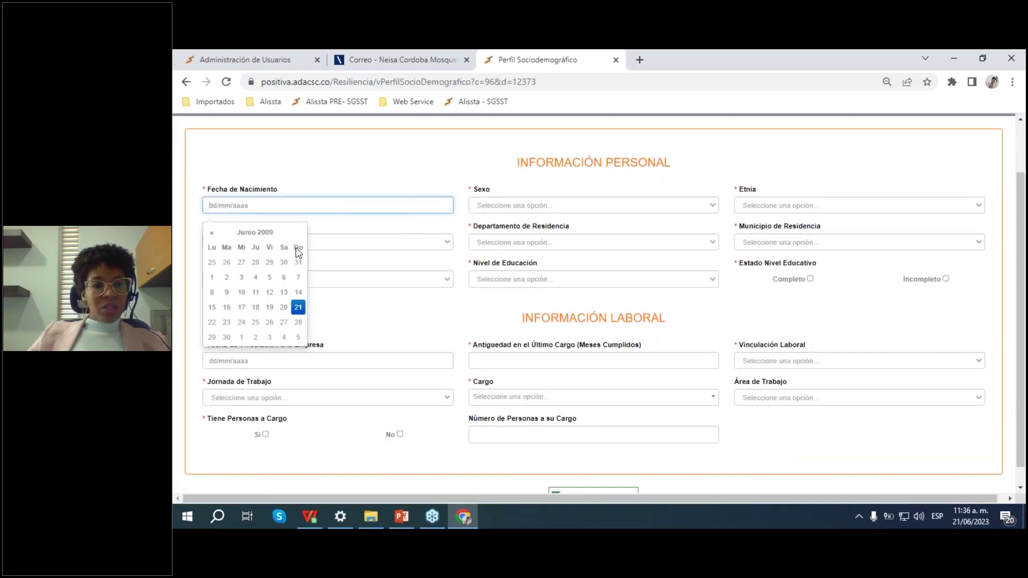
{"action": "left_click", "coordinate": [212, 234]}
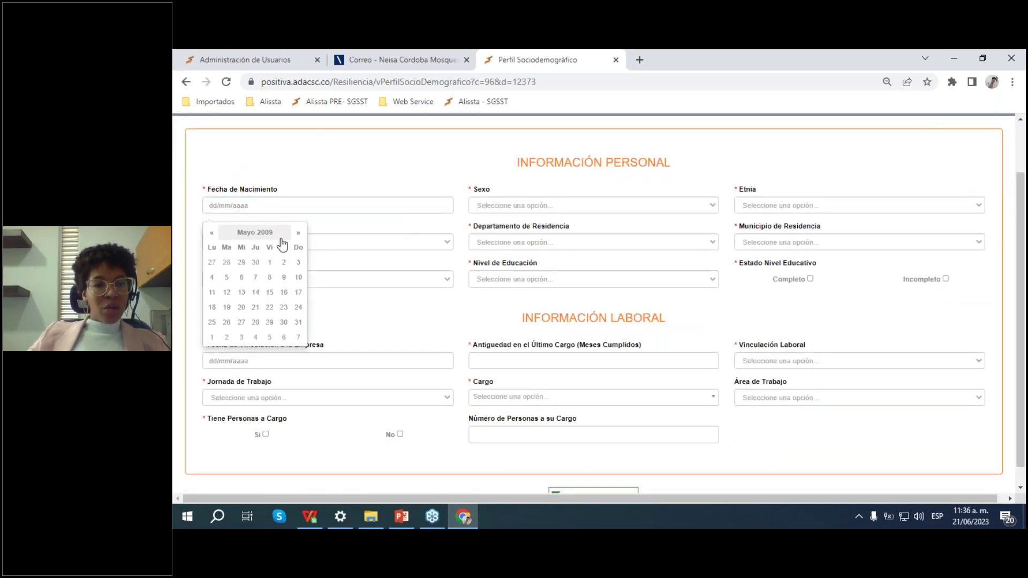
{"action": "left_click", "coordinate": [256, 278]}
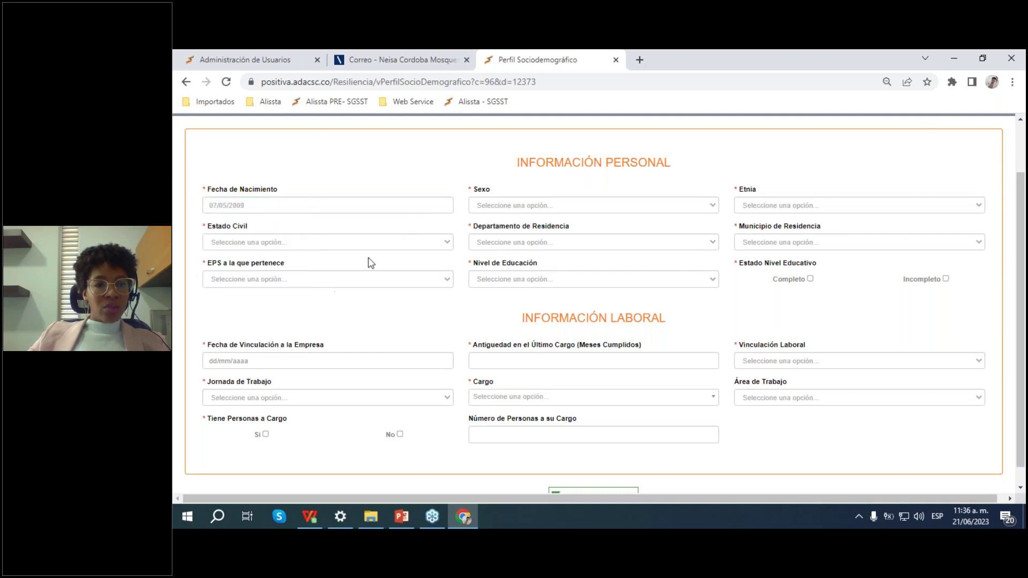
{"action": "left_click", "coordinate": [543, 207]}
{"action": "left_click", "coordinate": [541, 230]}
{"action": "left_click", "coordinate": [796, 210]}
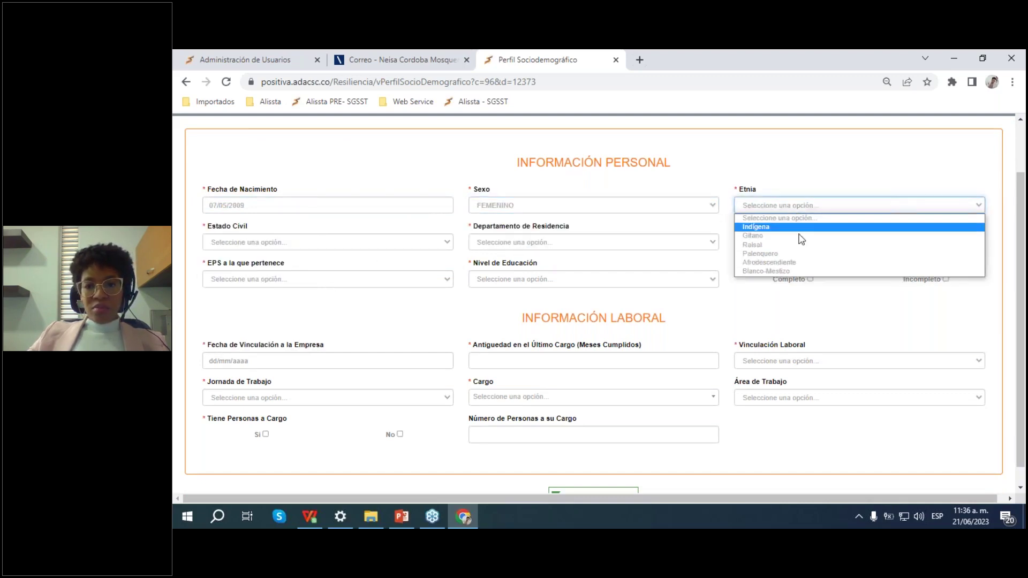
{"action": "left_click", "coordinate": [797, 261]}
Step: Choose Soltero, department ANTIOQUIA, EPS CAPITAL SALUD and completed Universitaria education
{"action": "left_click", "coordinate": [328, 244]}
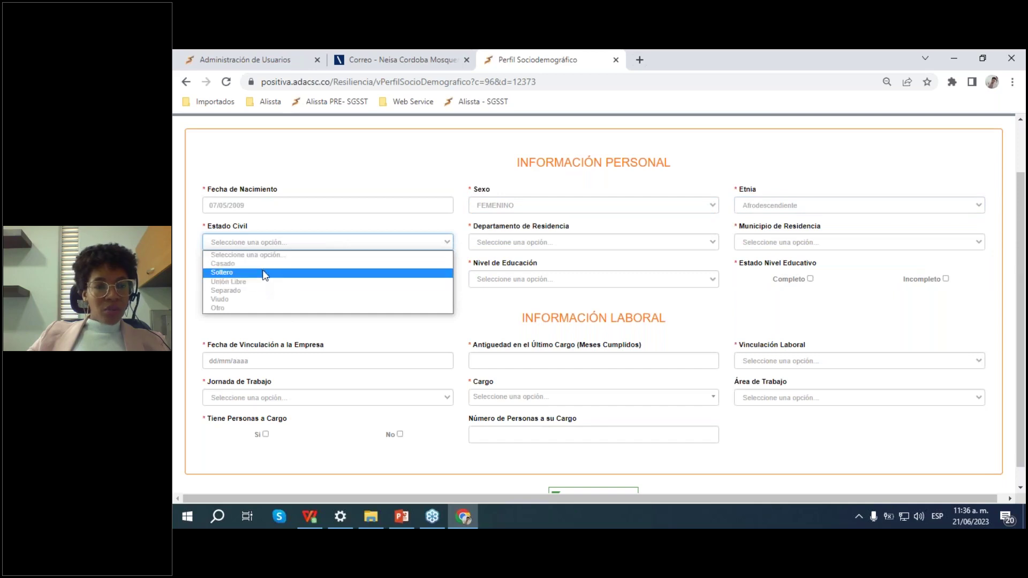
{"action": "left_click", "coordinate": [275, 274]}
{"action": "left_click", "coordinate": [541, 242]}
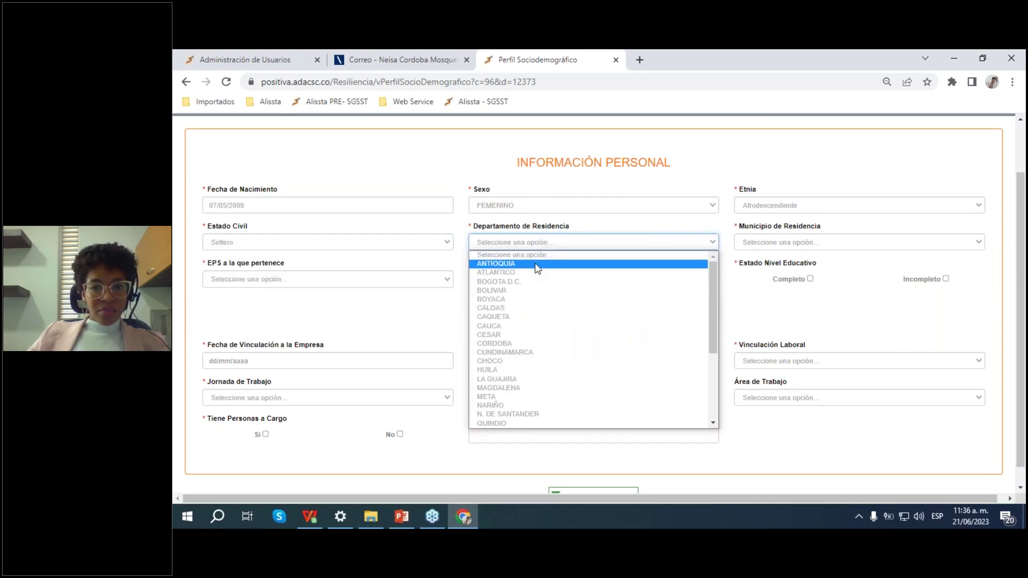
{"action": "left_click", "coordinate": [537, 263]}
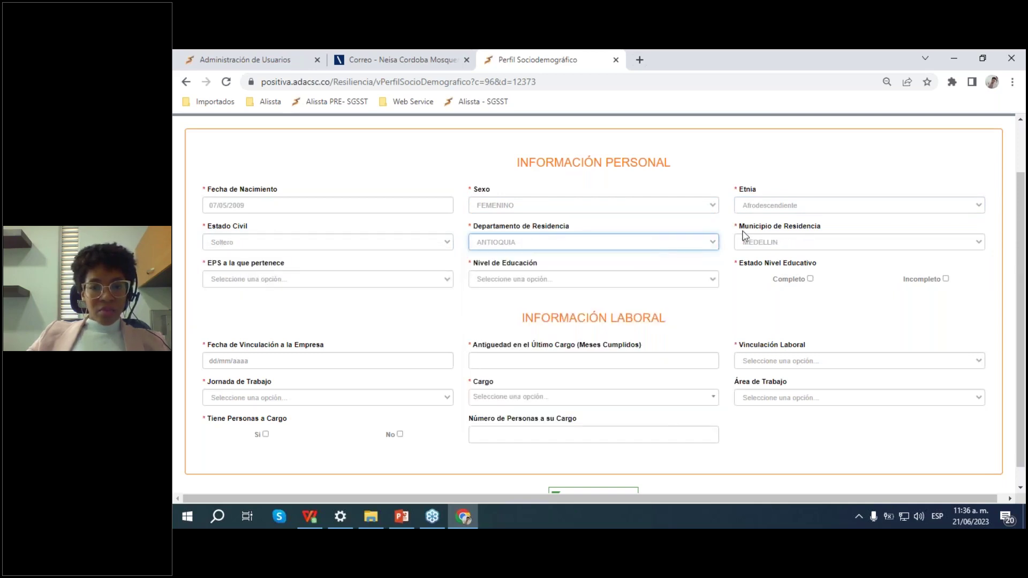
{"action": "left_click", "coordinate": [322, 277]}
{"action": "left_click", "coordinate": [299, 372]}
{"action": "left_click", "coordinate": [537, 279]}
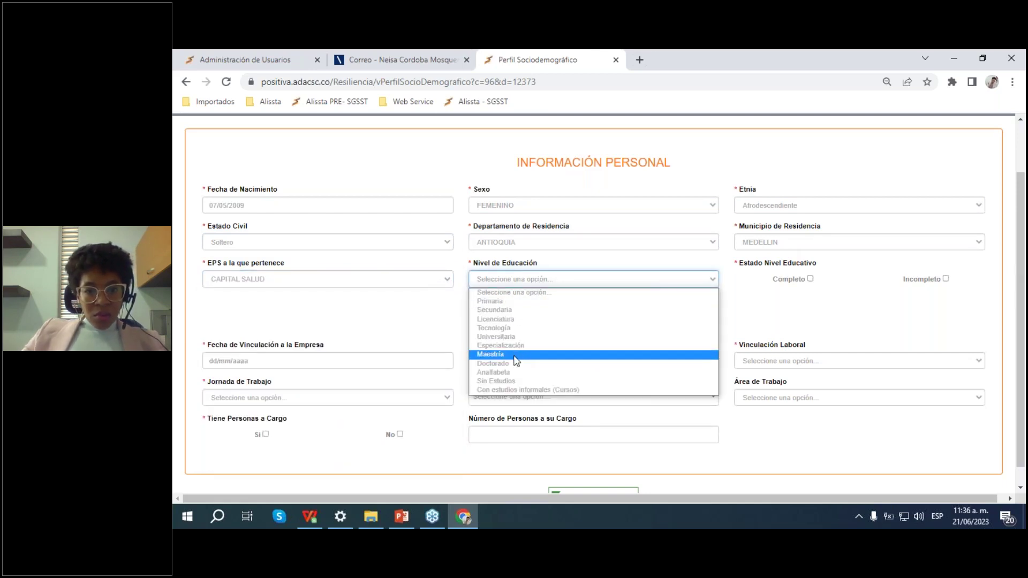
{"action": "left_click", "coordinate": [526, 337]}
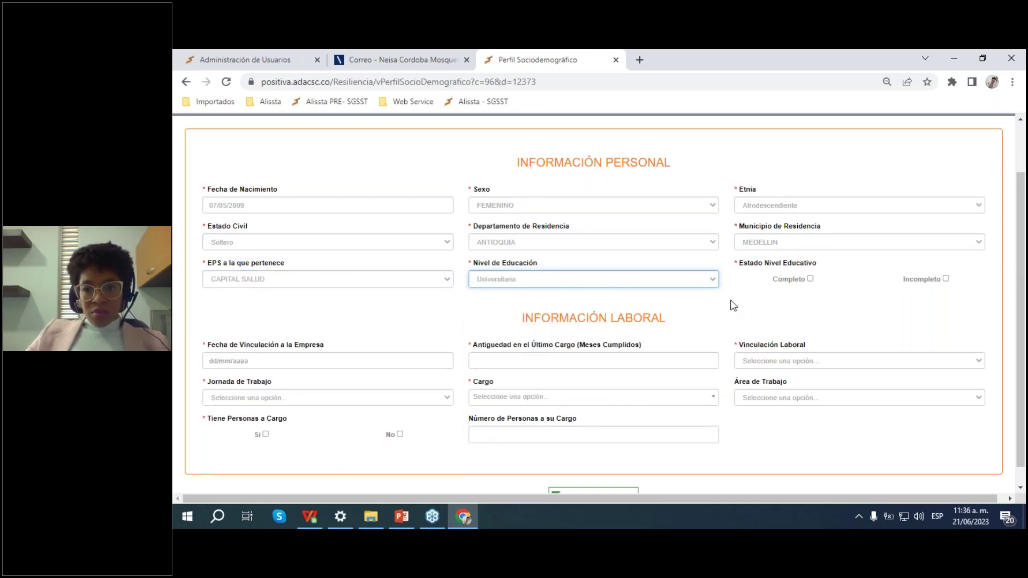
{"action": "scroll", "coordinate": [746, 294], "scroll_direction": "down", "scroll_amount": 1}
{"action": "left_click", "coordinate": [809, 260]}
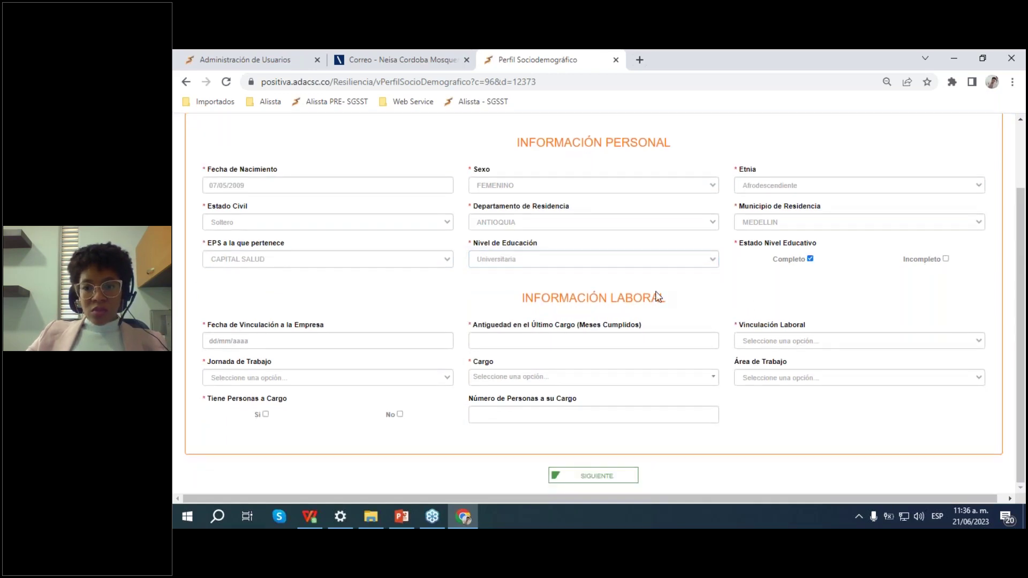
{"action": "left_click", "coordinate": [317, 335]}
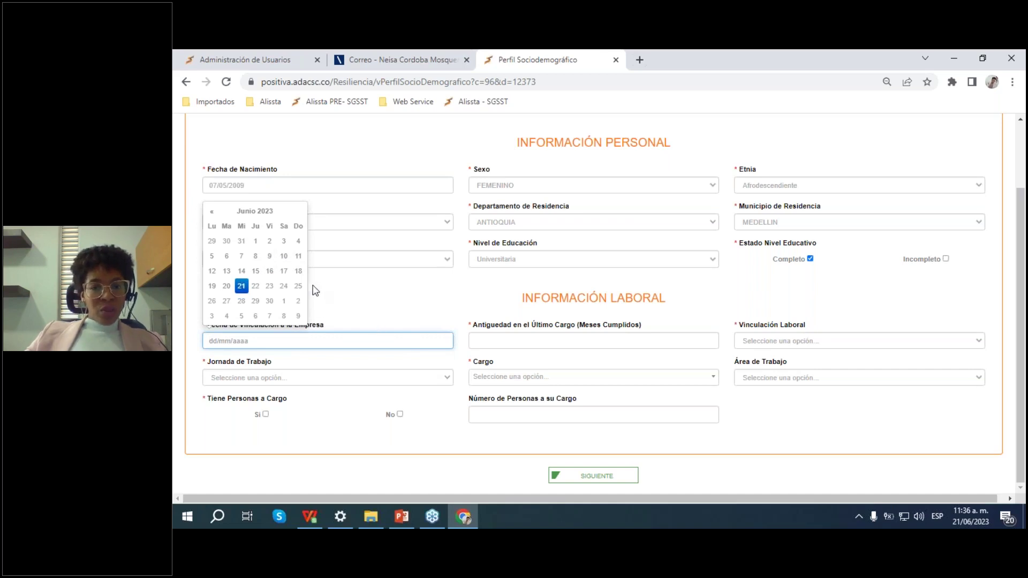
Step: Set the hiring date to 01/07/2021 and the months field to 25
{"action": "left_click", "coordinate": [211, 215]}
{"action": "left_click", "coordinate": [212, 215]}
{"action": "left_click", "coordinate": [212, 215]}
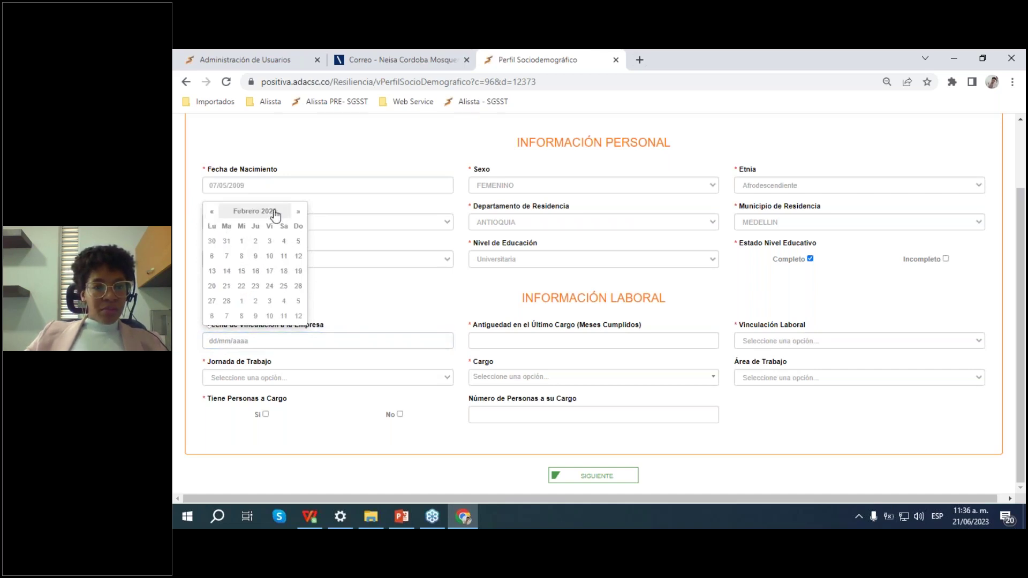
{"action": "left_click", "coordinate": [256, 212]}
{"action": "left_click", "coordinate": [211, 212]}
{"action": "left_click", "coordinate": [210, 212]}
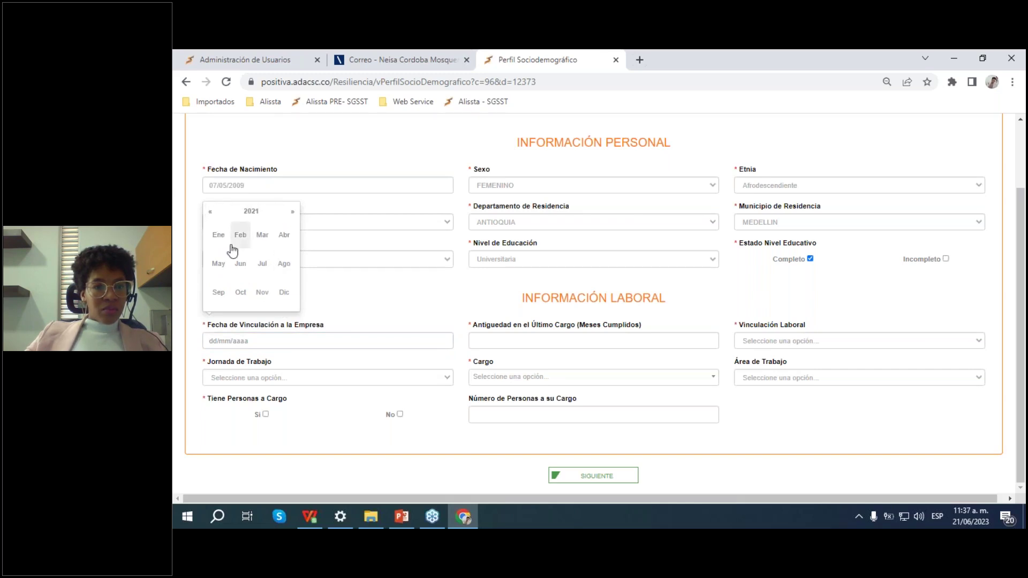
{"action": "left_click", "coordinate": [262, 263]}
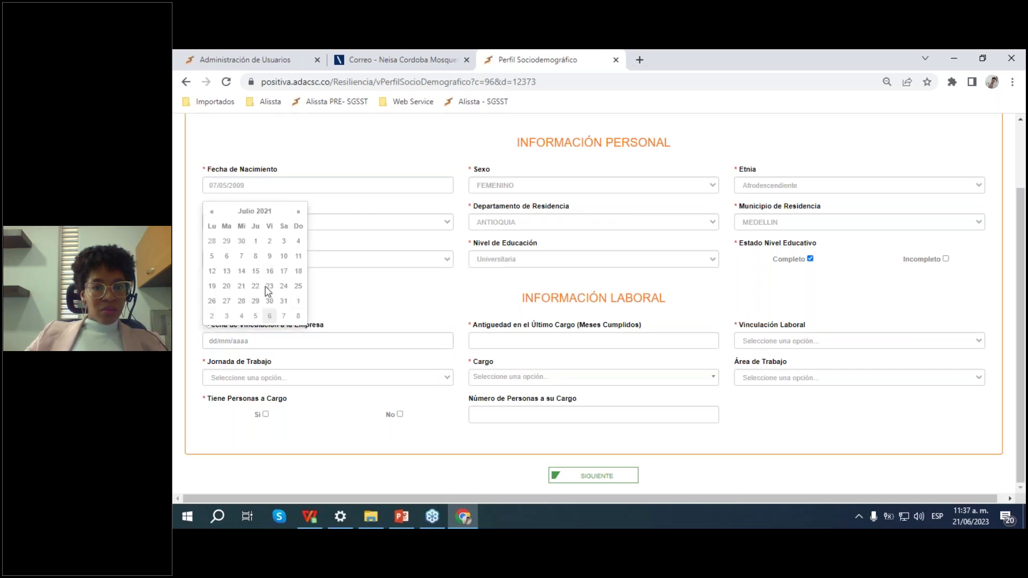
{"action": "left_click", "coordinate": [254, 243]}
{"action": "left_click", "coordinate": [551, 343]}
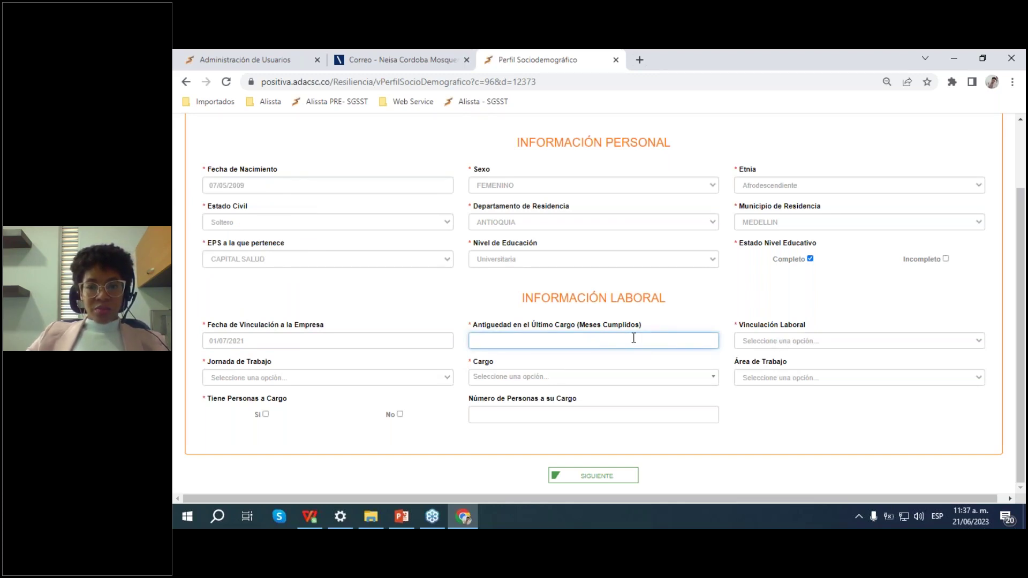
{"action": "type", "text": "25"}
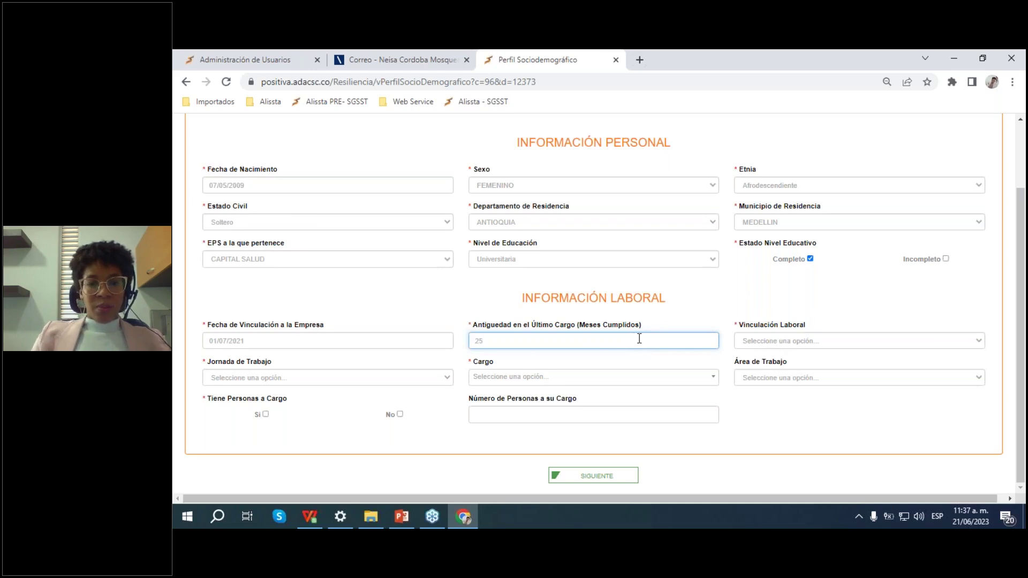
Step: Choose Dependendiente, Diurna shift, job ANALISTA, area Administrativo, and No dependents
{"action": "left_click", "coordinate": [857, 340]}
{"action": "left_click", "coordinate": [783, 363]}
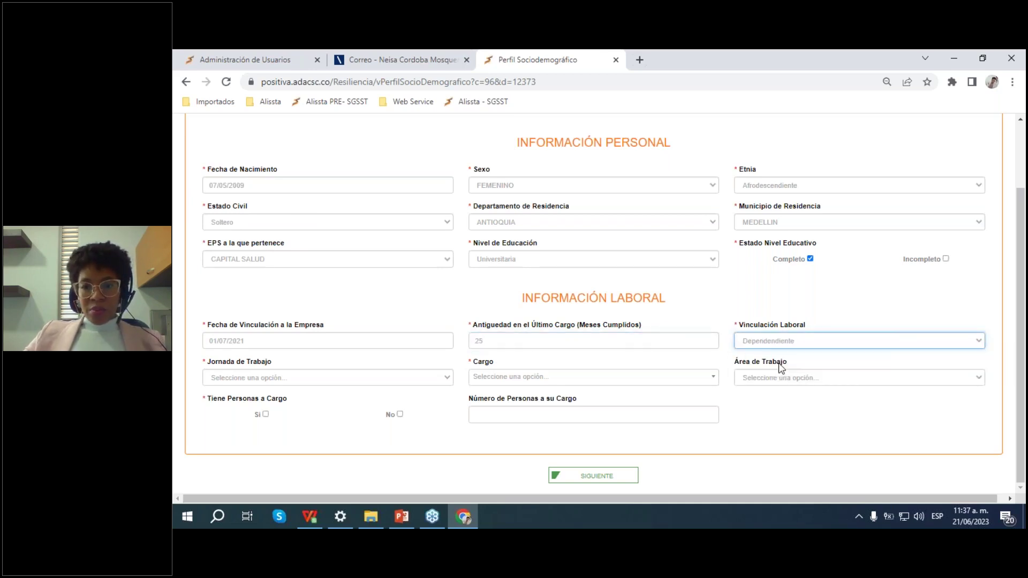
{"action": "left_click", "coordinate": [245, 380]}
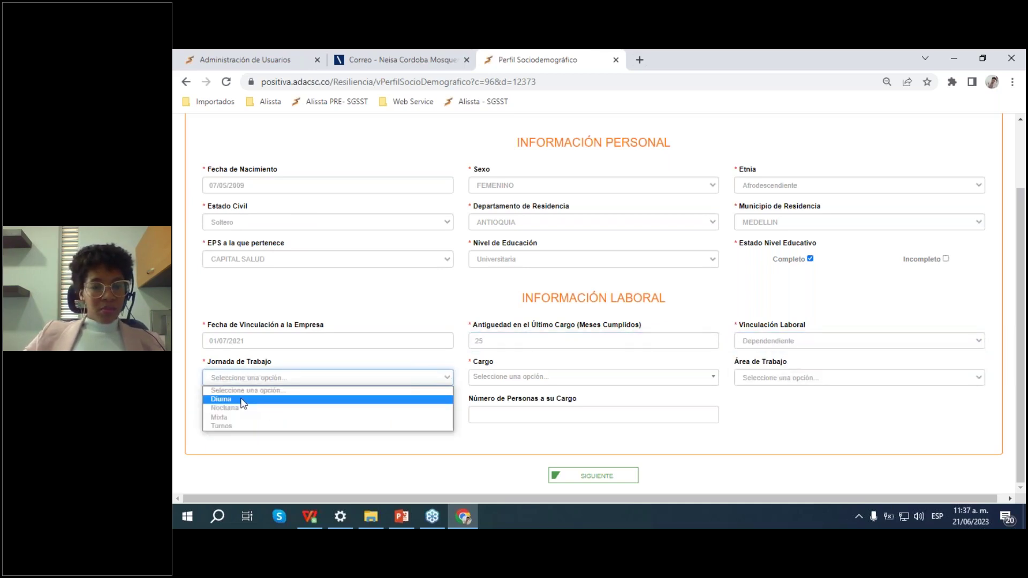
{"action": "left_click", "coordinate": [238, 400]}
{"action": "left_click", "coordinate": [552, 379]}
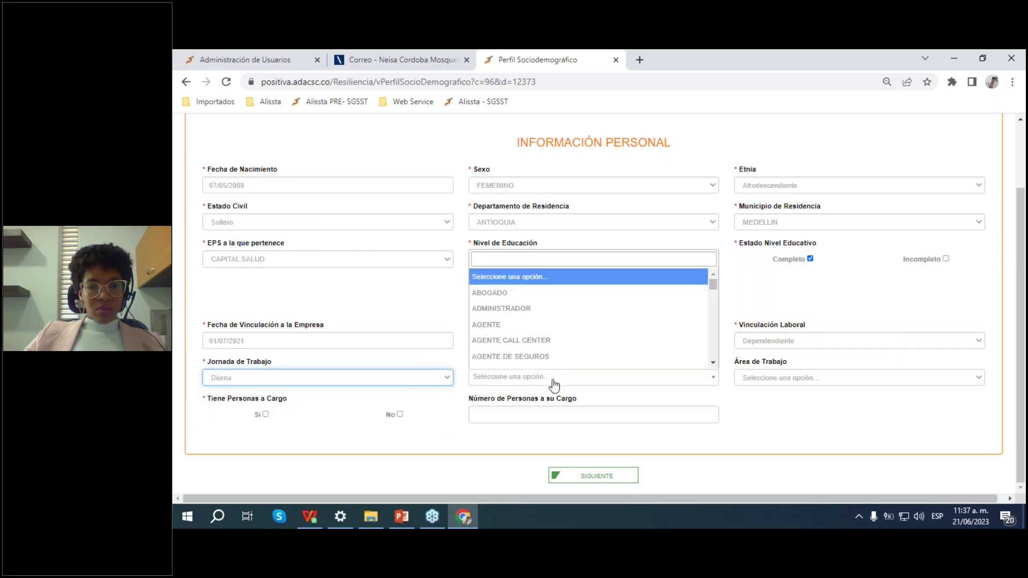
{"action": "type", "text": "ANA"}
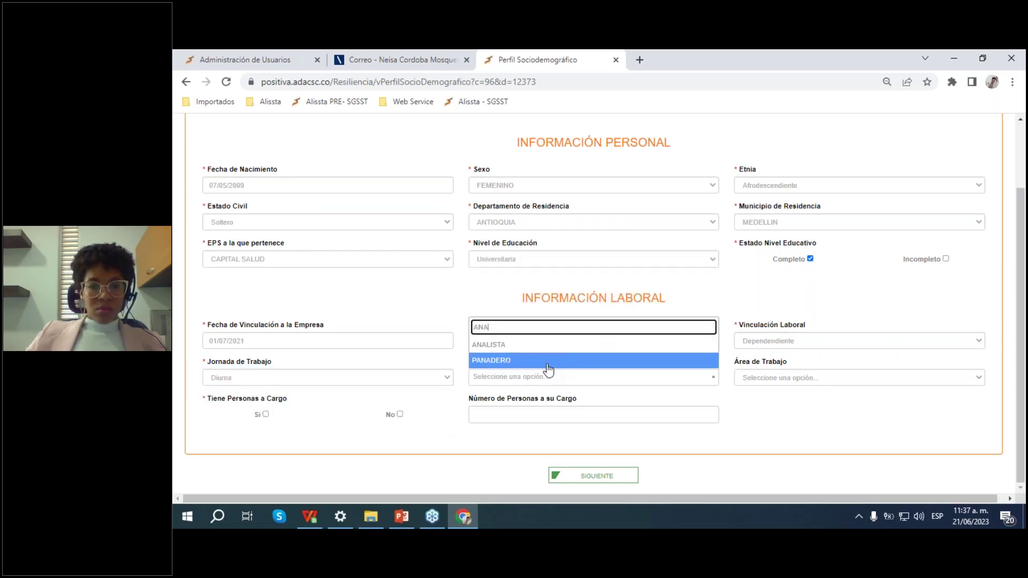
{"action": "left_click", "coordinate": [514, 344]}
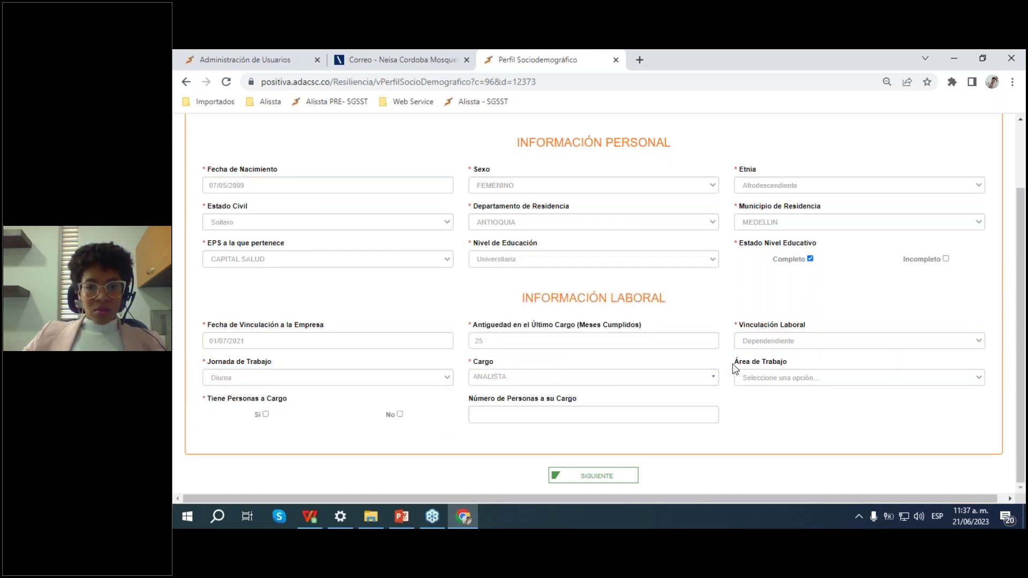
{"action": "left_click", "coordinate": [803, 381]}
{"action": "left_click", "coordinate": [796, 403]}
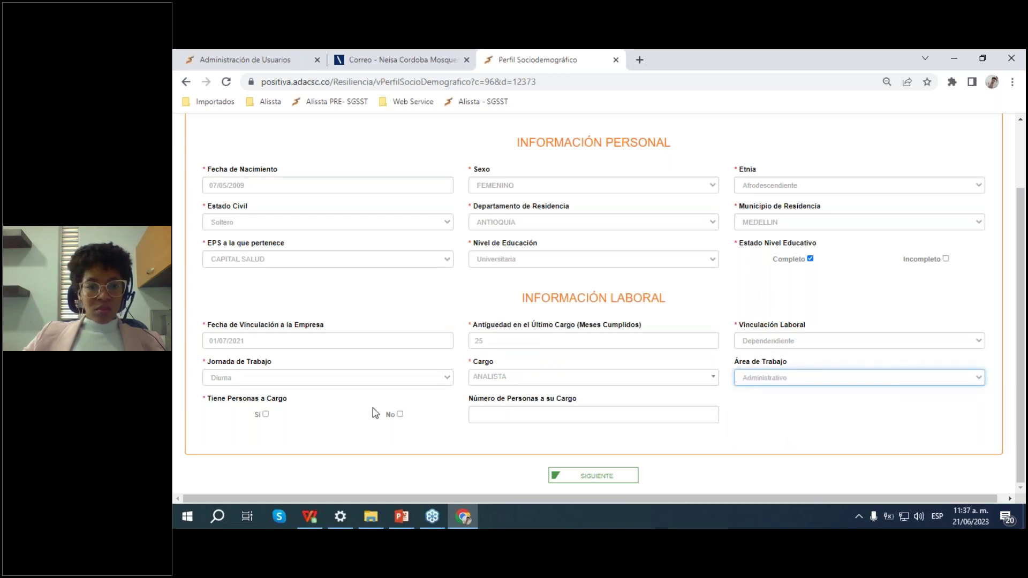
{"action": "left_click", "coordinate": [400, 414]}
Step: Continue to the resilience questionnaire with SIGUIENTE
{"action": "scroll", "coordinate": [717, 384], "scroll_direction": "up", "scroll_amount": 2}
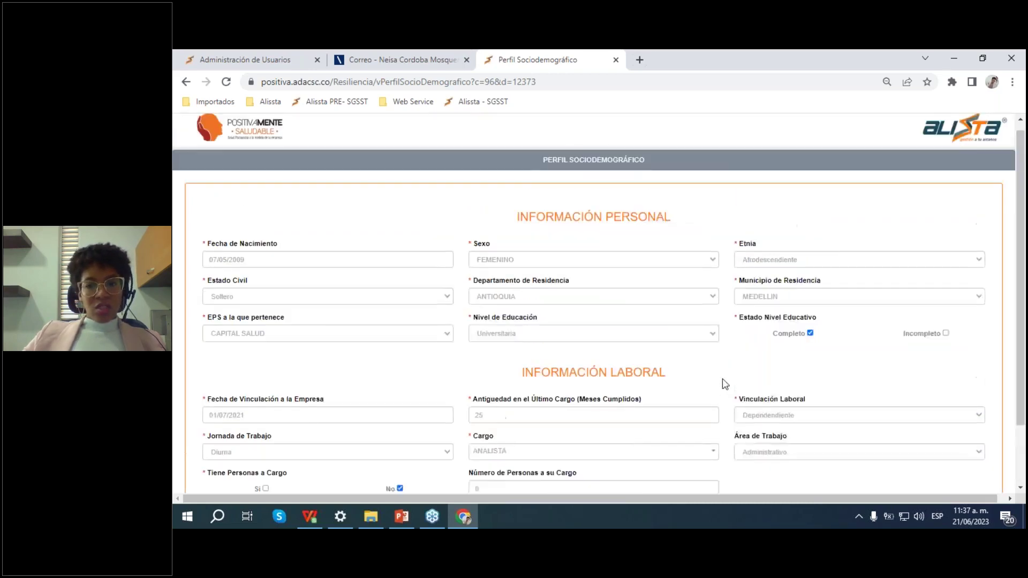
{"action": "scroll", "coordinate": [522, 284], "scroll_direction": "down", "scroll_amount": 2}
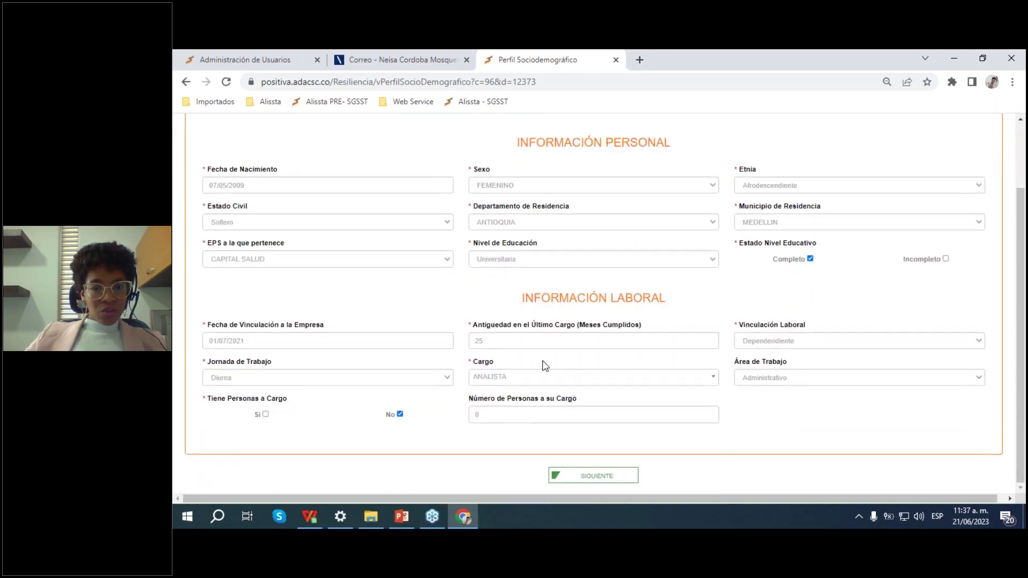
{"action": "left_click", "coordinate": [614, 483]}
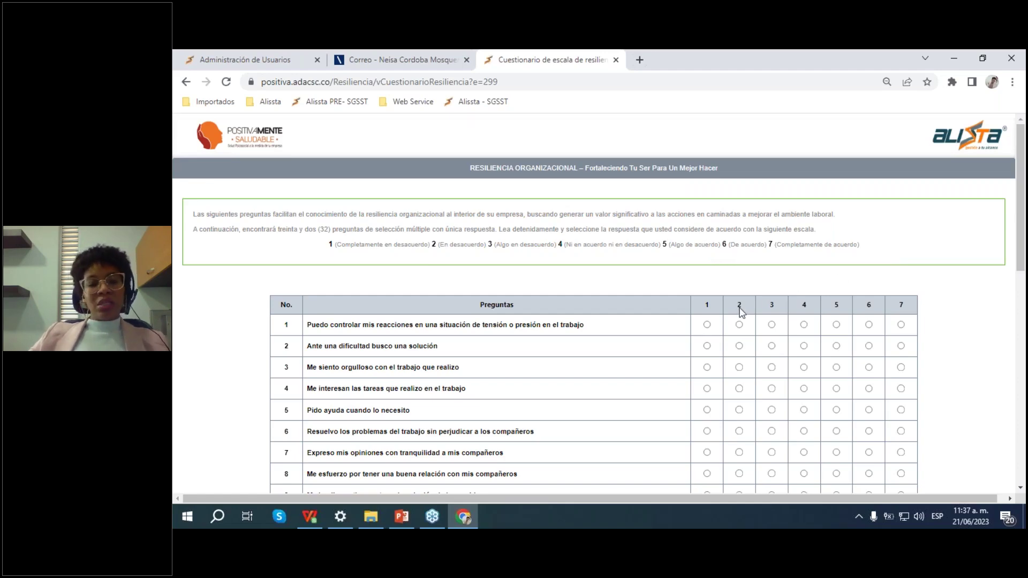
Step: Answer question 1 with rating 1 and question 2 with rating 2
{"action": "scroll", "coordinate": [741, 316], "scroll_direction": "down", "scroll_amount": 5}
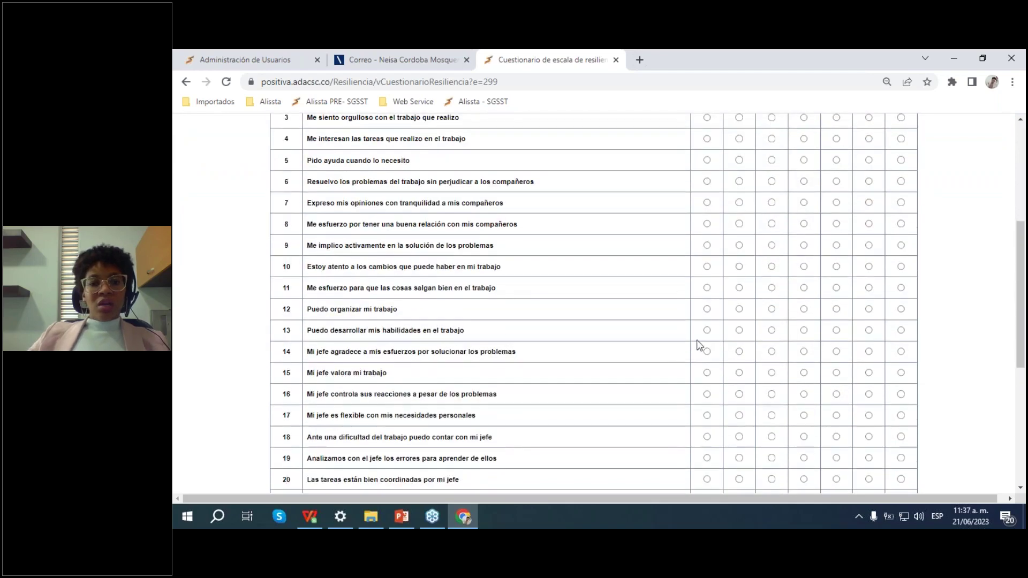
{"action": "scroll", "coordinate": [696, 345], "scroll_direction": "up", "scroll_amount": 3}
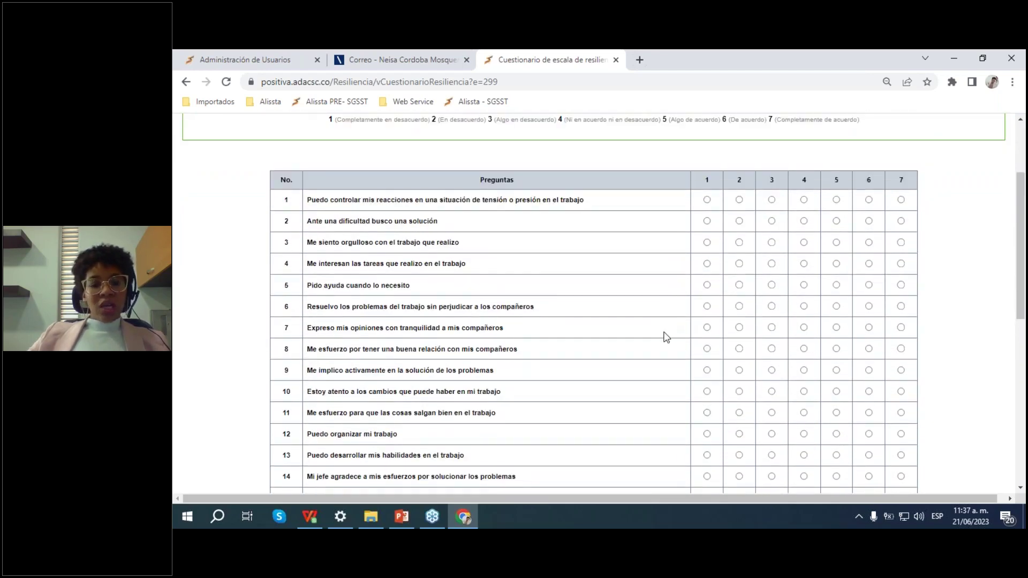
{"action": "scroll", "coordinate": [666, 337], "scroll_direction": "down", "scroll_amount": 7}
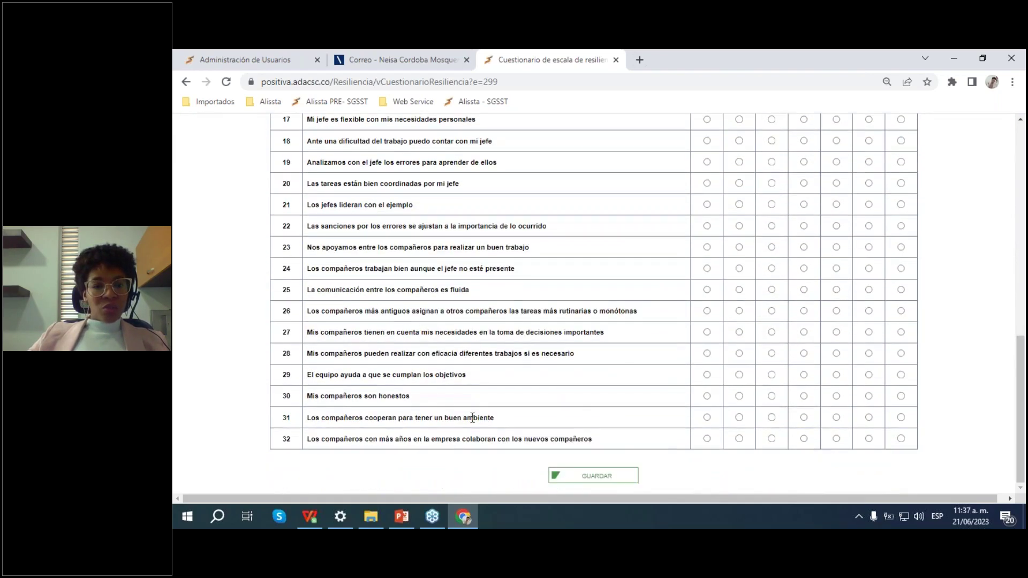
{"action": "scroll", "coordinate": [595, 409], "scroll_direction": "up", "scroll_amount": 8}
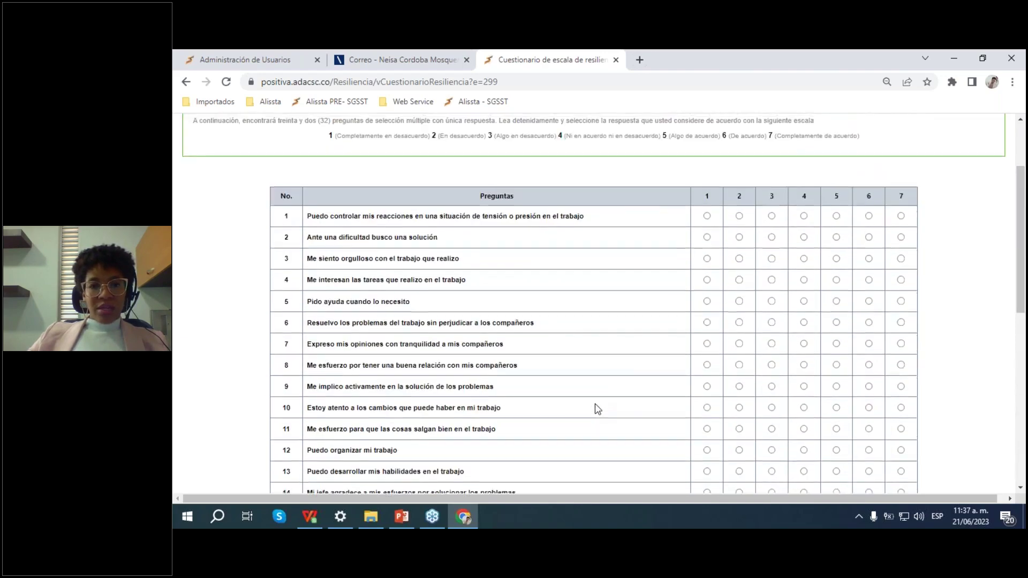
{"action": "scroll", "coordinate": [598, 409], "scroll_direction": "up", "scroll_amount": 1}
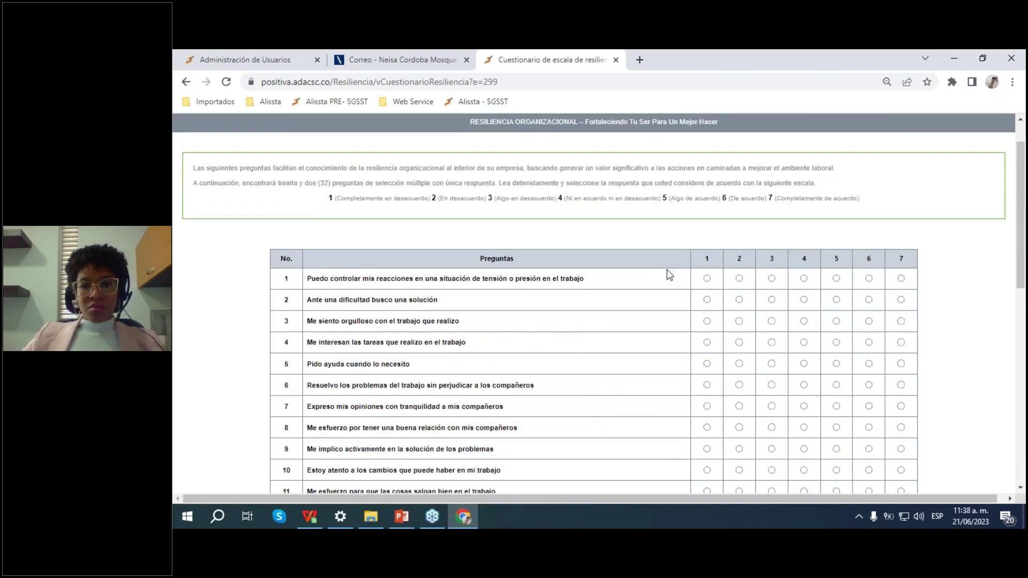
{"action": "scroll", "coordinate": [441, 272], "scroll_direction": "down", "scroll_amount": 1}
{"action": "scroll", "coordinate": [482, 252], "scroll_direction": "up", "scroll_amount": 2}
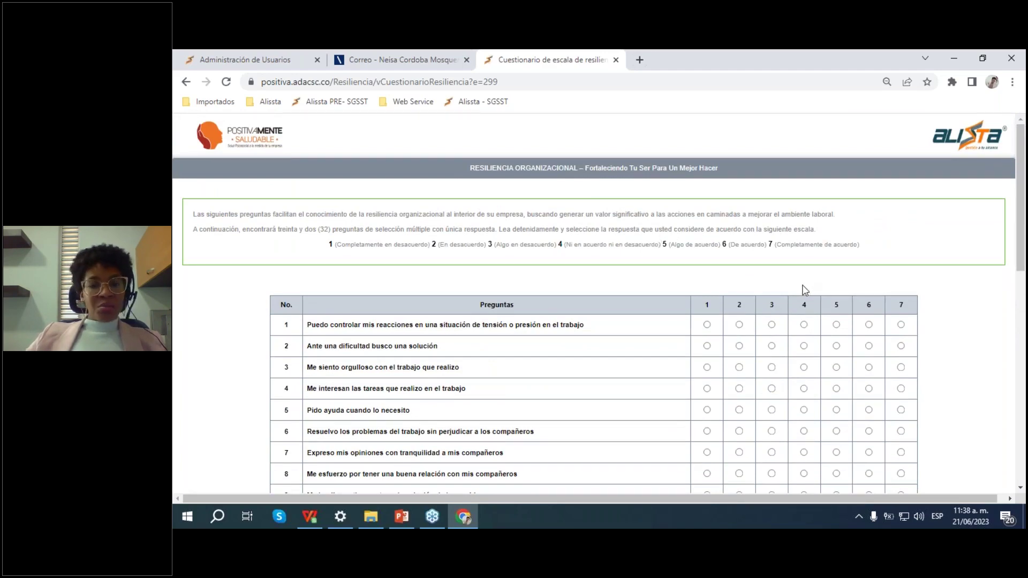
{"action": "scroll", "coordinate": [649, 353], "scroll_direction": "down", "scroll_amount": 2}
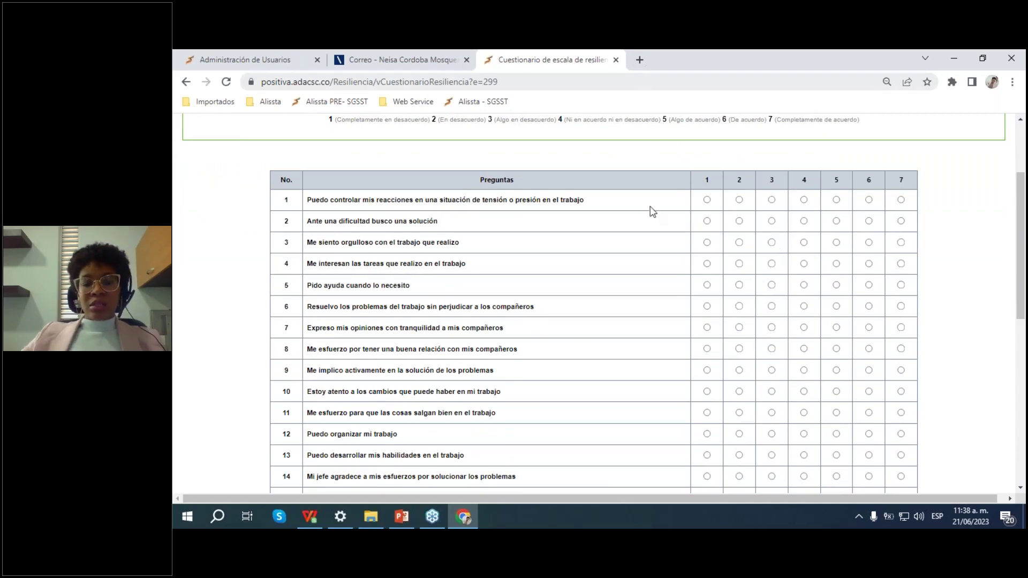
{"action": "left_click", "coordinate": [708, 200]}
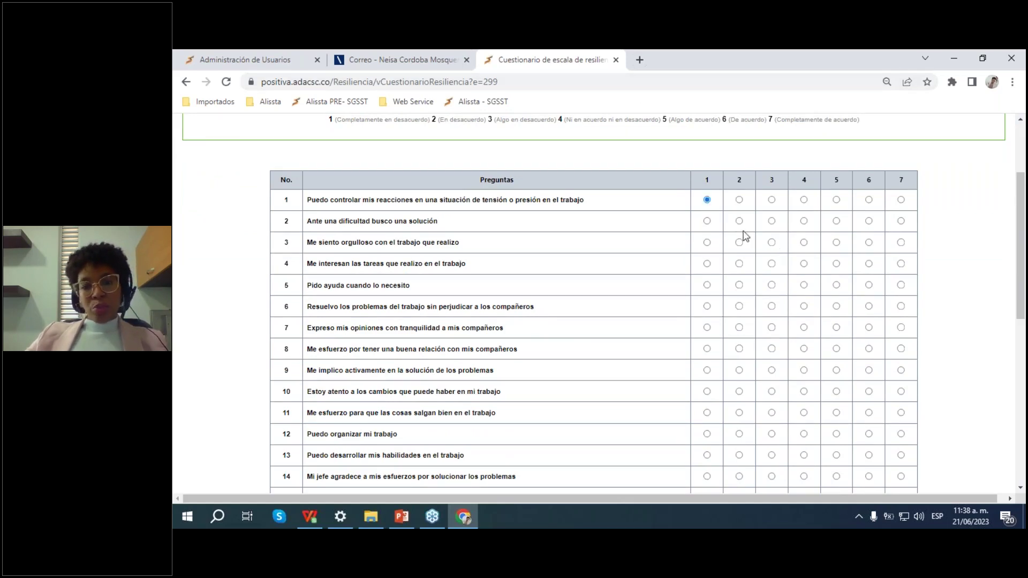
{"action": "left_click", "coordinate": [739, 221]}
{"action": "left_click", "coordinate": [771, 222]}
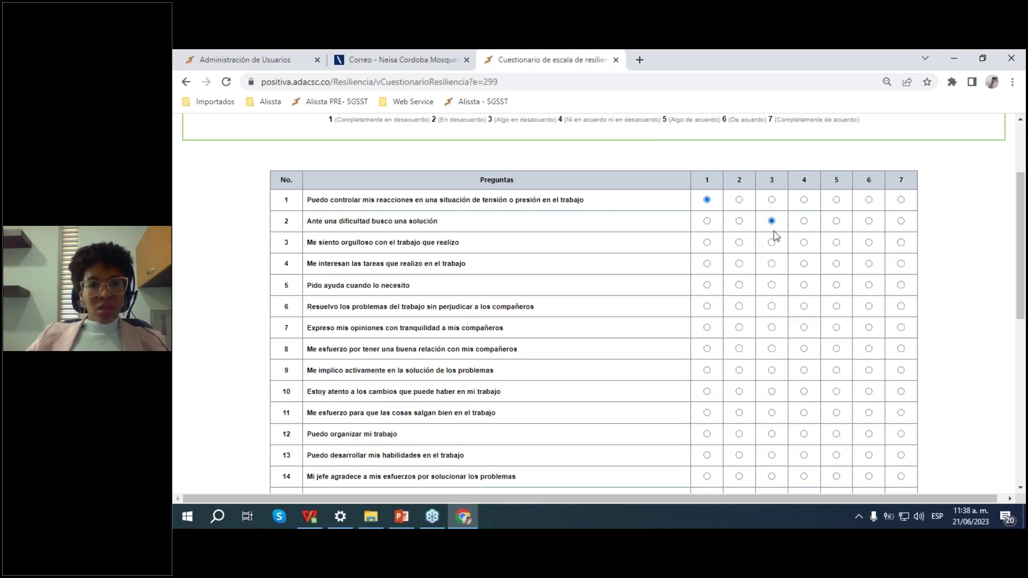
{"action": "left_click", "coordinate": [739, 221]}
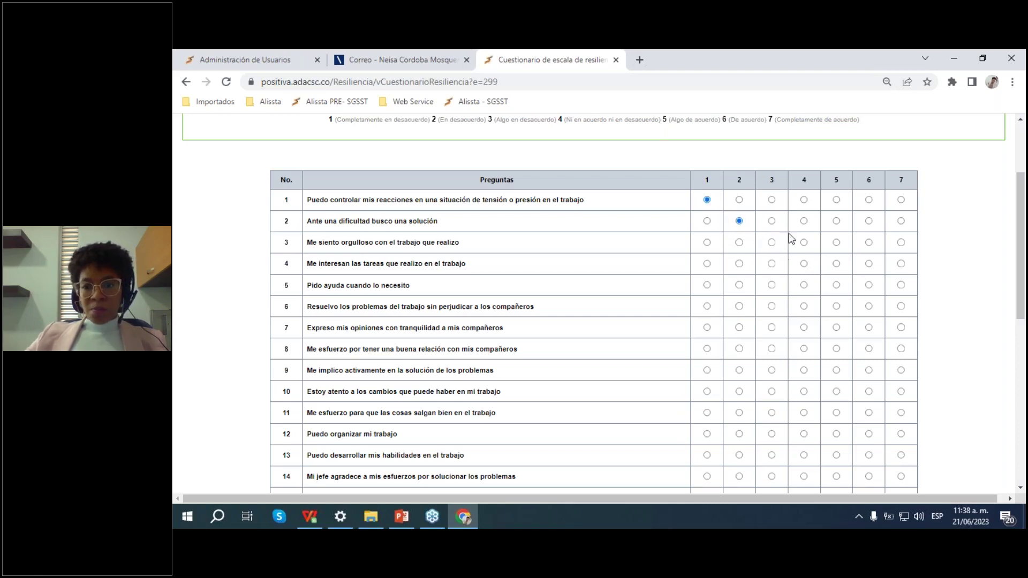
Step: Rate questions 3 through 9 as 5
{"action": "left_click", "coordinate": [803, 243]}
{"action": "left_click", "coordinate": [837, 243]}
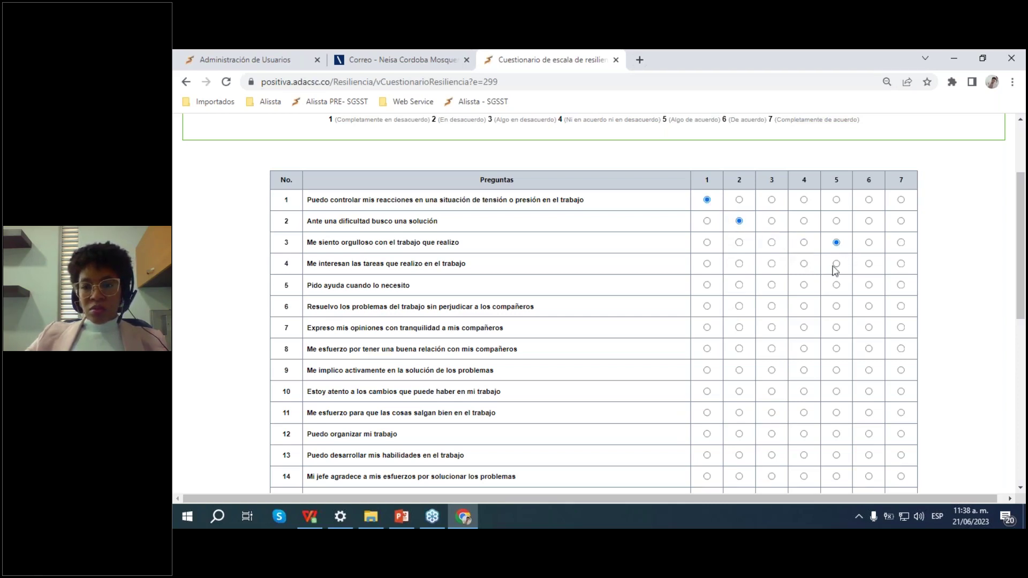
{"action": "left_click", "coordinate": [836, 264]}
{"action": "left_click", "coordinate": [837, 285]}
{"action": "left_click", "coordinate": [836, 307]}
{"action": "left_click", "coordinate": [836, 327]}
{"action": "scroll", "coordinate": [855, 319], "scroll_direction": "down", "scroll_amount": 1}
{"action": "scroll", "coordinate": [855, 318], "scroll_direction": "down", "scroll_amount": 2}
{"action": "left_click", "coordinate": [837, 224]}
{"action": "left_click", "coordinate": [836, 245]}
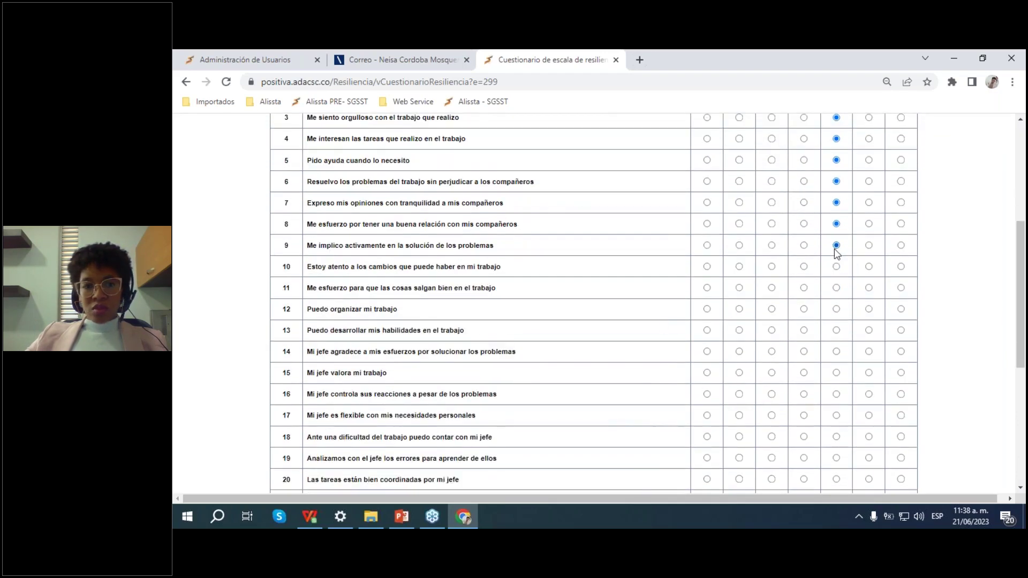
{"action": "scroll", "coordinate": [796, 305], "scroll_direction": "up", "scroll_amount": 1}
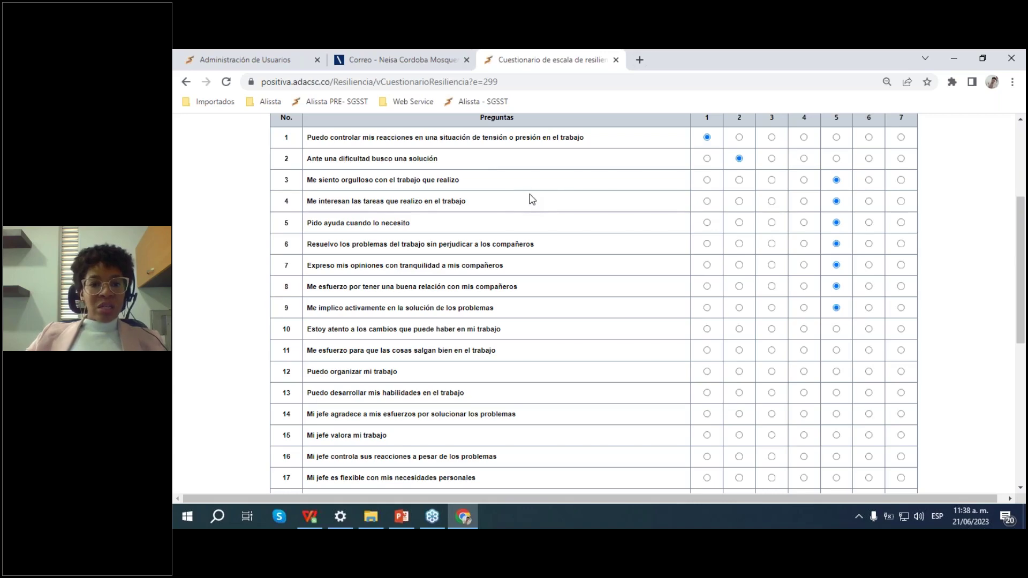
{"action": "scroll", "coordinate": [542, 212], "scroll_direction": "down", "scroll_amount": 2}
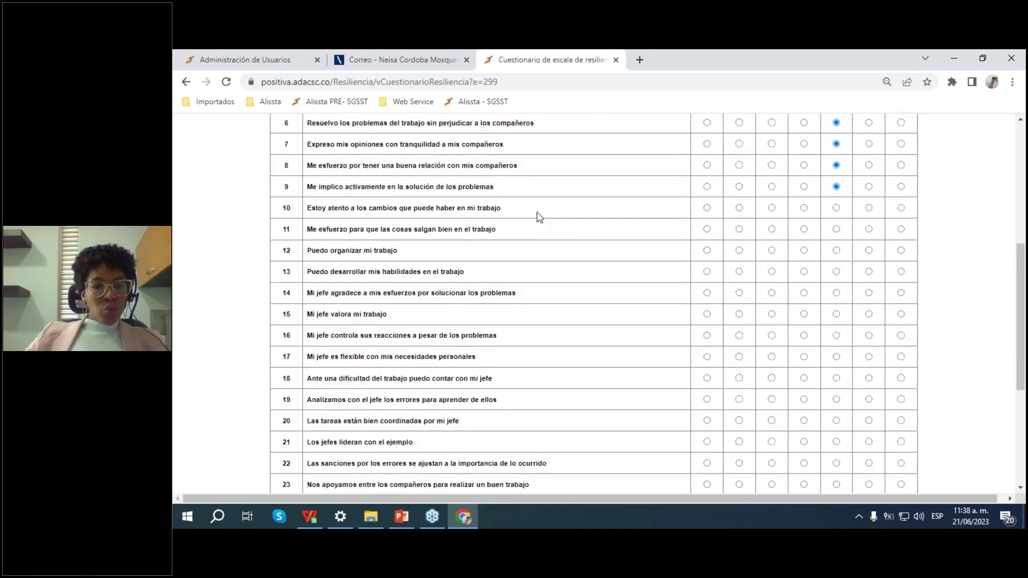
{"action": "scroll", "coordinate": [541, 214], "scroll_direction": "up", "scroll_amount": 1}
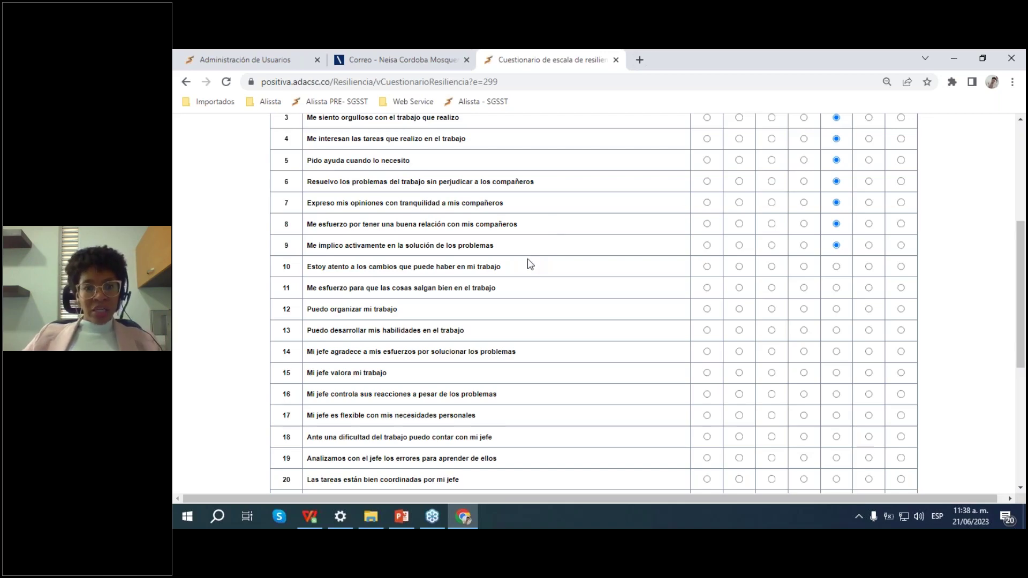
{"action": "scroll", "coordinate": [534, 288], "scroll_direction": "down", "scroll_amount": 1}
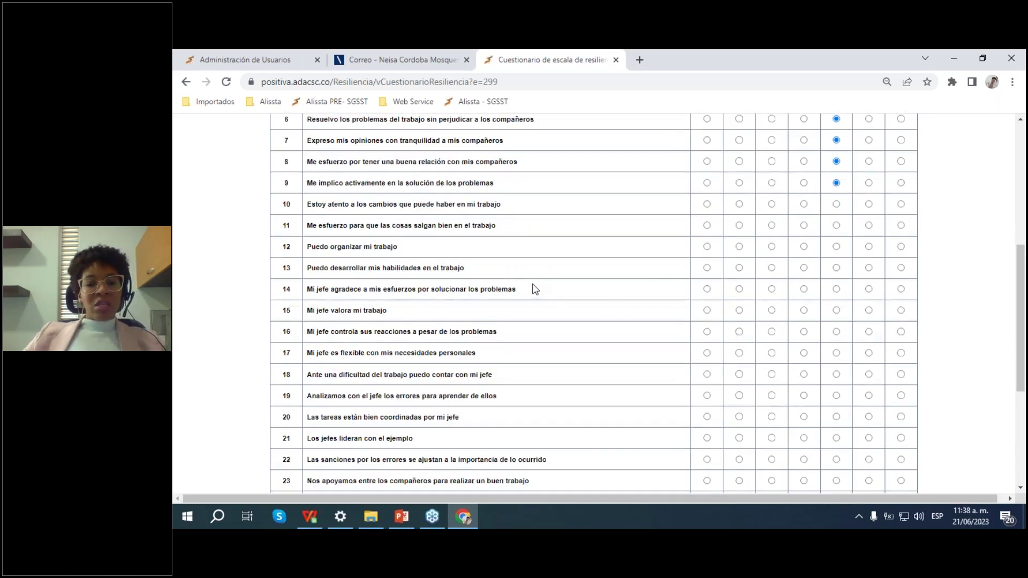
{"action": "scroll", "coordinate": [551, 289], "scroll_direction": "down", "scroll_amount": 2}
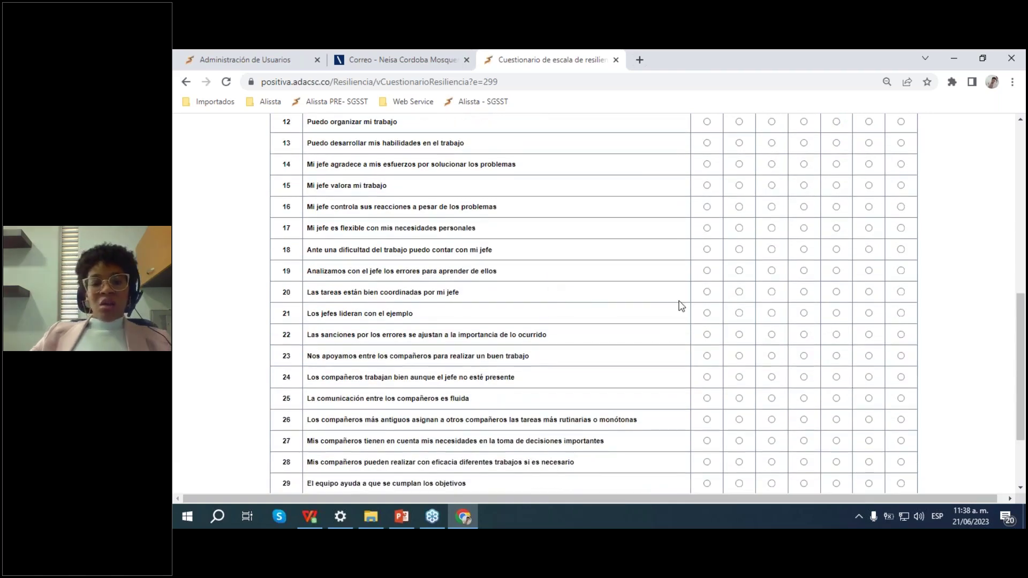
Step: Rate questions 11–17 as 1 through 7, then questions 18–21 as 7, 6, 5, 4
{"action": "scroll", "coordinate": [679, 305], "scroll_direction": "up", "scroll_amount": 2}
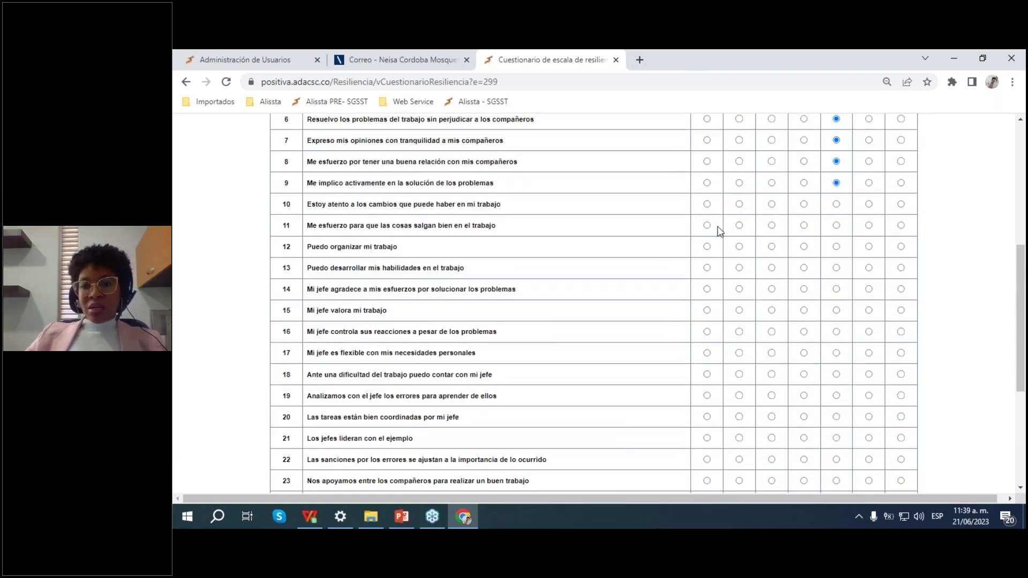
{"action": "left_click", "coordinate": [706, 225]}
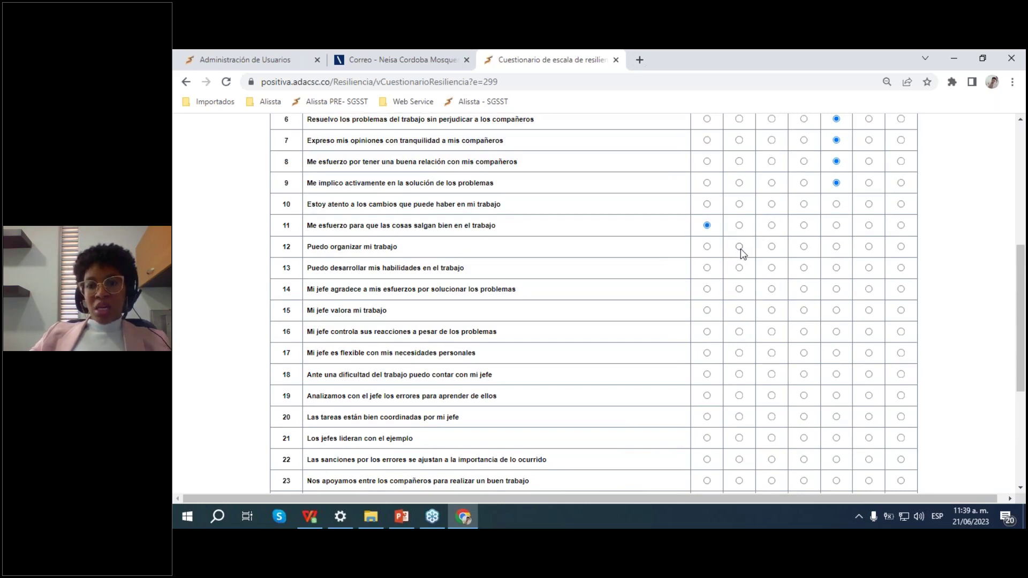
{"action": "left_click", "coordinate": [739, 247]}
{"action": "left_click", "coordinate": [773, 267]}
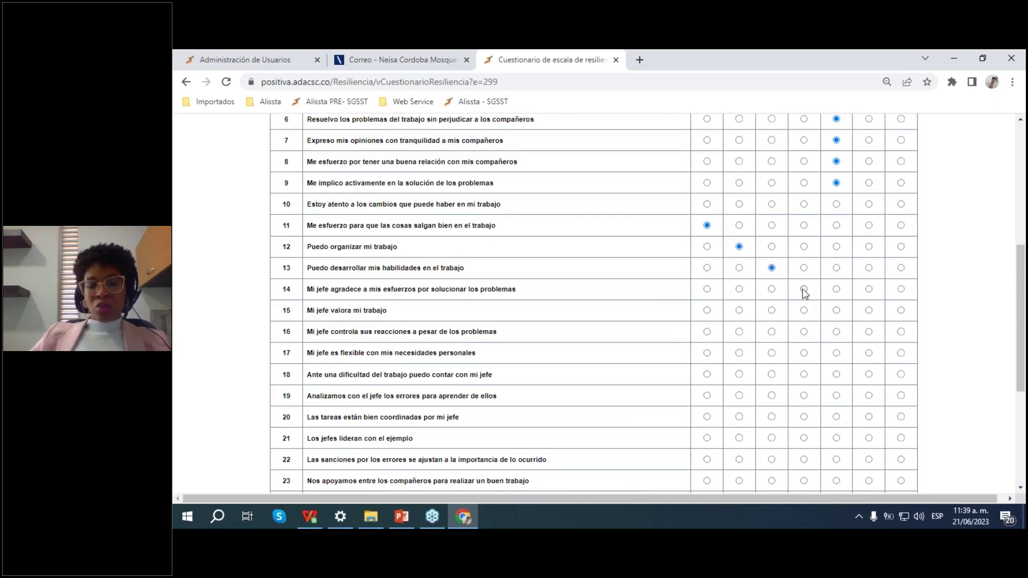
{"action": "left_click", "coordinate": [803, 289]}
{"action": "left_click", "coordinate": [836, 310]}
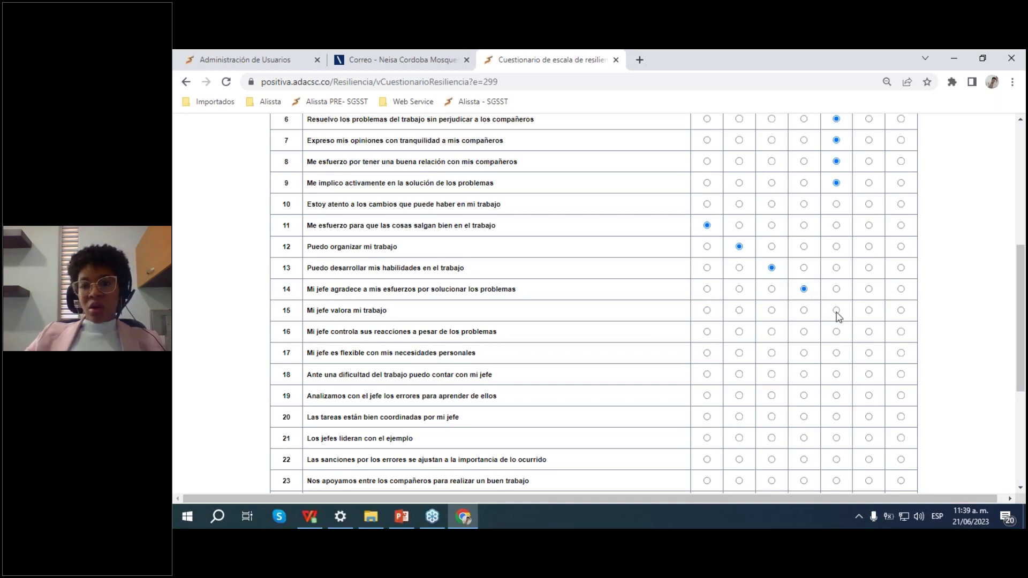
{"action": "left_click", "coordinate": [869, 332]}
{"action": "left_click", "coordinate": [901, 353]}
{"action": "scroll", "coordinate": [901, 364], "scroll_direction": "down", "scroll_amount": 1}
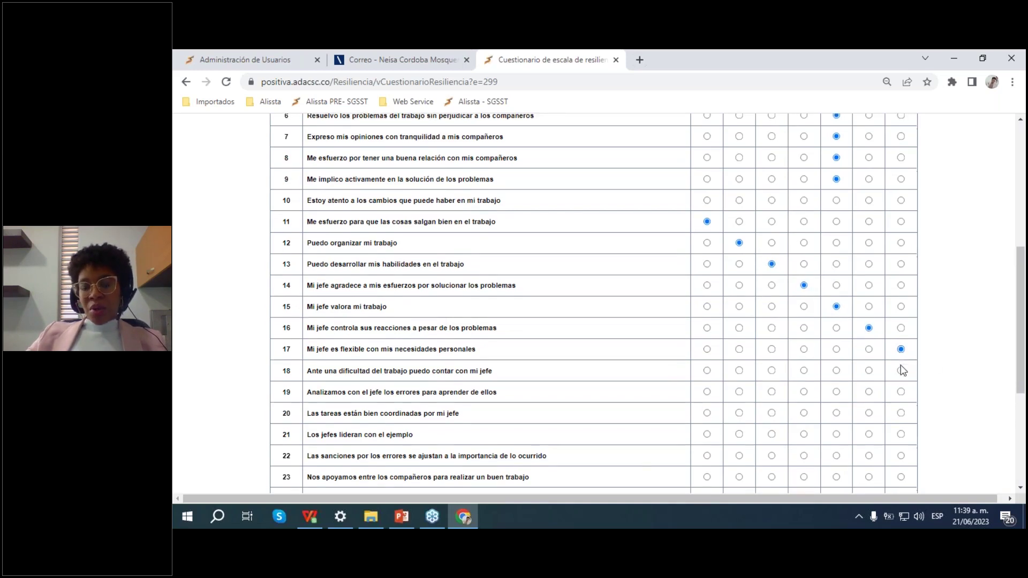
{"action": "left_click", "coordinate": [901, 312]}
{"action": "left_click", "coordinate": [869, 334]}
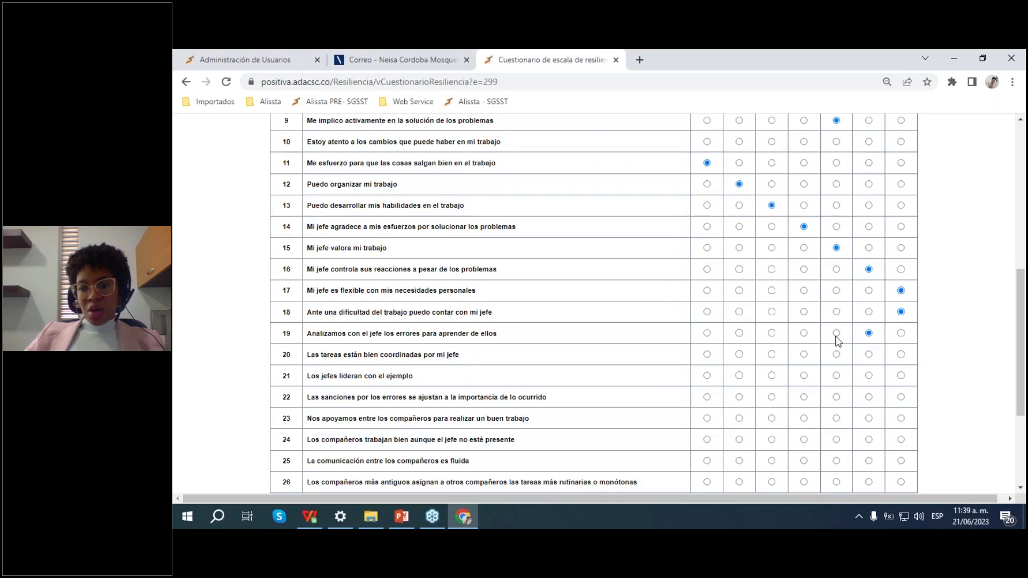
{"action": "left_click", "coordinate": [836, 354]}
{"action": "left_click", "coordinate": [804, 375]}
{"action": "scroll", "coordinate": [797, 368], "scroll_direction": "down", "scroll_amount": 2}
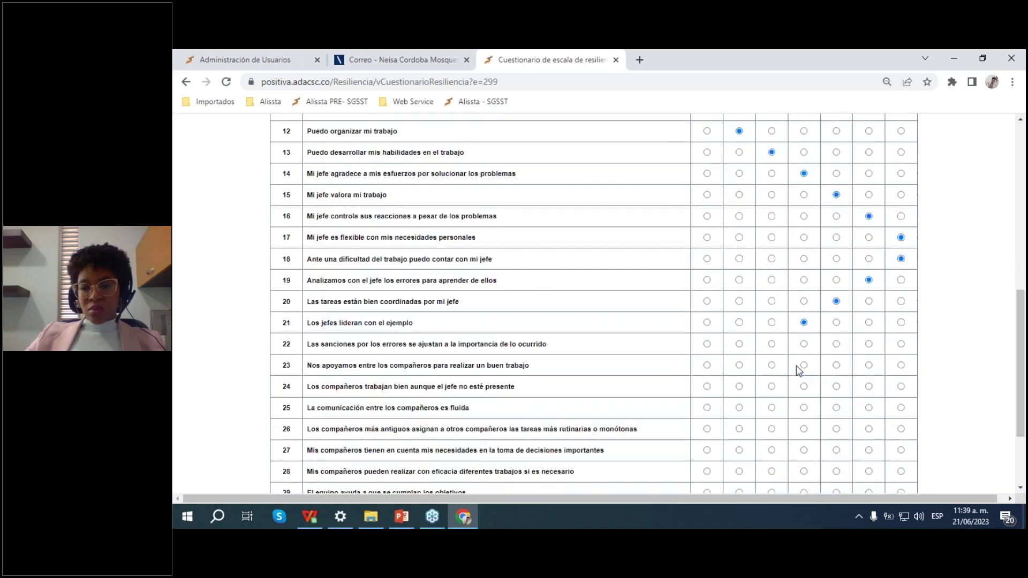
Step: Rate questions 22–25 as 3 and questions 26–31 as 2
{"action": "left_click", "coordinate": [772, 273]}
{"action": "left_click", "coordinate": [771, 294]}
{"action": "left_click", "coordinate": [771, 315]}
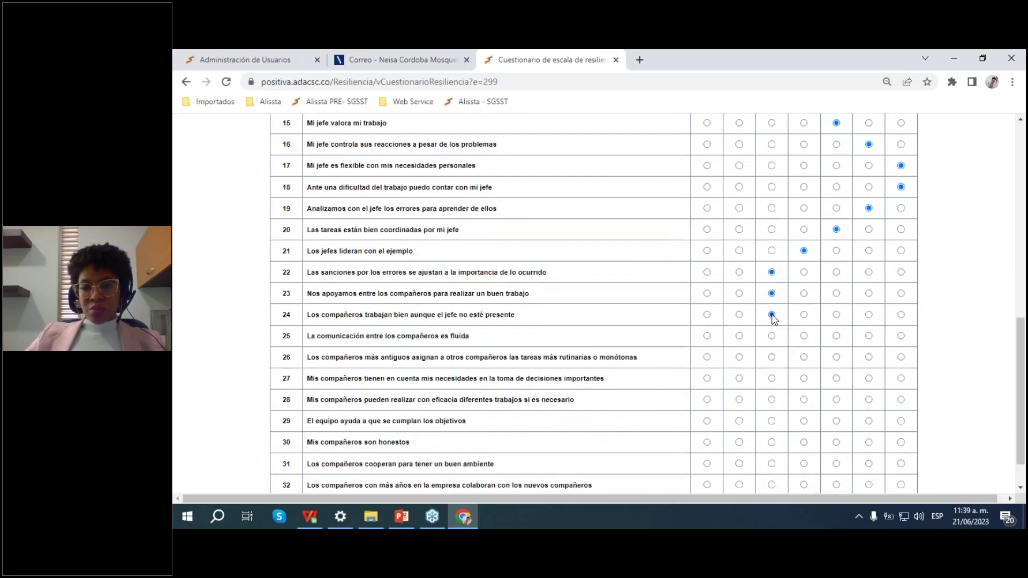
{"action": "left_click", "coordinate": [772, 335]}
{"action": "left_click", "coordinate": [740, 357]}
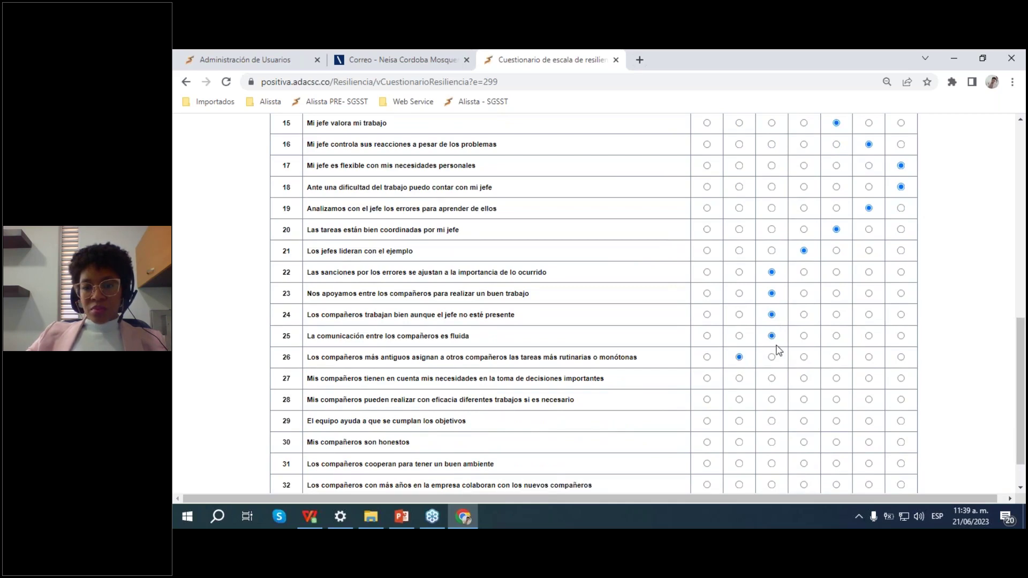
{"action": "scroll", "coordinate": [747, 337], "scroll_direction": "down", "scroll_amount": 1}
{"action": "left_click", "coordinate": [739, 333]}
{"action": "left_click", "coordinate": [740, 354]}
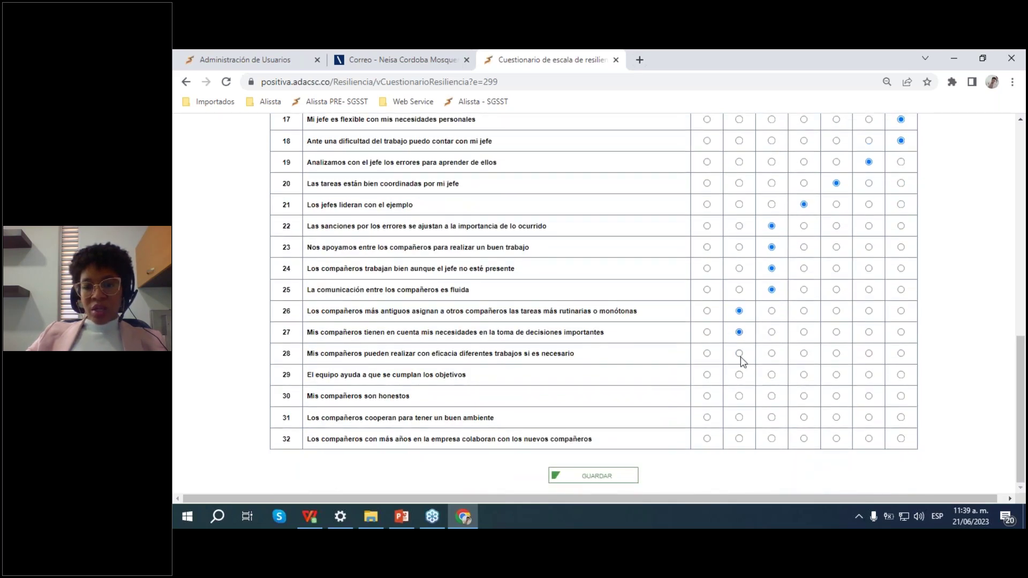
{"action": "left_click", "coordinate": [741, 376]}
{"action": "left_click", "coordinate": [739, 396]}
{"action": "left_click", "coordinate": [740, 418]}
{"action": "scroll", "coordinate": [814, 317], "scroll_direction": "up", "scroll_amount": 4}
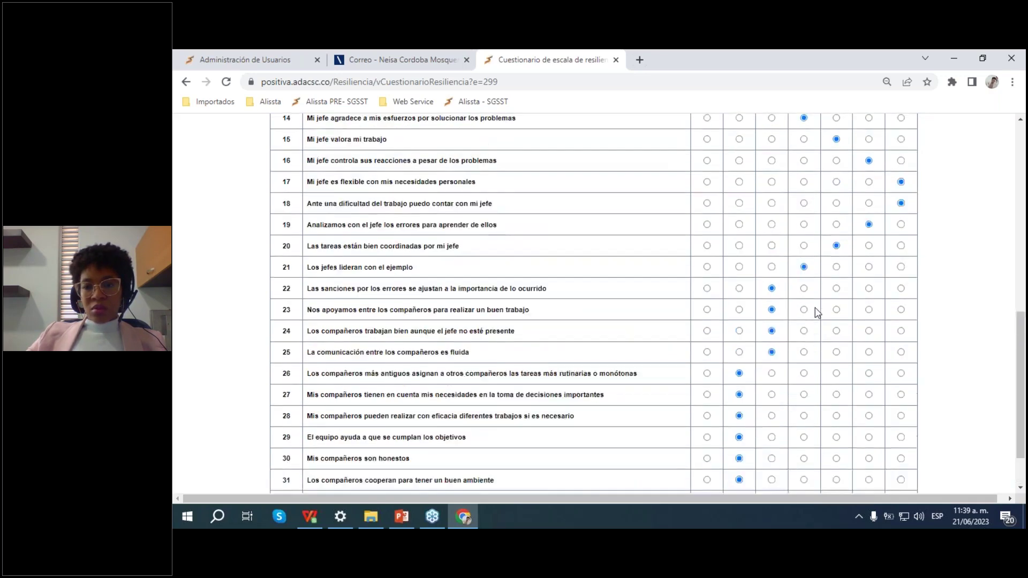
{"action": "scroll", "coordinate": [766, 243], "scroll_direction": "down", "scroll_amount": 4}
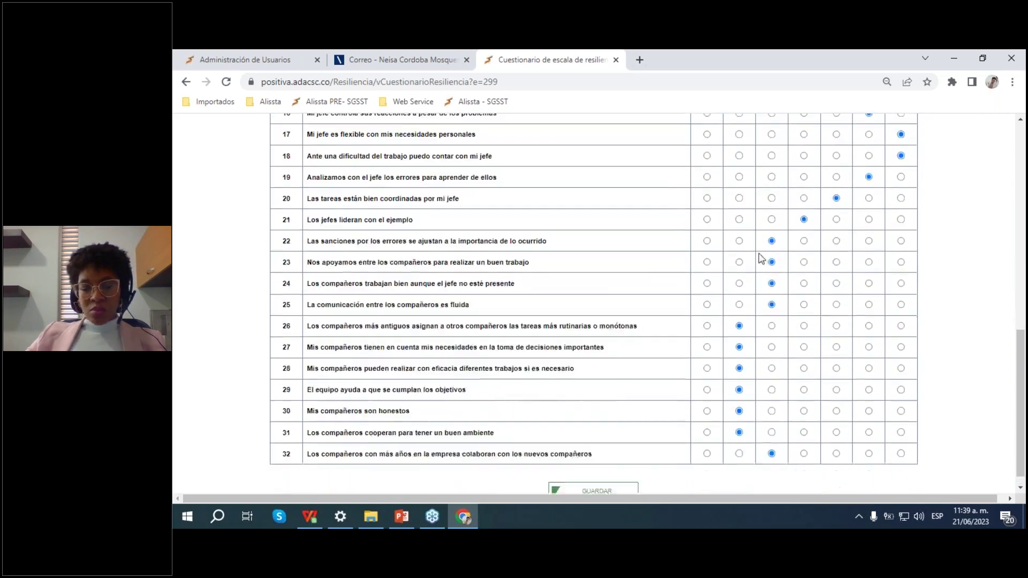
Step: Submit, dismiss the missing-answer alert, and rate the skipped question 10 as 7
{"action": "left_click", "coordinate": [593, 474]}
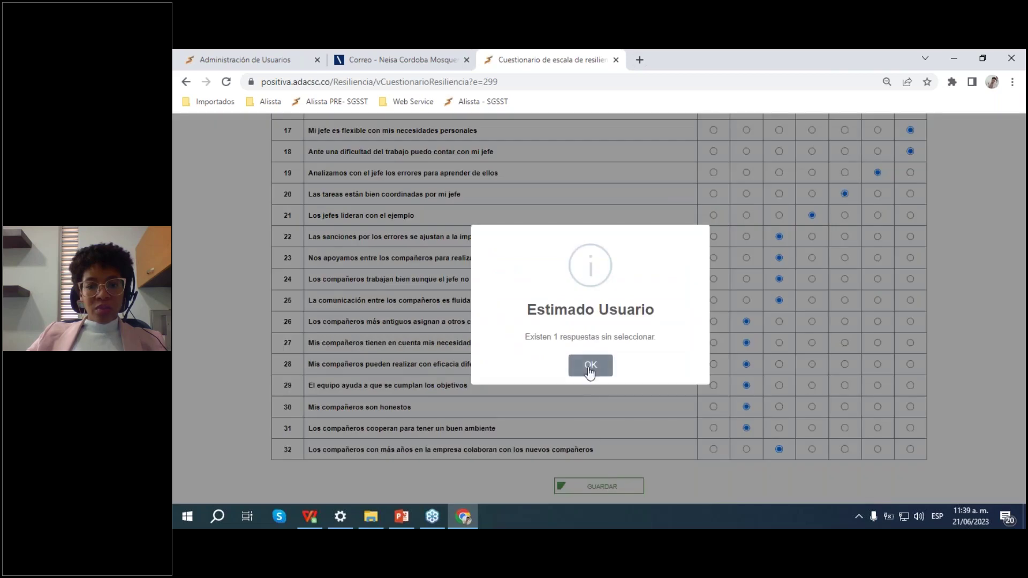
{"action": "left_click", "coordinate": [591, 365]}
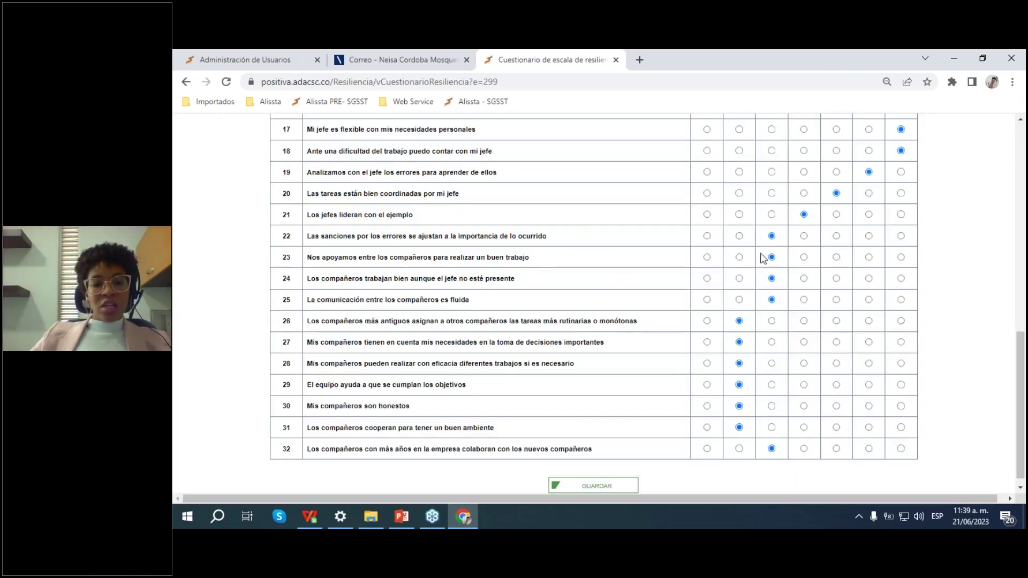
{"action": "scroll", "coordinate": [614, 291], "scroll_direction": "up", "scroll_amount": 3}
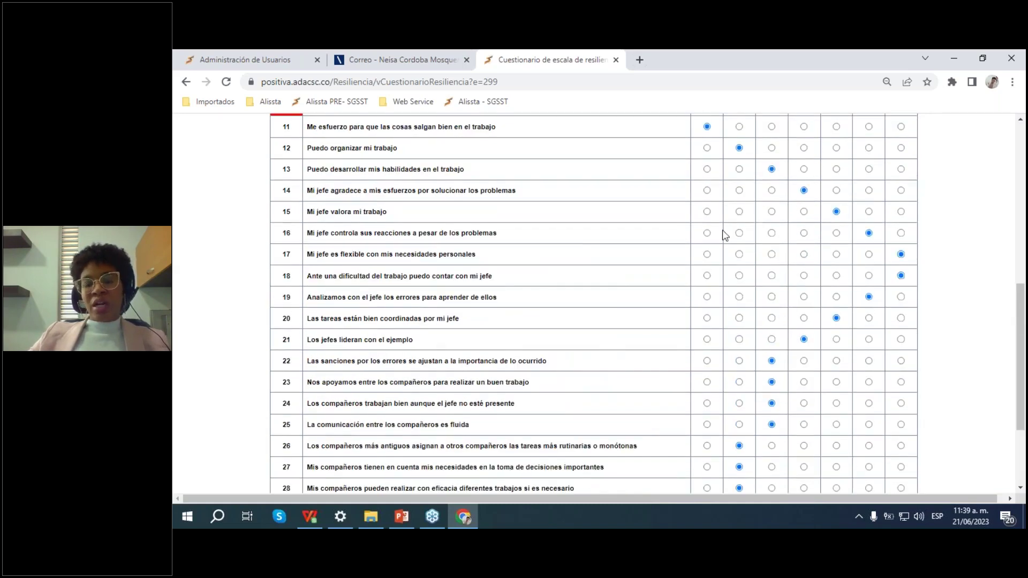
{"action": "scroll", "coordinate": [591, 249], "scroll_direction": "up", "scroll_amount": 3}
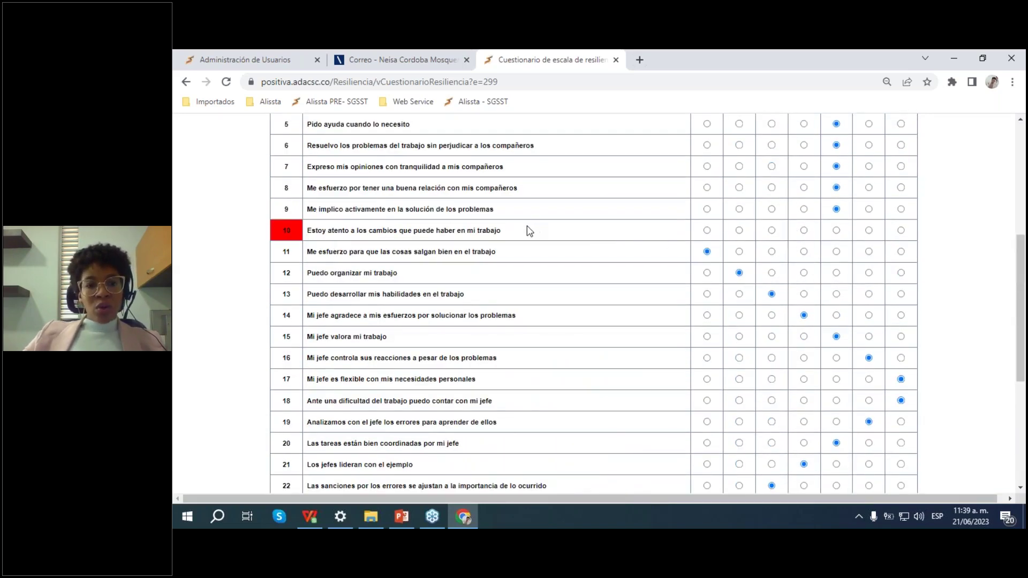
{"action": "left_click_drag", "start_coordinate": [529, 231], "coordinate": [317, 234]}
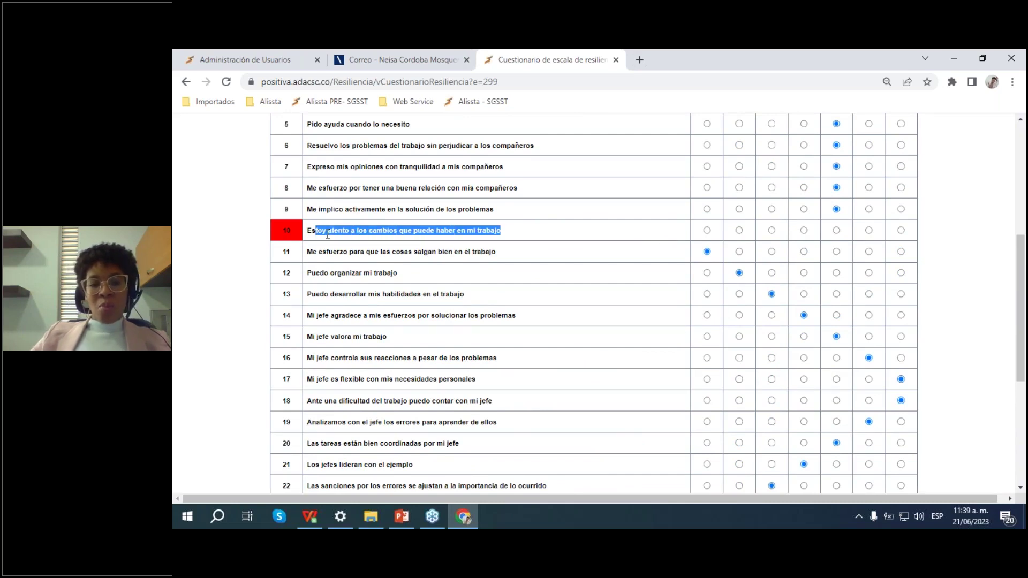
{"action": "left_click", "coordinate": [900, 231]}
{"action": "scroll", "coordinate": [509, 230], "scroll_direction": "down", "scroll_amount": 5}
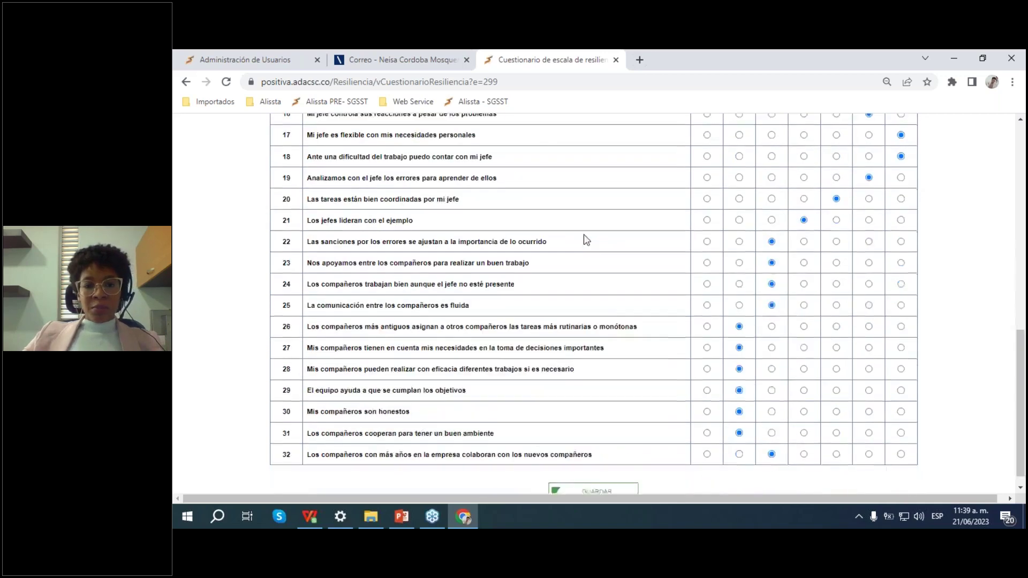
Step: Save the questionnaire with GUARDAR and confirm, reaching the thank-you message
{"action": "left_click", "coordinate": [615, 476]}
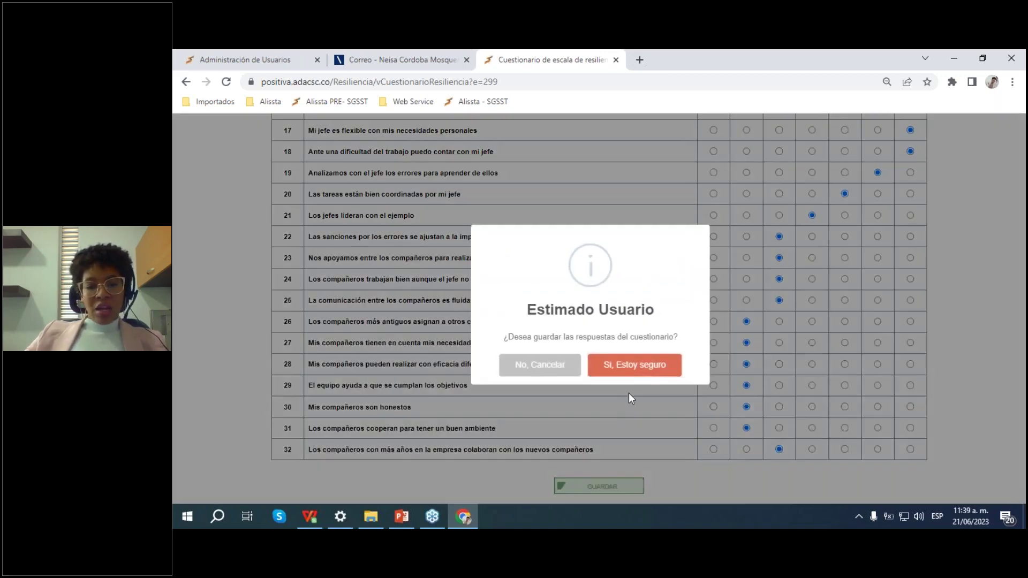
{"action": "left_click", "coordinate": [641, 366]}
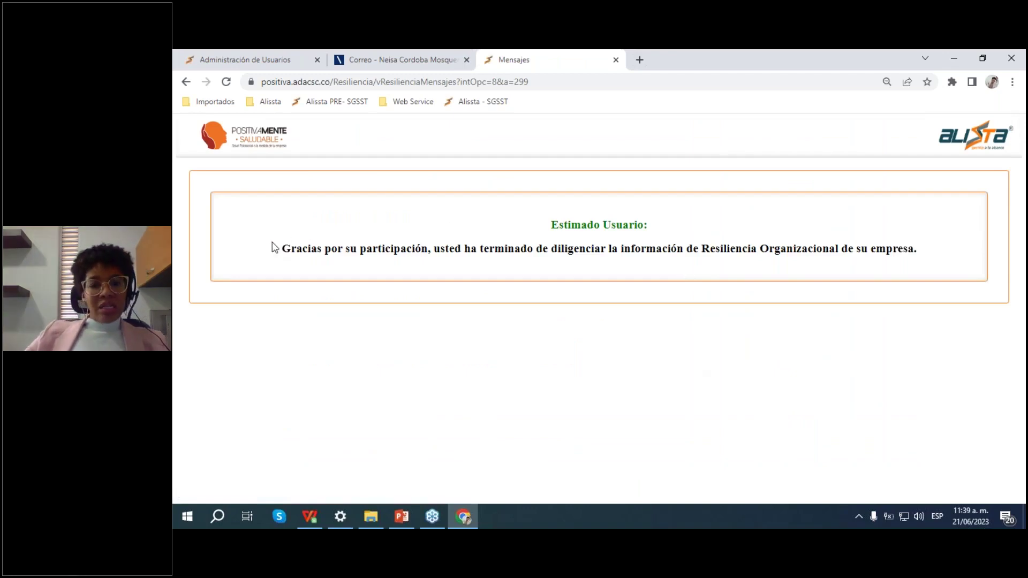
{"action": "left_click_drag", "start_coordinate": [271, 242], "coordinate": [840, 248]}
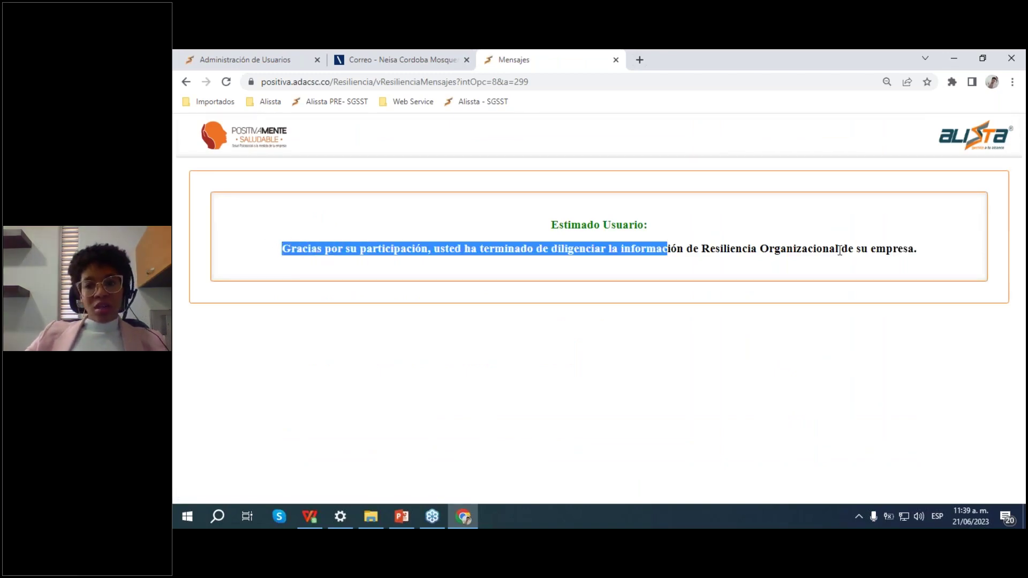
{"action": "left_click", "coordinate": [797, 260]}
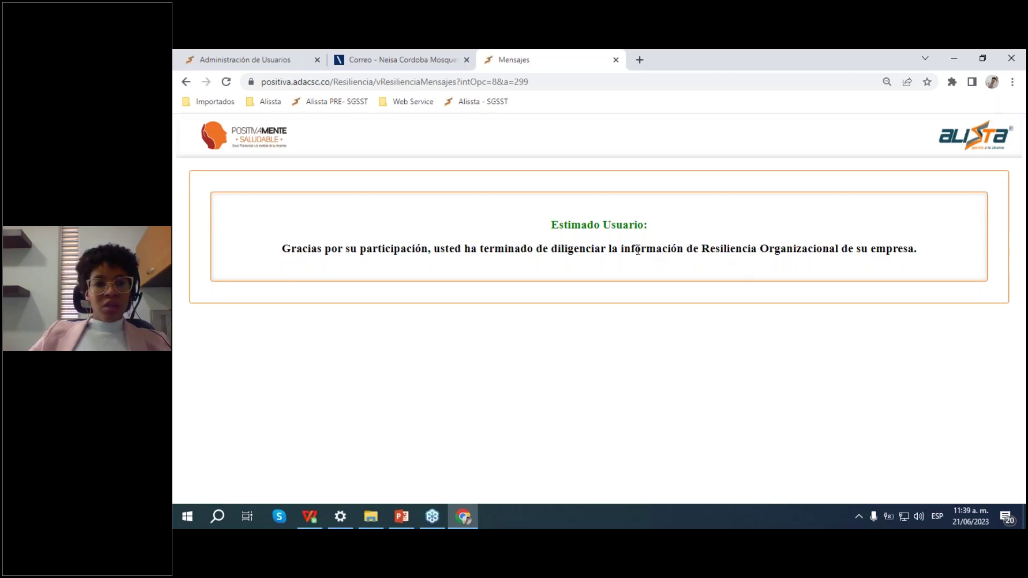
Step: Check the invitation e-mail in webmail, then return to Administración de Usuarios
{"action": "left_click", "coordinate": [435, 50]}
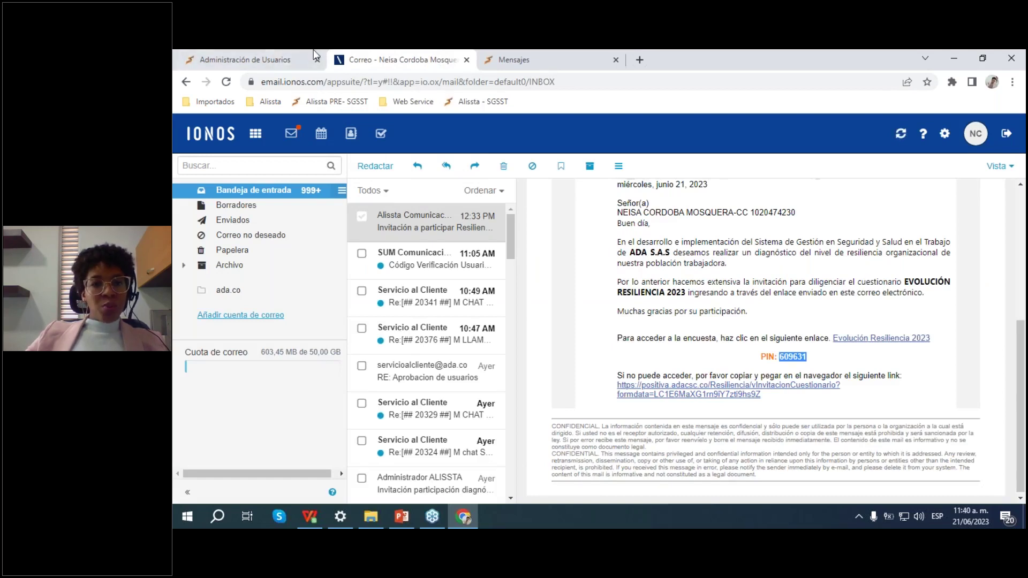
{"action": "left_click", "coordinate": [277, 55]}
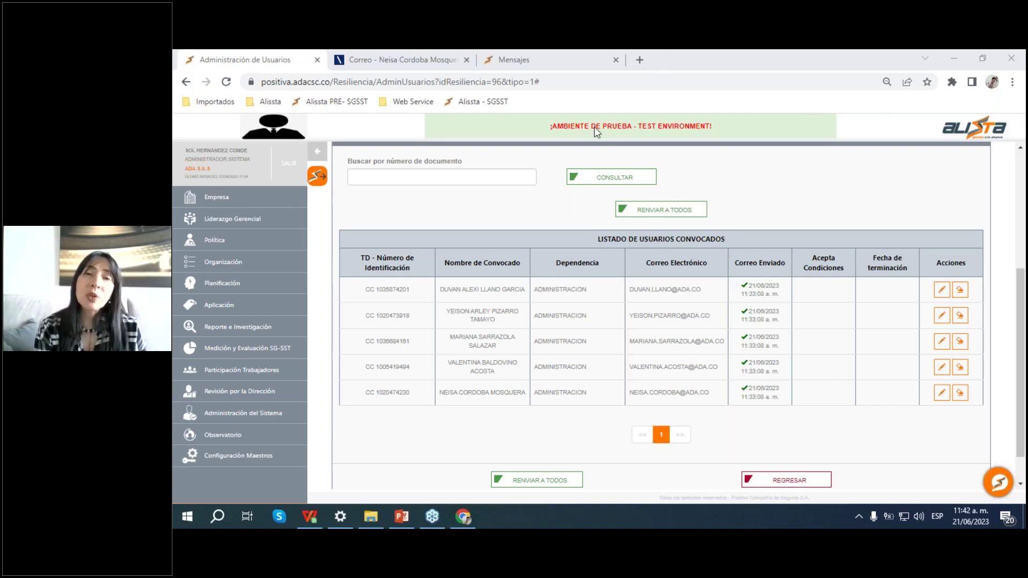
Step: Reload the Administración de Usuarios page so the last invitee shows accepted conditions and completion on 21/06/2023
{"action": "left_click", "coordinate": [840, 186]}
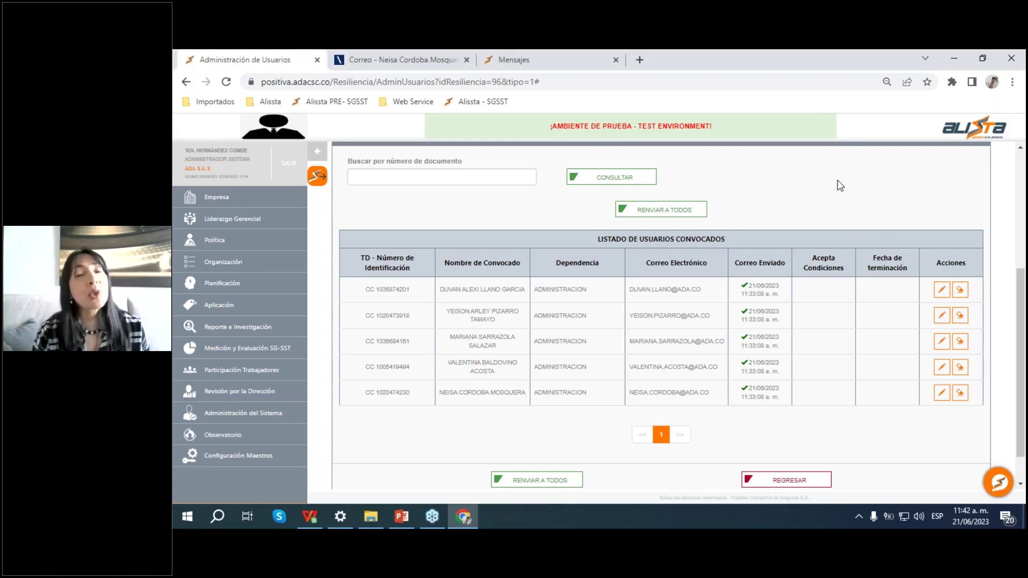
{"action": "key", "text": "F5"}
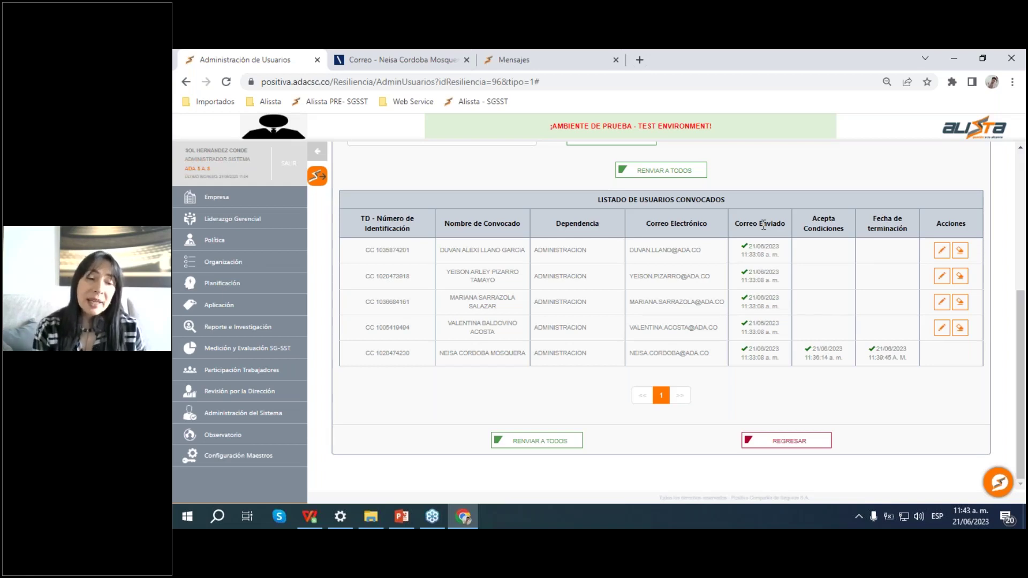
Step: Leave the convened-users list for the Gestión Resiliencia Organizacional index page
{"action": "left_click", "coordinate": [429, 525]}
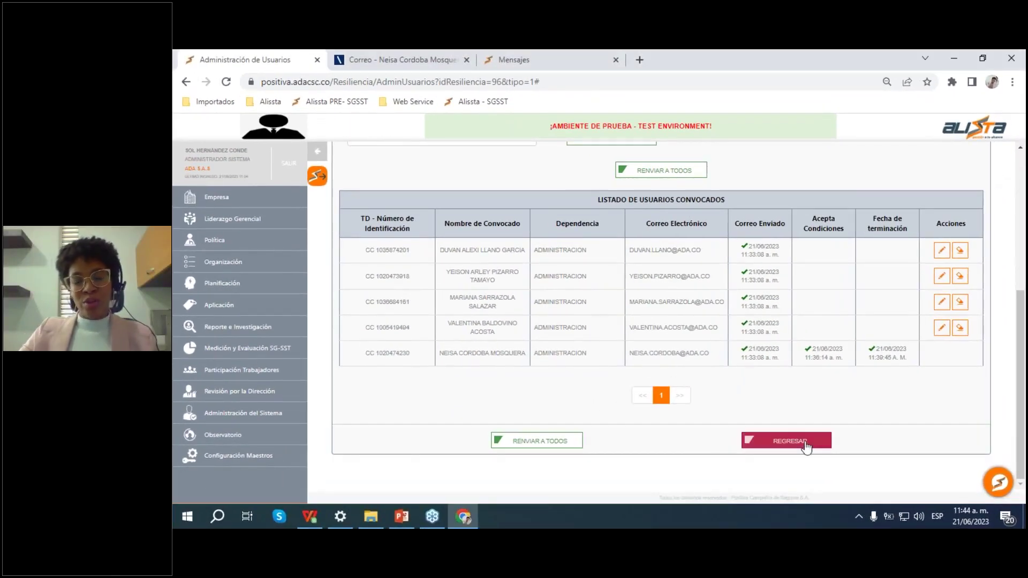
{"action": "left_click", "coordinate": [806, 445]}
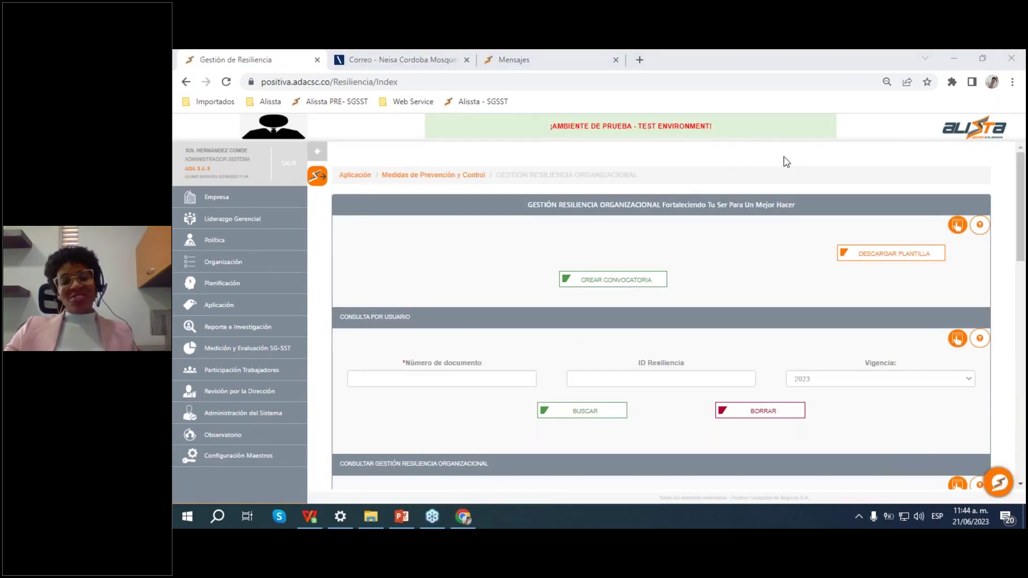
{"action": "left_click", "coordinate": [787, 222]}
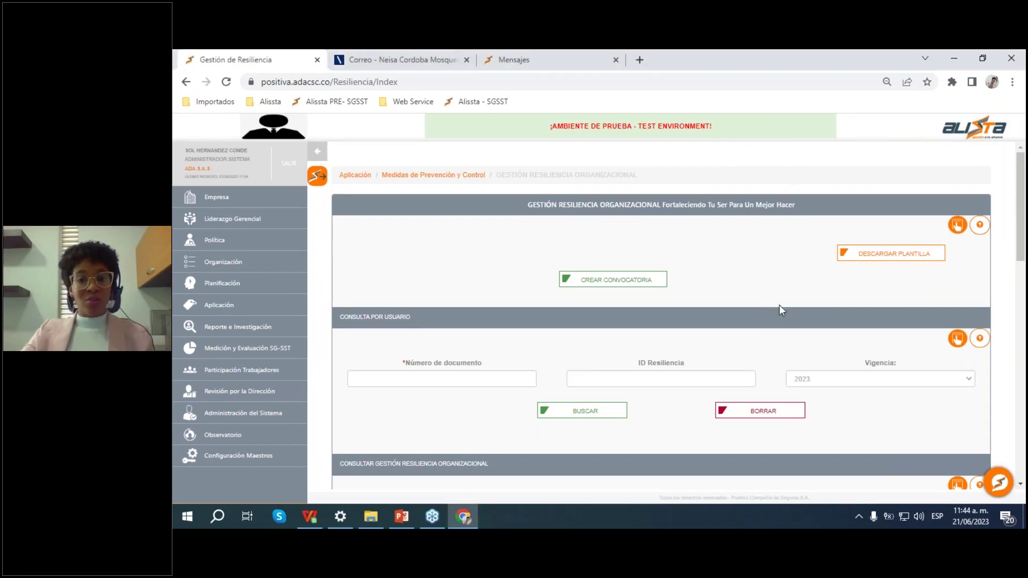
{"action": "scroll", "coordinate": [733, 268], "scroll_direction": "down", "scroll_amount": 10}
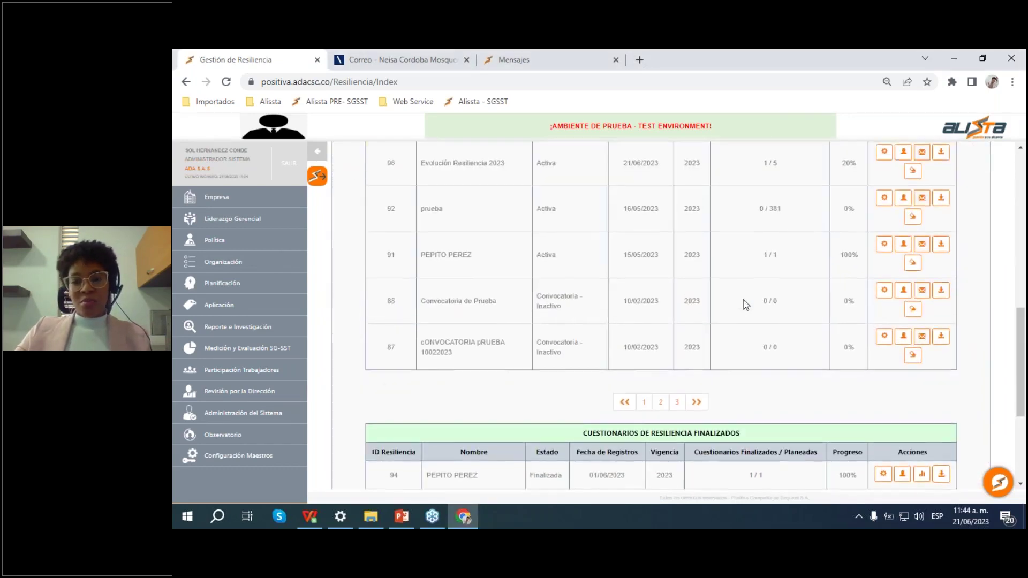
{"action": "scroll", "coordinate": [744, 300], "scroll_direction": "up", "scroll_amount": 5}
{"action": "scroll", "coordinate": [861, 285], "scroll_direction": "down", "scroll_amount": 1}
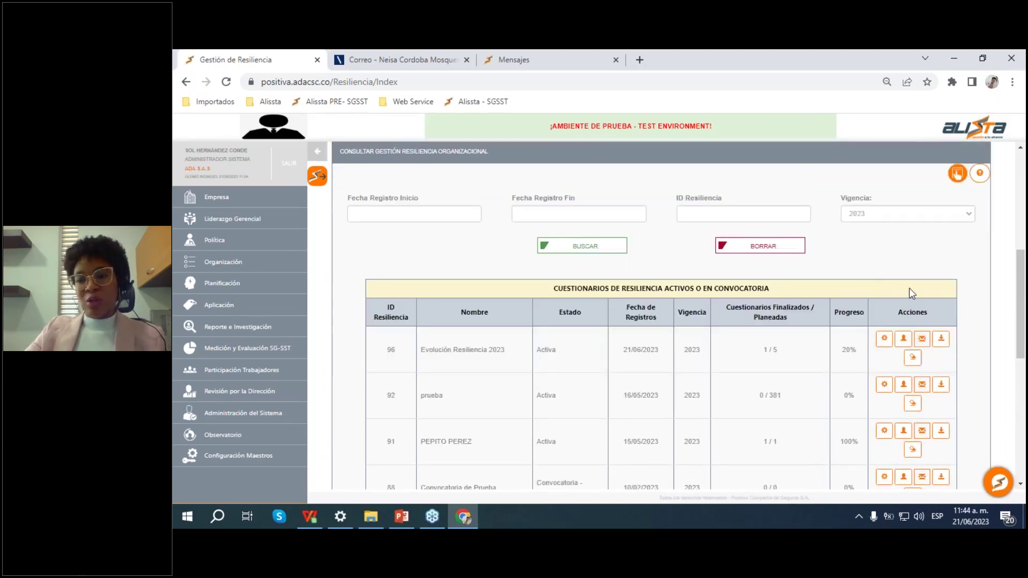
{"action": "scroll", "coordinate": [898, 292], "scroll_direction": "down", "scroll_amount": 1}
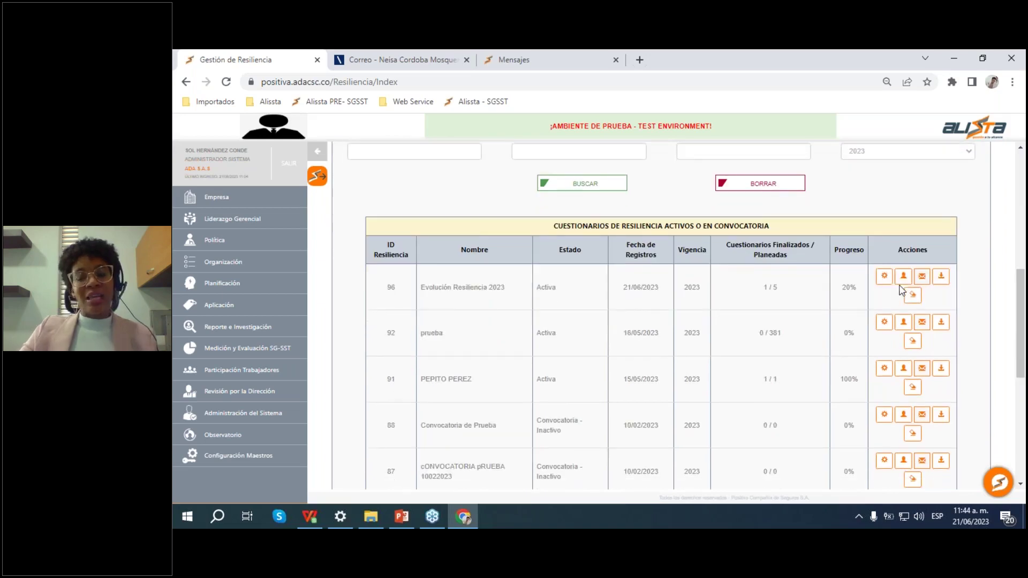
{"action": "scroll", "coordinate": [885, 308], "scroll_direction": "down", "scroll_amount": 2}
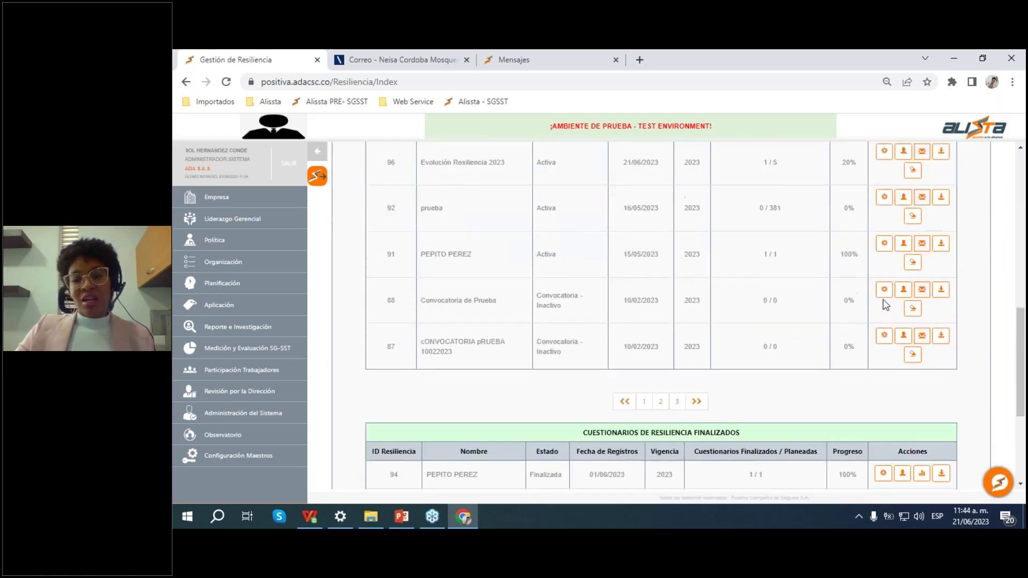
{"action": "scroll", "coordinate": [886, 304], "scroll_direction": "up", "scroll_amount": 3}
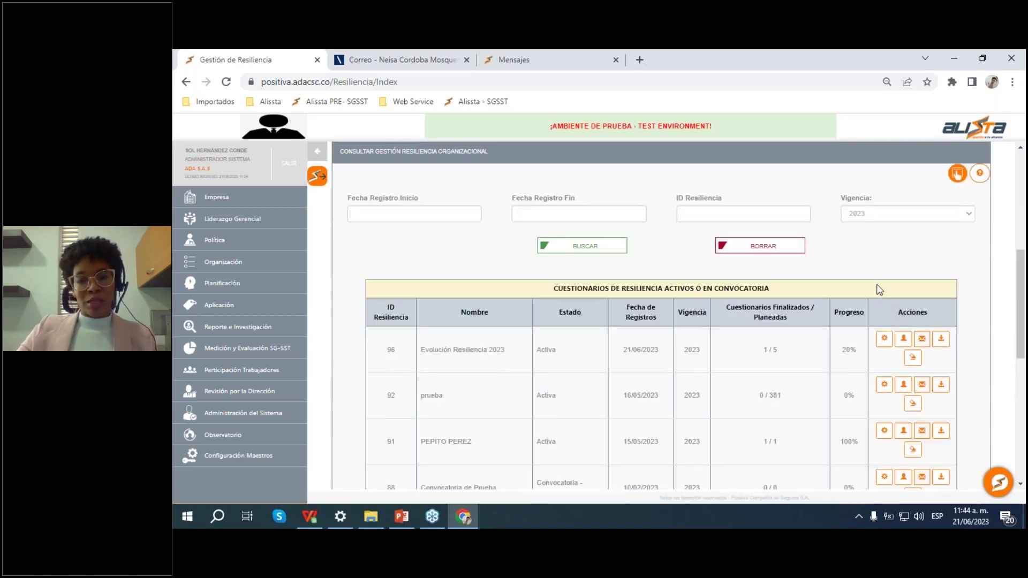
{"action": "scroll", "coordinate": [881, 311], "scroll_direction": "down", "scroll_amount": 3}
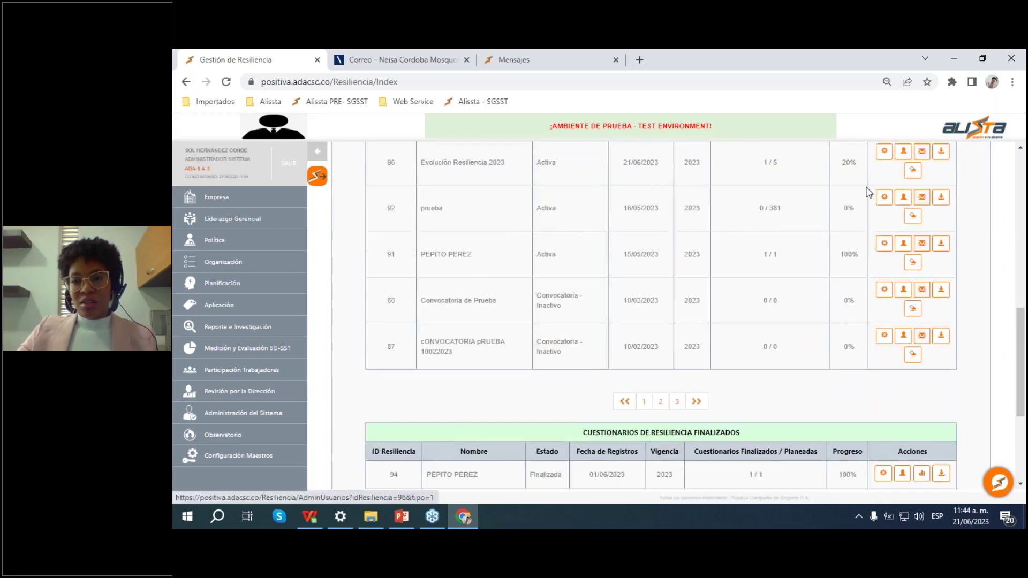
{"action": "scroll", "coordinate": [833, 231], "scroll_direction": "up", "scroll_amount": 2}
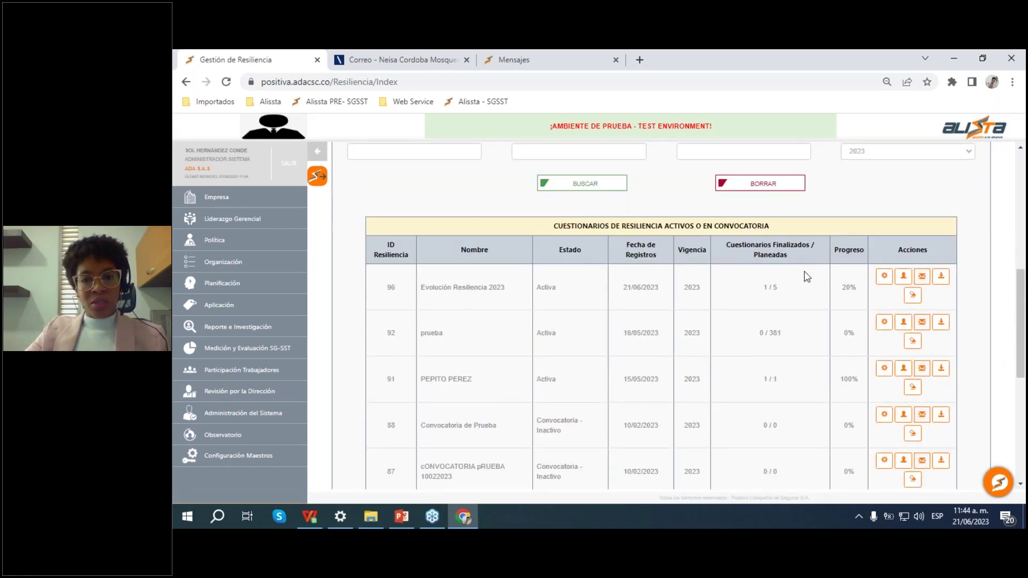
{"action": "scroll", "coordinate": [1007, 299], "scroll_direction": "up", "scroll_amount": 2}
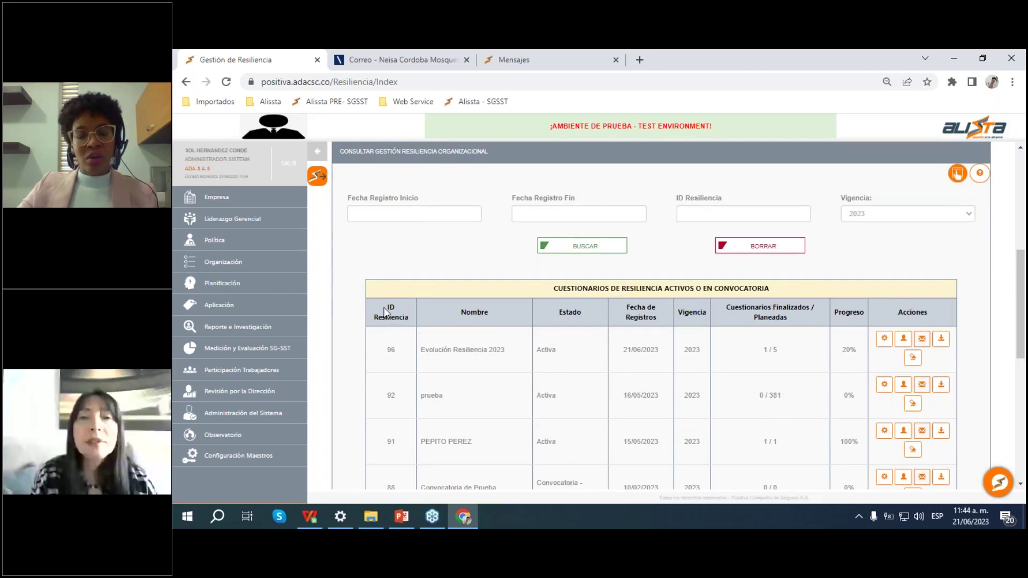
{"action": "left_click_drag", "start_coordinate": [374, 307], "coordinate": [931, 358]}
{"action": "left_click", "coordinate": [957, 355]}
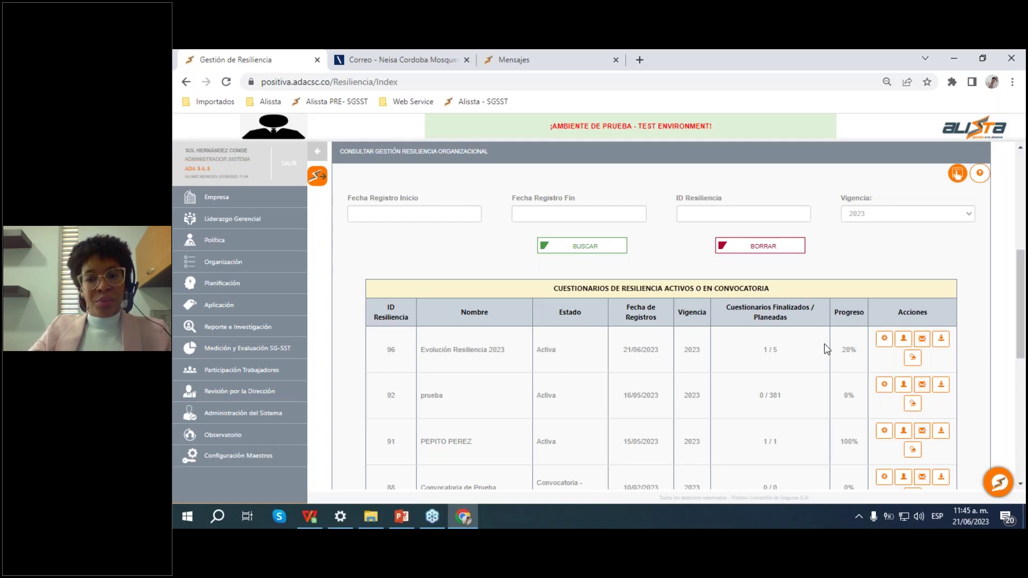
{"action": "left_click", "coordinate": [923, 340]}
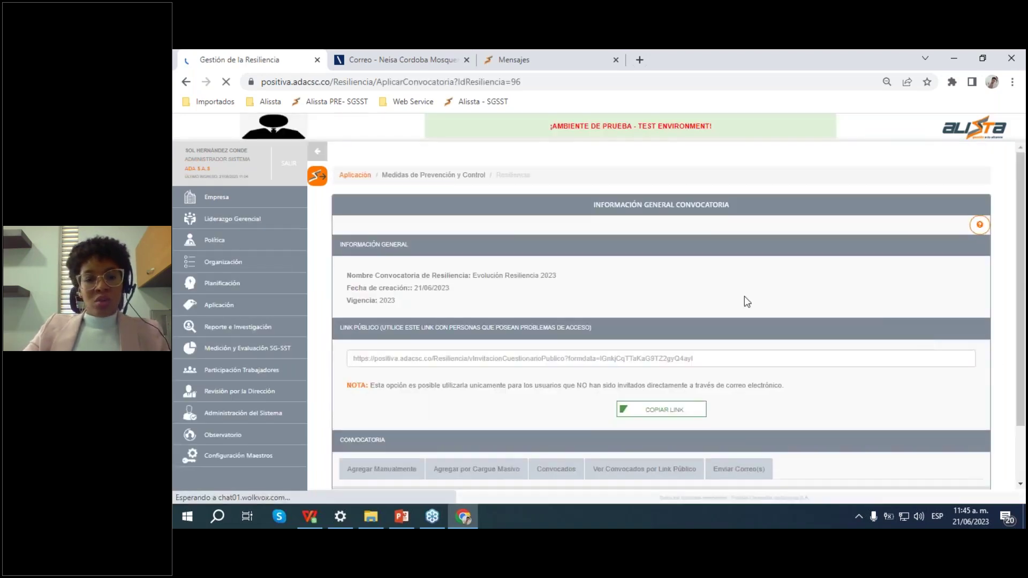
{"action": "scroll", "coordinate": [745, 296], "scroll_direction": "down", "scroll_amount": 1}
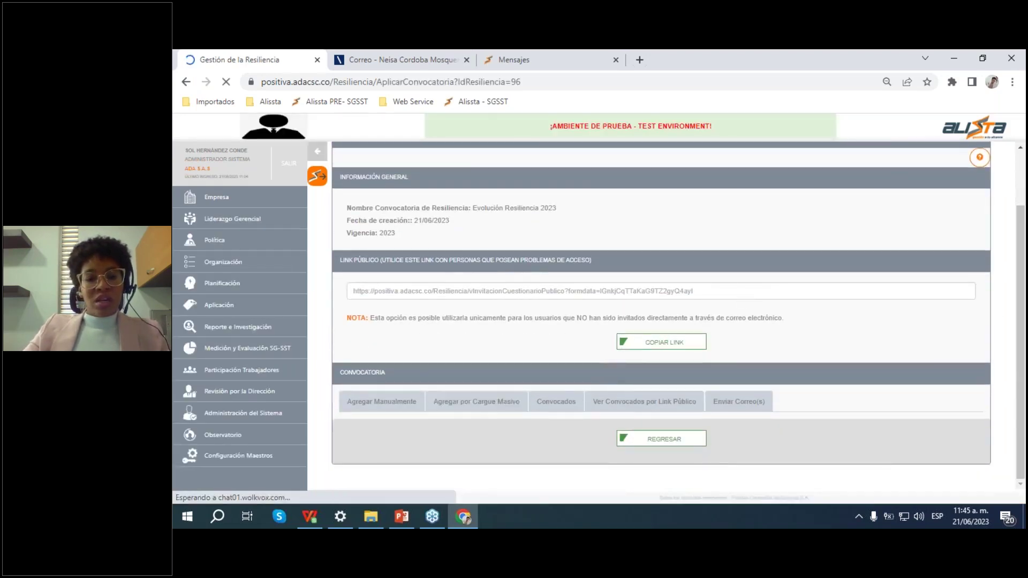
{"action": "left_click", "coordinate": [502, 403]}
{"action": "scroll", "coordinate": [514, 386], "scroll_direction": "down", "scroll_amount": 2}
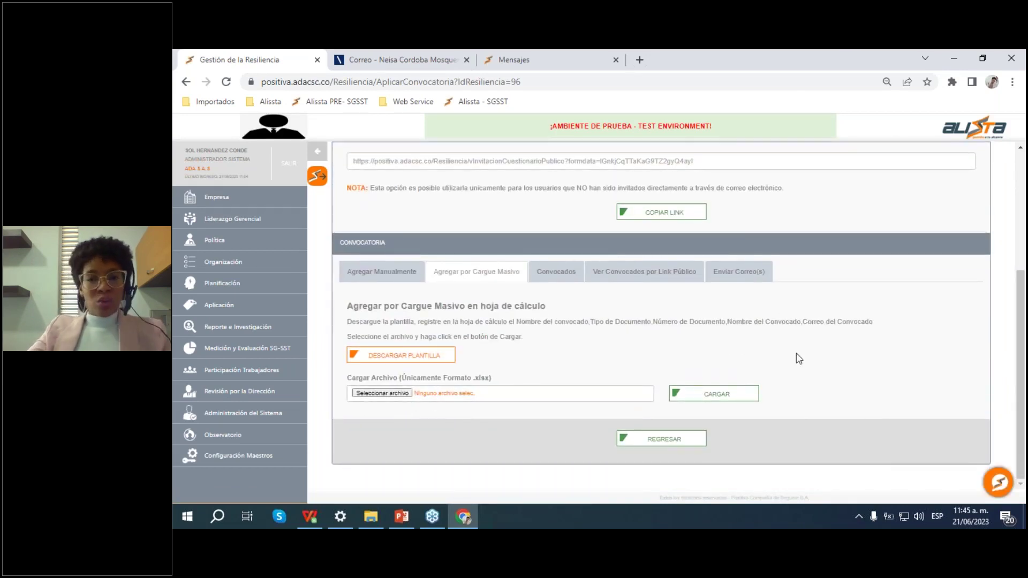
{"action": "scroll", "coordinate": [792, 322], "scroll_direction": "up", "scroll_amount": 1}
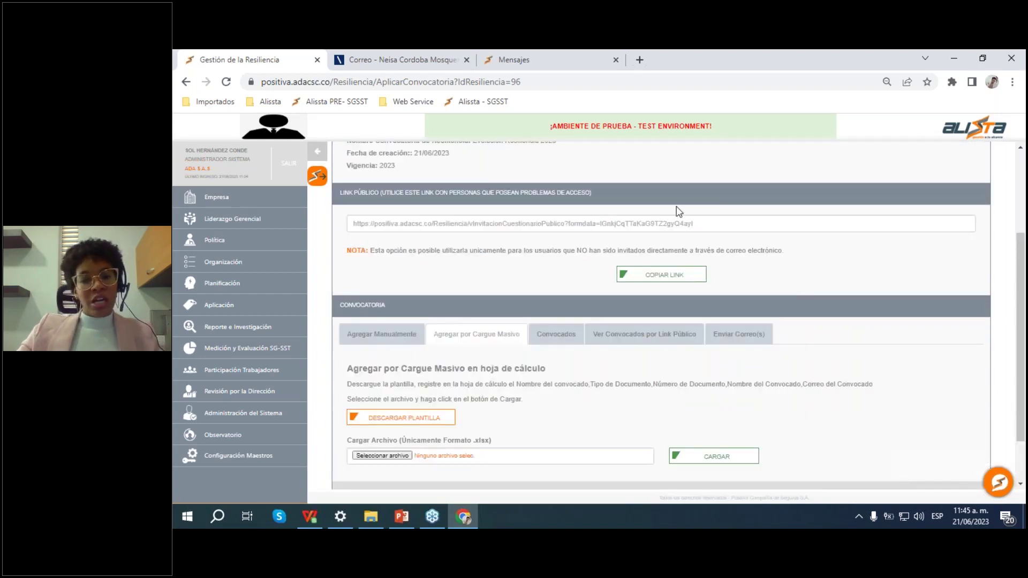
{"action": "scroll", "coordinate": [846, 310], "scroll_direction": "down", "scroll_amount": 1}
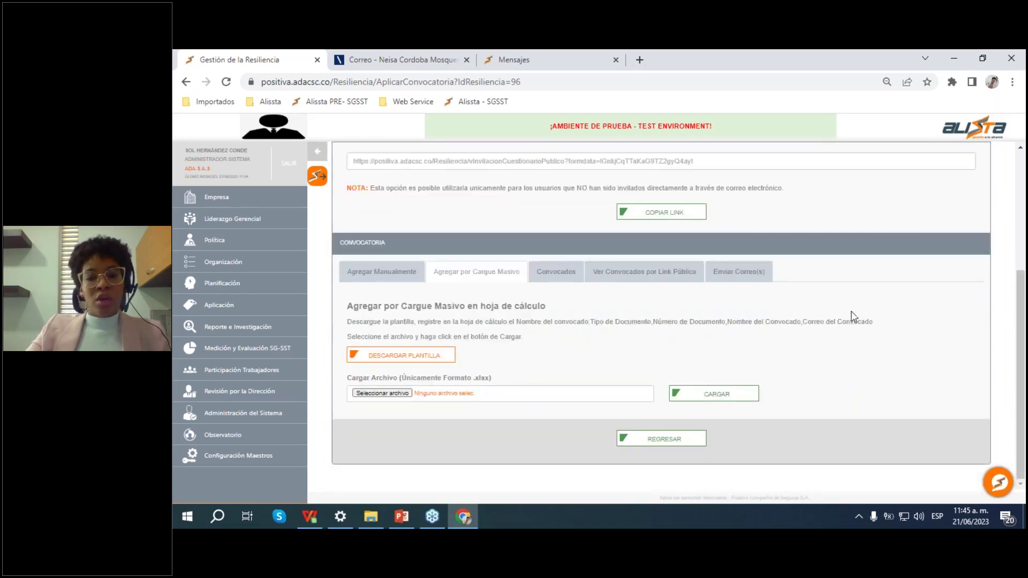
{"action": "left_click", "coordinate": [673, 446]}
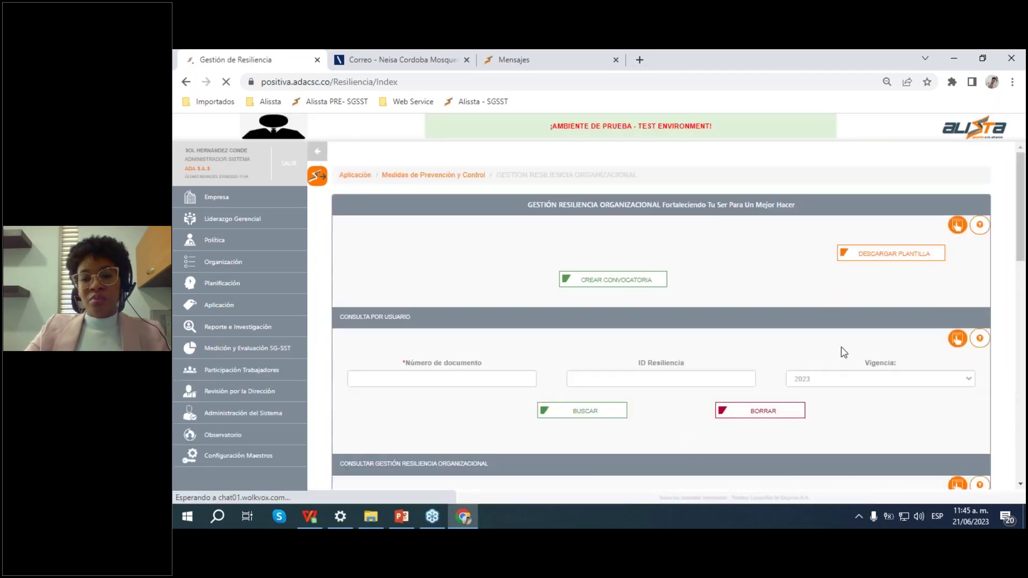
{"action": "scroll", "coordinate": [844, 351], "scroll_direction": "down", "scroll_amount": 5}
{"action": "scroll", "coordinate": [782, 290], "scroll_direction": "down", "scroll_amount": 1}
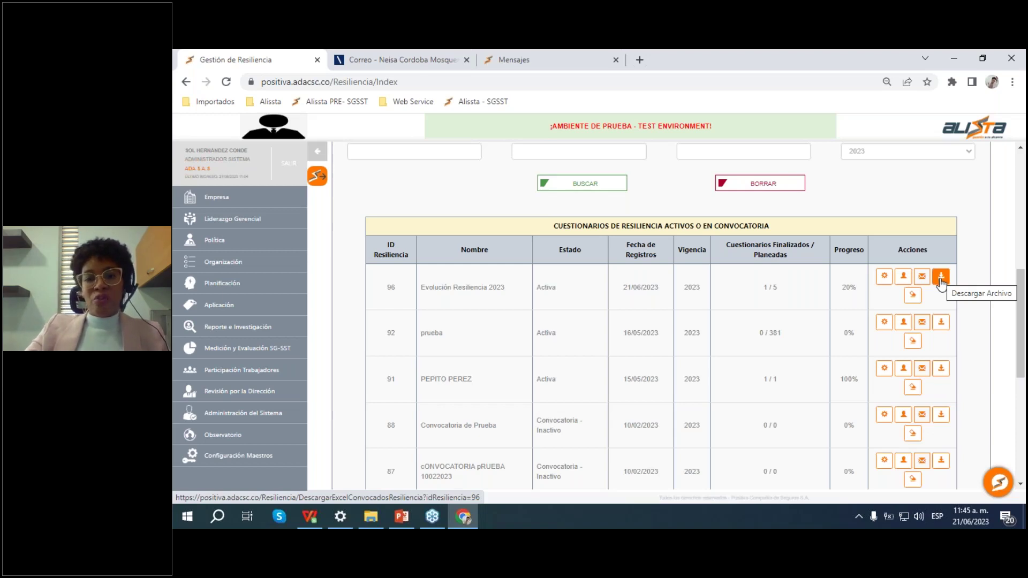
Step: Open and refresh the summoned-users list for questionnaire 96
{"action": "left_click", "coordinate": [904, 277]}
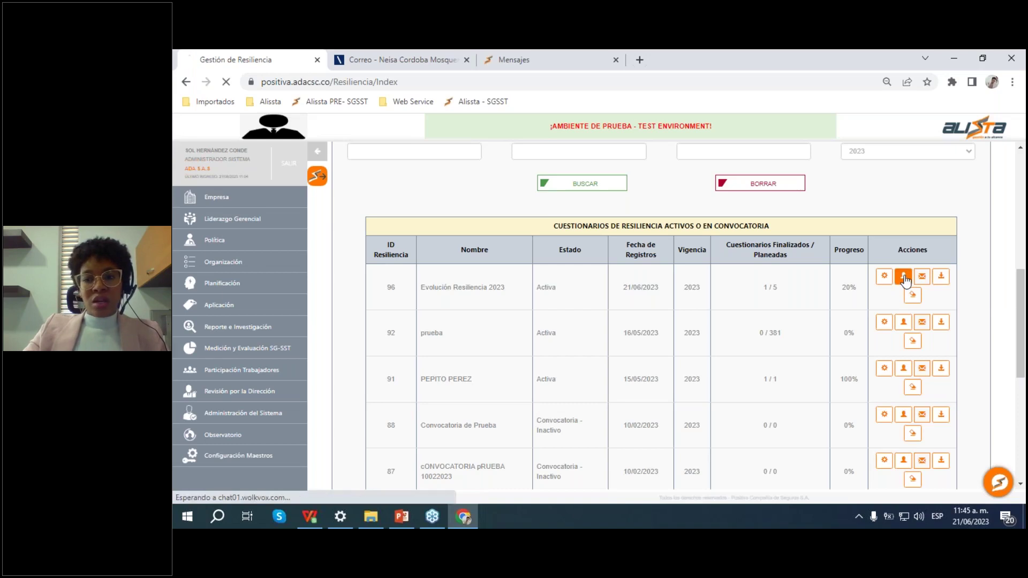
{"action": "scroll", "coordinate": [896, 280], "scroll_direction": "down", "scroll_amount": 3}
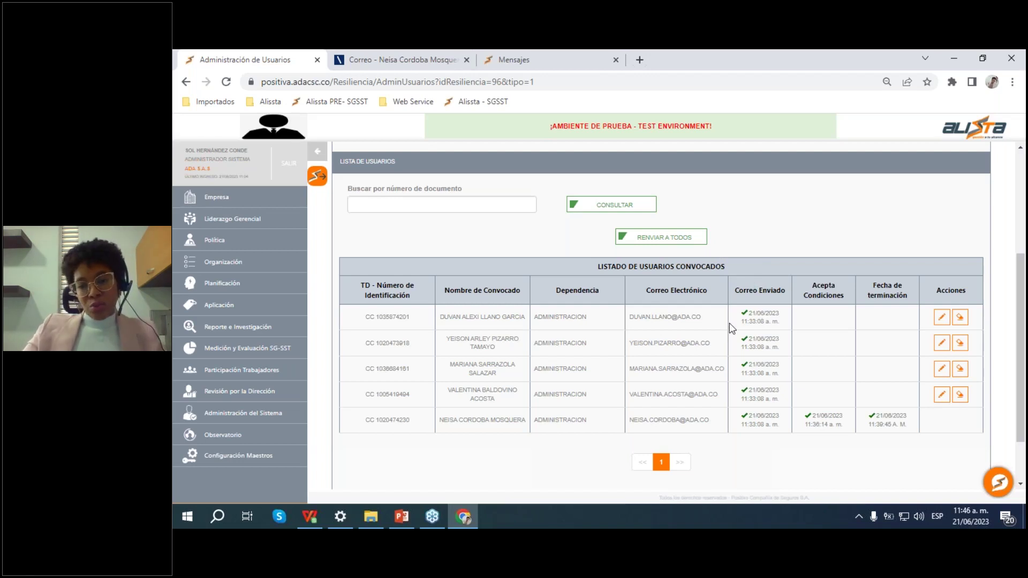
{"action": "scroll", "coordinate": [673, 294], "scroll_direction": "down", "scroll_amount": 1}
{"action": "scroll", "coordinate": [673, 294], "scroll_direction": "down", "scroll_amount": 2}
{"action": "scroll", "coordinate": [673, 294], "scroll_direction": "up", "scroll_amount": 3}
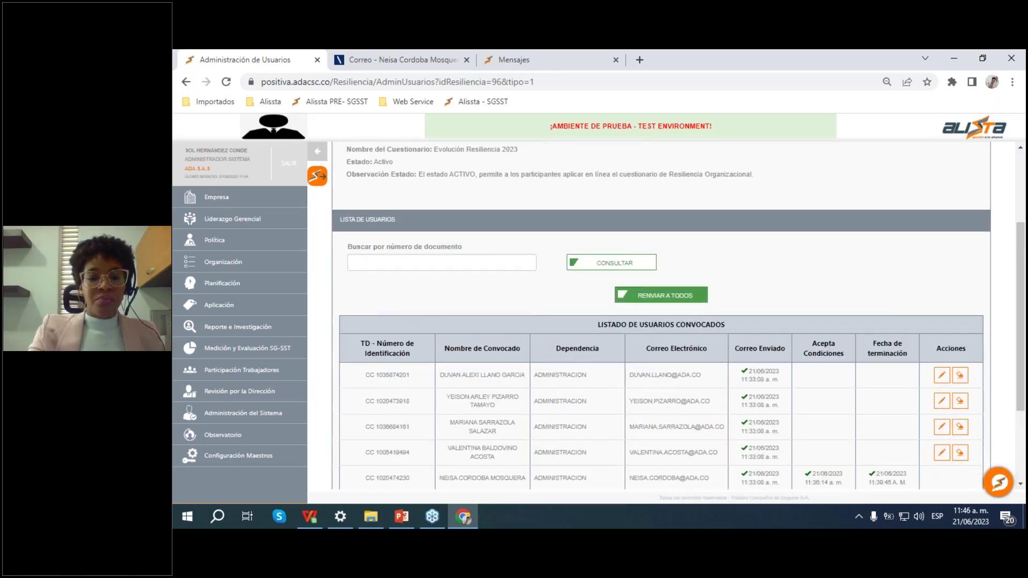
{"action": "left_click", "coordinate": [661, 295]}
Step: Review the list, then go back to the Gestión de Resiliencia questionnaire table
{"action": "scroll", "coordinate": [722, 291], "scroll_direction": "down", "scroll_amount": 4}
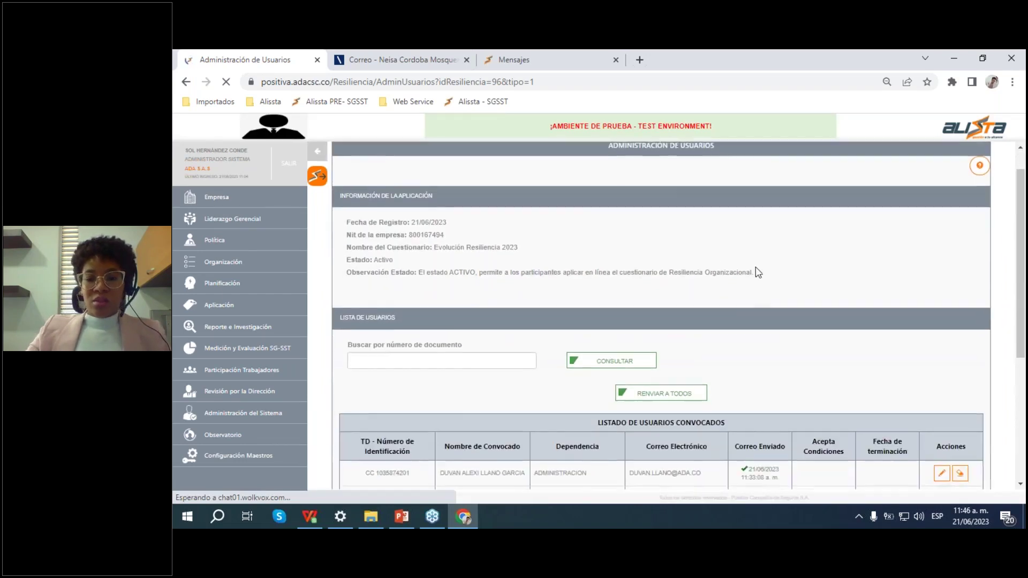
{"action": "scroll", "coordinate": [762, 268], "scroll_direction": "down", "scroll_amount": 1}
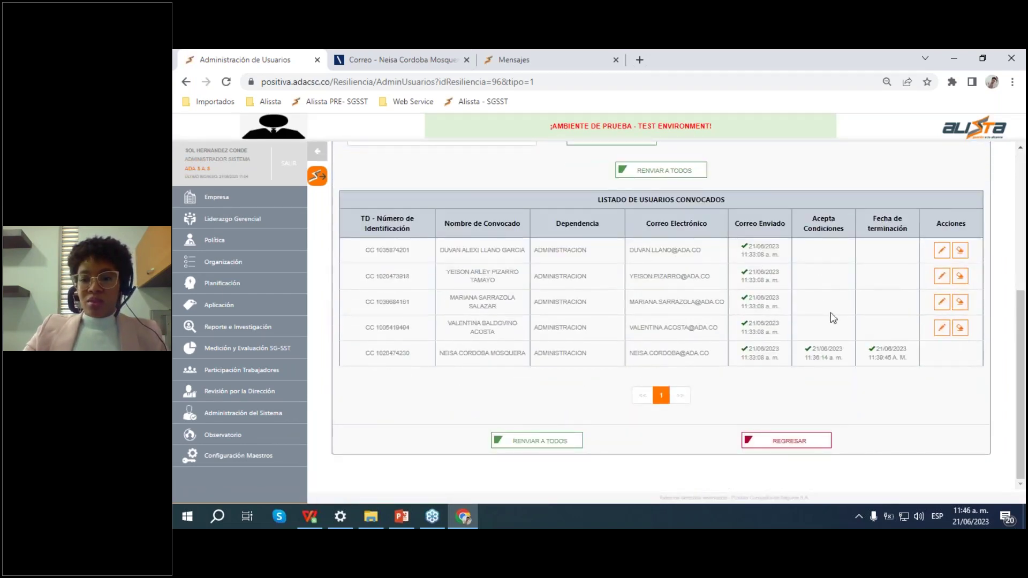
{"action": "scroll", "coordinate": [643, 310], "scroll_direction": "up", "scroll_amount": 2}
{"action": "scroll", "coordinate": [557, 312], "scroll_direction": "down", "scroll_amount": 2}
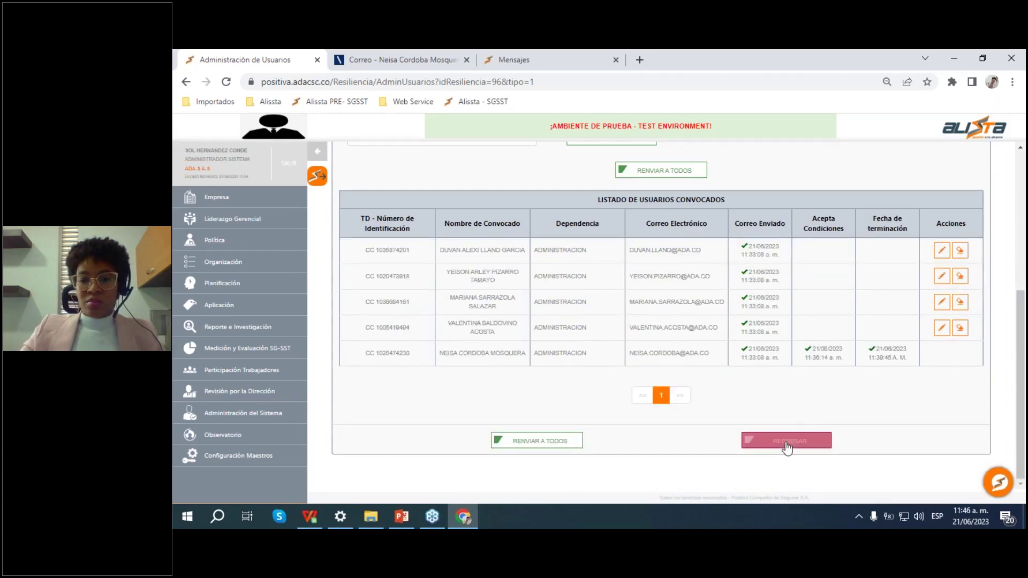
{"action": "left_click", "coordinate": [787, 444]}
{"action": "scroll", "coordinate": [835, 348], "scroll_direction": "down", "scroll_amount": 8}
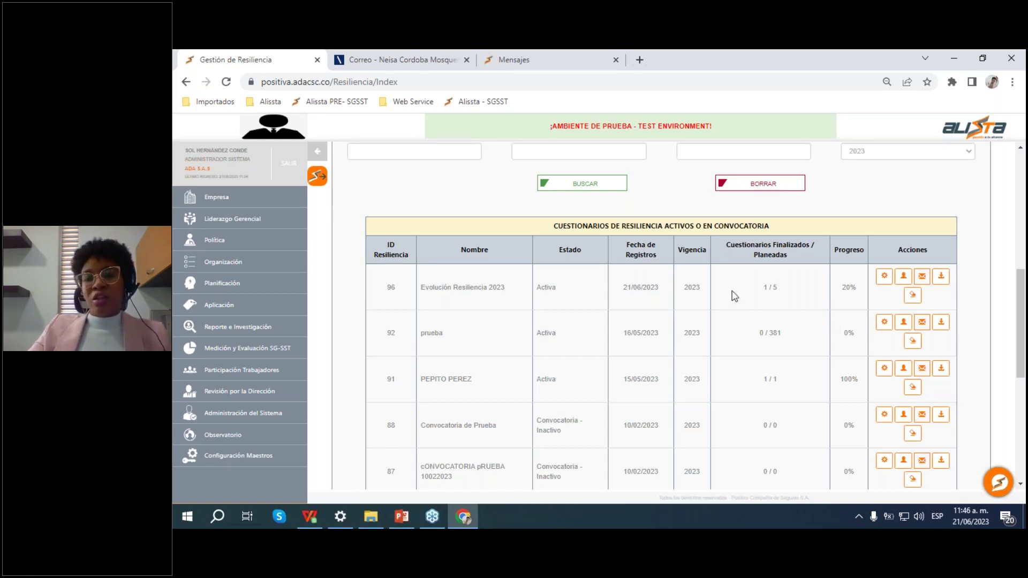
{"action": "scroll", "coordinate": [1024, 336], "scroll_direction": "down", "scroll_amount": 3}
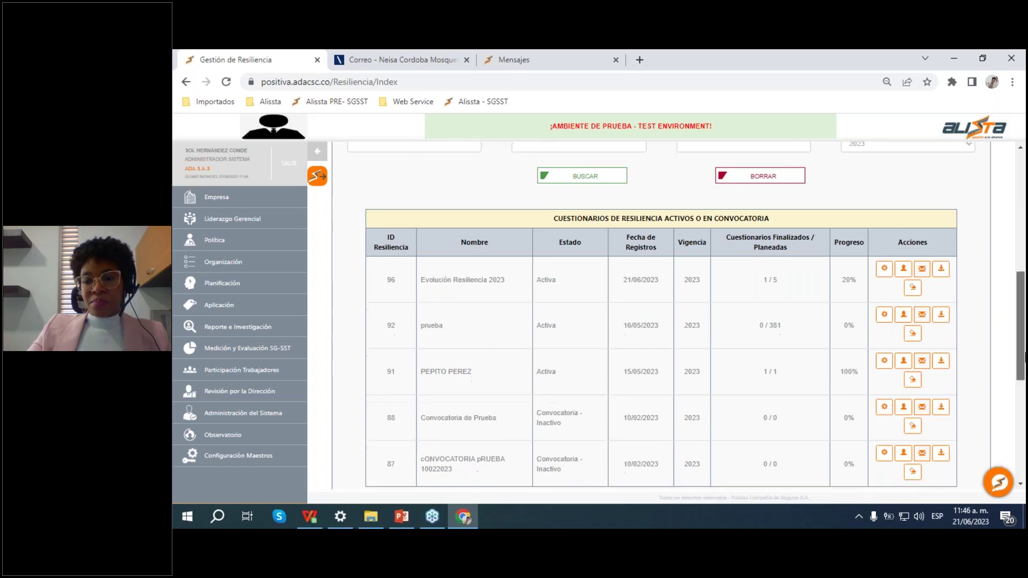
{"action": "scroll", "coordinate": [1025, 334], "scroll_direction": "up", "scroll_amount": 4}
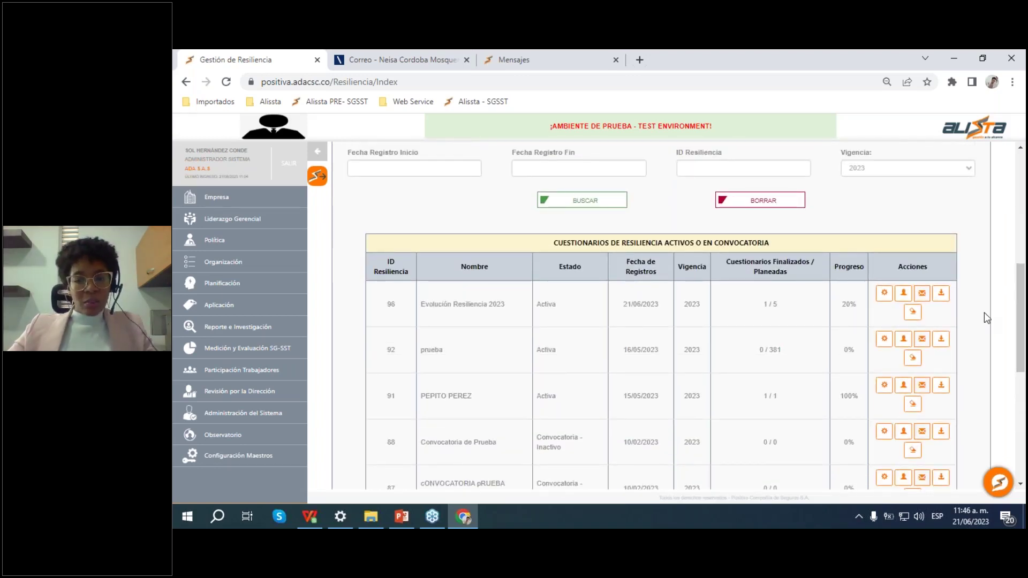
{"action": "left_click", "coordinate": [904, 294]}
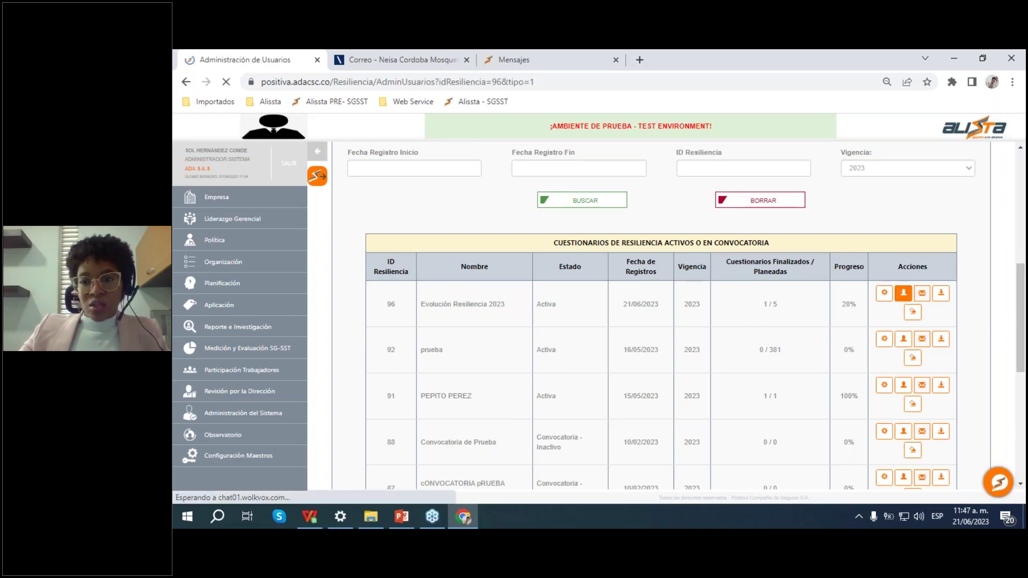
{"action": "scroll", "coordinate": [889, 316], "scroll_direction": "down", "scroll_amount": 4}
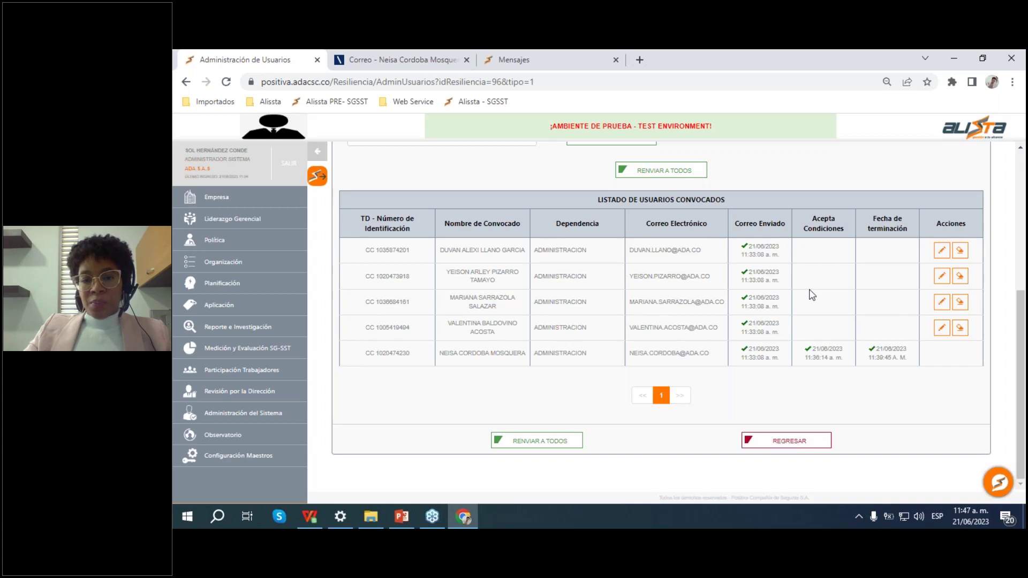
{"action": "scroll", "coordinate": [849, 314], "scroll_direction": "up", "scroll_amount": 1}
{"action": "scroll", "coordinate": [866, 340], "scroll_direction": "down", "scroll_amount": 1}
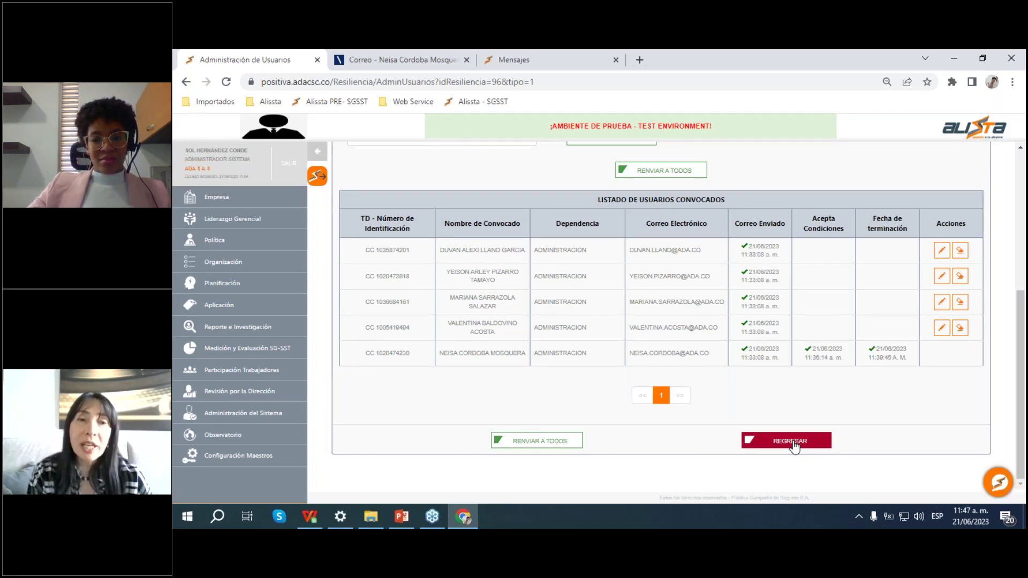
{"action": "left_click", "coordinate": [790, 441]}
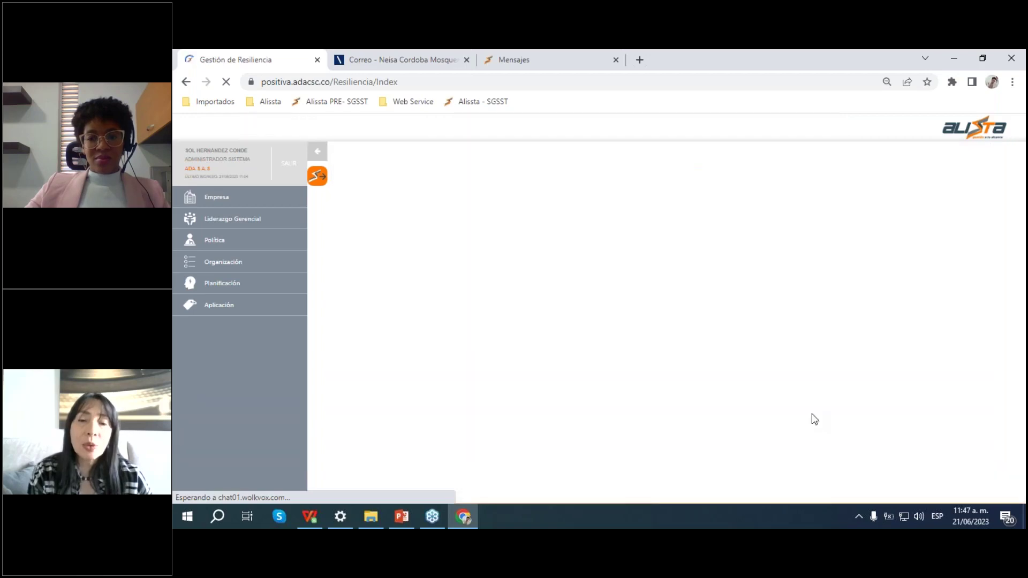
Step: Open the Configurar Aplicación Resiliencia page for Evolución Resiliencia 2023 (row 96)
{"action": "scroll", "coordinate": [814, 418], "scroll_direction": "down", "scroll_amount": 5}
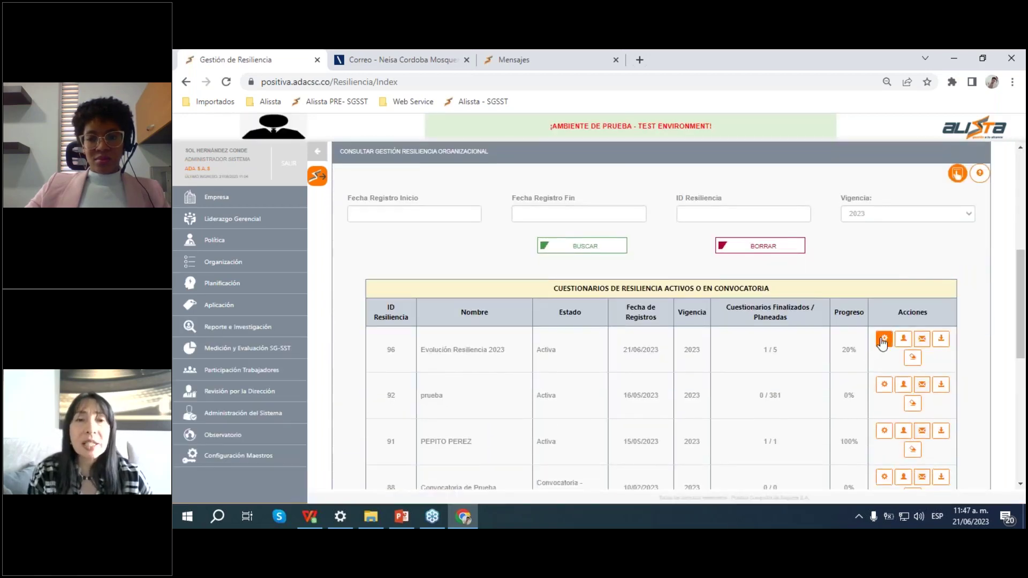
{"action": "left_click", "coordinate": [884, 339]}
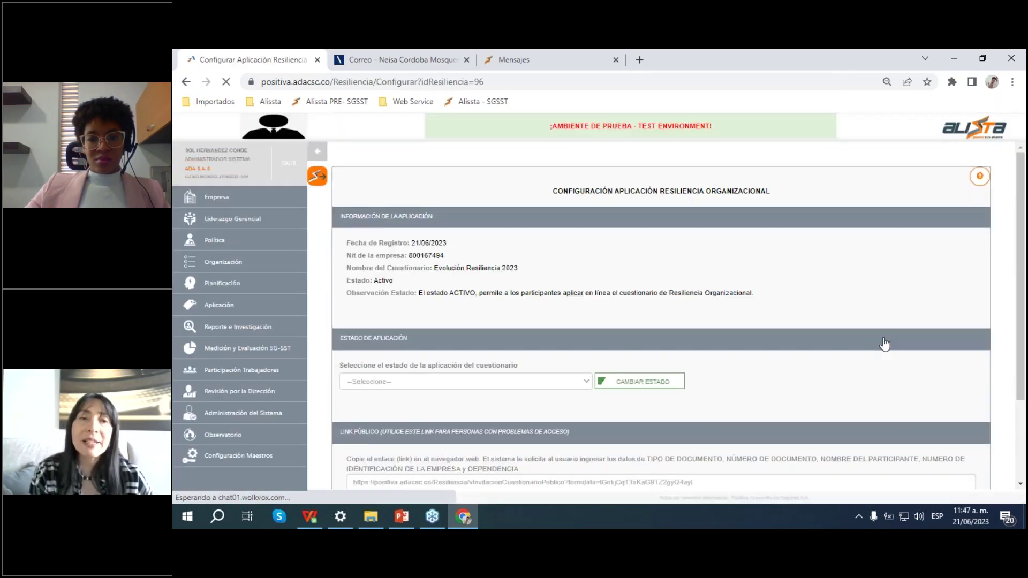
{"action": "scroll", "coordinate": [662, 316], "scroll_direction": "down", "scroll_amount": 2}
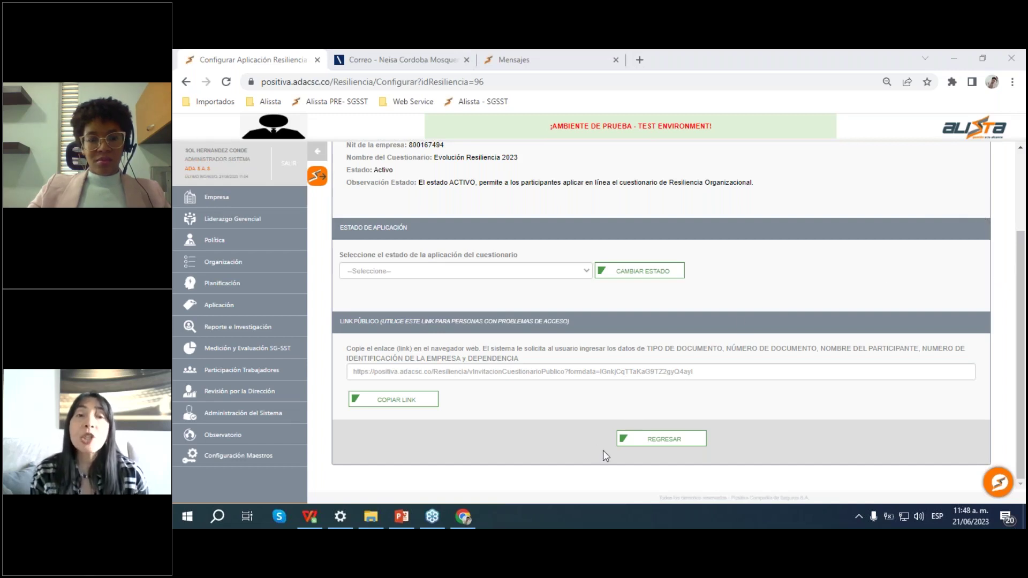
{"action": "mouse_move", "coordinate": [476, 523]}
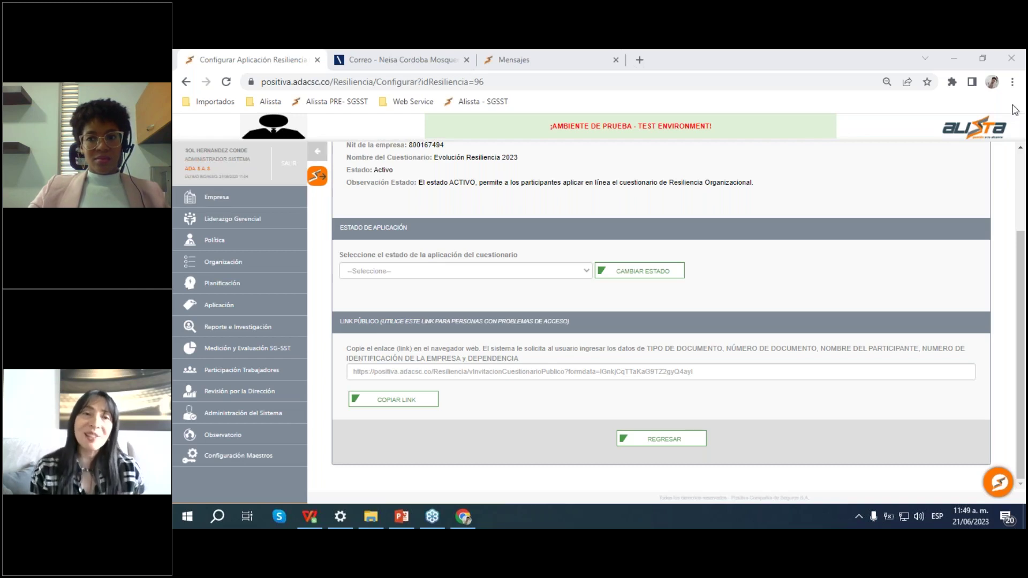
{"action": "left_click", "coordinate": [782, 229]}
Step: Return to the questionnaire list and highlight the Evolución Resiliencia 2023 row, still Activa at 20%
{"action": "left_click", "coordinate": [665, 442]}
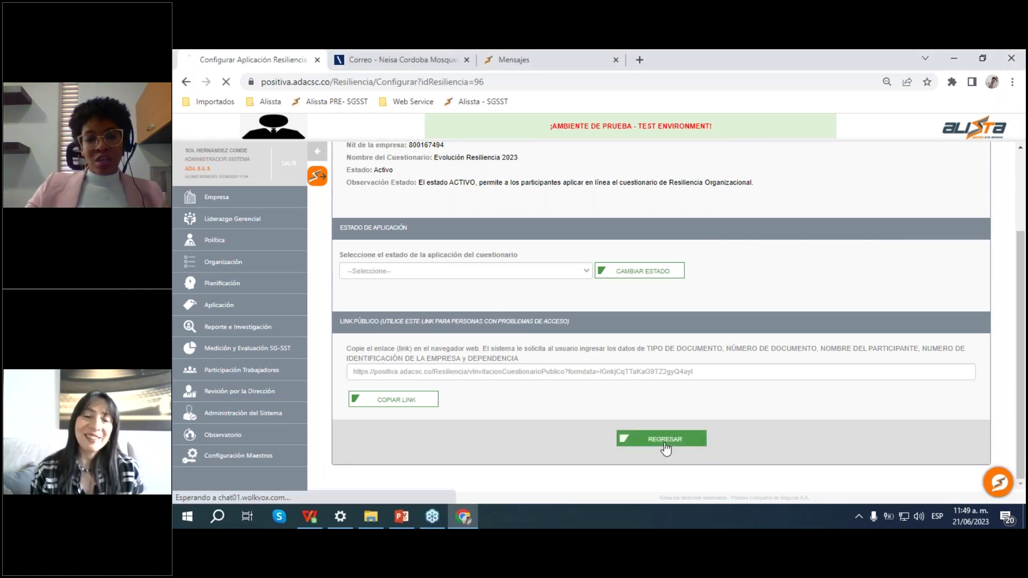
{"action": "scroll", "coordinate": [793, 336], "scroll_direction": "down", "scroll_amount": 5}
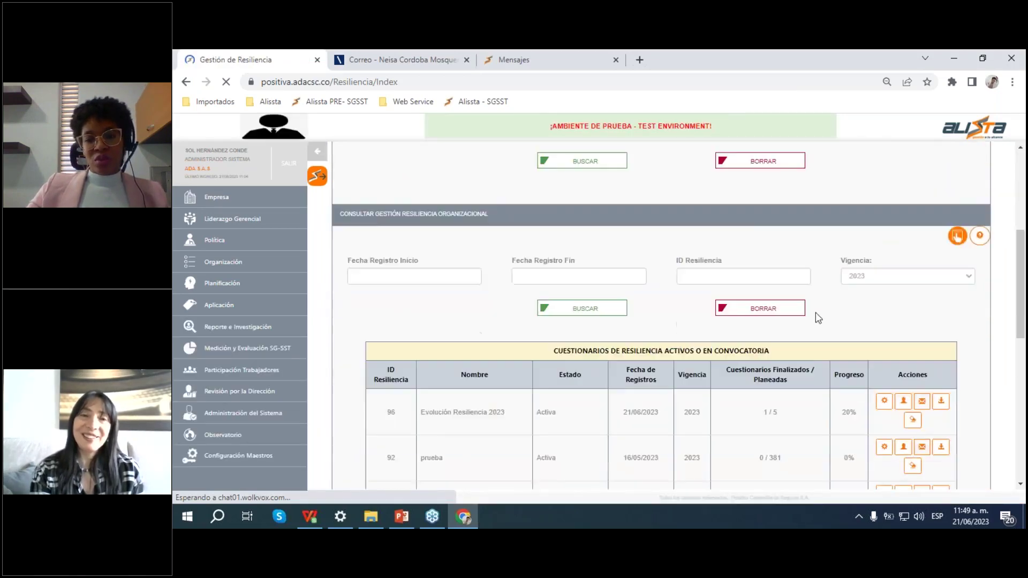
{"action": "scroll", "coordinate": [815, 313], "scroll_direction": "down", "scroll_amount": 3}
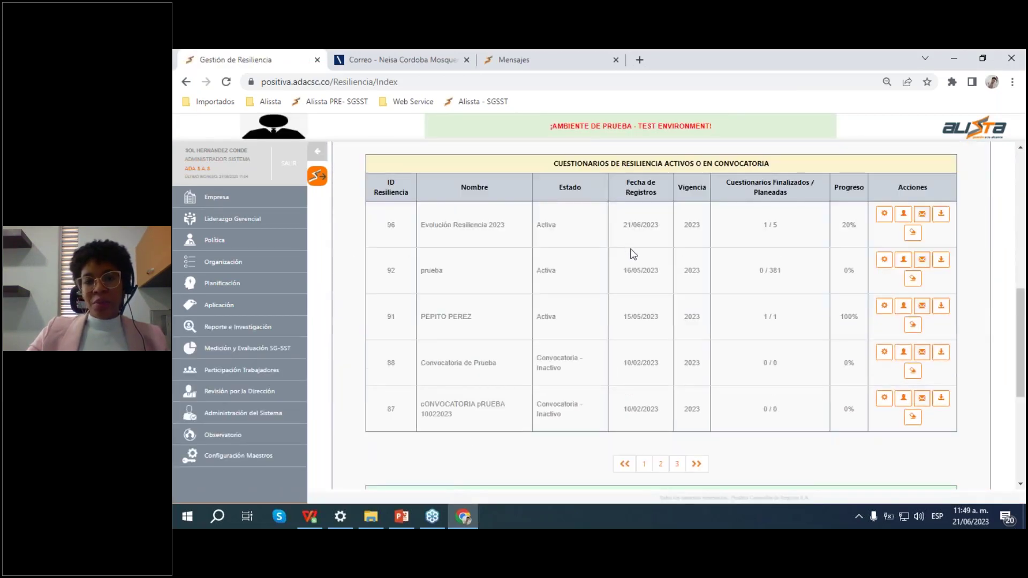
{"action": "scroll", "coordinate": [601, 252], "scroll_direction": "up", "scroll_amount": 1}
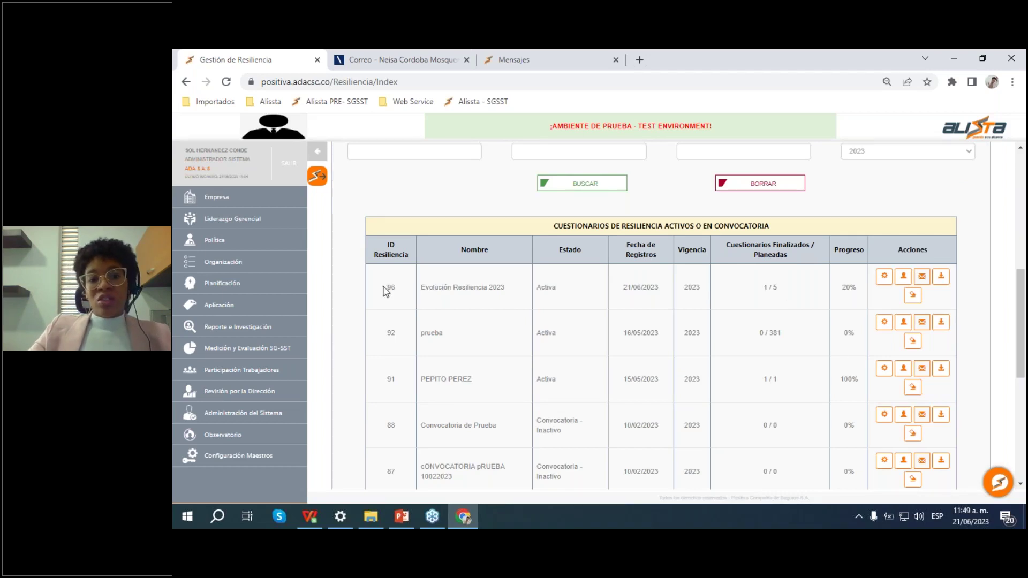
{"action": "left_click_drag", "start_coordinate": [382, 287], "coordinate": [788, 298]}
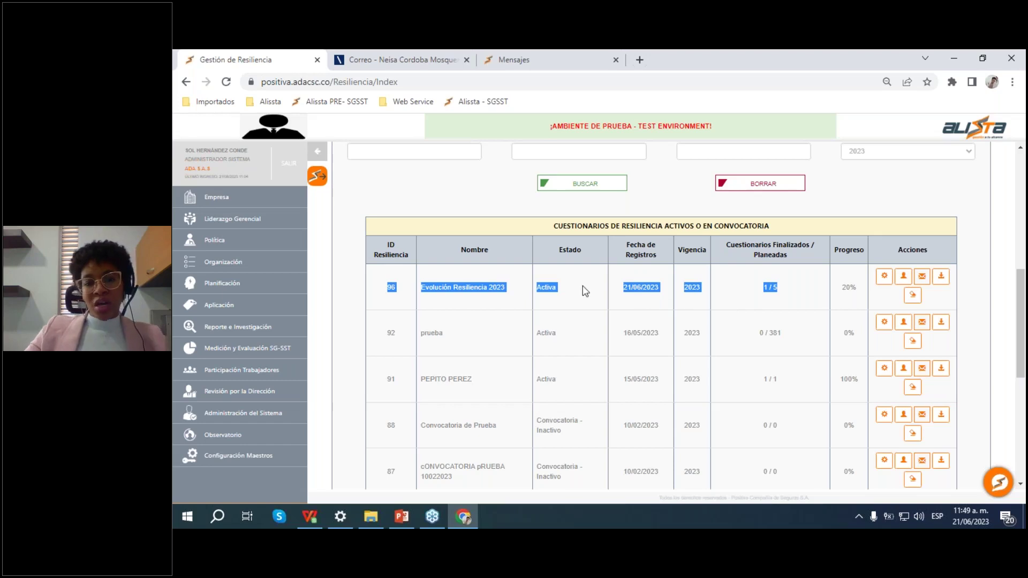
Step: Change questionnaire 96's state to Finalizado, confirm it, and go back to the questionnaire list
{"action": "left_click", "coordinate": [885, 284]}
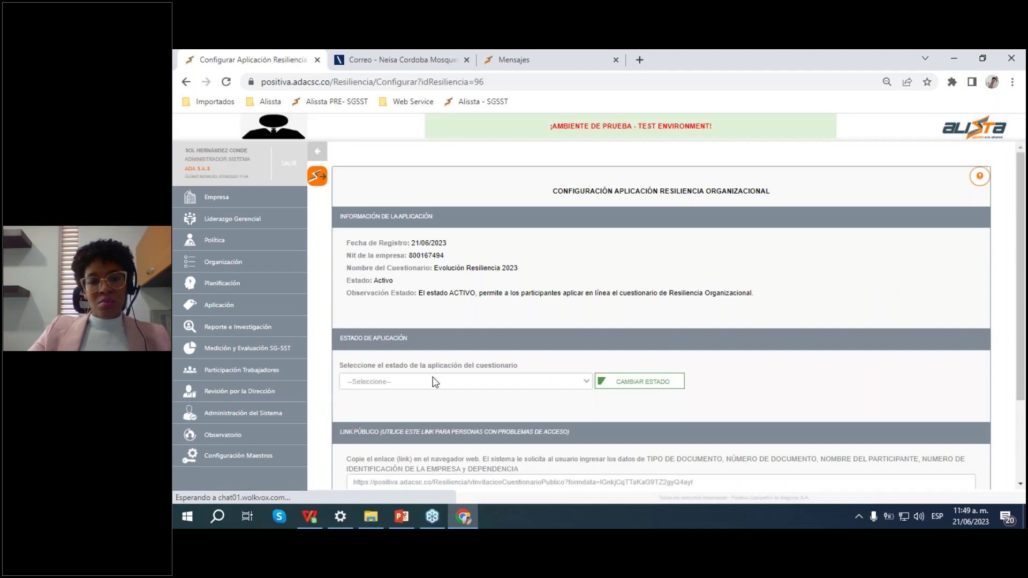
{"action": "left_click", "coordinate": [437, 381]}
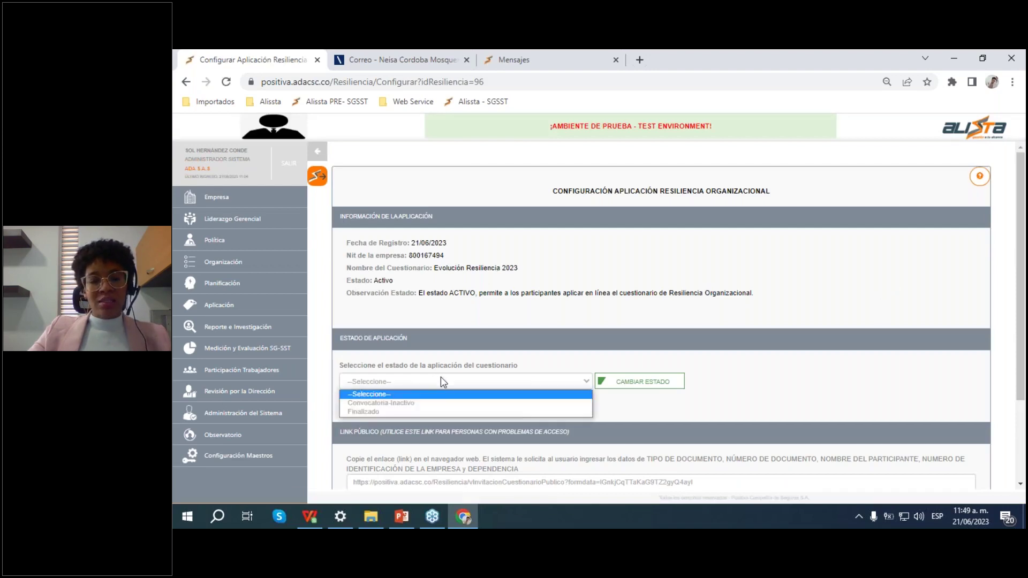
{"action": "left_click", "coordinate": [376, 412]}
{"action": "left_click", "coordinate": [657, 384]}
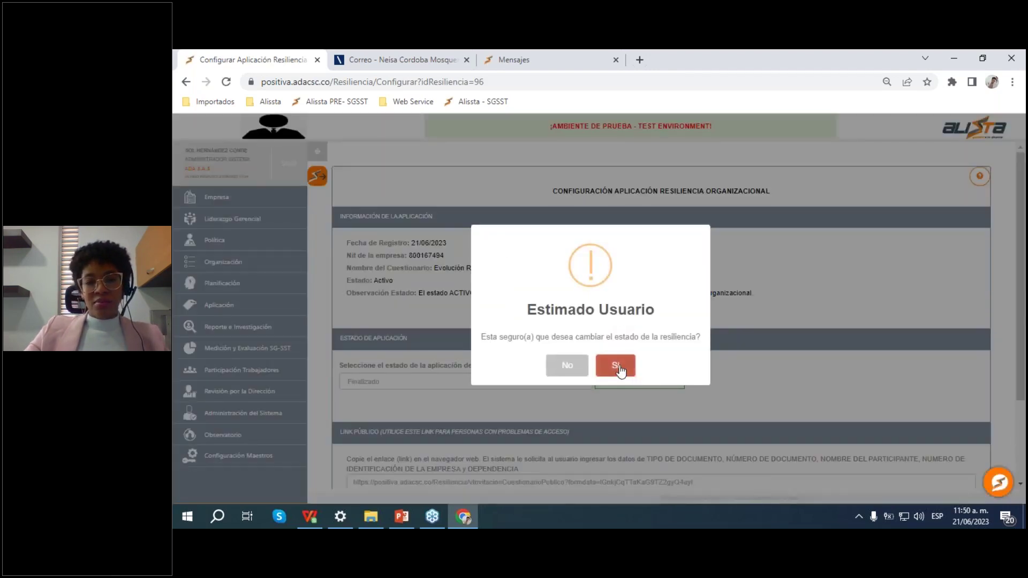
{"action": "left_click", "coordinate": [615, 366]}
{"action": "left_click", "coordinate": [591, 365]}
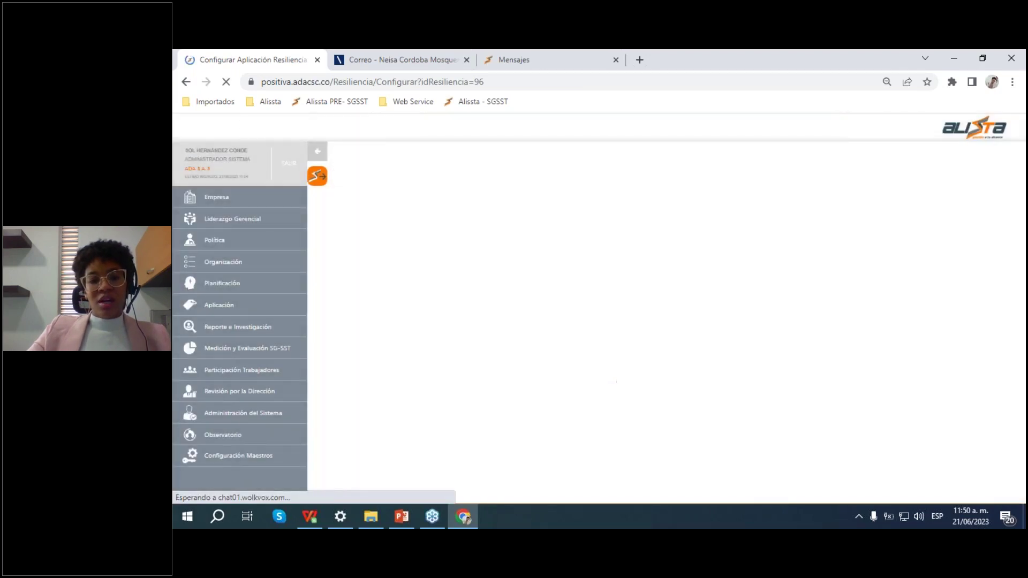
{"action": "scroll", "coordinate": [659, 348], "scroll_direction": "down", "scroll_amount": 2}
{"action": "left_click", "coordinate": [679, 442]}
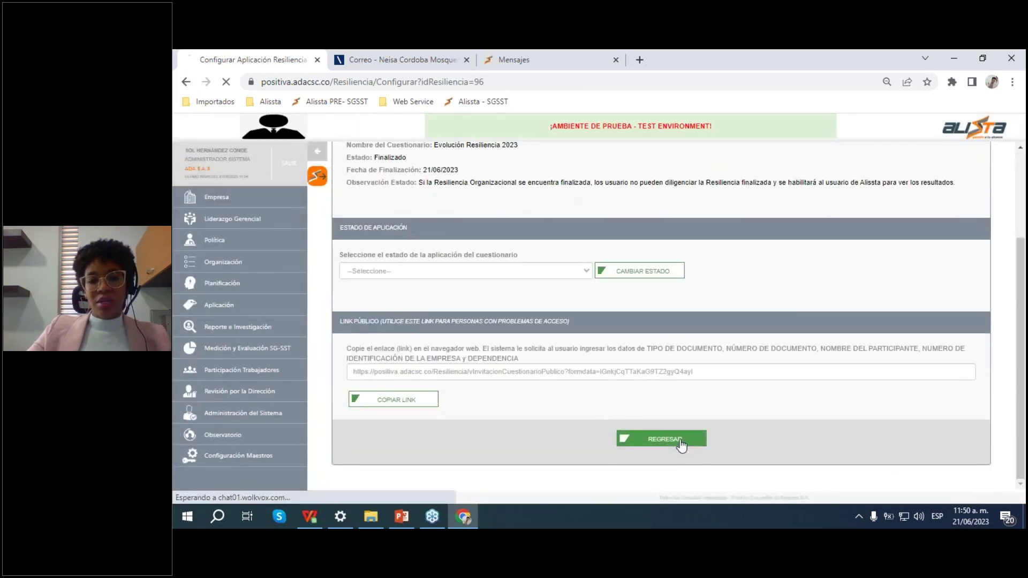
{"action": "scroll", "coordinate": [689, 344], "scroll_direction": "down", "scroll_amount": 3}
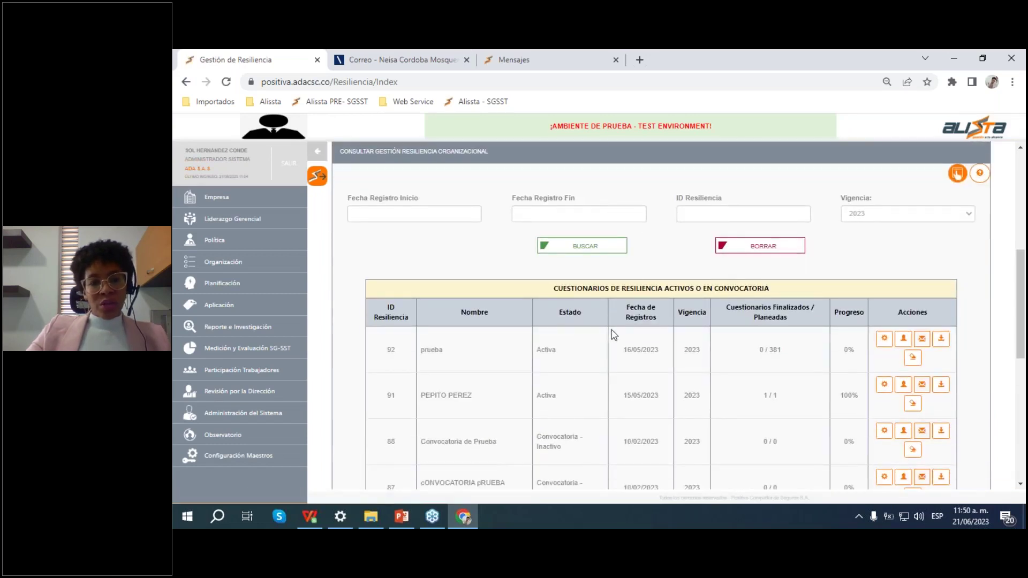
Step: Highlight ID 96, Evolución Resiliencia 2023, in the finished table showing Finalizada at 1/5 (20%)
{"action": "scroll", "coordinate": [621, 330], "scroll_direction": "down", "scroll_amount": 1}
{"action": "scroll", "coordinate": [621, 329], "scroll_direction": "down", "scroll_amount": 6}
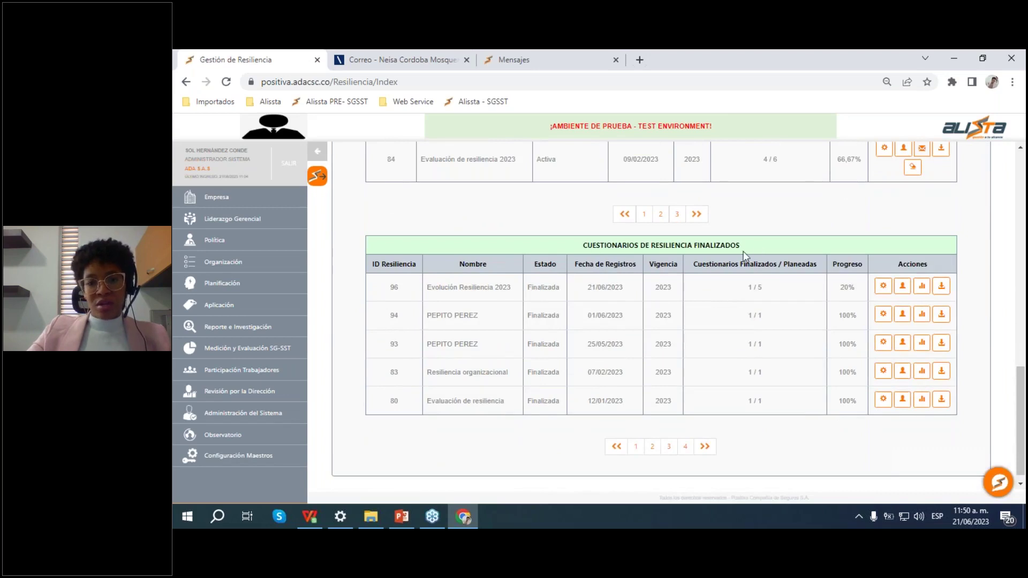
{"action": "left_click_drag", "start_coordinate": [382, 293], "coordinate": [419, 288]}
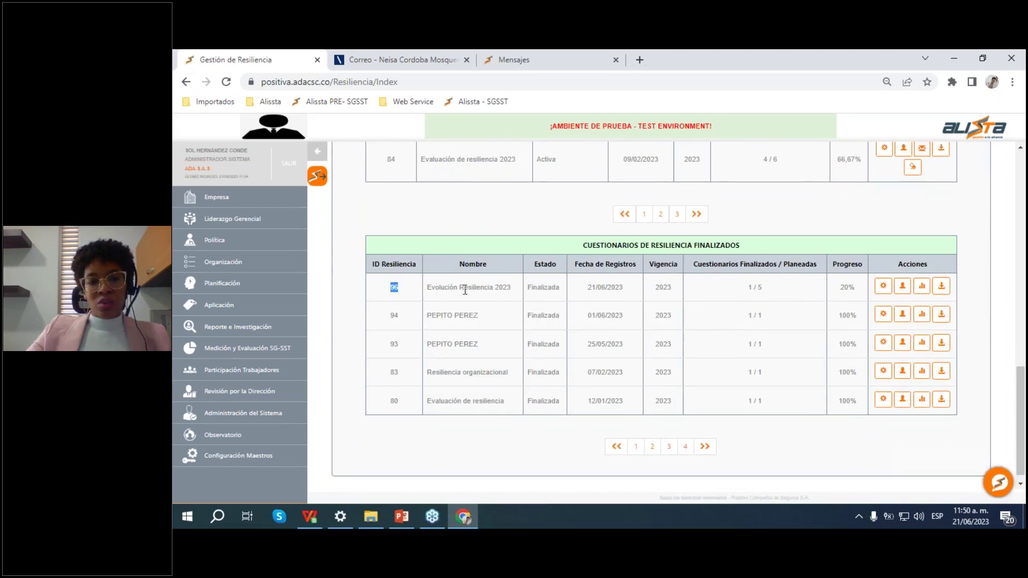
{"action": "left_click", "coordinate": [395, 294]}
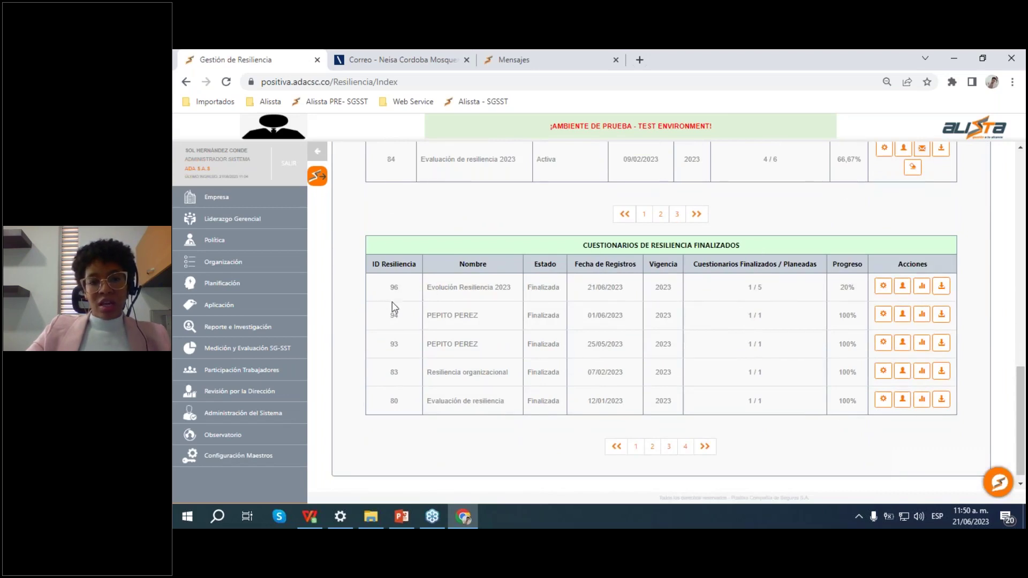
{"action": "left_click_drag", "start_coordinate": [398, 298], "coordinate": [854, 273]}
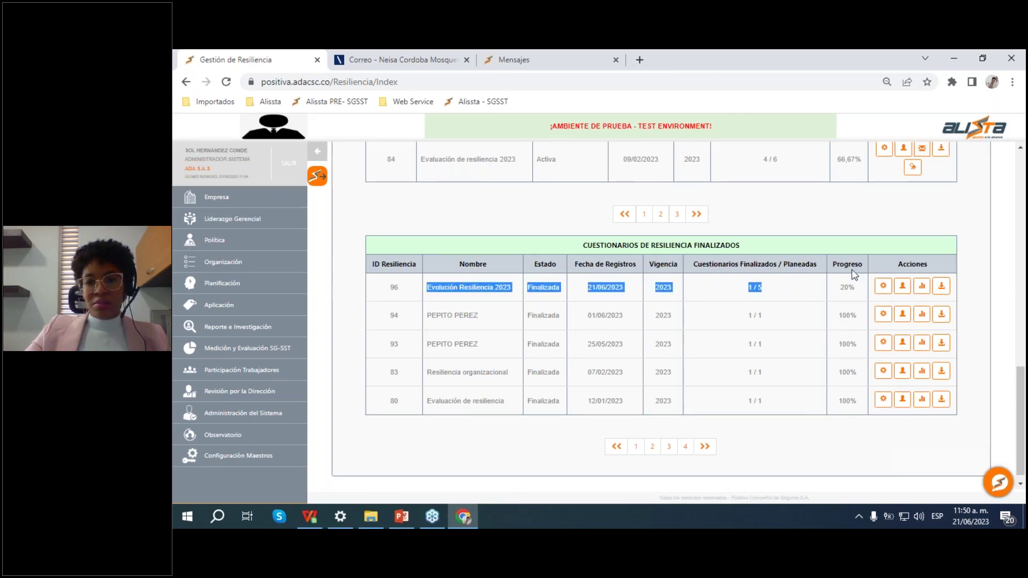
{"action": "left_click", "coordinate": [853, 269]}
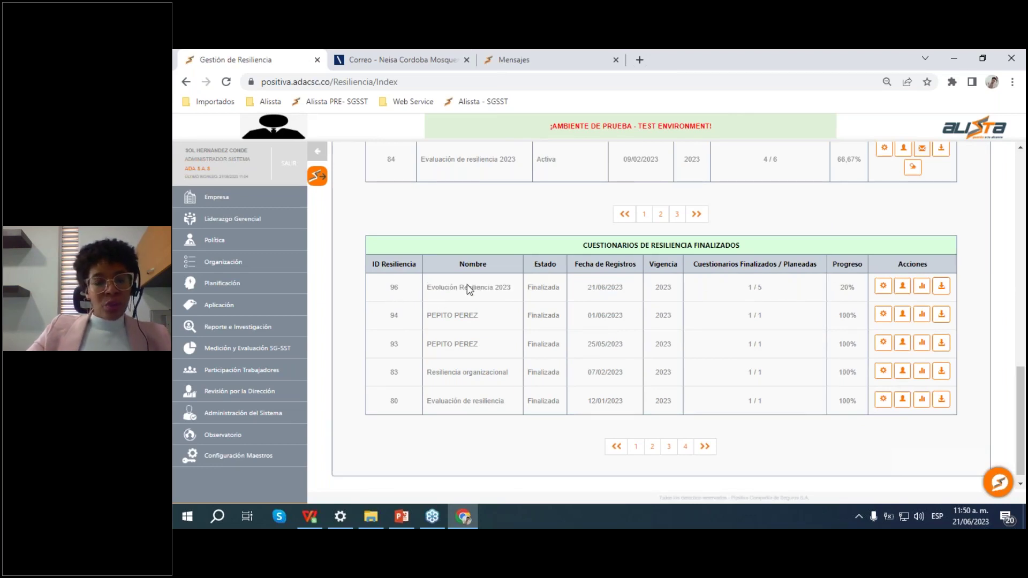
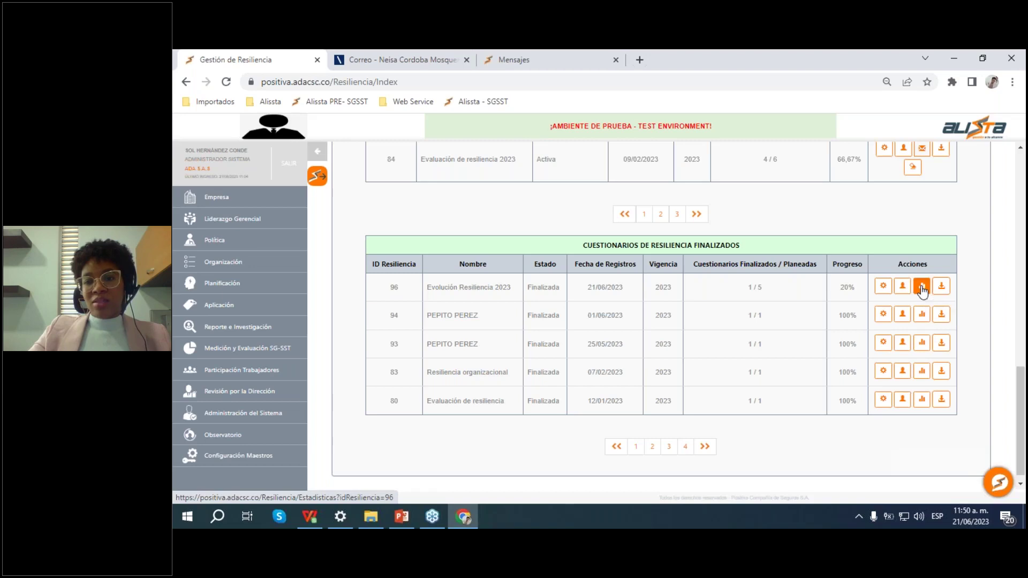
Step: Chart questionnaire 96's Resultados Globales Resiliencia Organizacional as a bar chart
{"action": "left_click", "coordinate": [922, 289]}
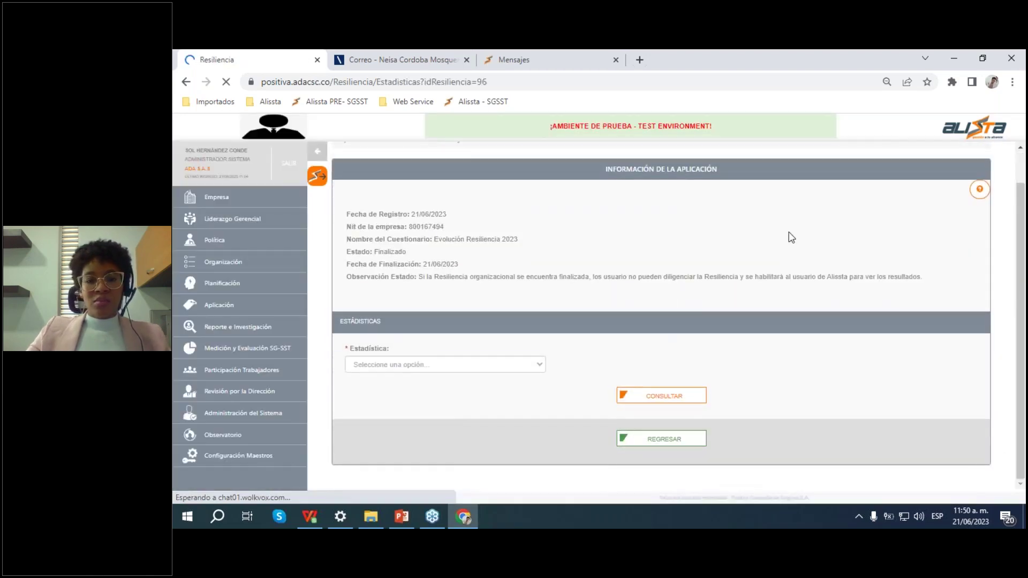
{"action": "left_click", "coordinate": [440, 363]}
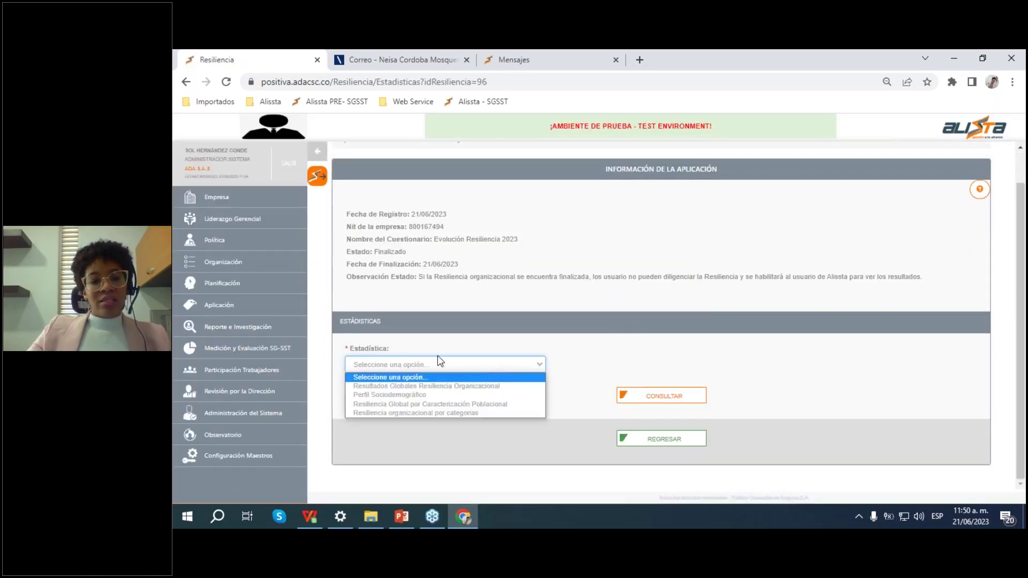
{"action": "left_click", "coordinate": [443, 387]}
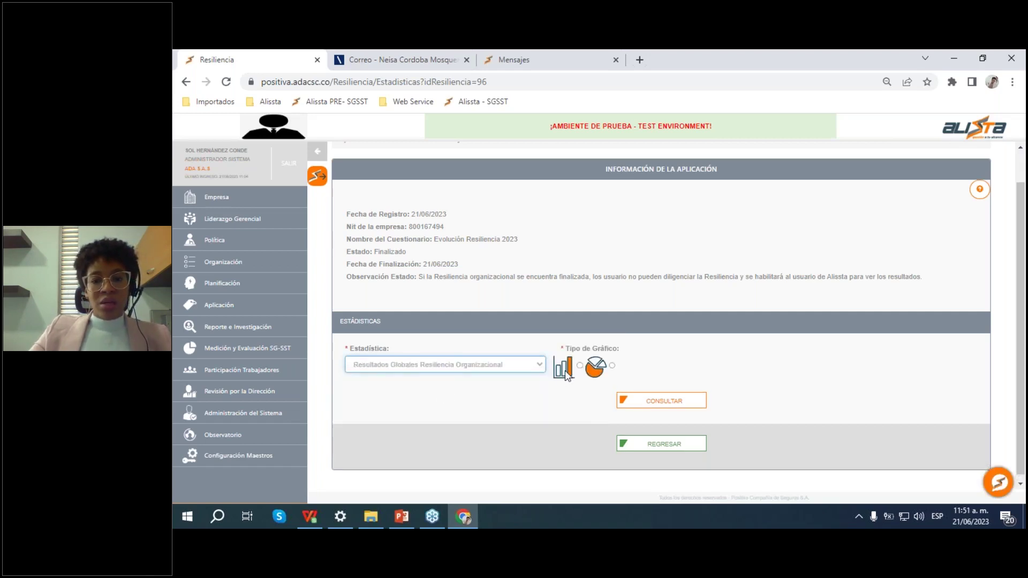
{"action": "left_click", "coordinate": [580, 367]}
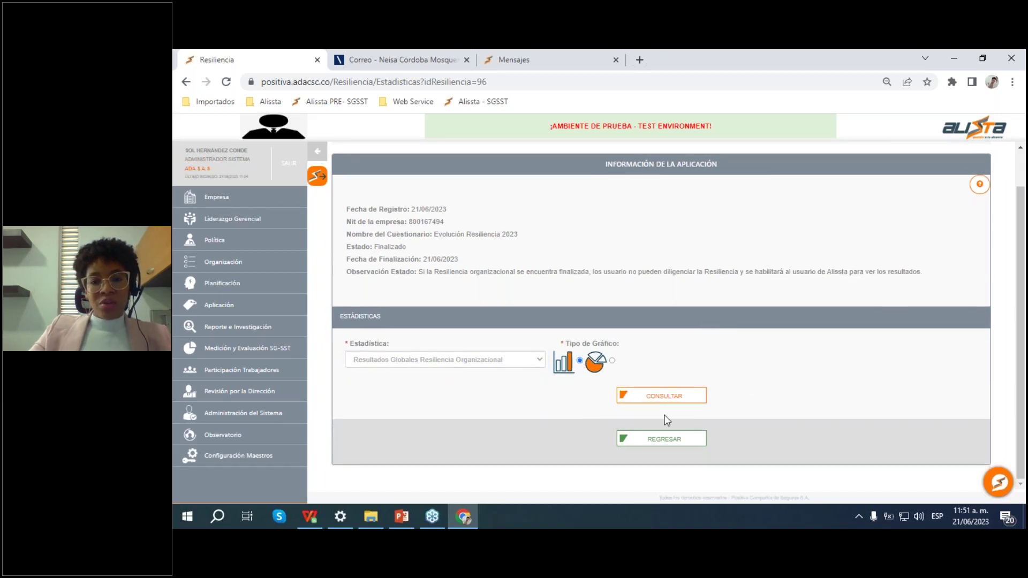
{"action": "left_click", "coordinate": [664, 398]}
Step: Review the chart (1 of 5 responses, Resiliencia Media 100%), then return to the list
{"action": "scroll", "coordinate": [661, 321], "scroll_direction": "down", "scroll_amount": 3}
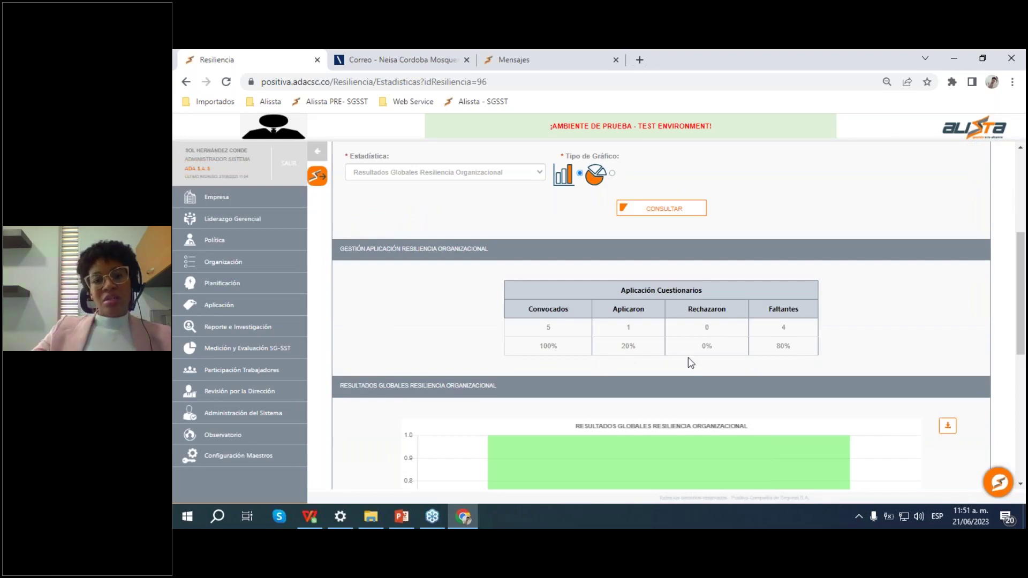
{"action": "scroll", "coordinate": [732, 262], "scroll_direction": "down", "scroll_amount": 2}
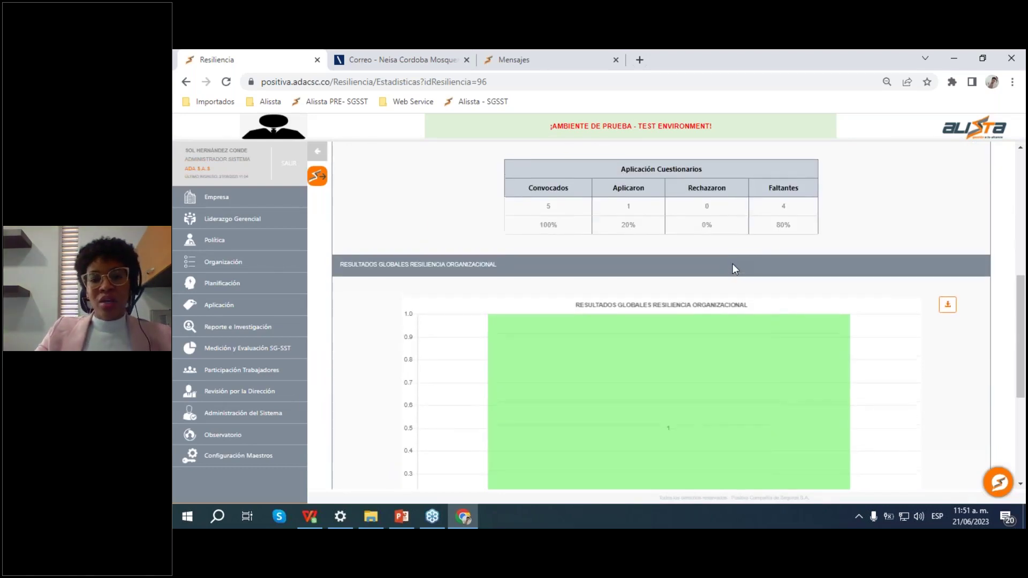
{"action": "scroll", "coordinate": [732, 263], "scroll_direction": "up", "scroll_amount": 2}
{"action": "scroll", "coordinate": [677, 294], "scroll_direction": "down", "scroll_amount": 2}
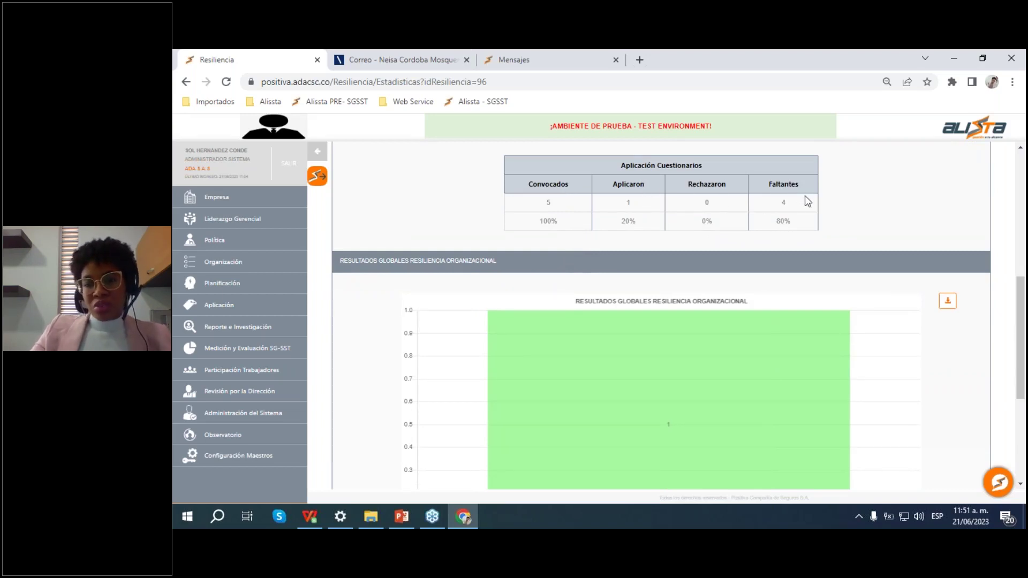
{"action": "scroll", "coordinate": [791, 241], "scroll_direction": "down", "scroll_amount": 1}
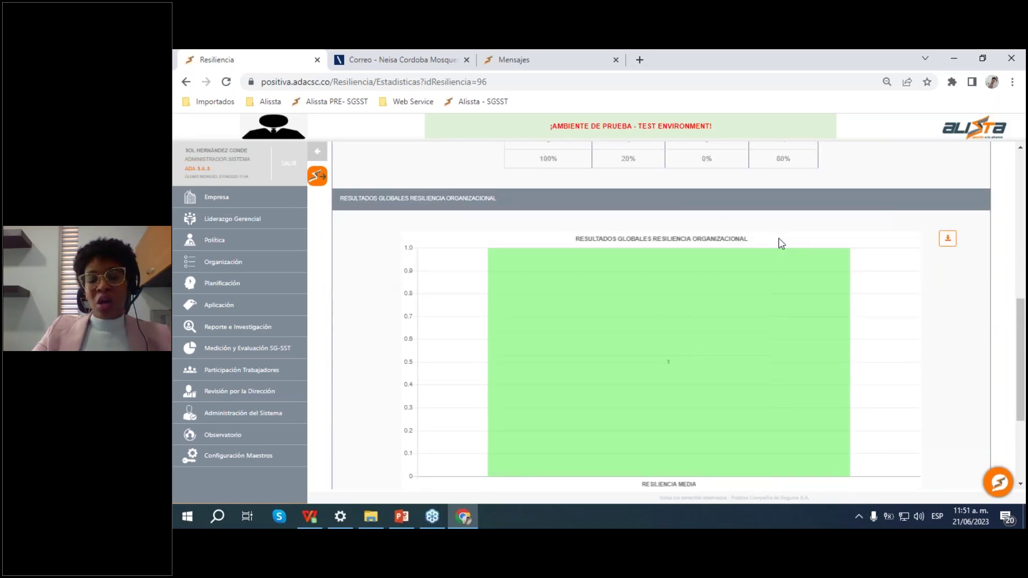
{"action": "mouse_move", "coordinate": [751, 281]}
{"action": "scroll", "coordinate": [750, 282], "scroll_direction": "down", "scroll_amount": 1}
{"action": "scroll", "coordinate": [722, 270], "scroll_direction": "up", "scroll_amount": 1}
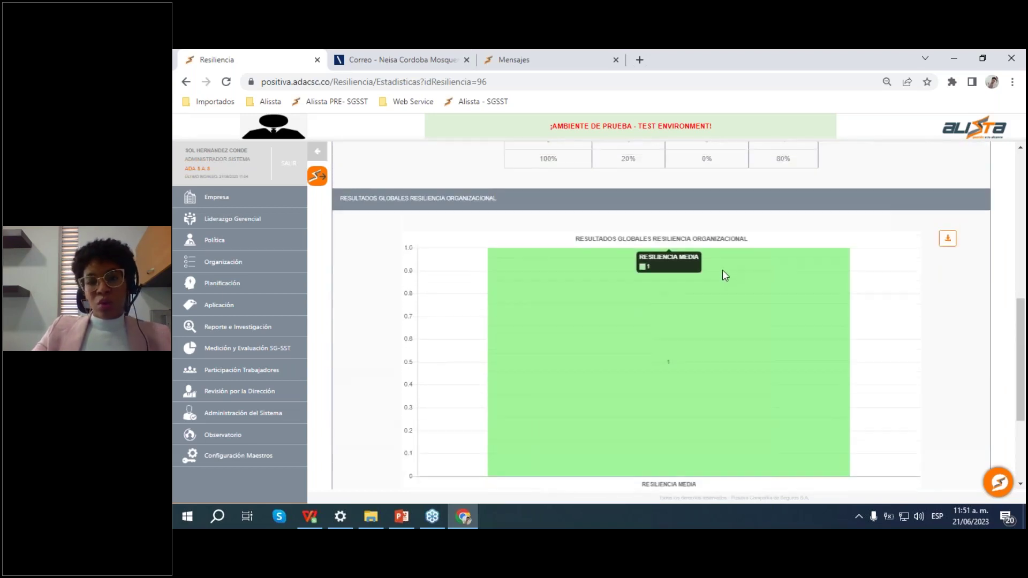
{"action": "scroll", "coordinate": [725, 272], "scroll_direction": "down", "scroll_amount": 3}
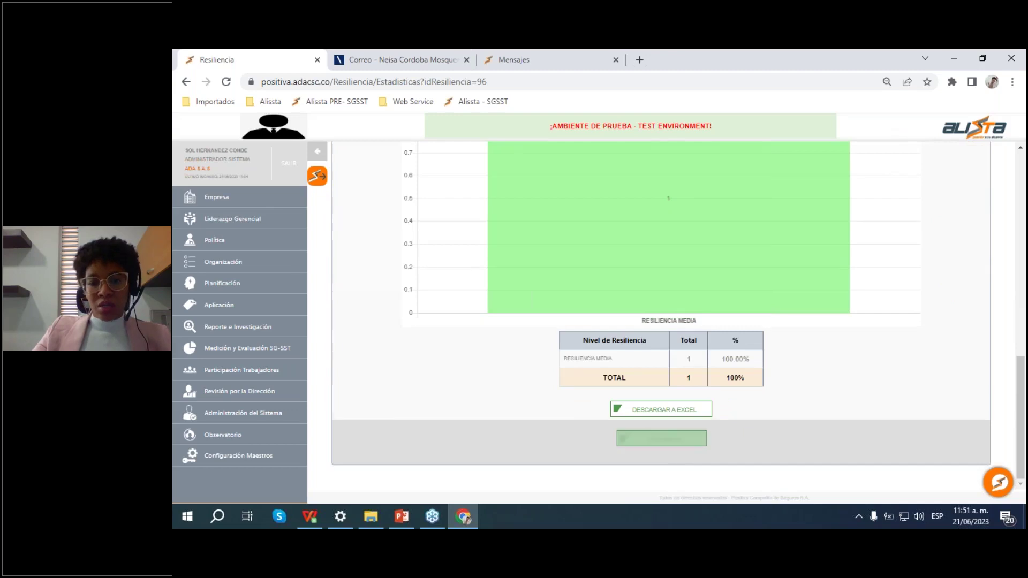
{"action": "left_click", "coordinate": [661, 438]}
Step: Show Evaluación de resiliencia 2023 (questionnaire 84) global results as a bar chart
{"action": "scroll", "coordinate": [773, 335], "scroll_direction": "down", "scroll_amount": 3}
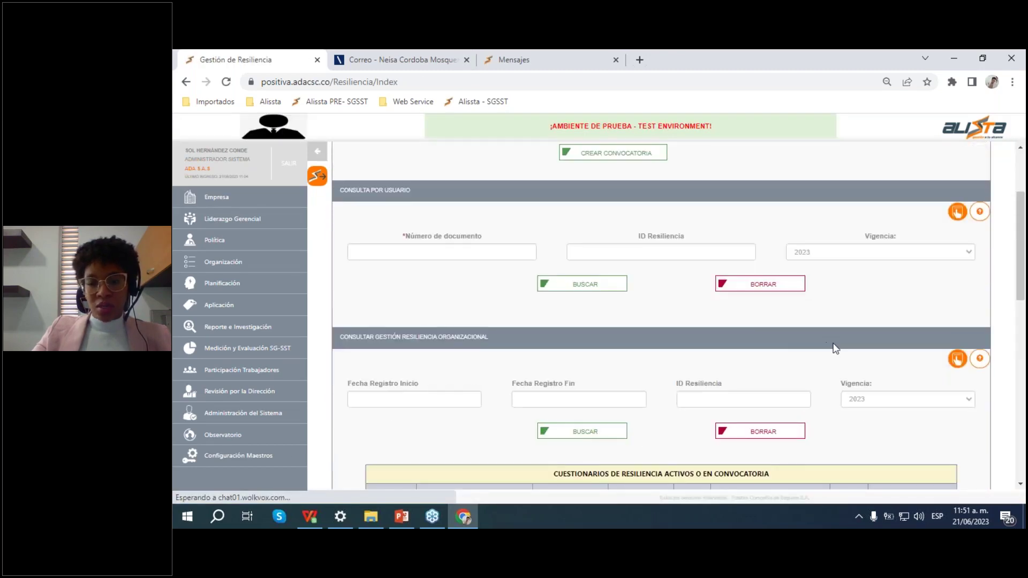
{"action": "scroll", "coordinate": [827, 346], "scroll_direction": "down", "scroll_amount": 6}
{"action": "scroll", "coordinate": [818, 345], "scroll_direction": "up", "scroll_amount": 1}
{"action": "scroll", "coordinate": [819, 347], "scroll_direction": "down", "scroll_amount": 3}
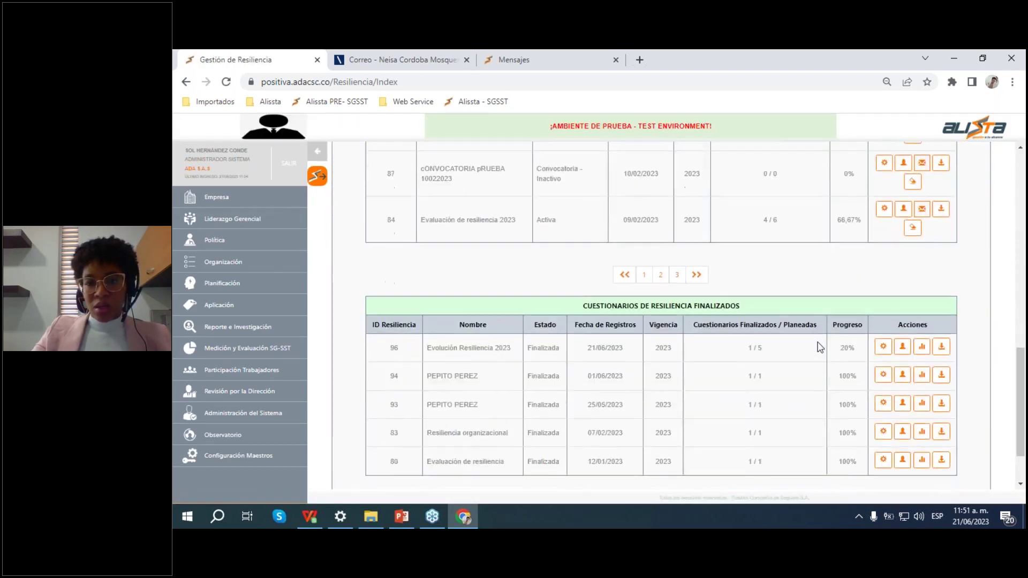
{"action": "scroll", "coordinate": [818, 347], "scroll_direction": "down", "scroll_amount": 1}
{"action": "scroll", "coordinate": [820, 347], "scroll_direction": "up", "scroll_amount": 3}
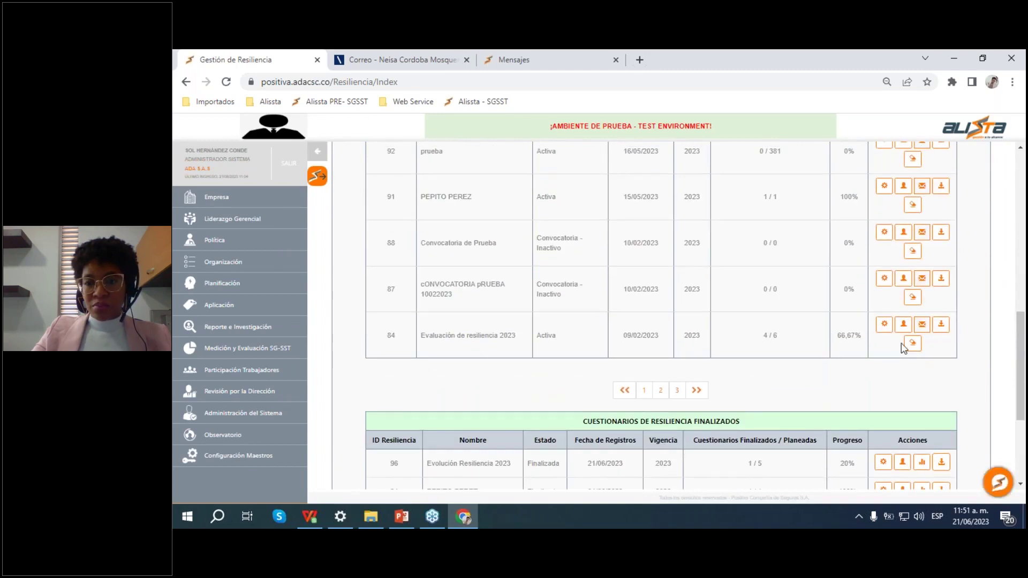
{"action": "left_click", "coordinate": [883, 325]}
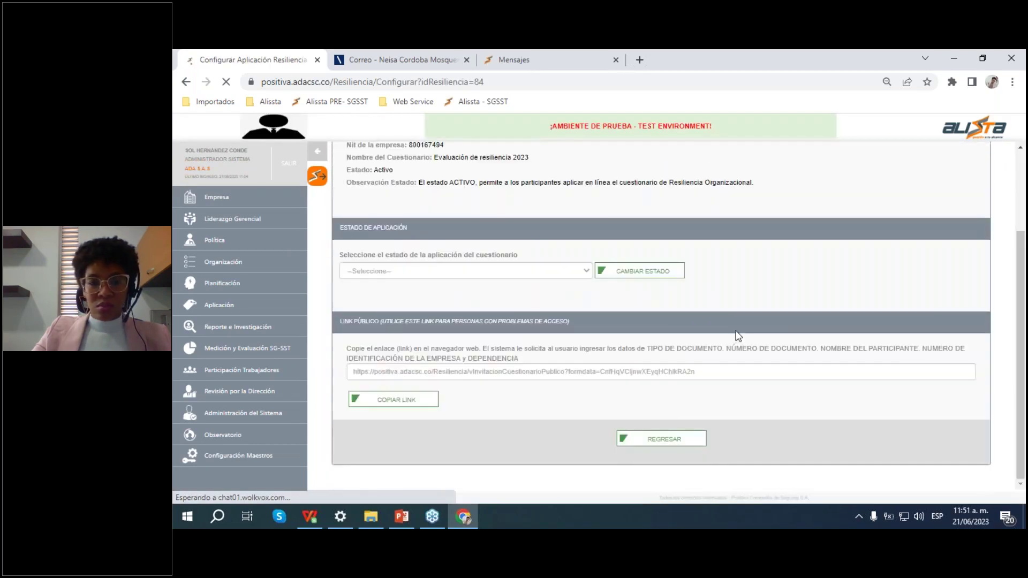
{"action": "left_click", "coordinate": [463, 405]}
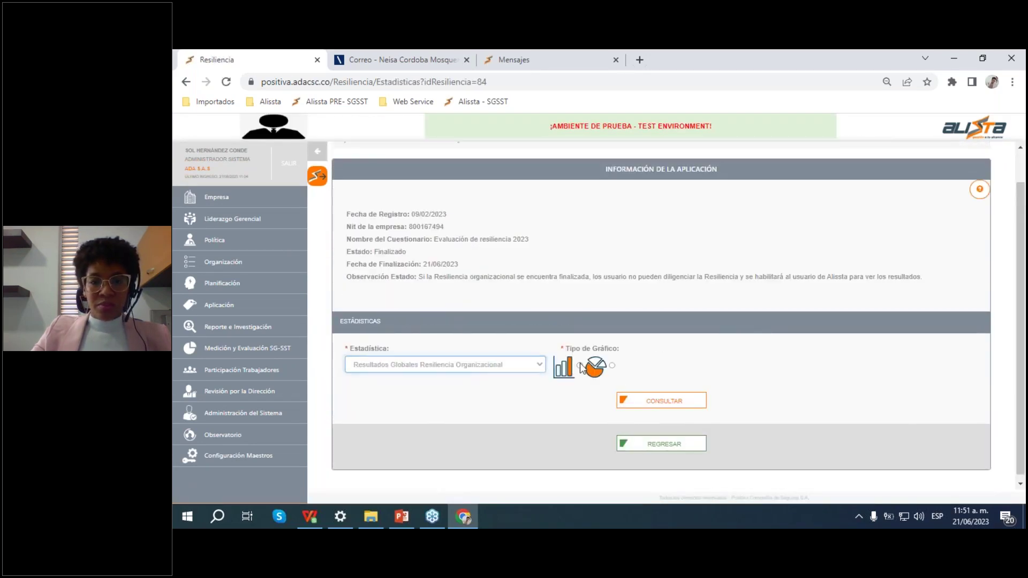
{"action": "left_click", "coordinate": [579, 365]}
{"action": "left_click", "coordinate": [679, 402]}
Step: Review the Resiliencia Media-Alta results and download the chart as an image
{"action": "scroll", "coordinate": [718, 332], "scroll_direction": "down", "scroll_amount": 5}
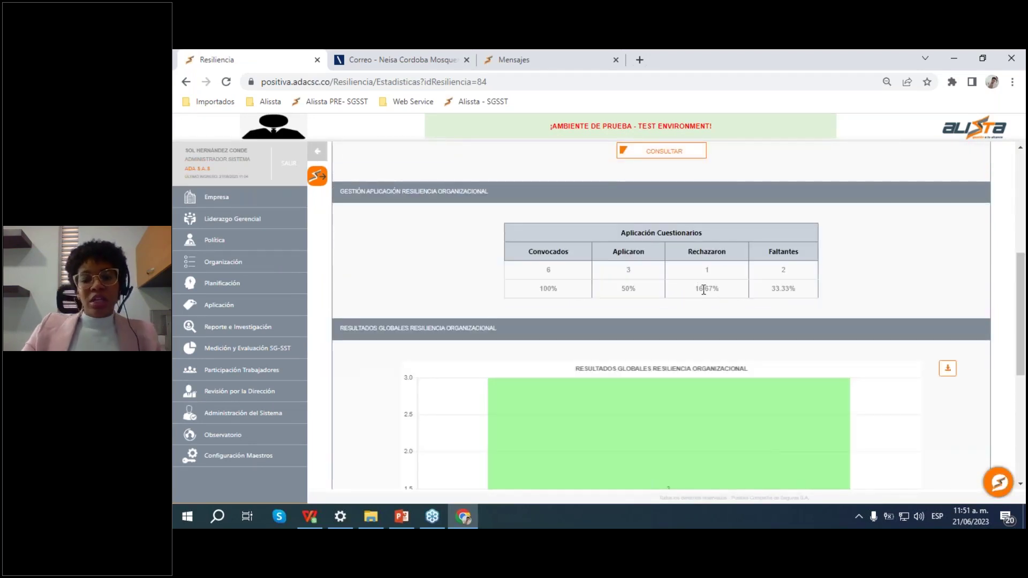
{"action": "scroll", "coordinate": [741, 339], "scroll_direction": "down", "scroll_amount": 2}
{"action": "scroll", "coordinate": [739, 345], "scroll_direction": "up", "scroll_amount": 1}
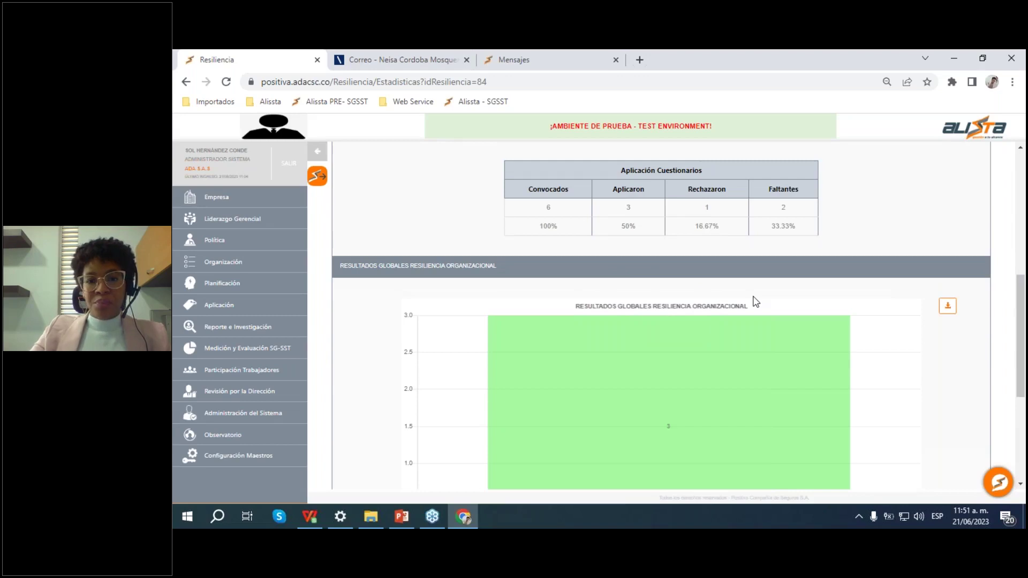
{"action": "scroll", "coordinate": [755, 300], "scroll_direction": "down", "scroll_amount": 3}
{"action": "scroll", "coordinate": [744, 301], "scroll_direction": "down", "scroll_amount": 2}
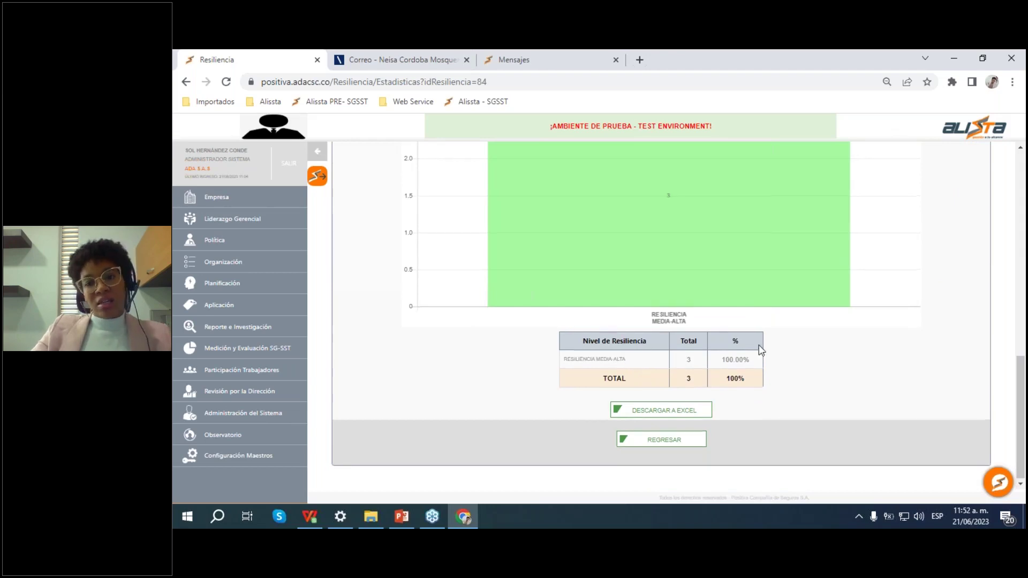
{"action": "scroll", "coordinate": [760, 344], "scroll_direction": "up", "scroll_amount": 2}
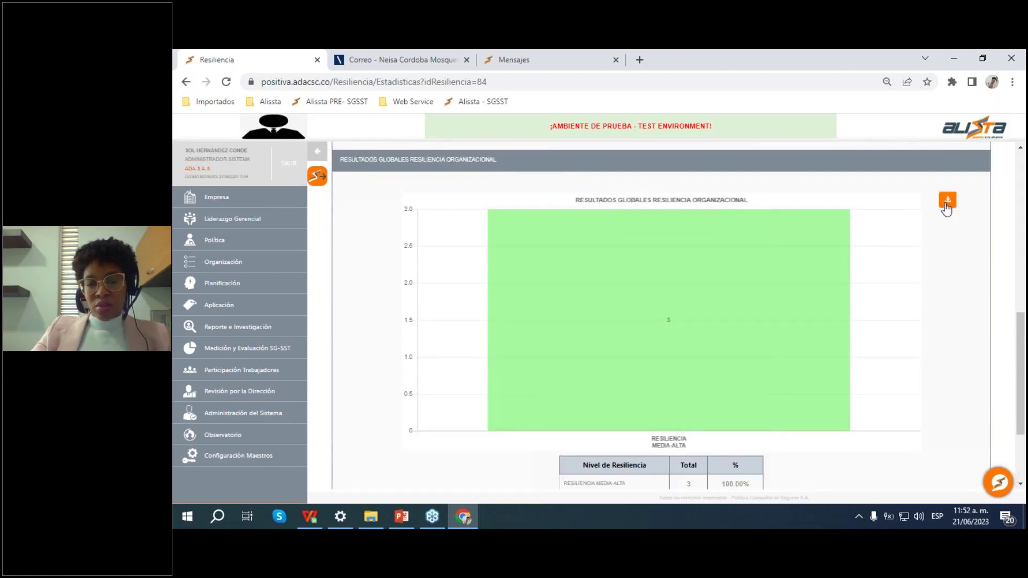
{"action": "scroll", "coordinate": [756, 300], "scroll_direction": "down", "scroll_amount": 2}
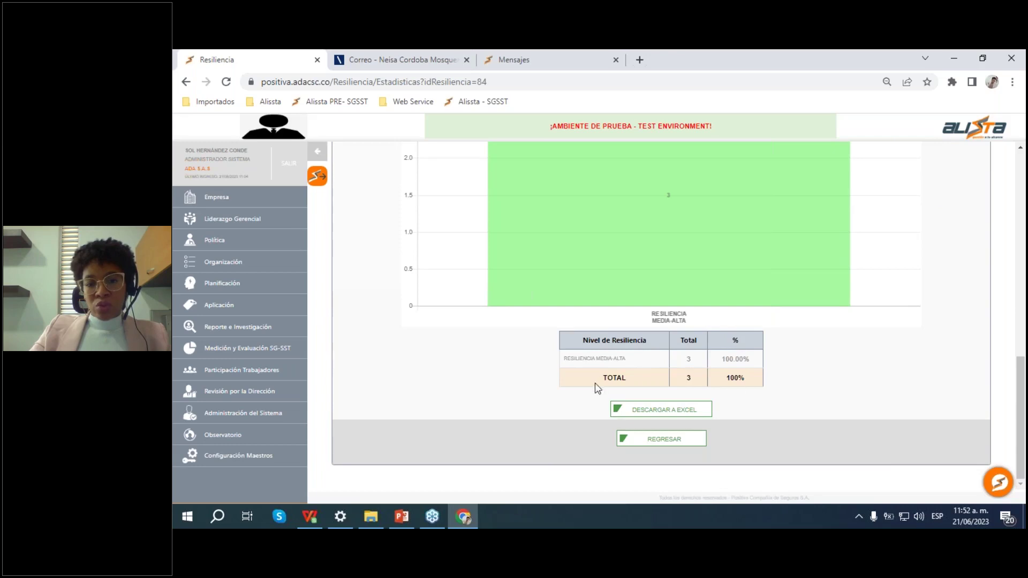
{"action": "scroll", "coordinate": [780, 358], "scroll_direction": "up", "scroll_amount": 3}
{"action": "right_click", "coordinate": [764, 315]}
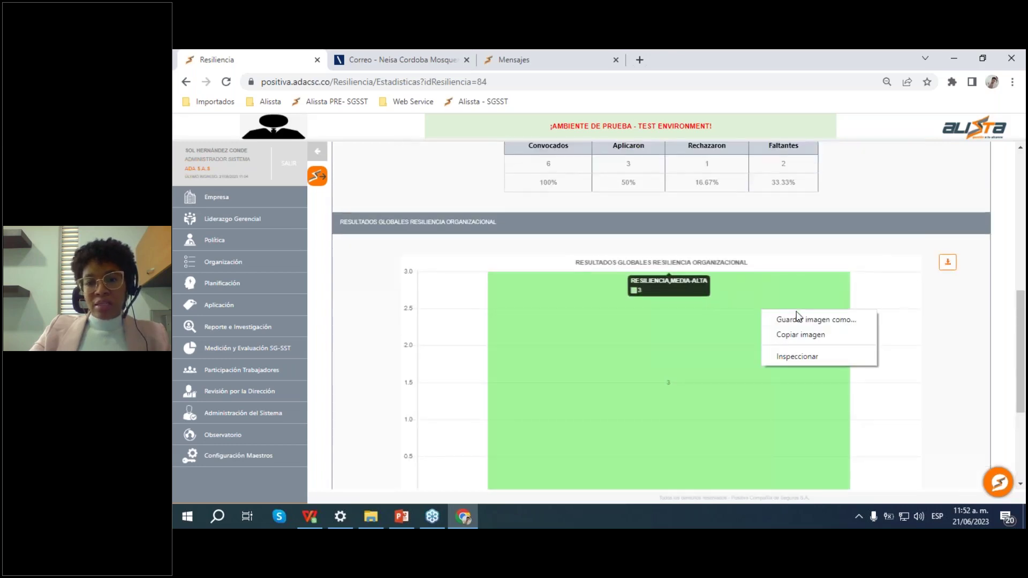
{"action": "left_click", "coordinate": [947, 263]}
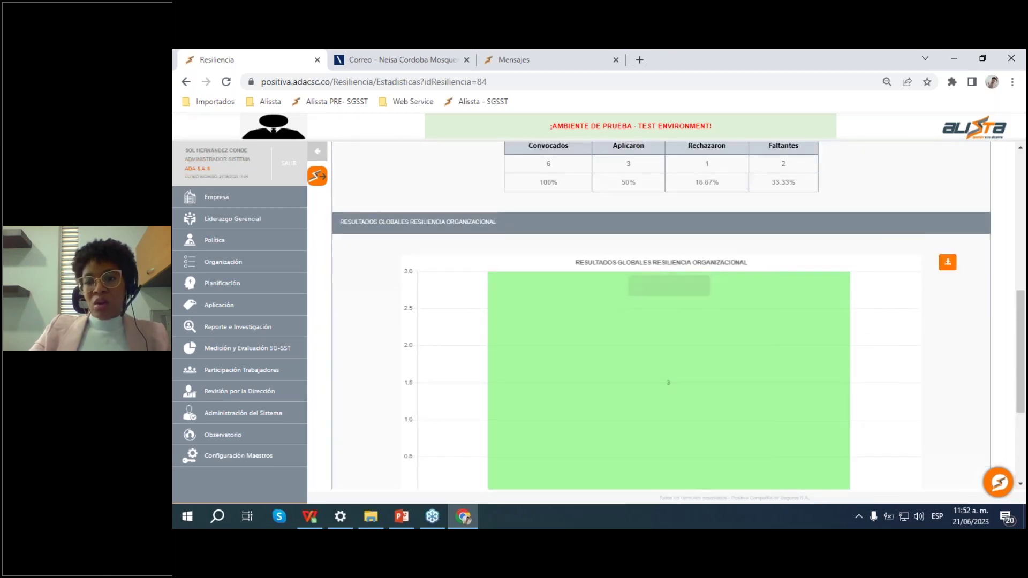
Step: View Resultados Globales R.O (4).png in Photos, then minimize it
{"action": "left_click", "coordinate": [248, 487]}
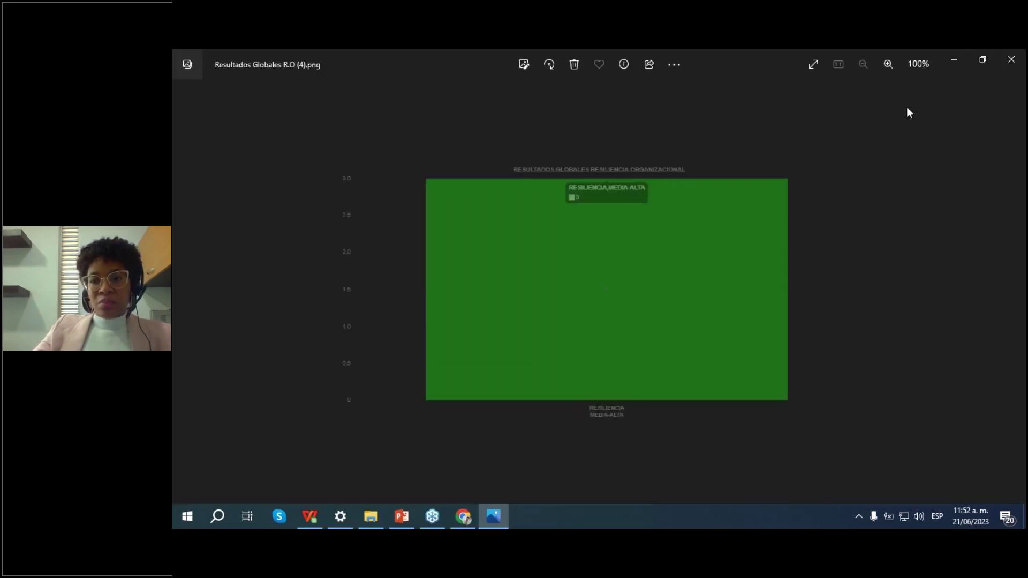
{"action": "left_click", "coordinate": [954, 60]}
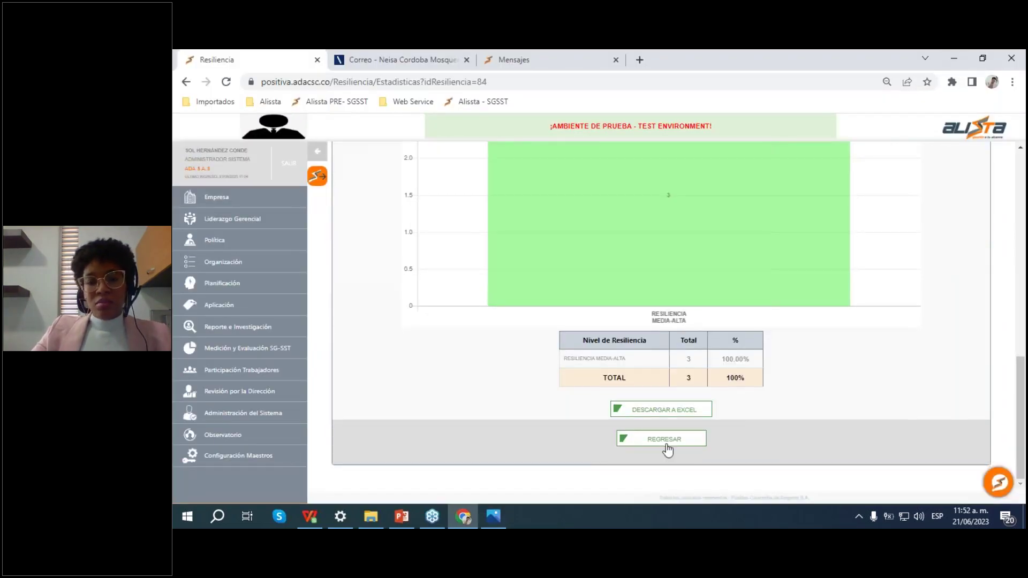
Step: Query the Perfil Sociodemográfico statistic by Grupo Etario
{"action": "scroll", "coordinate": [765, 332], "scroll_direction": "up", "scroll_amount": 10}
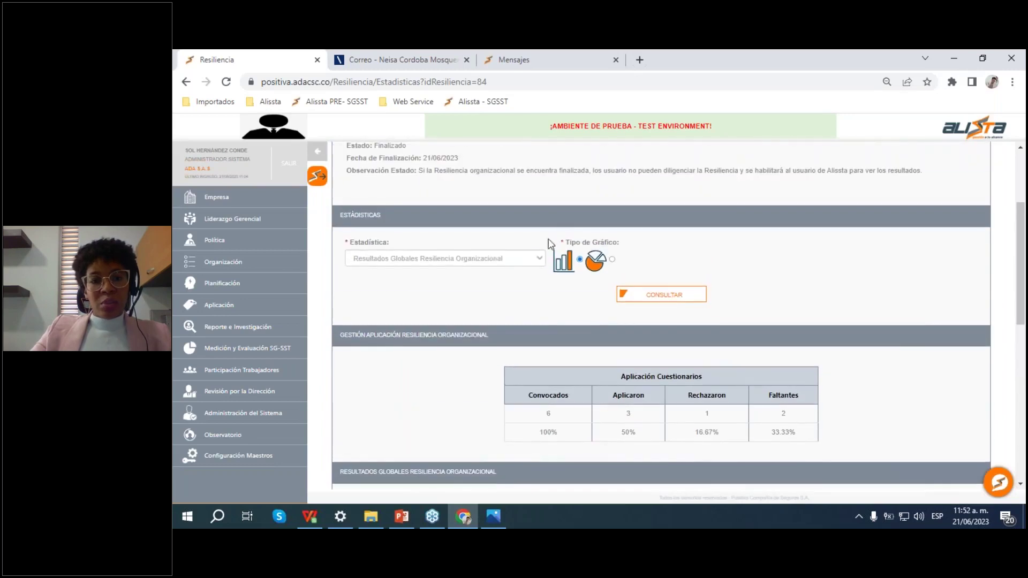
{"action": "left_click", "coordinate": [515, 259]}
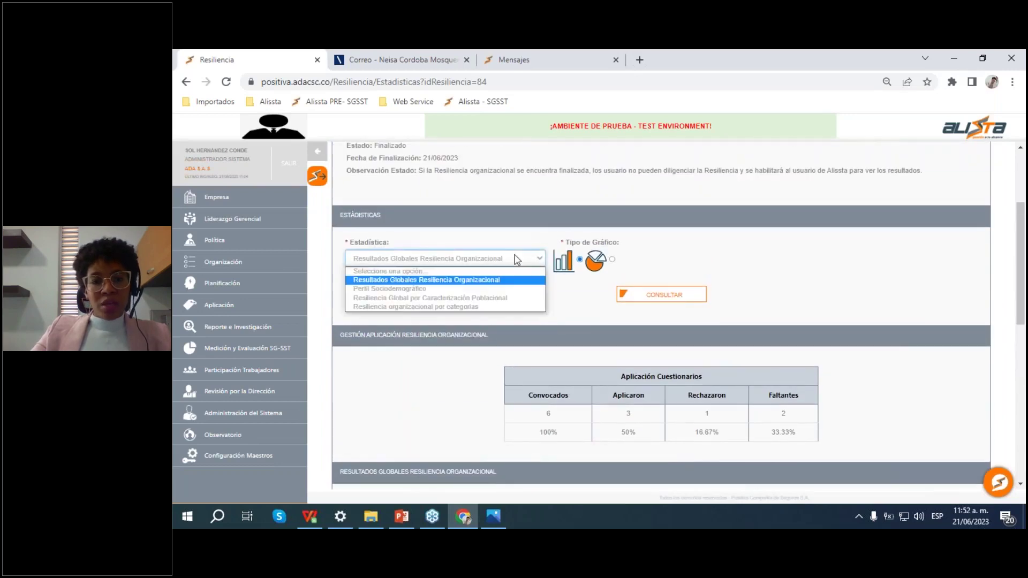
{"action": "left_click", "coordinate": [438, 289]}
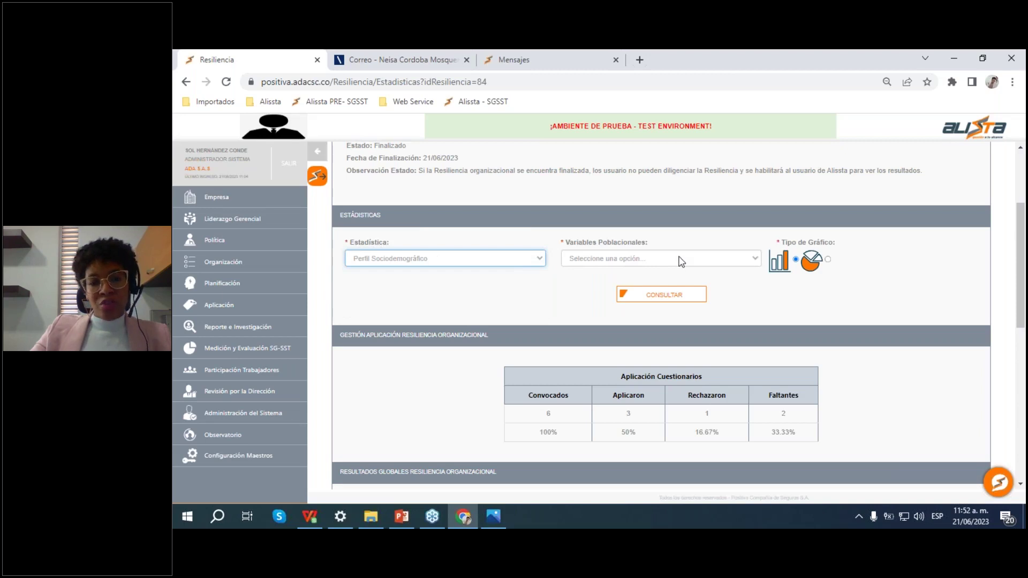
{"action": "left_click", "coordinate": [653, 259]}
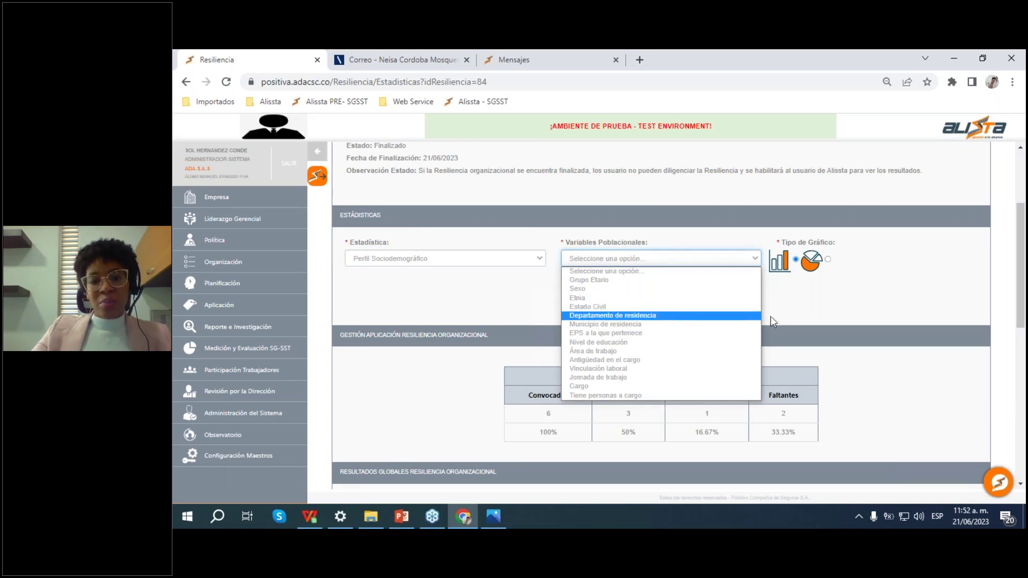
{"action": "left_click", "coordinate": [804, 316]}
{"action": "left_click", "coordinate": [627, 256]}
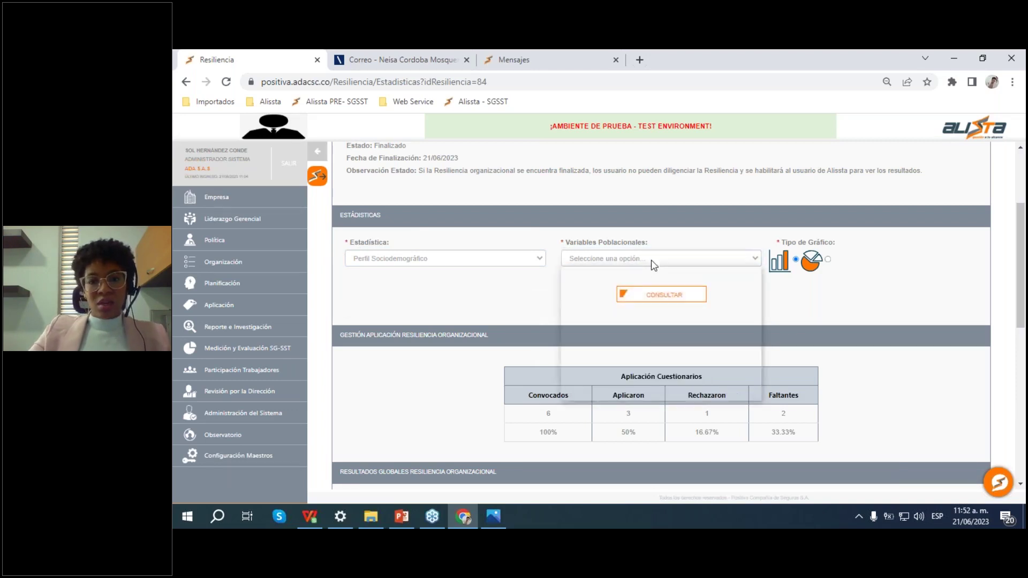
{"action": "left_click", "coordinate": [632, 280]}
{"action": "left_click", "coordinate": [688, 295]}
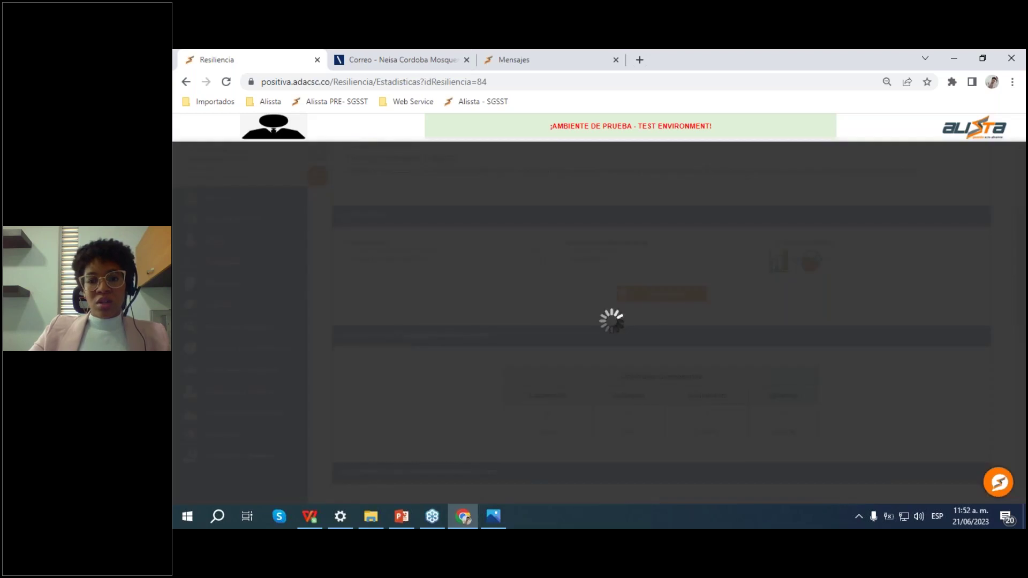
Step: Display the age-group results as a pie chart
{"action": "scroll", "coordinate": [686, 296], "scroll_direction": "down", "scroll_amount": 2}
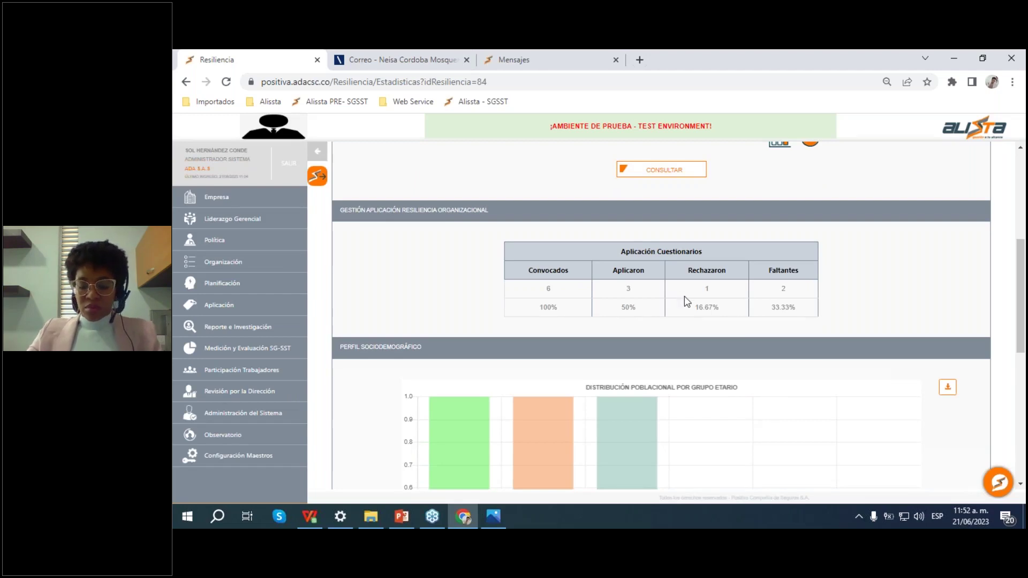
{"action": "scroll", "coordinate": [728, 328], "scroll_direction": "down", "scroll_amount": 3}
{"action": "scroll", "coordinate": [707, 282], "scroll_direction": "up", "scroll_amount": 5}
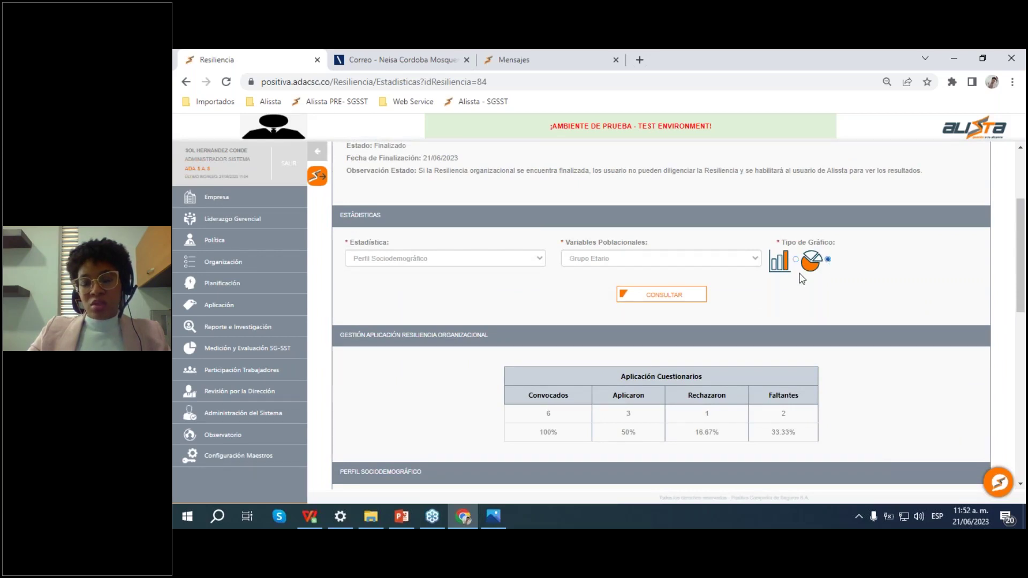
{"action": "left_click", "coordinate": [684, 294]}
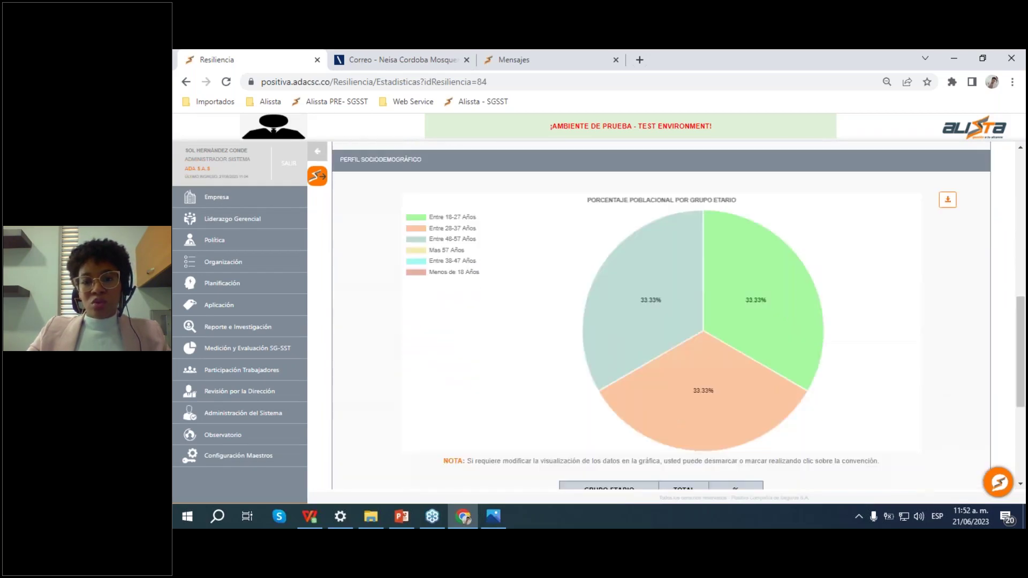
Step: Hide the Entre 18-27, Entre 28-37 and Menos de 18 Años groups from the pie
{"action": "scroll", "coordinate": [737, 290], "scroll_direction": "up", "scroll_amount": 4}
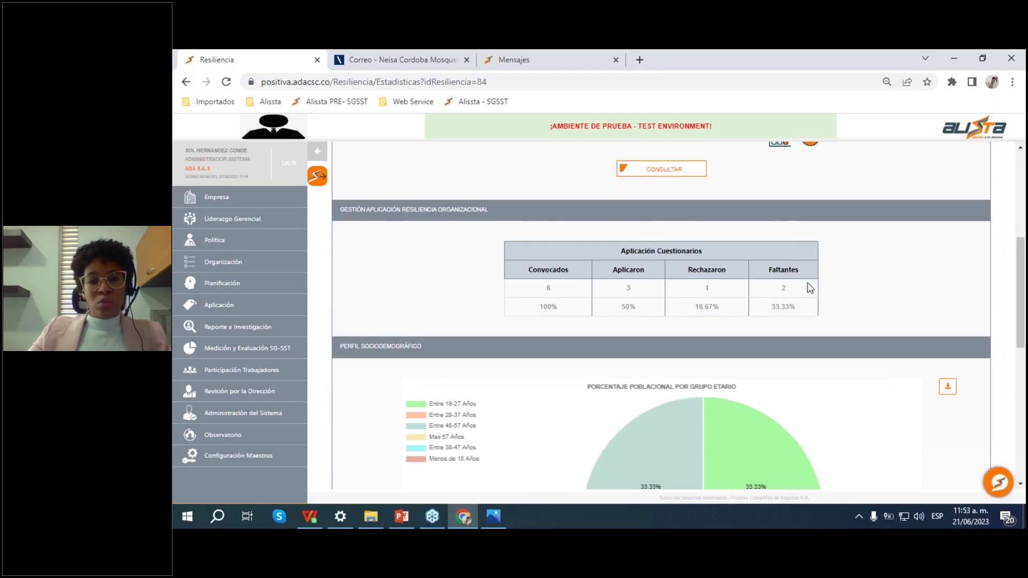
{"action": "scroll", "coordinate": [650, 301], "scroll_direction": "down", "scroll_amount": 4}
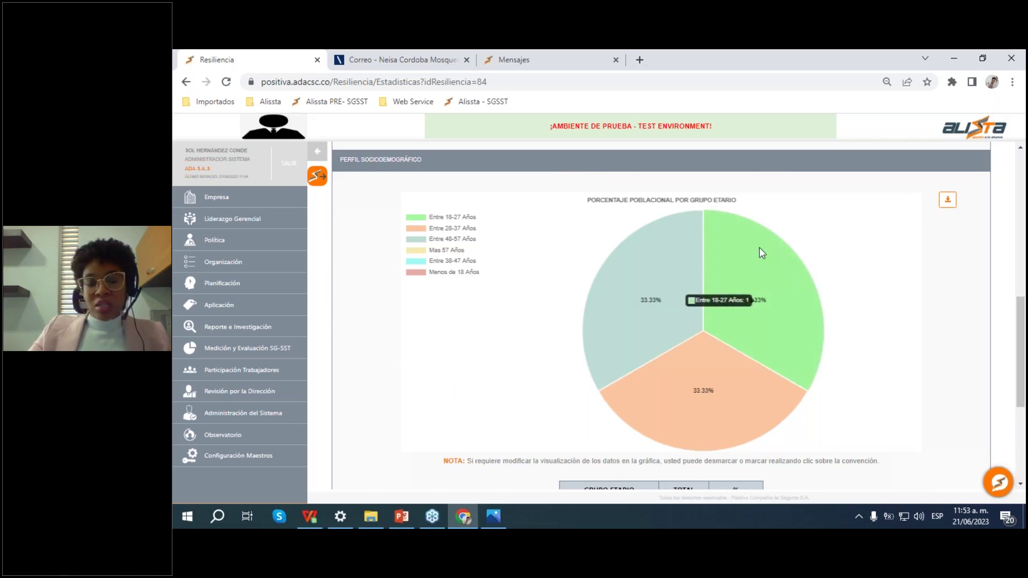
{"action": "left_click", "coordinate": [416, 217]}
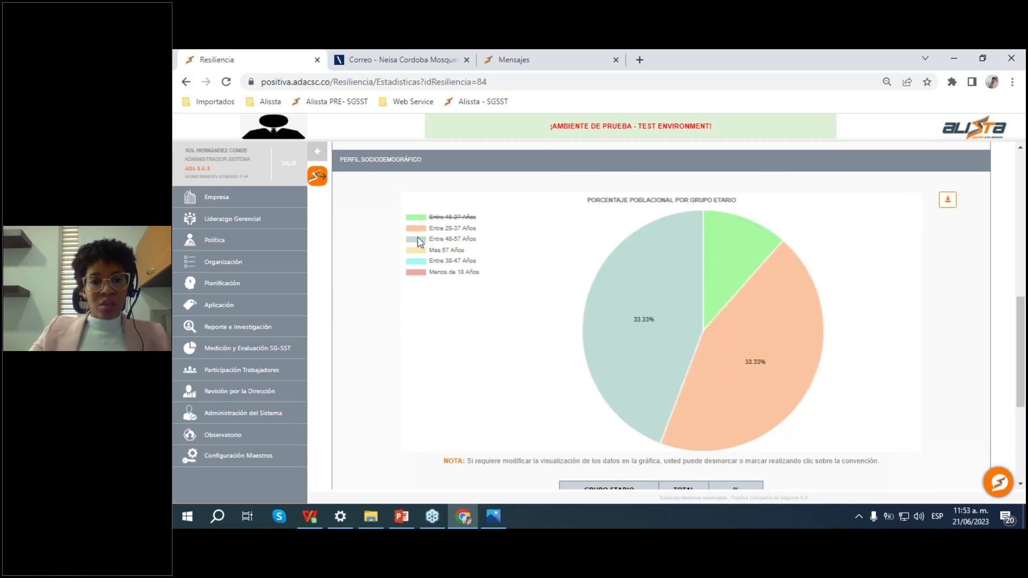
{"action": "left_click", "coordinate": [417, 229]}
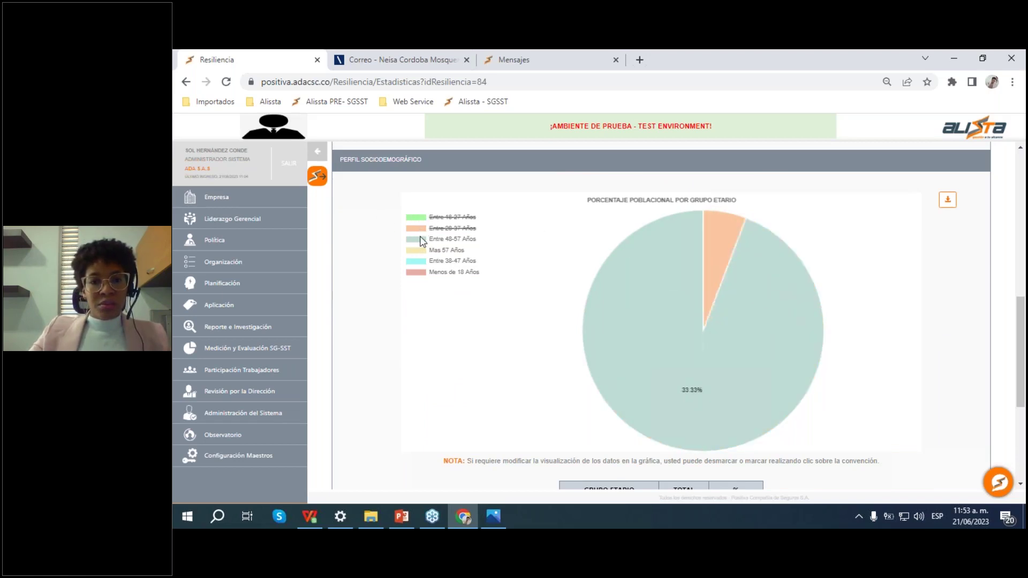
{"action": "left_click", "coordinate": [418, 274]}
{"action": "scroll", "coordinate": [650, 245], "scroll_direction": "down", "scroll_amount": 4}
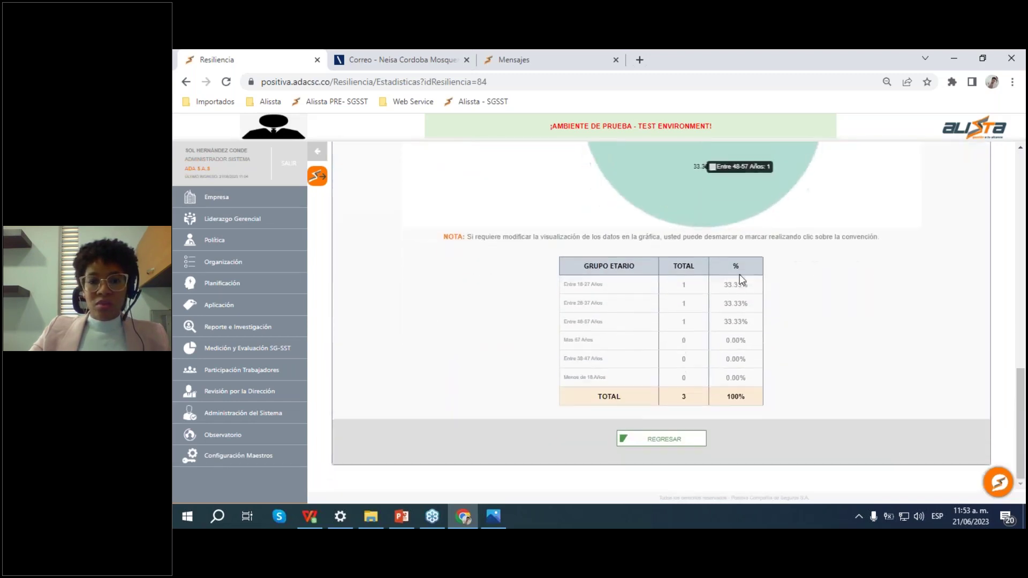
{"action": "scroll", "coordinate": [701, 209], "scroll_direction": "up", "scroll_amount": 2}
{"action": "scroll", "coordinate": [846, 255], "scroll_direction": "down", "scroll_amount": 2}
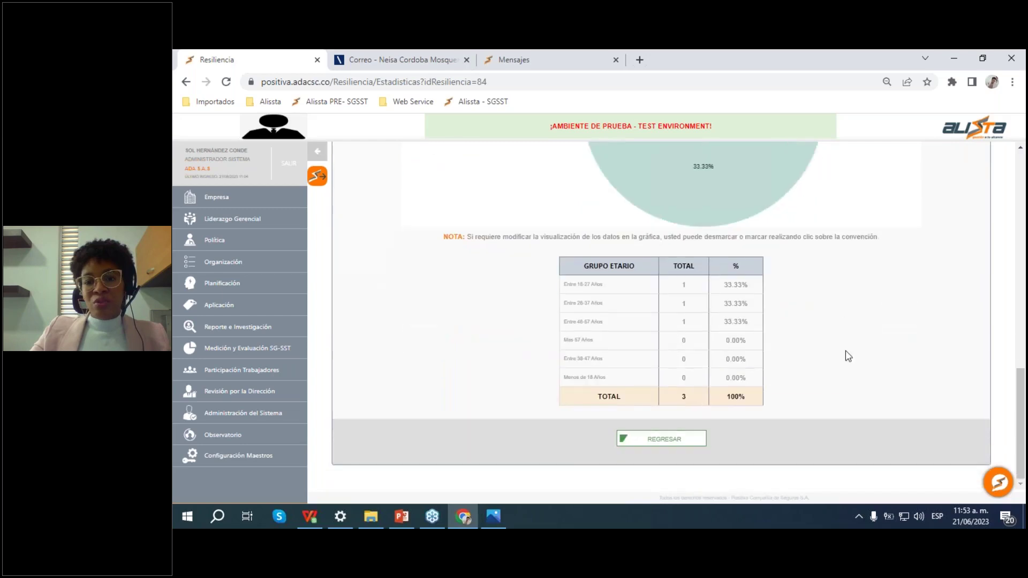
{"action": "scroll", "coordinate": [835, 309], "scroll_direction": "up", "scroll_amount": 4}
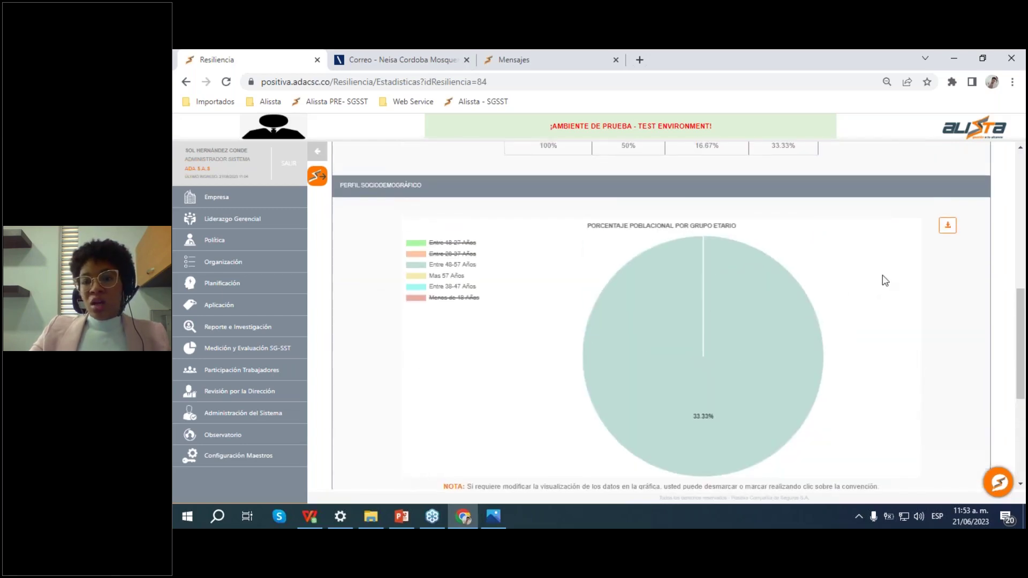
{"action": "scroll", "coordinate": [874, 259], "scroll_direction": "down", "scroll_amount": 5}
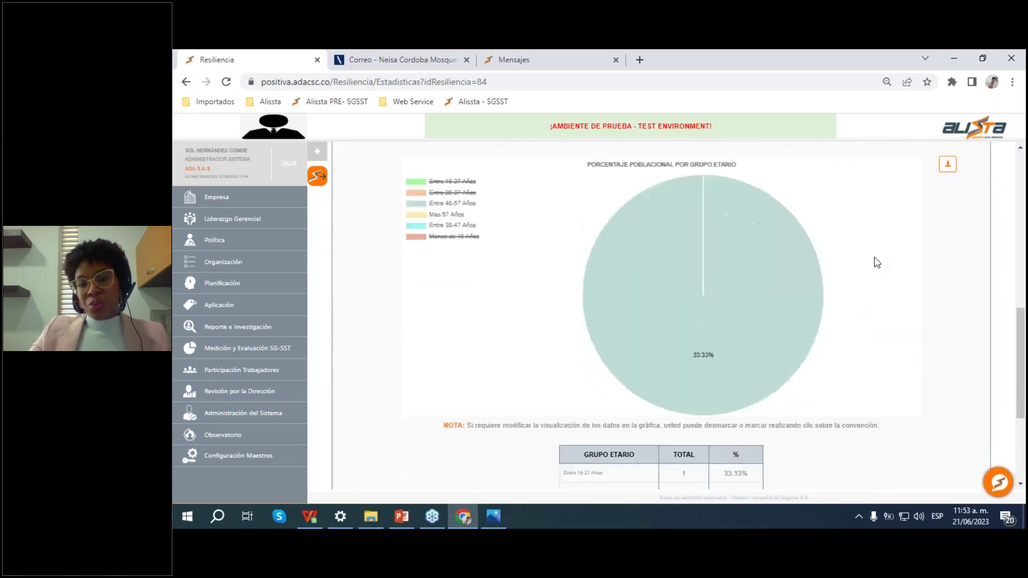
{"action": "scroll", "coordinate": [776, 338], "scroll_direction": "up", "scroll_amount": 10}
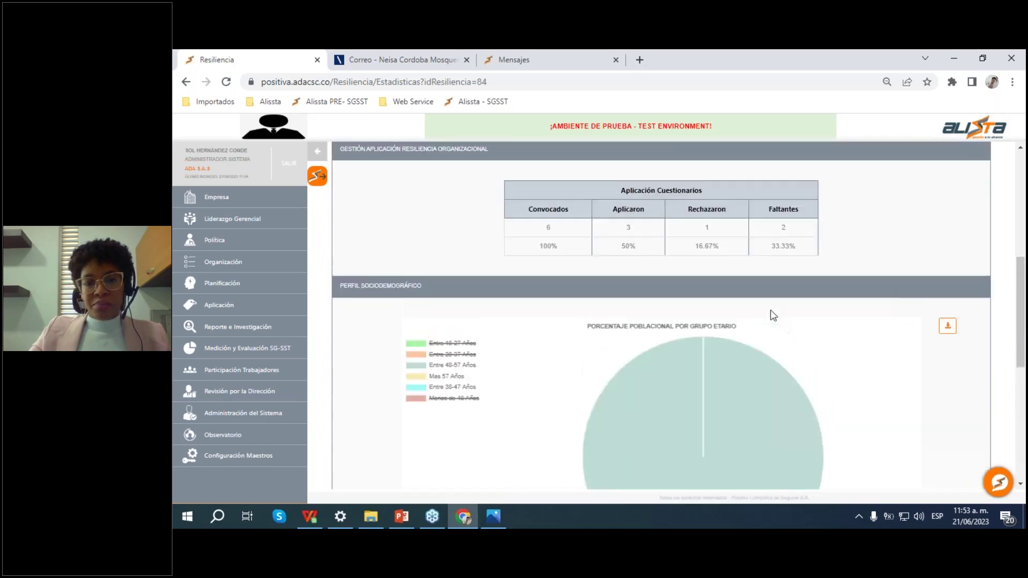
{"action": "left_click", "coordinate": [490, 284]}
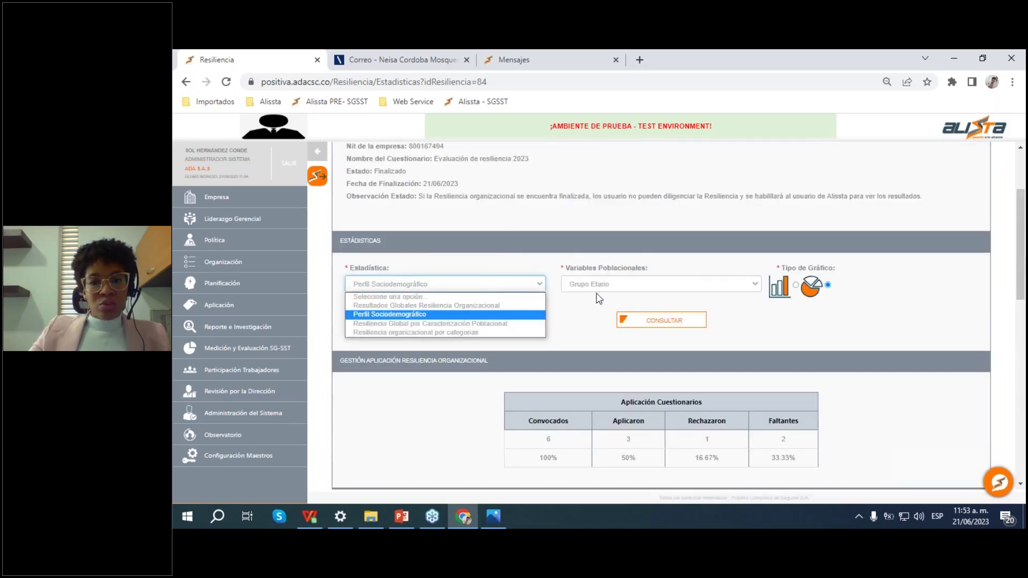
{"action": "left_click", "coordinate": [512, 324]}
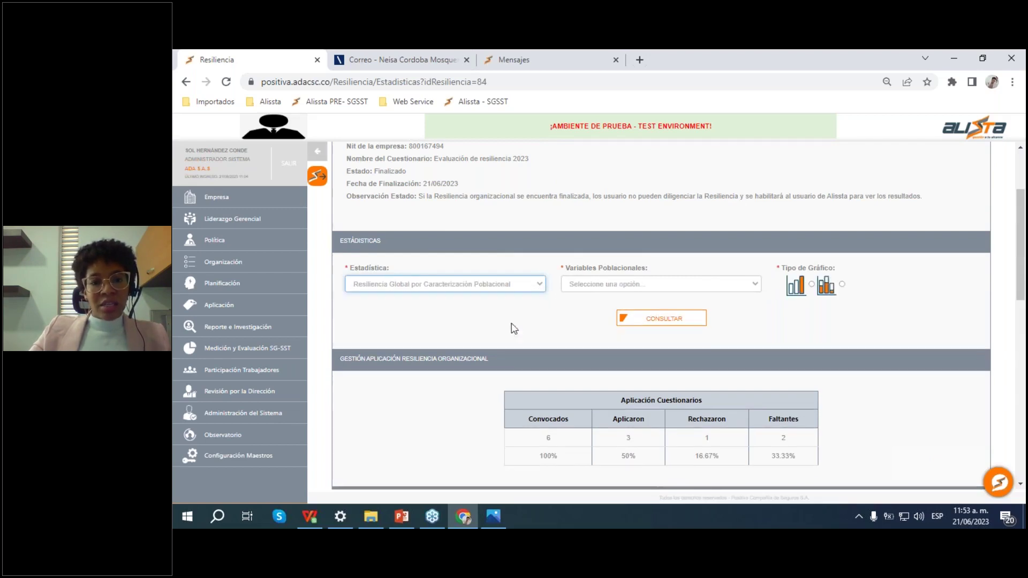
{"action": "left_click", "coordinate": [812, 285]}
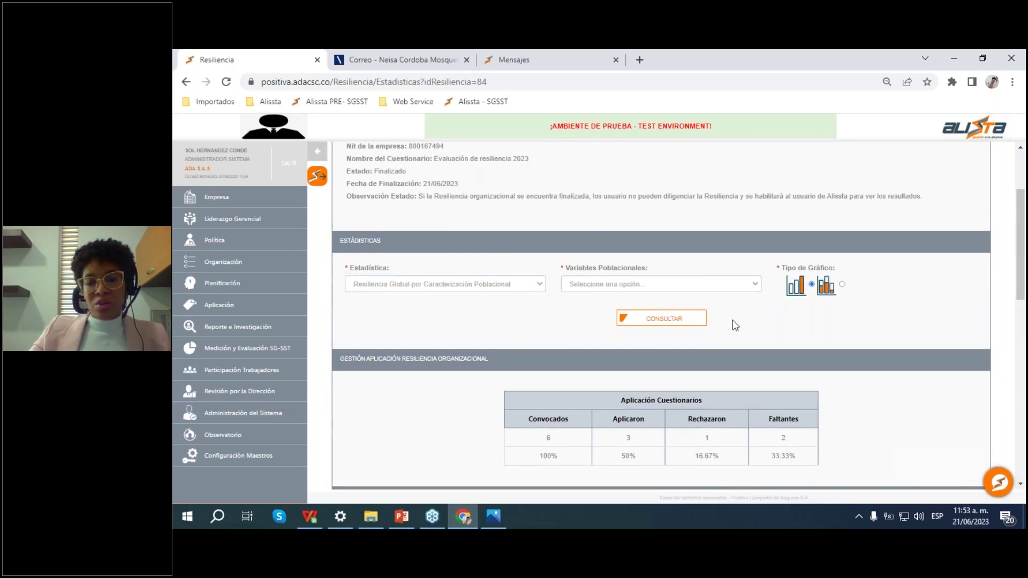
{"action": "left_click", "coordinate": [680, 286]}
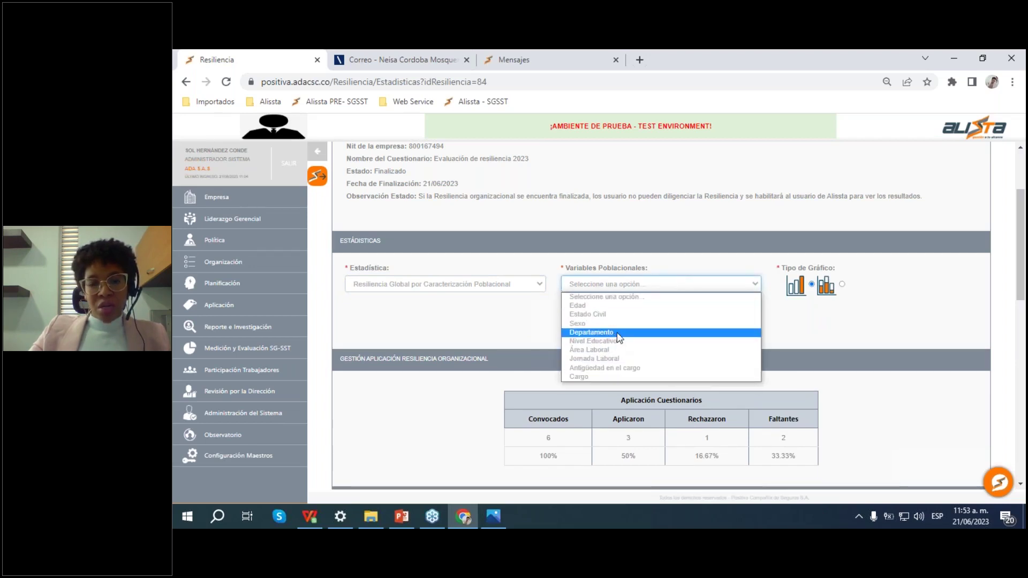
{"action": "left_click", "coordinate": [619, 333]}
{"action": "left_click", "coordinate": [823, 292]}
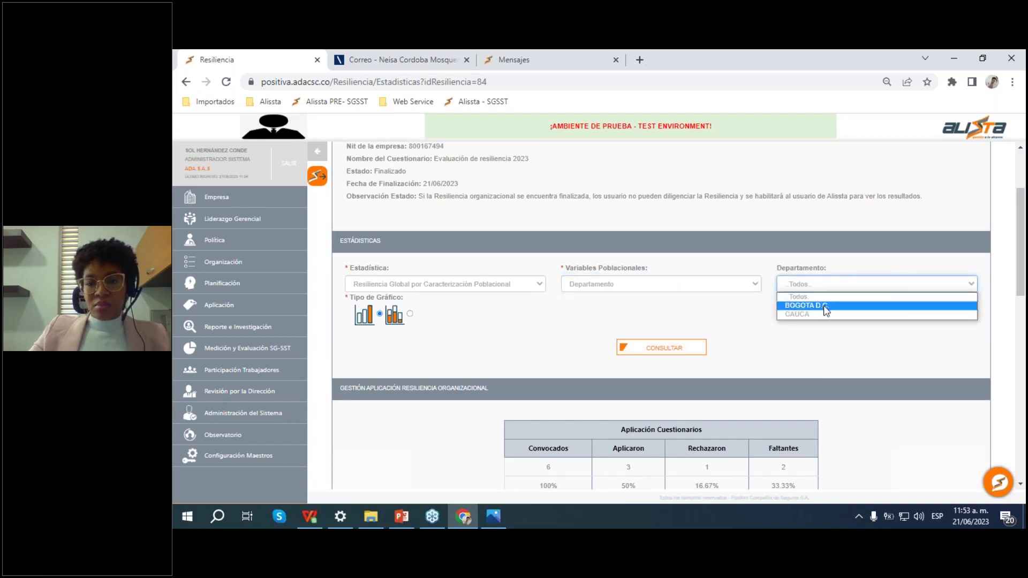
{"action": "left_click", "coordinate": [826, 308]}
{"action": "left_click", "coordinate": [829, 291]}
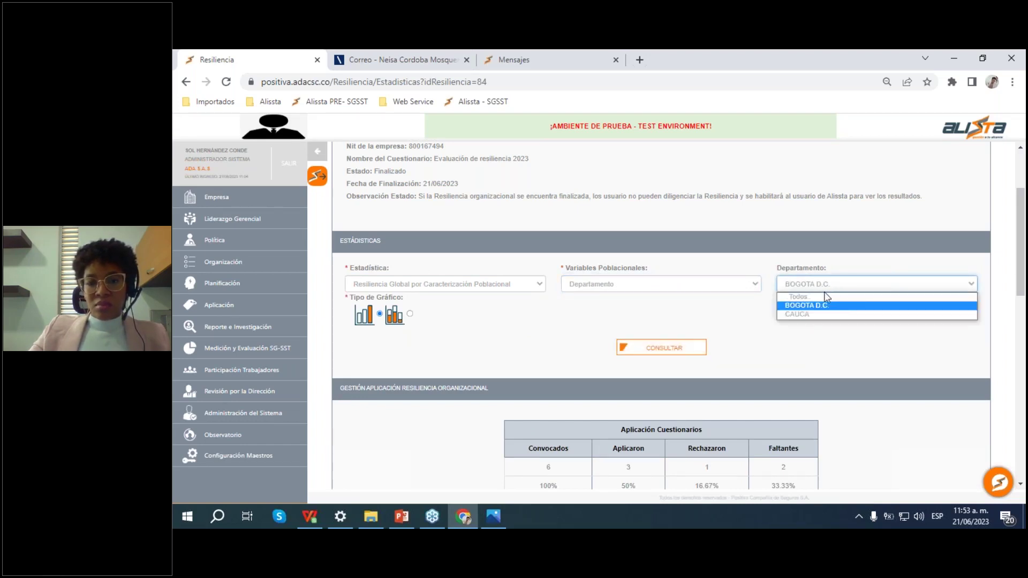
{"action": "left_click", "coordinate": [828, 299]}
{"action": "left_click", "coordinate": [664, 347]}
{"action": "scroll", "coordinate": [696, 340], "scroll_direction": "down", "scroll_amount": 10}
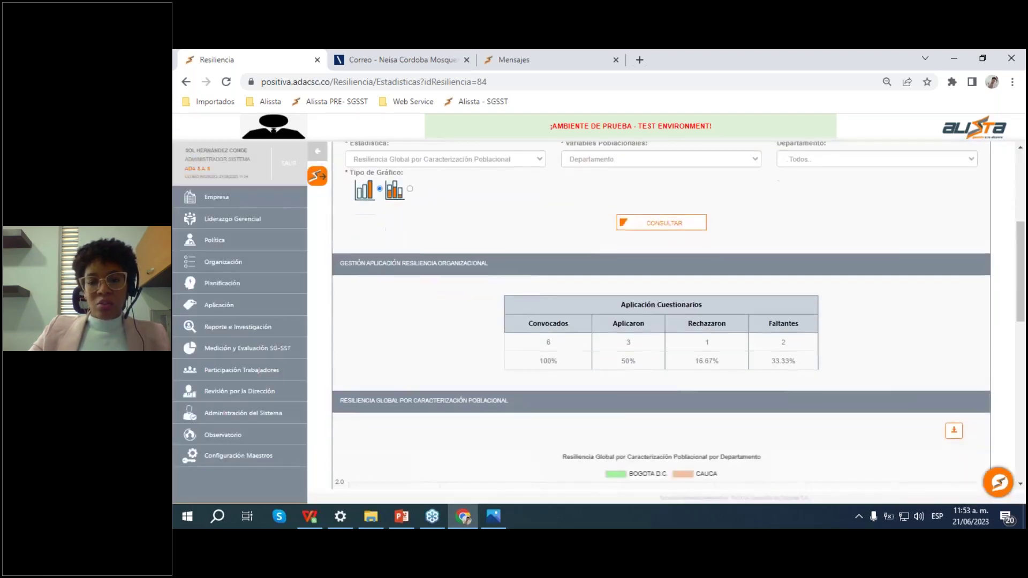
{"action": "scroll", "coordinate": [734, 326], "scroll_direction": "up", "scroll_amount": 3}
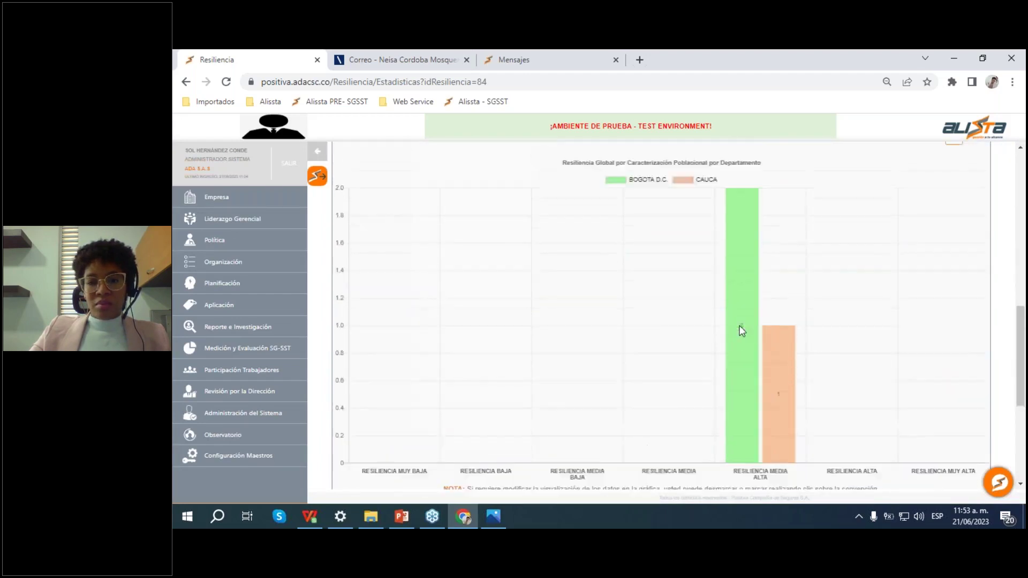
{"action": "scroll", "coordinate": [801, 275], "scroll_direction": "down", "scroll_amount": 3}
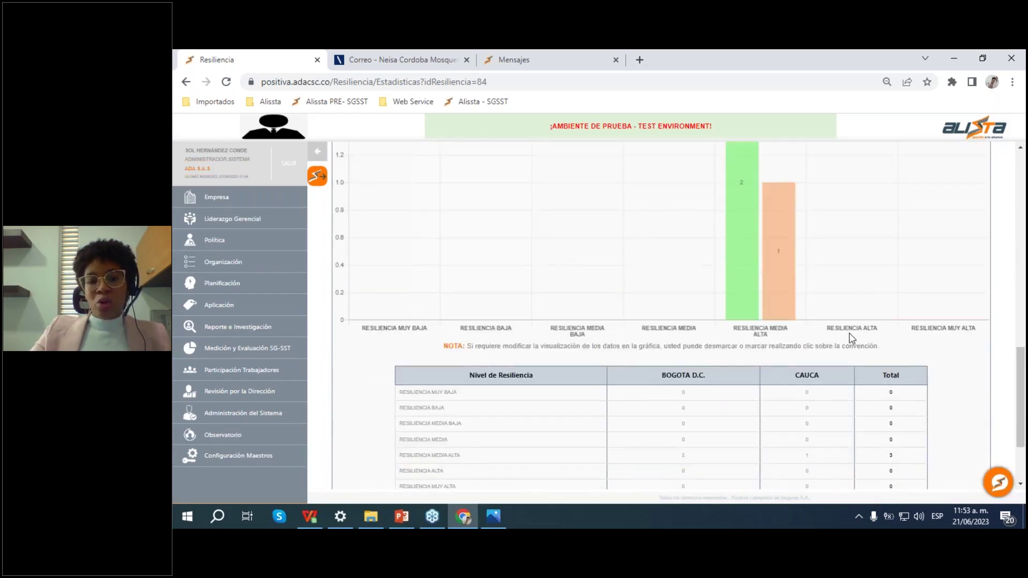
{"action": "scroll", "coordinate": [679, 292], "scroll_direction": "down", "scroll_amount": 2}
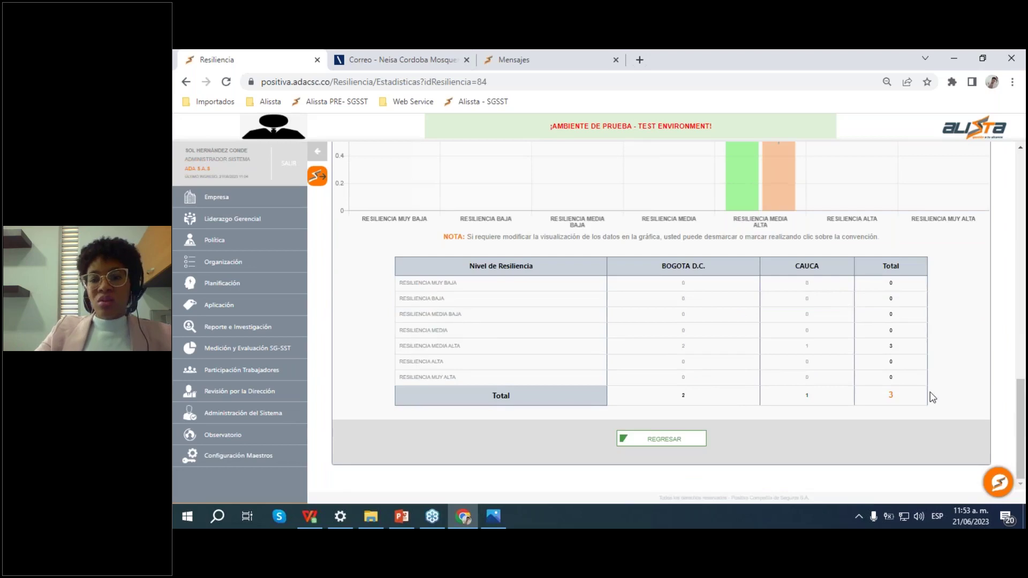
{"action": "scroll", "coordinate": [932, 397], "scroll_direction": "up", "scroll_amount": 10}
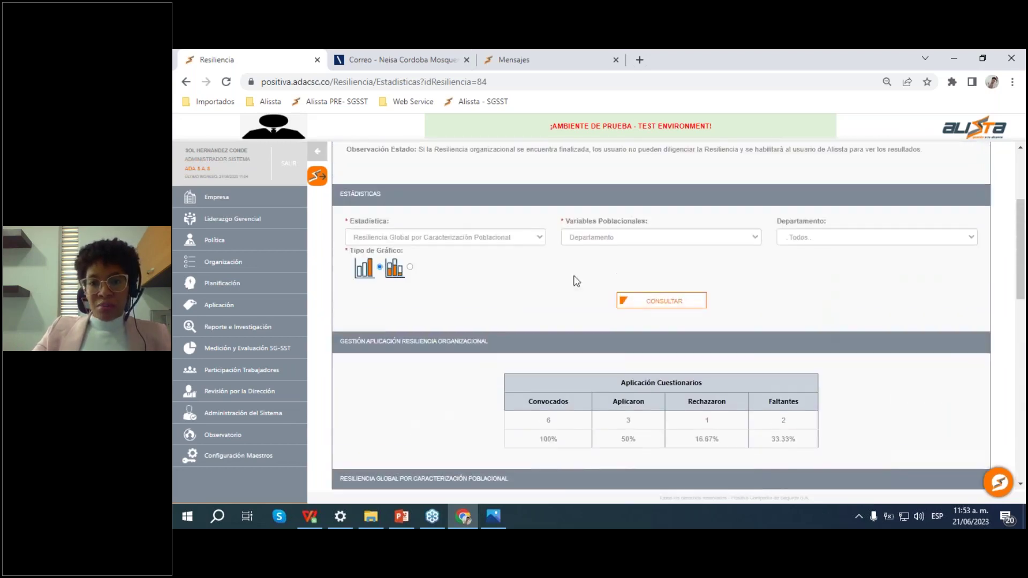
Step: Chart Resiliencia organizacional por categorías broken down by Estado Civil
{"action": "left_click", "coordinate": [515, 242]}
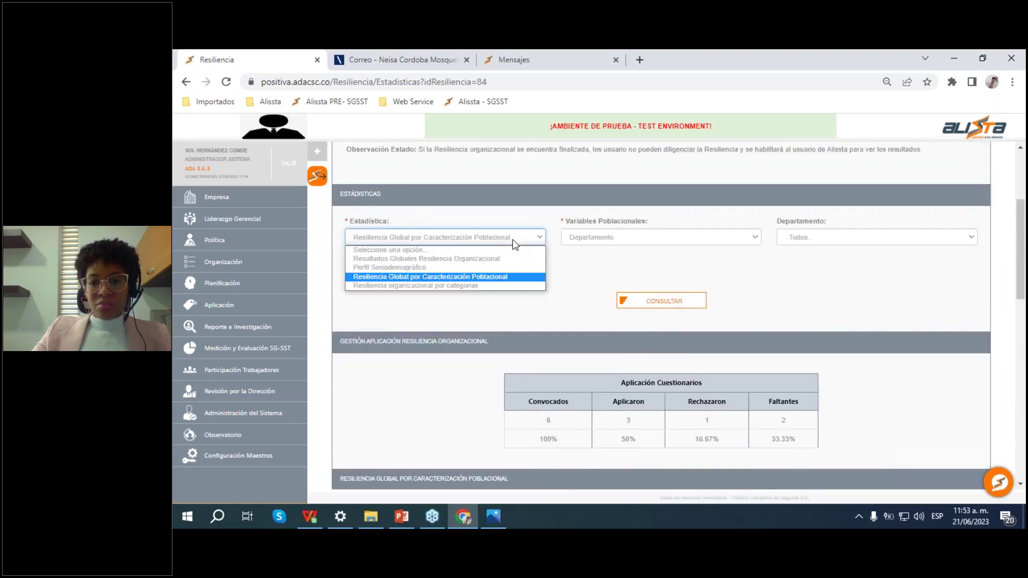
{"action": "left_click", "coordinate": [498, 287]}
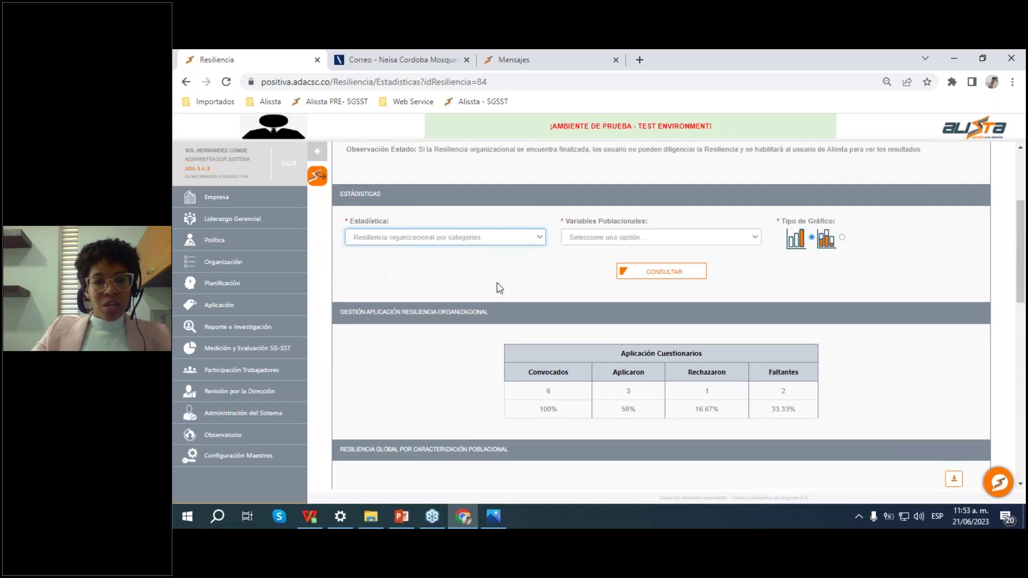
{"action": "left_click", "coordinate": [646, 236]}
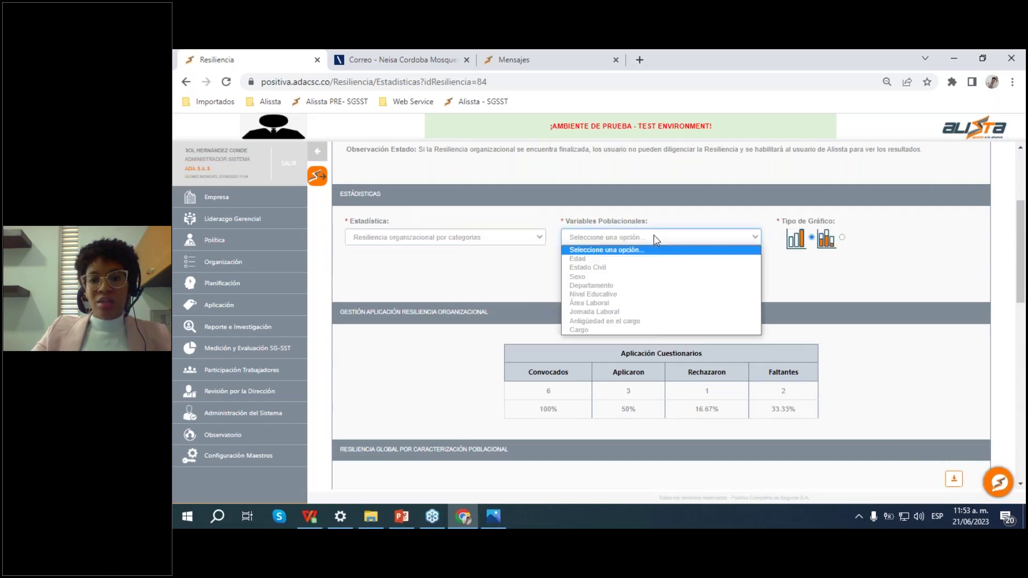
{"action": "left_click", "coordinate": [608, 268]}
Step: Scroll through the category and marital-status charts, then return to the finalized questionnaires list
{"action": "scroll", "coordinate": [701, 266], "scroll_direction": "down", "scroll_amount": 3}
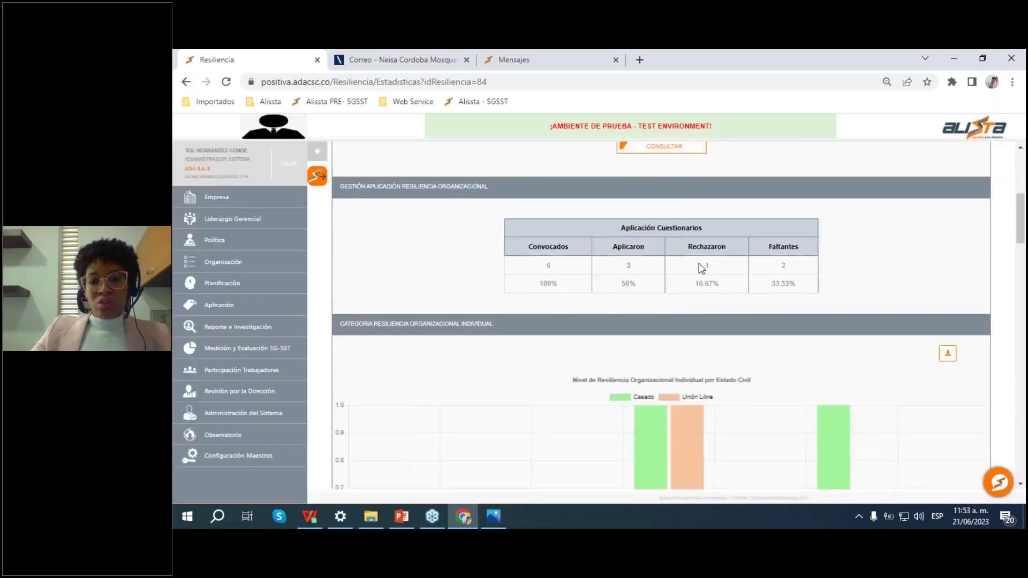
{"action": "scroll", "coordinate": [701, 266], "scroll_direction": "down", "scroll_amount": 1}
{"action": "scroll", "coordinate": [690, 273], "scroll_direction": "down", "scroll_amount": 1}
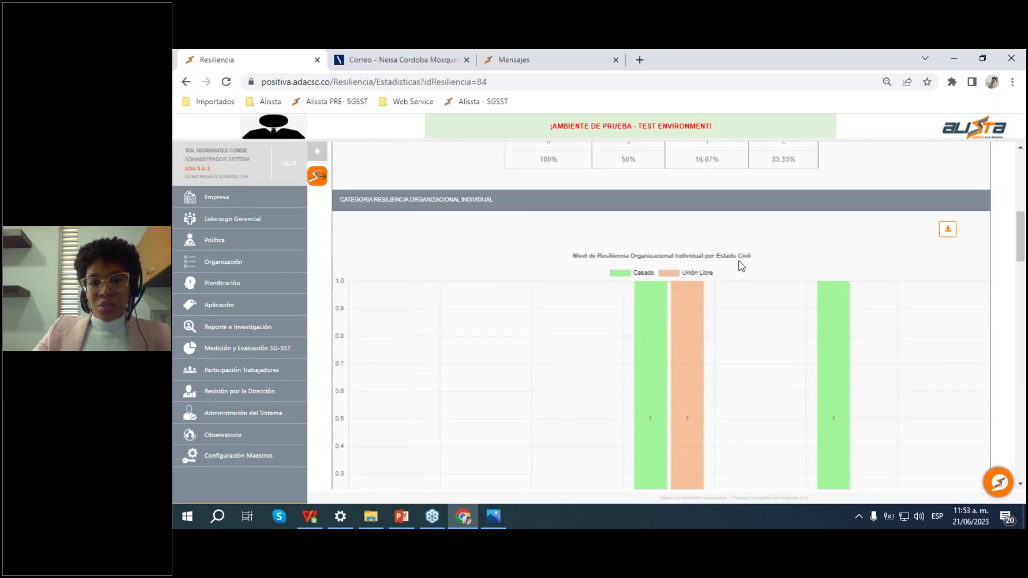
{"action": "scroll", "coordinate": [742, 267], "scroll_direction": "down", "scroll_amount": 1}
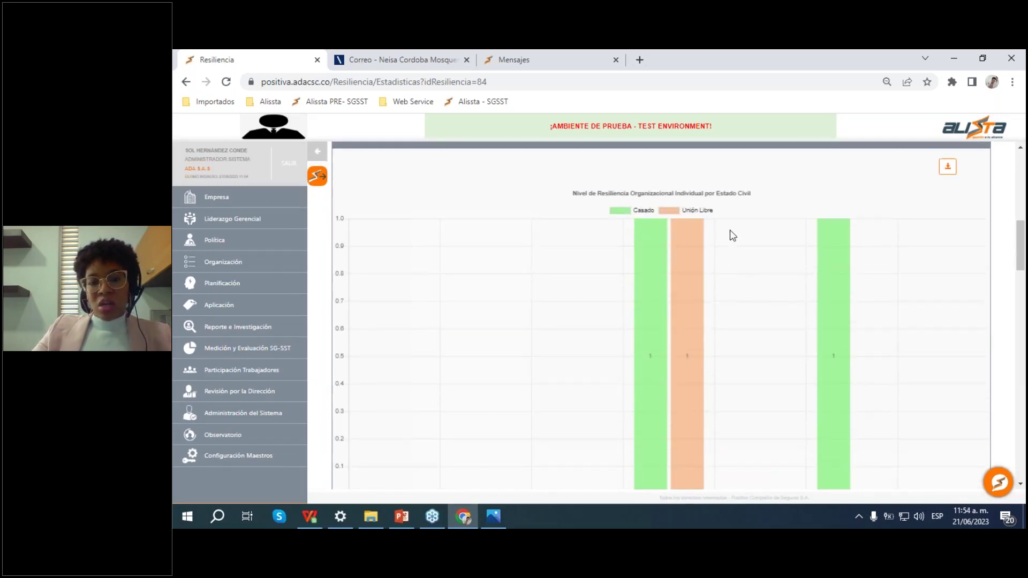
{"action": "scroll", "coordinate": [747, 225], "scroll_direction": "down", "scroll_amount": 4}
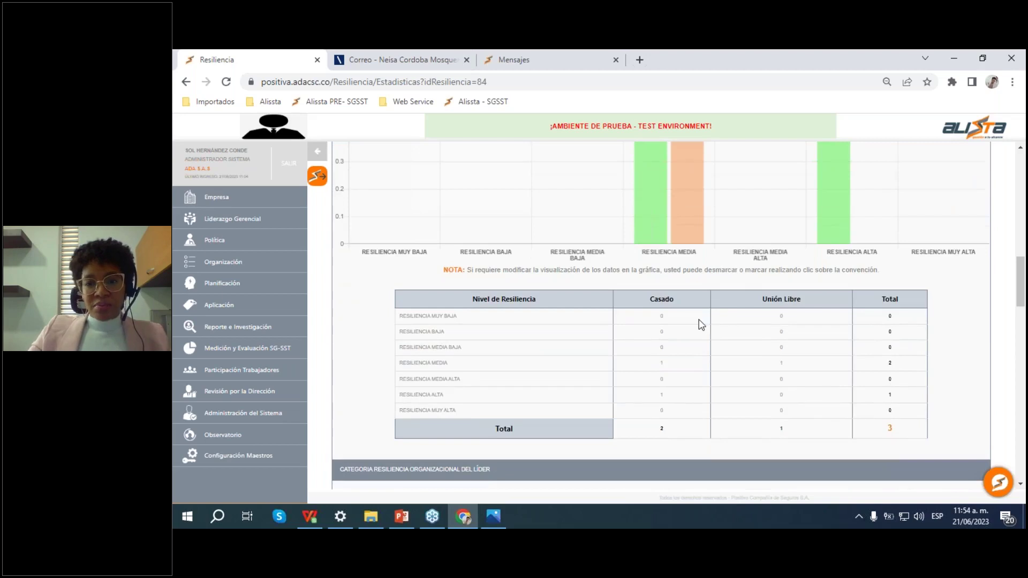
{"action": "scroll", "coordinate": [644, 229], "scroll_direction": "down", "scroll_amount": 2}
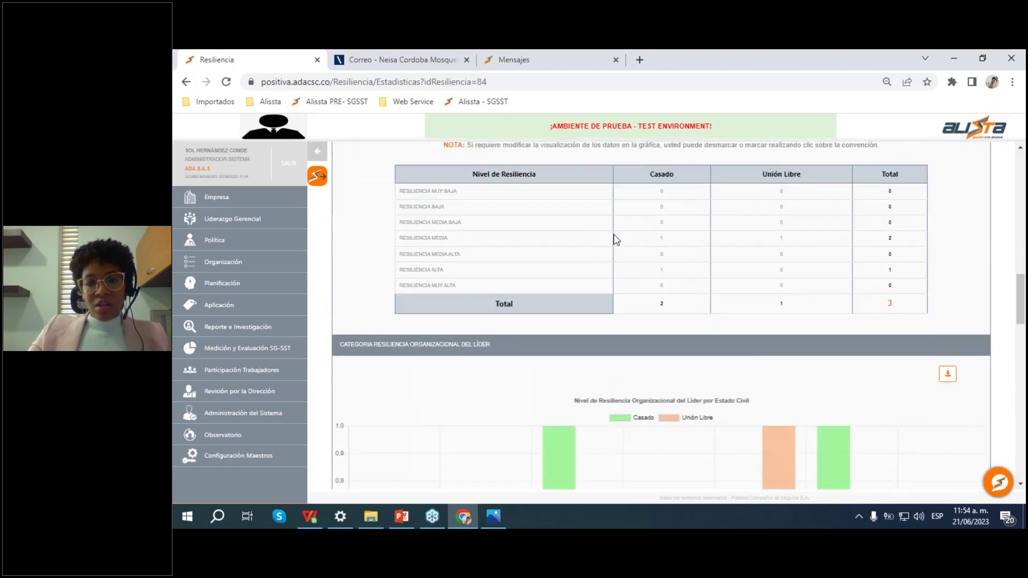
{"action": "scroll", "coordinate": [615, 239], "scroll_direction": "down", "scroll_amount": 1}
{"action": "scroll", "coordinate": [615, 239], "scroll_direction": "up", "scroll_amount": 1}
{"action": "scroll", "coordinate": [679, 265], "scroll_direction": "down", "scroll_amount": 2}
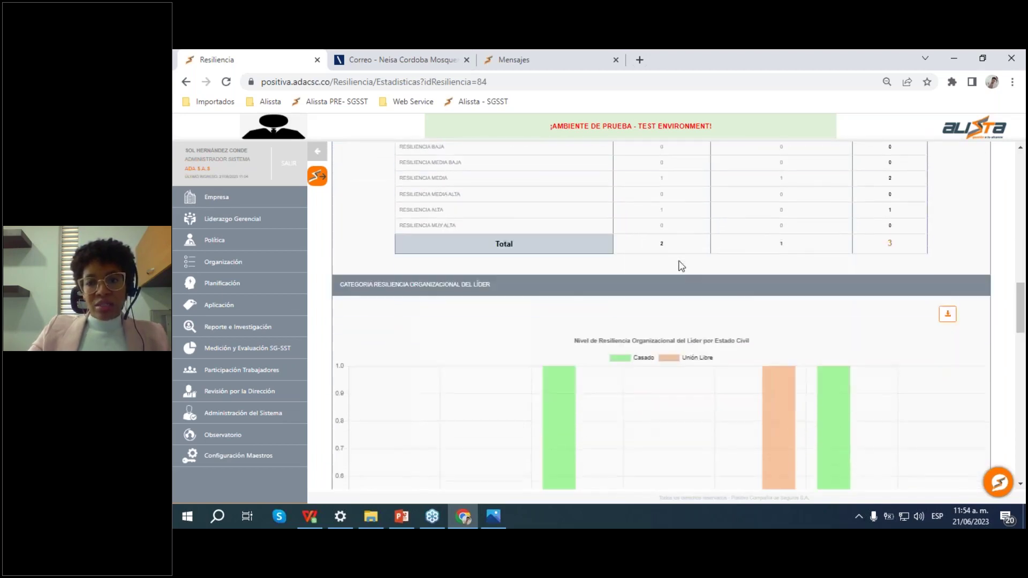
{"action": "scroll", "coordinate": [707, 236], "scroll_direction": "down", "scroll_amount": 1}
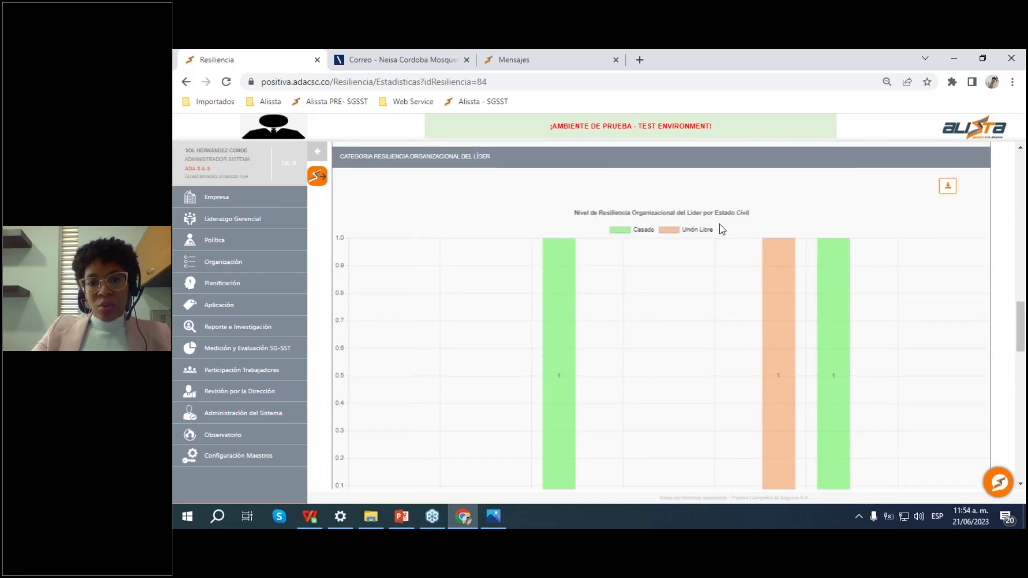
{"action": "scroll", "coordinate": [717, 225], "scroll_direction": "down", "scroll_amount": 5}
{"action": "scroll", "coordinate": [840, 271], "scroll_direction": "down", "scroll_amount": 3}
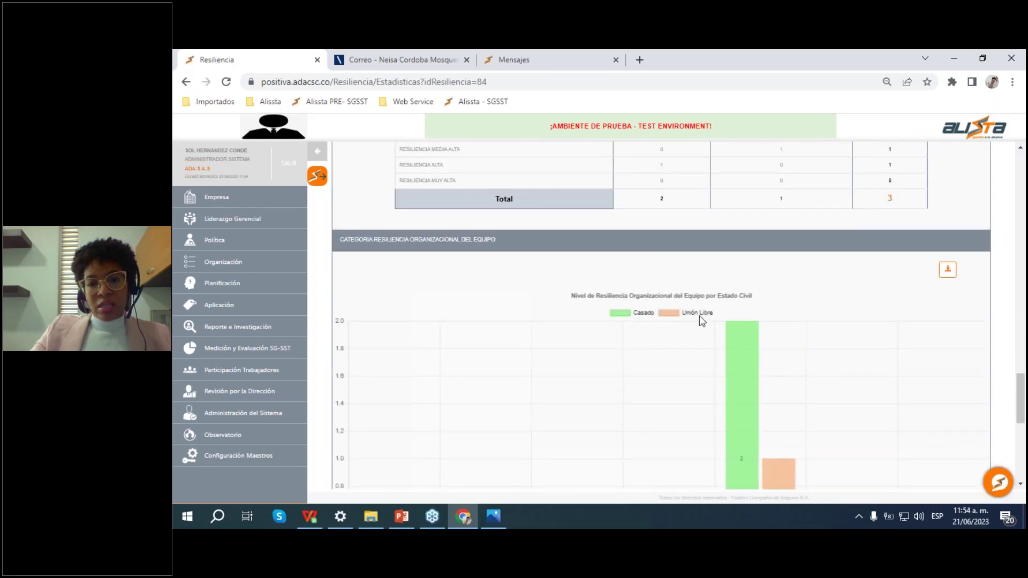
{"action": "scroll", "coordinate": [723, 304], "scroll_direction": "down", "scroll_amount": 1}
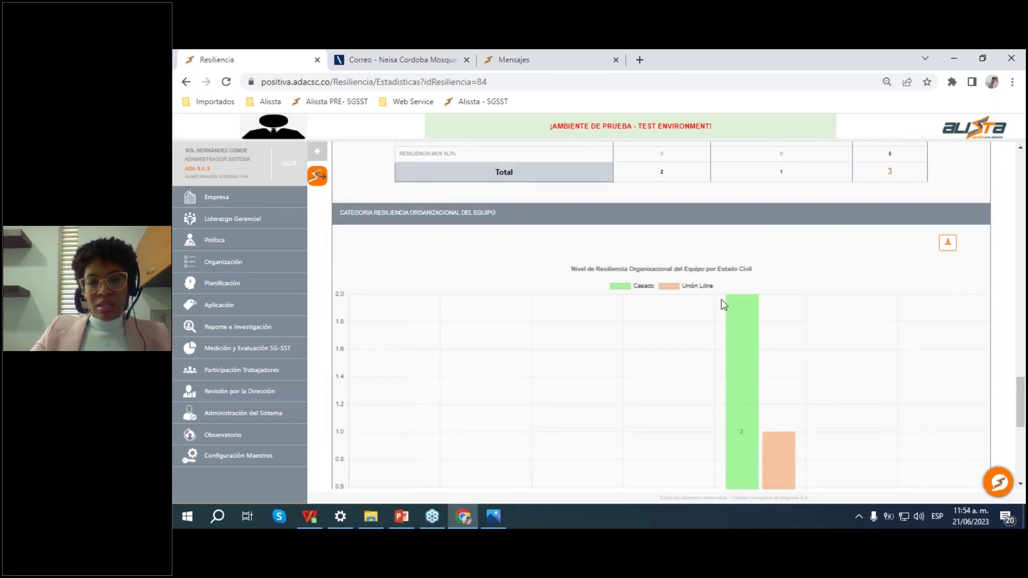
{"action": "scroll", "coordinate": [729, 304], "scroll_direction": "down", "scroll_amount": 6}
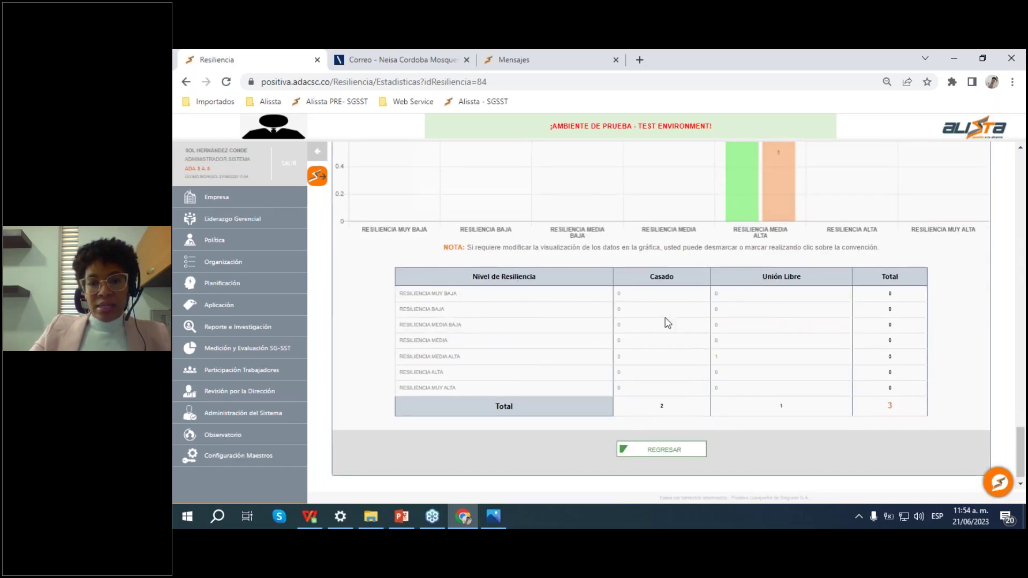
{"action": "scroll", "coordinate": [696, 331], "scroll_direction": "up", "scroll_amount": 10}
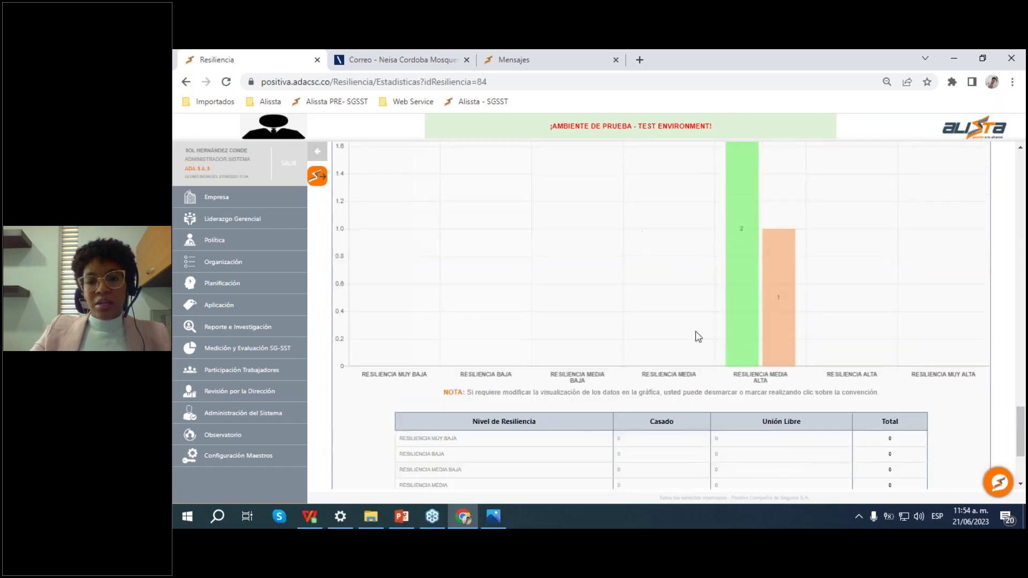
{"action": "scroll", "coordinate": [714, 338], "scroll_direction": "up", "scroll_amount": 10}
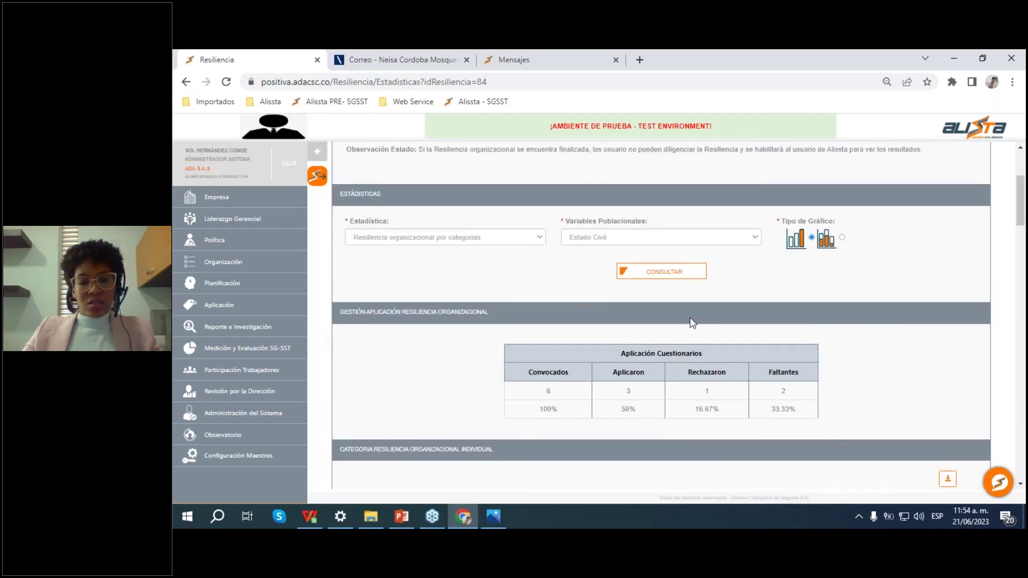
{"action": "scroll", "coordinate": [714, 289], "scroll_direction": "down", "scroll_amount": 8}
{"action": "scroll", "coordinate": [717, 292], "scroll_direction": "down", "scroll_amount": 10}
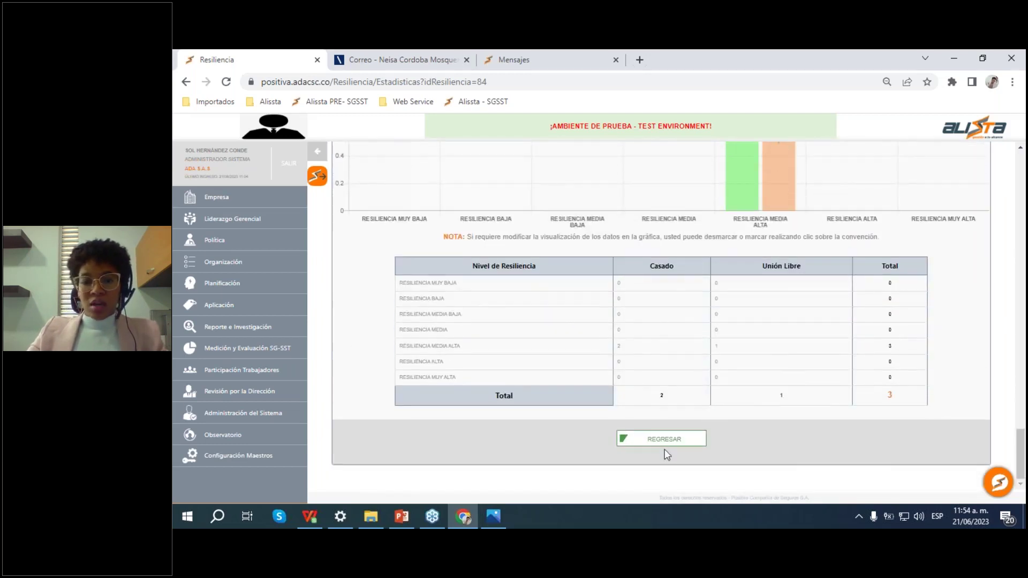
{"action": "left_click", "coordinate": [679, 442]}
{"action": "scroll", "coordinate": [767, 358], "scroll_direction": "down", "scroll_amount": 10}
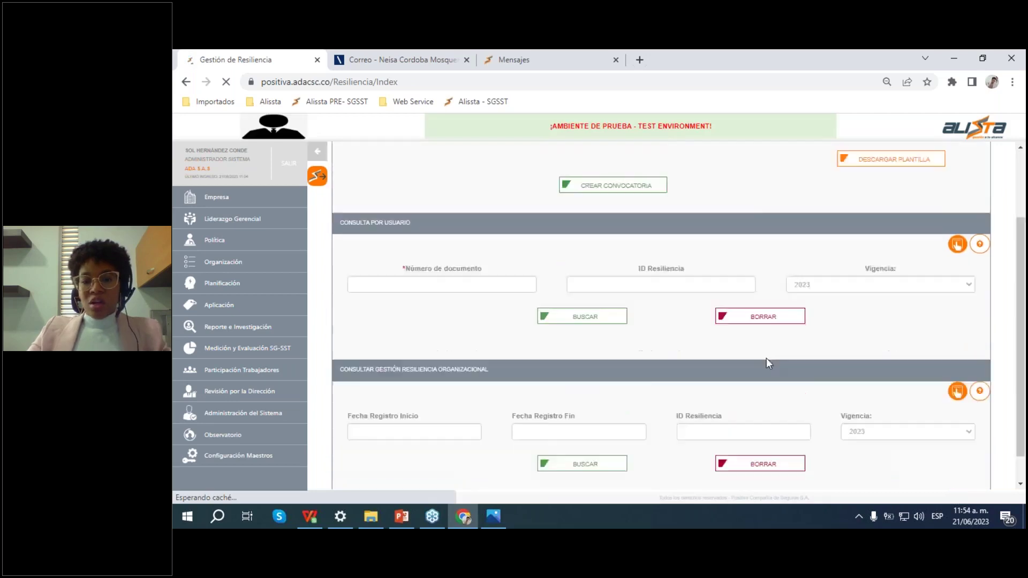
{"action": "scroll", "coordinate": [835, 374], "scroll_direction": "down", "scroll_amount": 4}
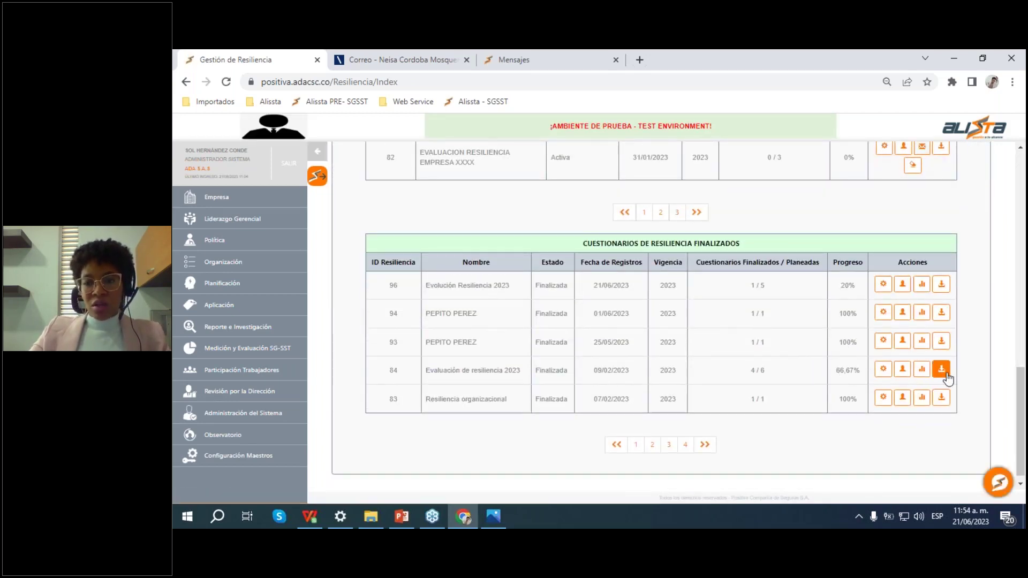
Step: Prepare questionnaire 84's results file from its download page, dismissing the confirmation
{"action": "left_click", "coordinate": [942, 370]}
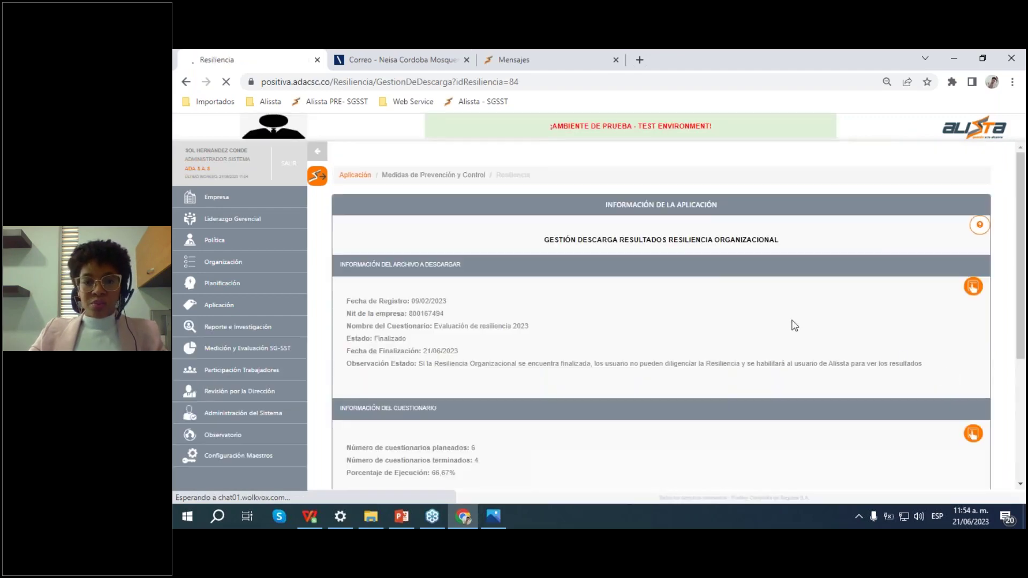
{"action": "scroll", "coordinate": [869, 473], "scroll_direction": "down", "scroll_amount": 4}
{"action": "left_click", "coordinate": [660, 437]}
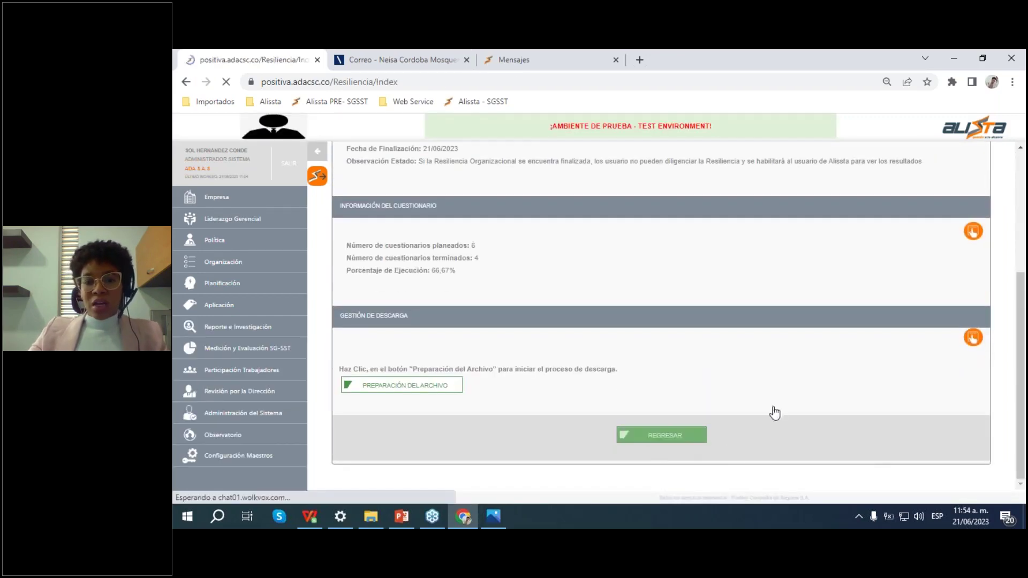
{"action": "scroll", "coordinate": [842, 409], "scroll_direction": "down", "scroll_amount": 10}
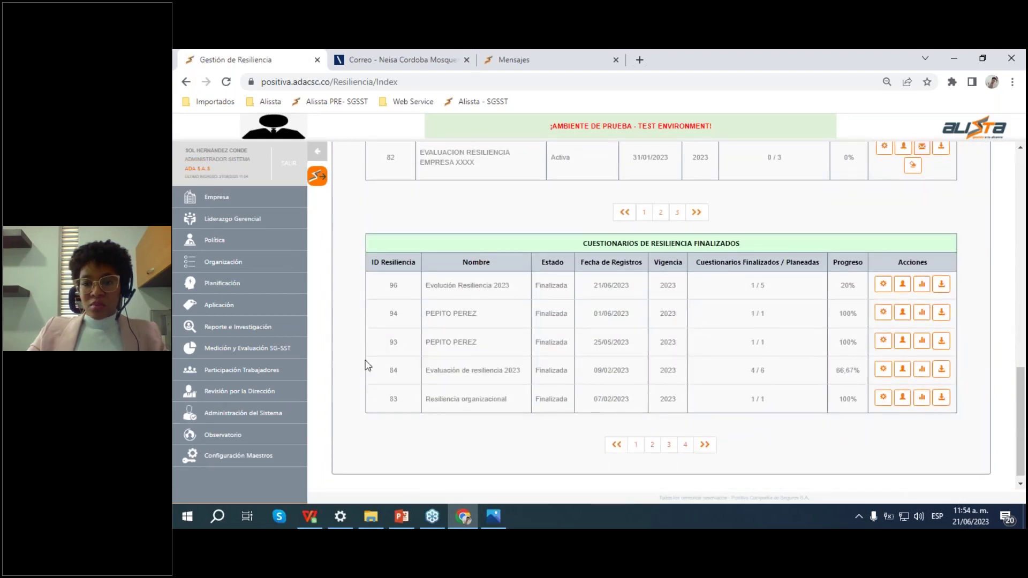
{"action": "left_click", "coordinate": [941, 370]}
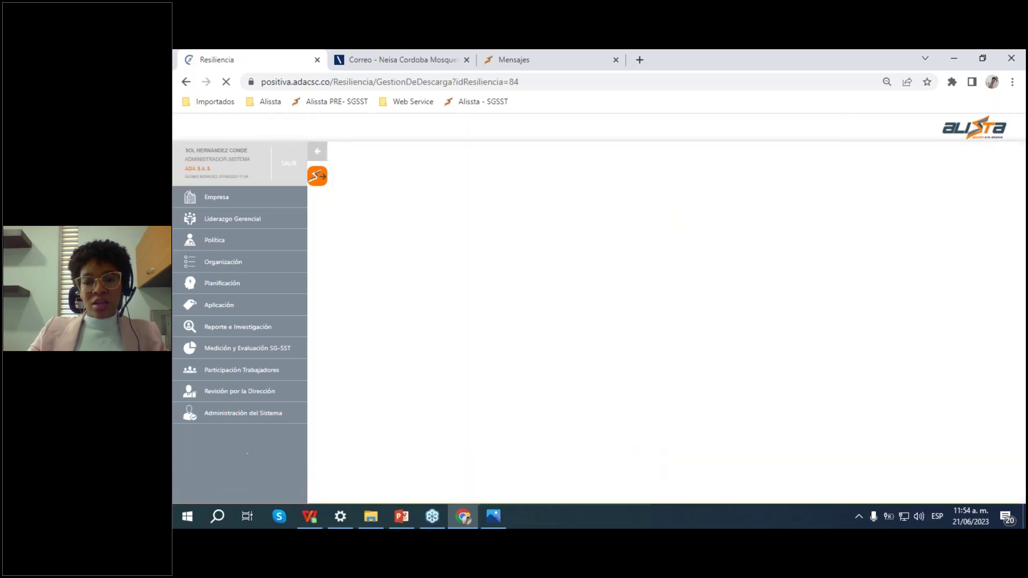
{"action": "scroll", "coordinate": [467, 360], "scroll_direction": "down", "scroll_amount": 4}
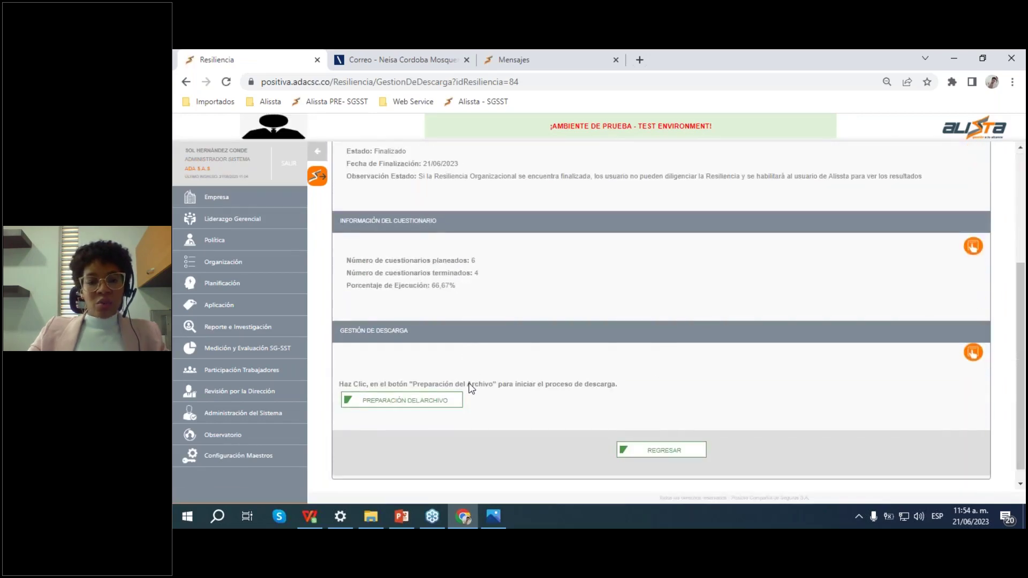
{"action": "left_click", "coordinate": [438, 409]}
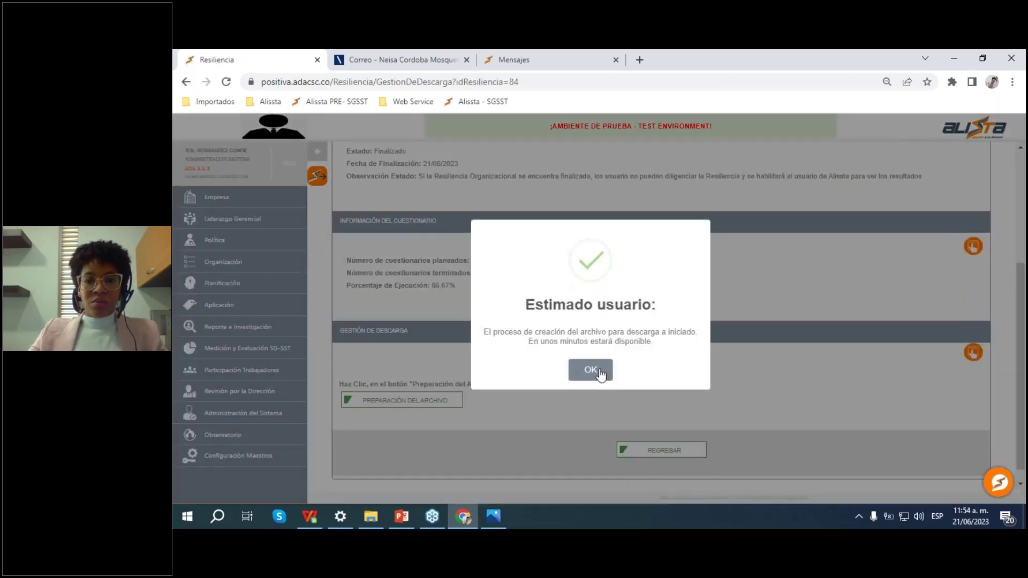
{"action": "left_click", "coordinate": [602, 373]}
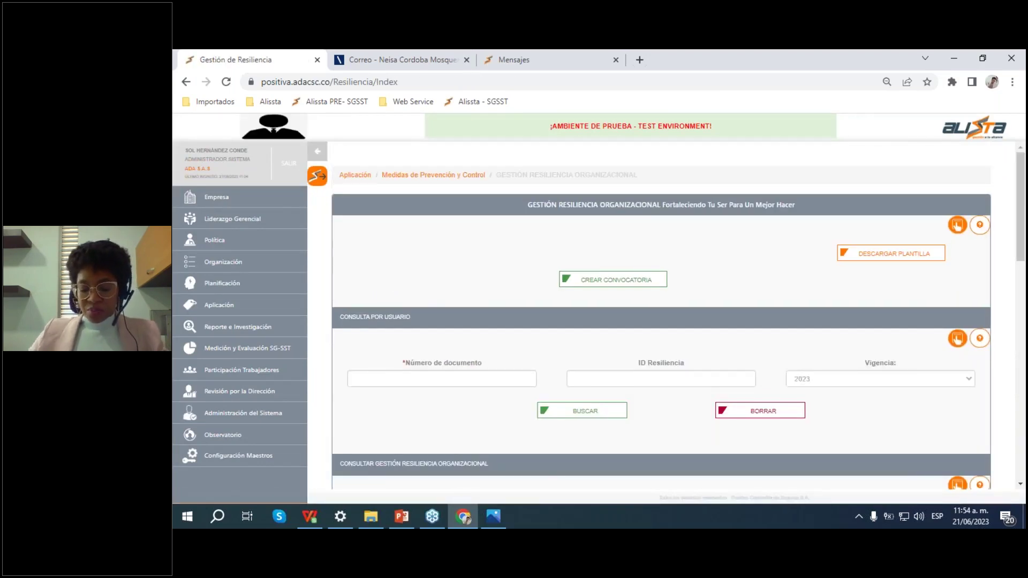
{"action": "scroll", "coordinate": [892, 313], "scroll_direction": "down", "scroll_amount": 14}
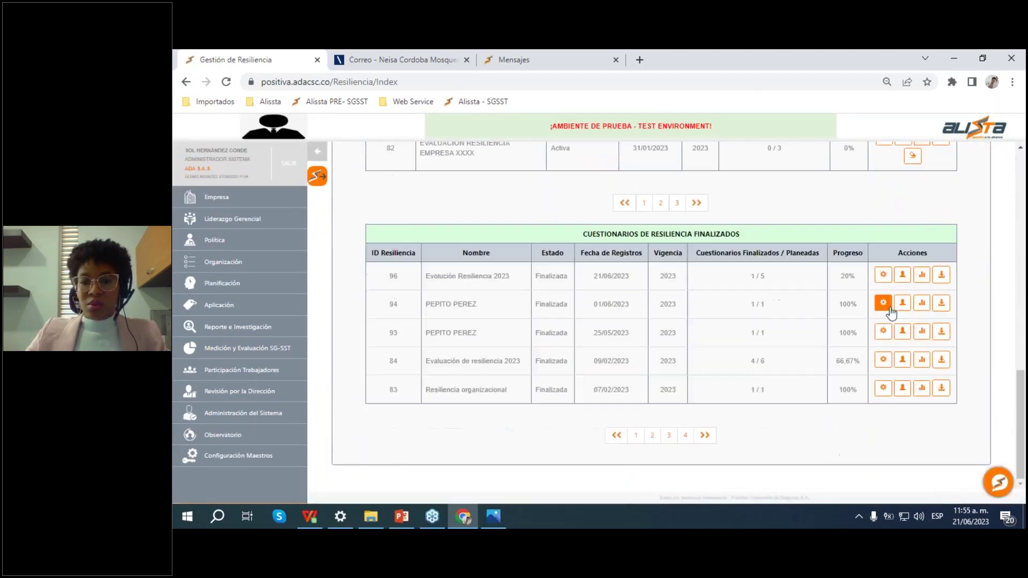
Step: Prepare the results file again, return to the list, and open the Downloads folder
{"action": "left_click", "coordinate": [942, 358]}
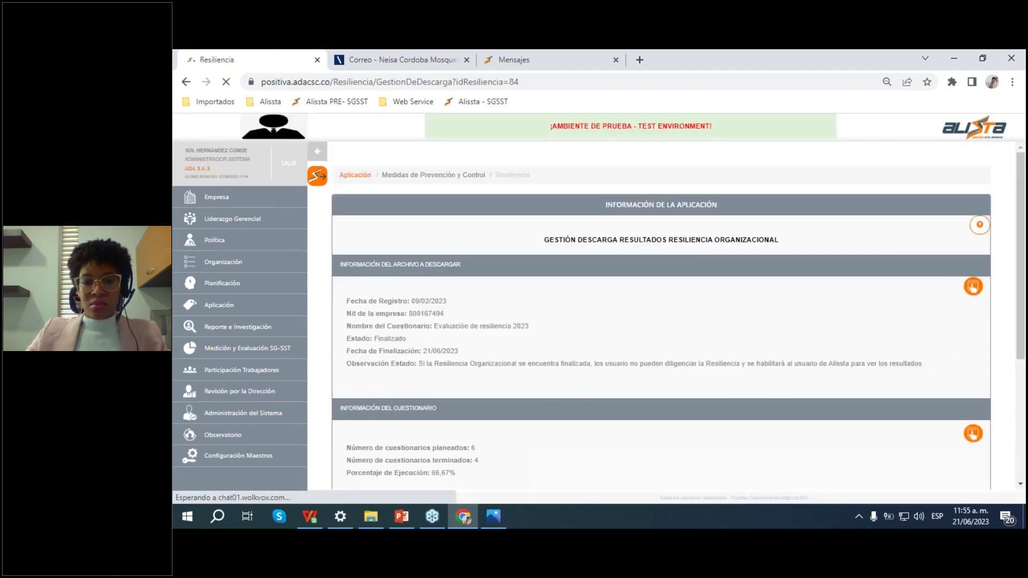
{"action": "scroll", "coordinate": [601, 436], "scroll_direction": "down", "scroll_amount": 4}
{"action": "left_click", "coordinate": [426, 392]}
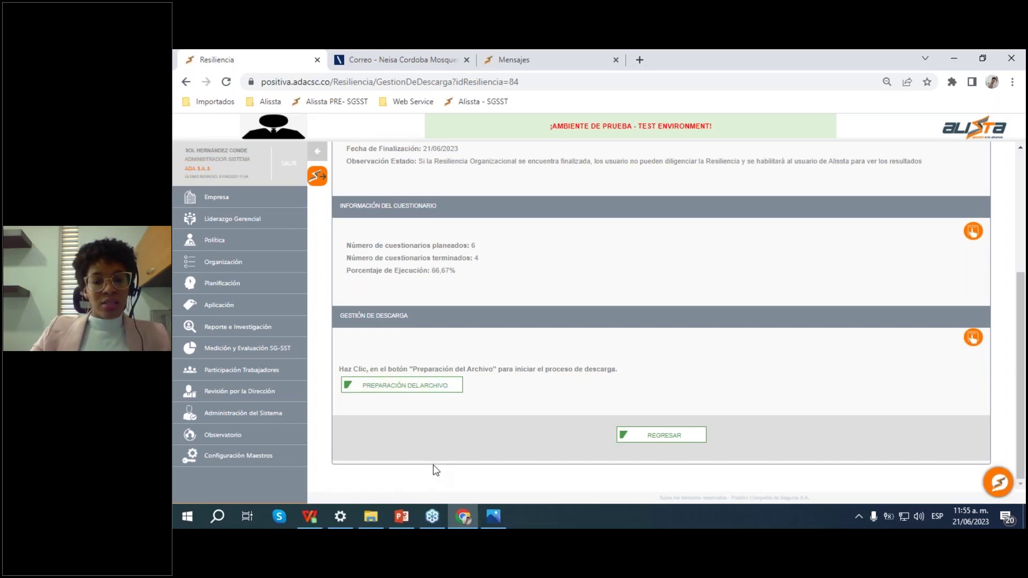
{"action": "left_click", "coordinate": [699, 436]}
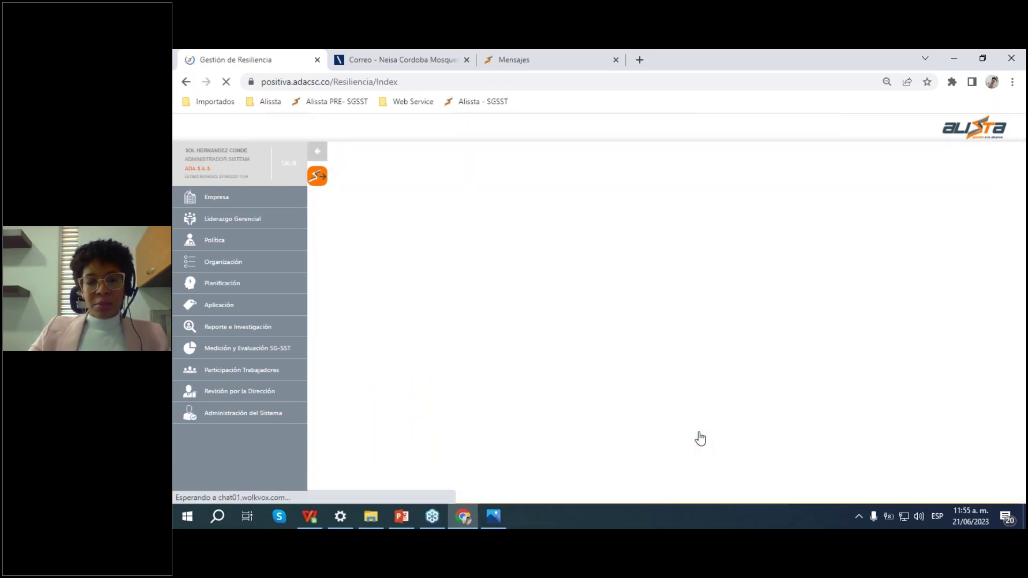
{"action": "scroll", "coordinate": [714, 356], "scroll_direction": "down", "scroll_amount": 3}
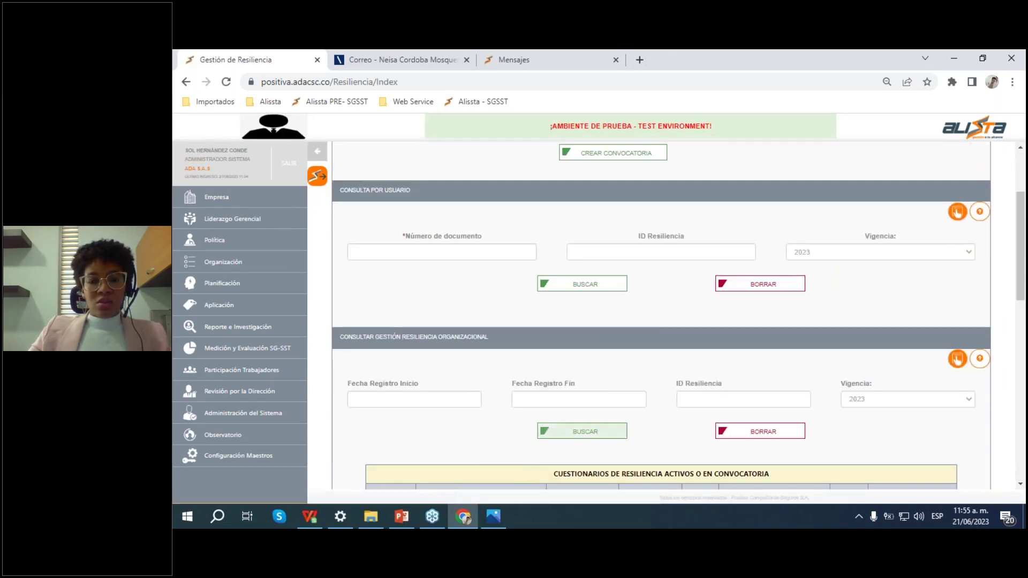
{"action": "left_click", "coordinate": [381, 527]}
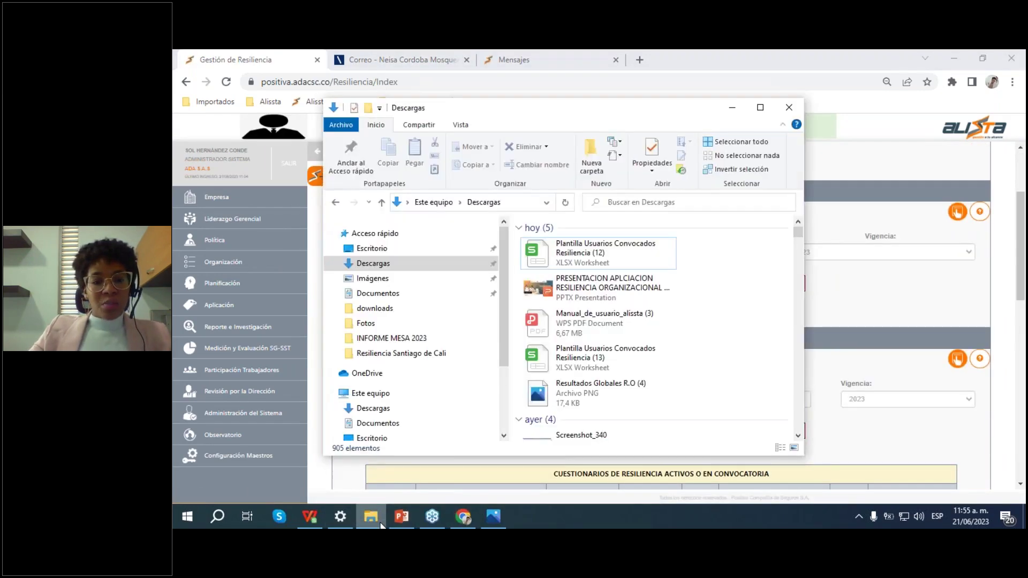
Step: Open Resiliencia (9).zip and extract 265_Cuestionario Resiliencia Clínica la Estancia.xlsx into WPS
{"action": "scroll", "coordinate": [690, 335], "scroll_direction": "down", "scroll_amount": 5}
{"action": "scroll", "coordinate": [690, 336], "scroll_direction": "down", "scroll_amount": 5}
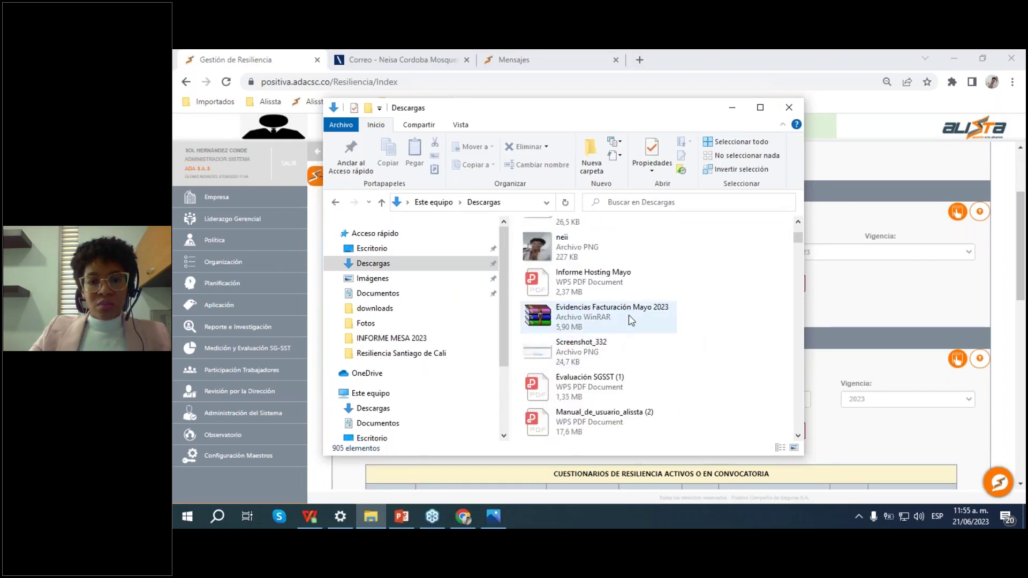
{"action": "scroll", "coordinate": [699, 335], "scroll_direction": "up", "scroll_amount": 3}
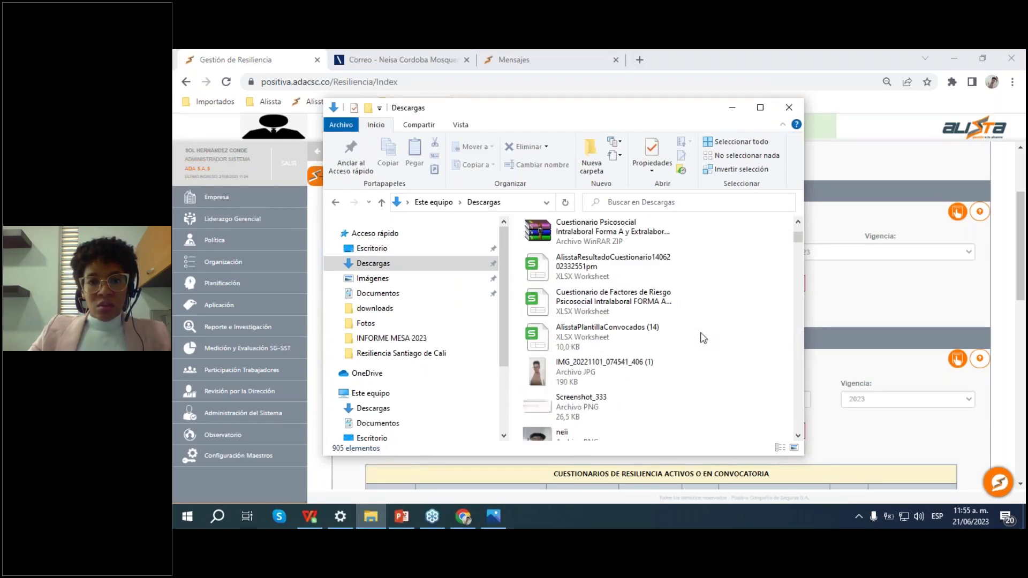
{"action": "scroll", "coordinate": [703, 339], "scroll_direction": "up", "scroll_amount": 1}
{"action": "scroll", "coordinate": [705, 338], "scroll_direction": "down", "scroll_amount": 5}
{"action": "scroll", "coordinate": [706, 338], "scroll_direction": "down", "scroll_amount": 3}
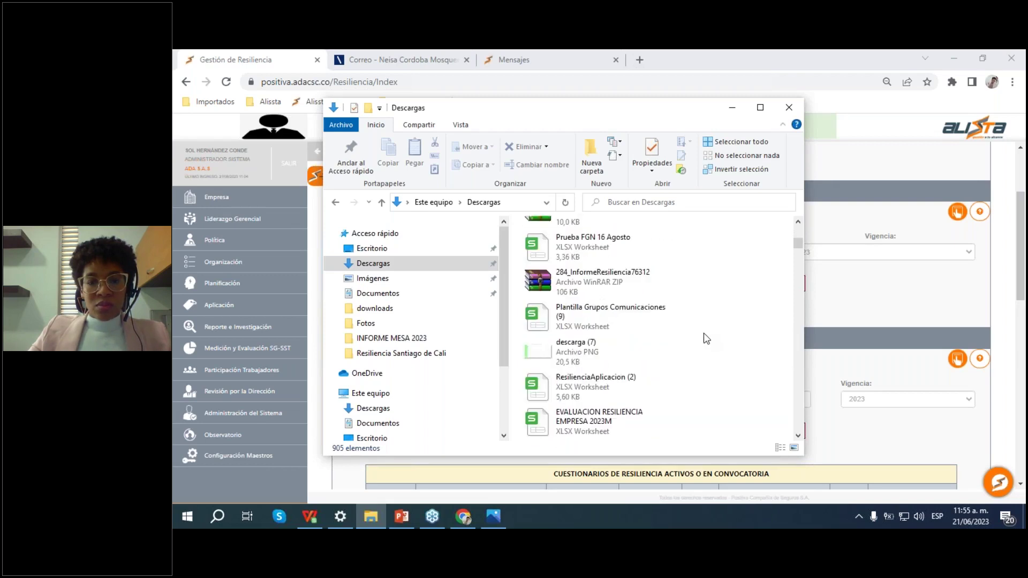
{"action": "scroll", "coordinate": [704, 337], "scroll_direction": "down", "scroll_amount": 2}
{"action": "scroll", "coordinate": [701, 337], "scroll_direction": "up", "scroll_amount": 2}
{"action": "scroll", "coordinate": [701, 337], "scroll_direction": "down", "scroll_amount": 3}
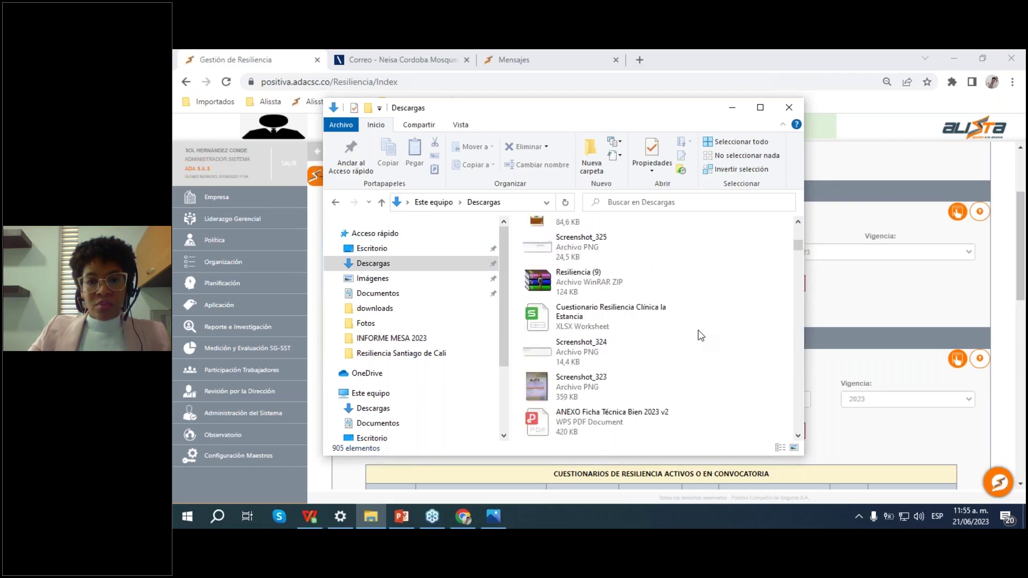
{"action": "scroll", "coordinate": [696, 335], "scroll_direction": "up", "scroll_amount": 1}
{"action": "scroll", "coordinate": [621, 329], "scroll_direction": "down", "scroll_amount": 2}
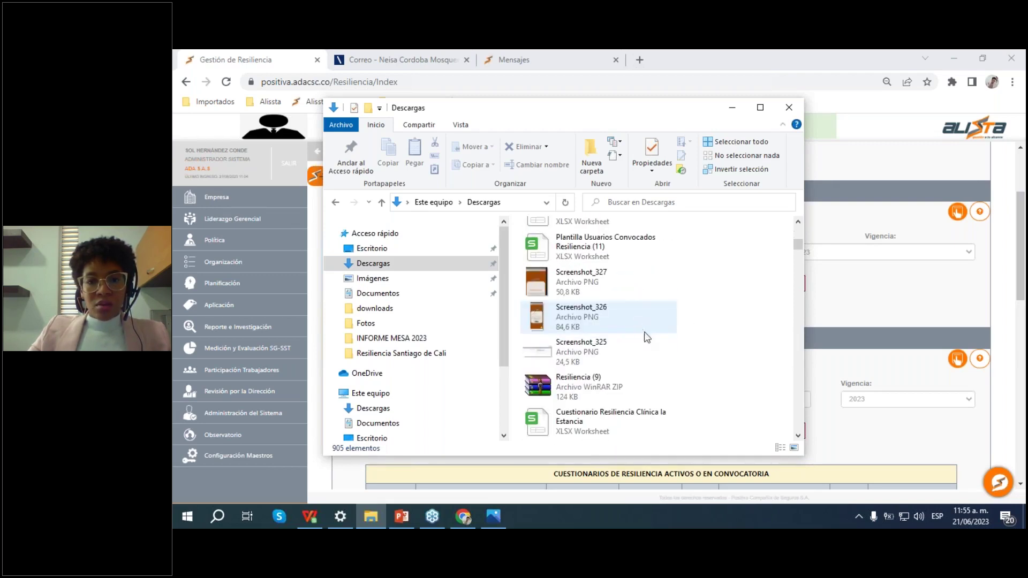
{"action": "left_click", "coordinate": [596, 385]}
{"action": "double_click", "coordinate": [596, 384]}
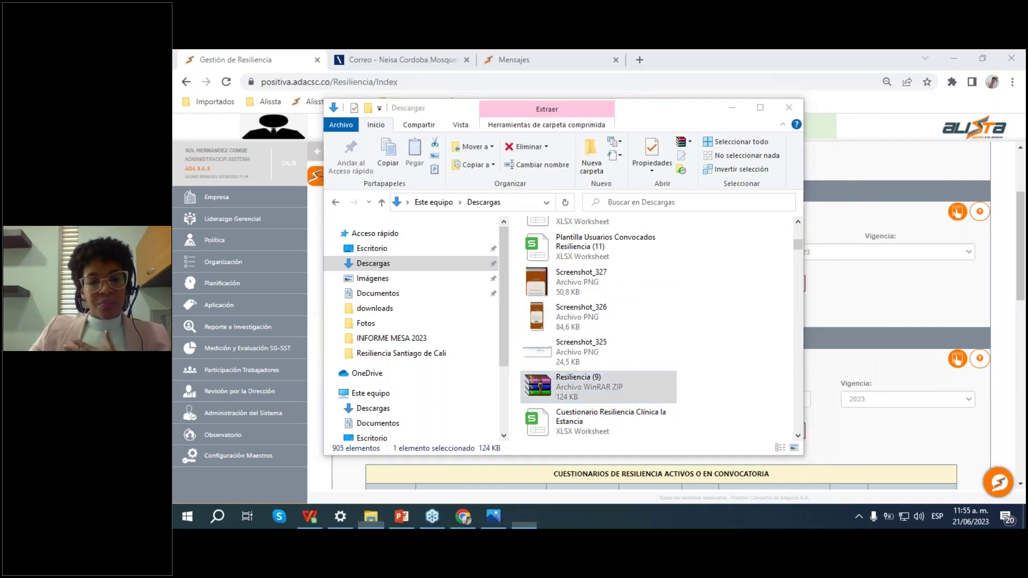
{"action": "double_click", "coordinate": [273, 225]}
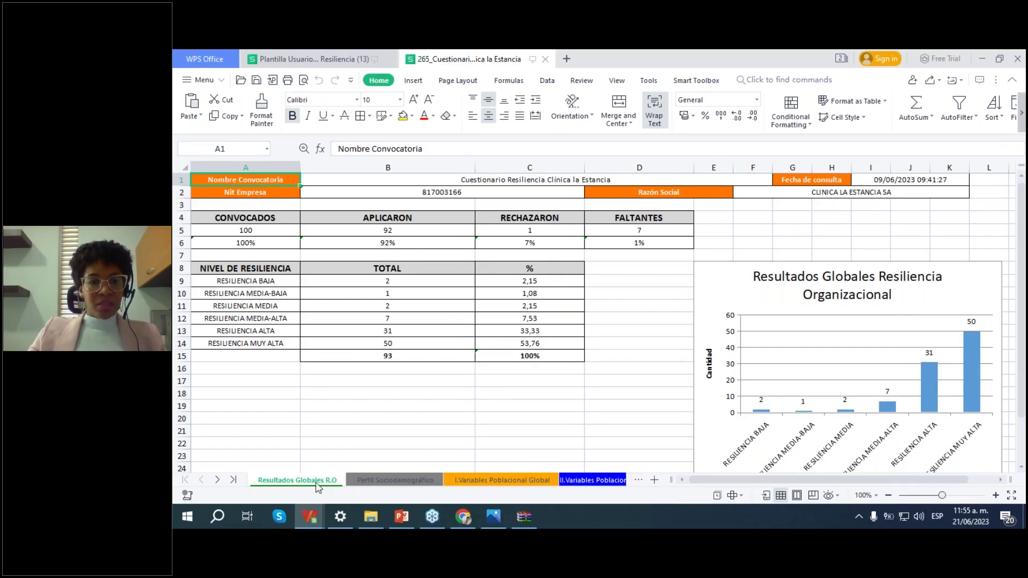
Step: Flip through Perfil Sociodemográfico, I. and II.Variables Poblacional Global sheets, selecting G12 (40) and E17
{"action": "left_click", "coordinate": [377, 481]}
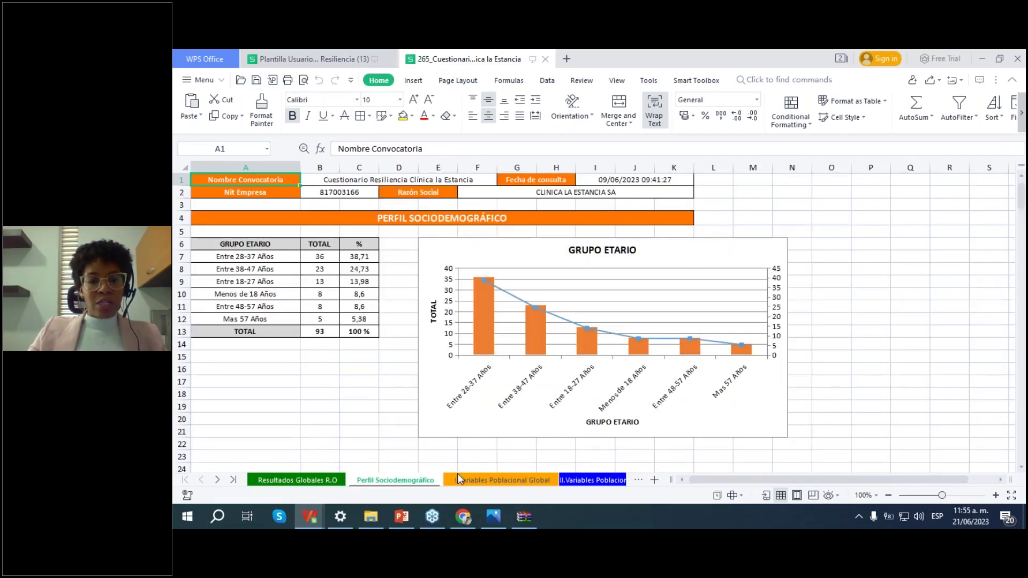
{"action": "left_click", "coordinate": [524, 482]}
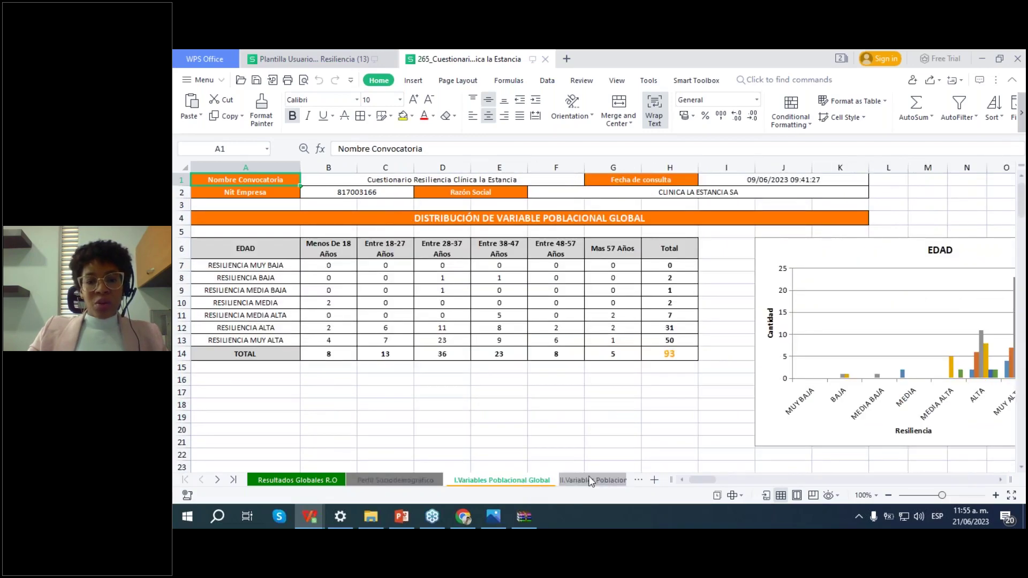
{"action": "left_click", "coordinate": [604, 482]}
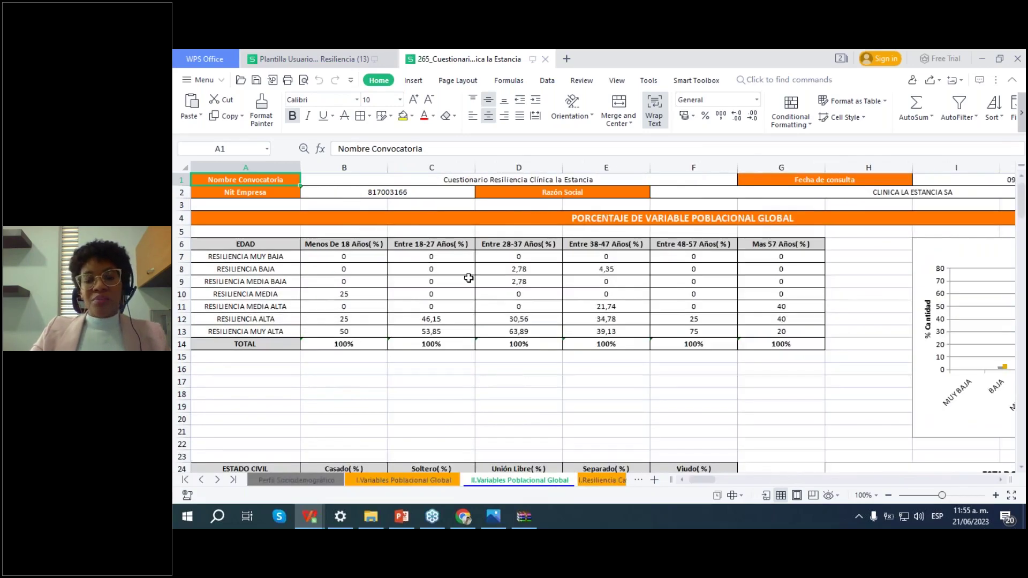
{"action": "left_click", "coordinate": [745, 321]}
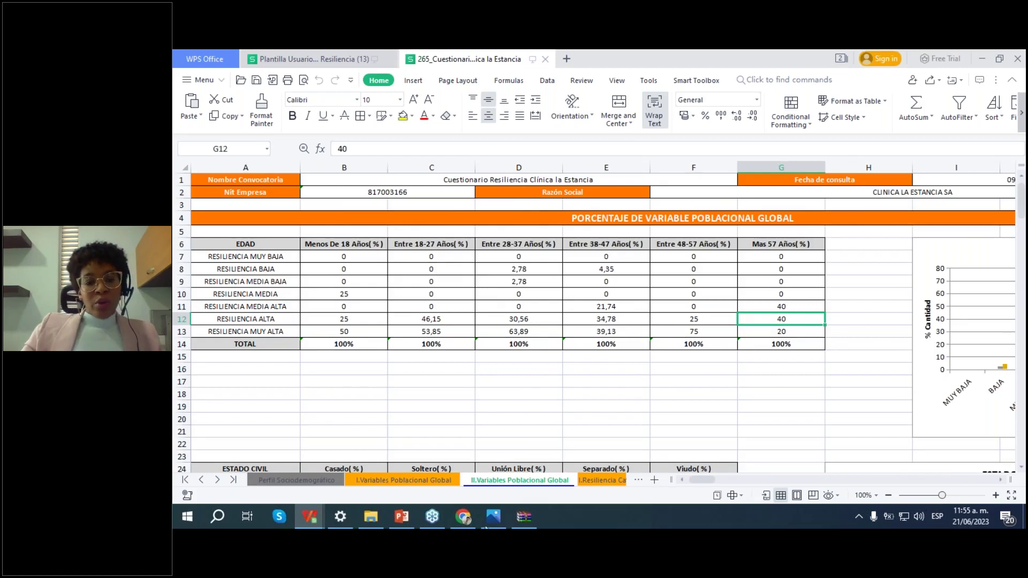
{"action": "left_click", "coordinate": [580, 382]}
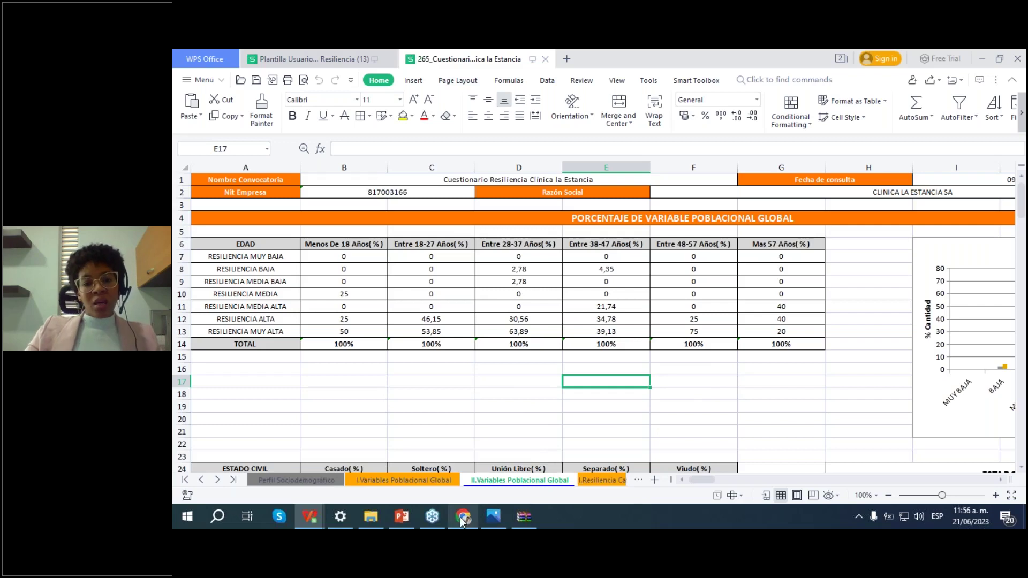
Step: Bring back Alissta's Gestión de Resiliencia page, then return to the closing Positiva slide
{"action": "mouse_move", "coordinate": [463, 520]}
{"action": "left_click", "coordinate": [500, 462]}
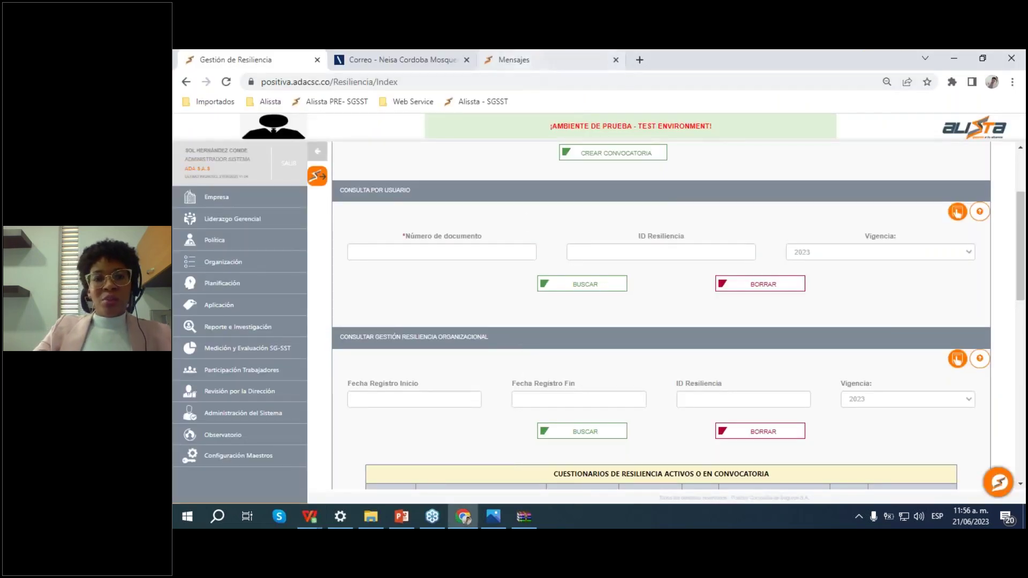
{"action": "left_click", "coordinate": [433, 516]}
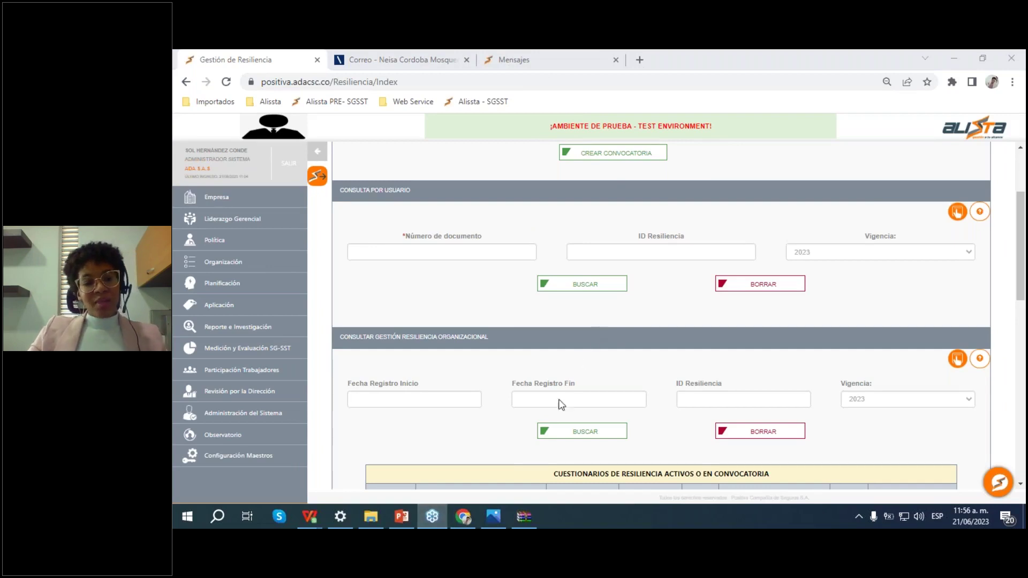
{"action": "mouse_move", "coordinate": [498, 514]}
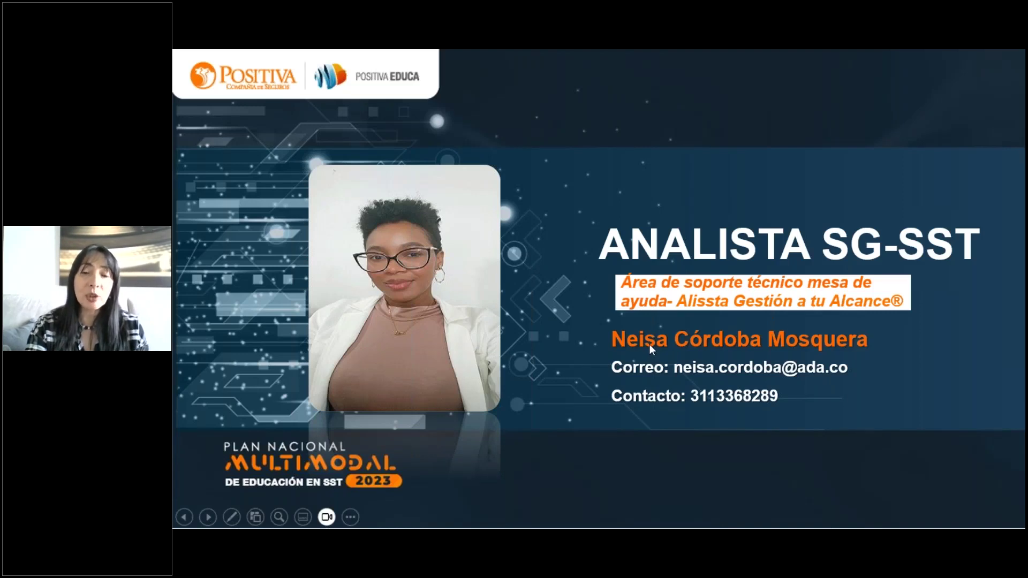
Step: Advance past the final slide and exit to Normal view with 15 slides
{"action": "left_click", "coordinate": [670, 324]}
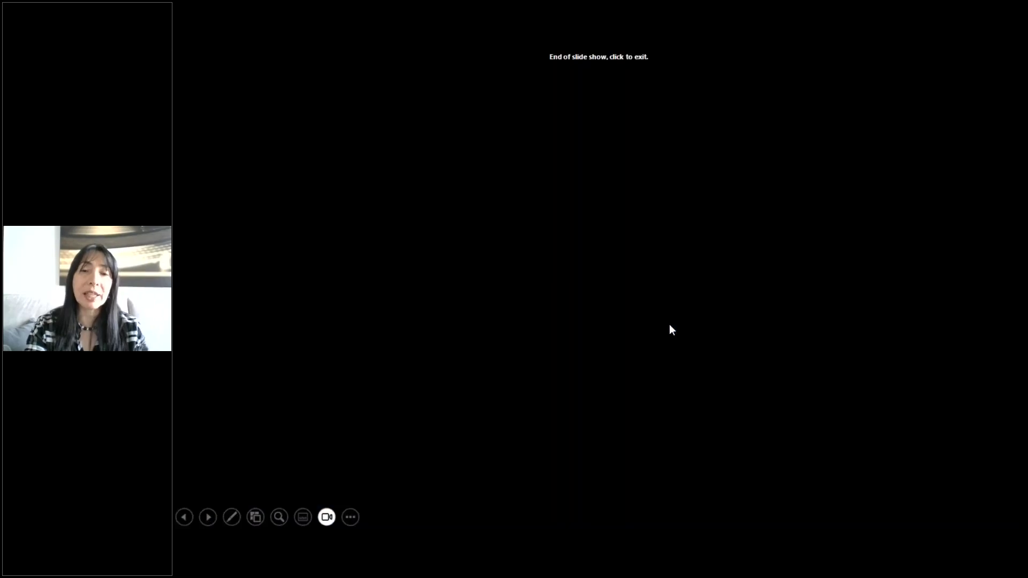
{"action": "left_click", "coordinate": [669, 324]}
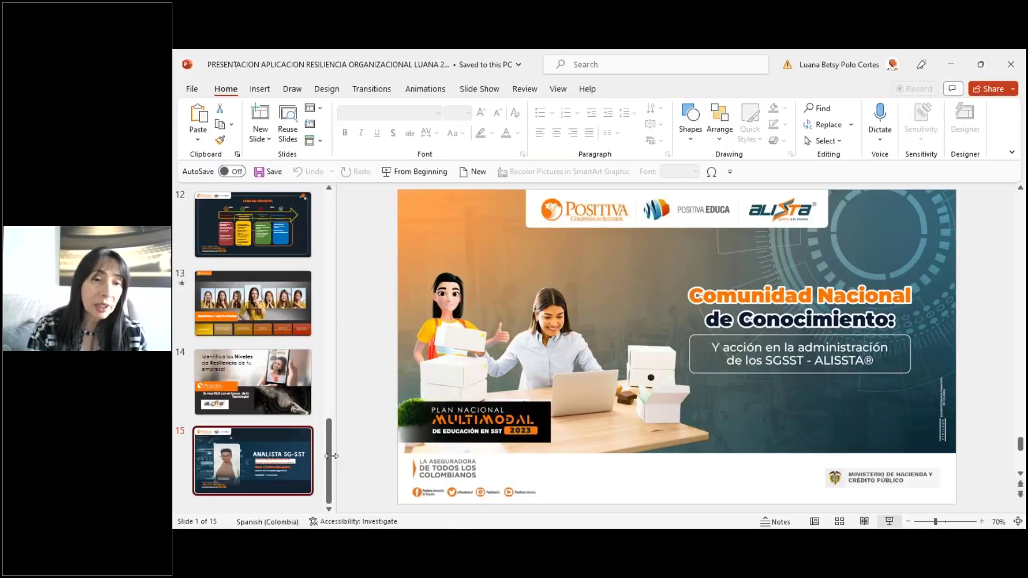